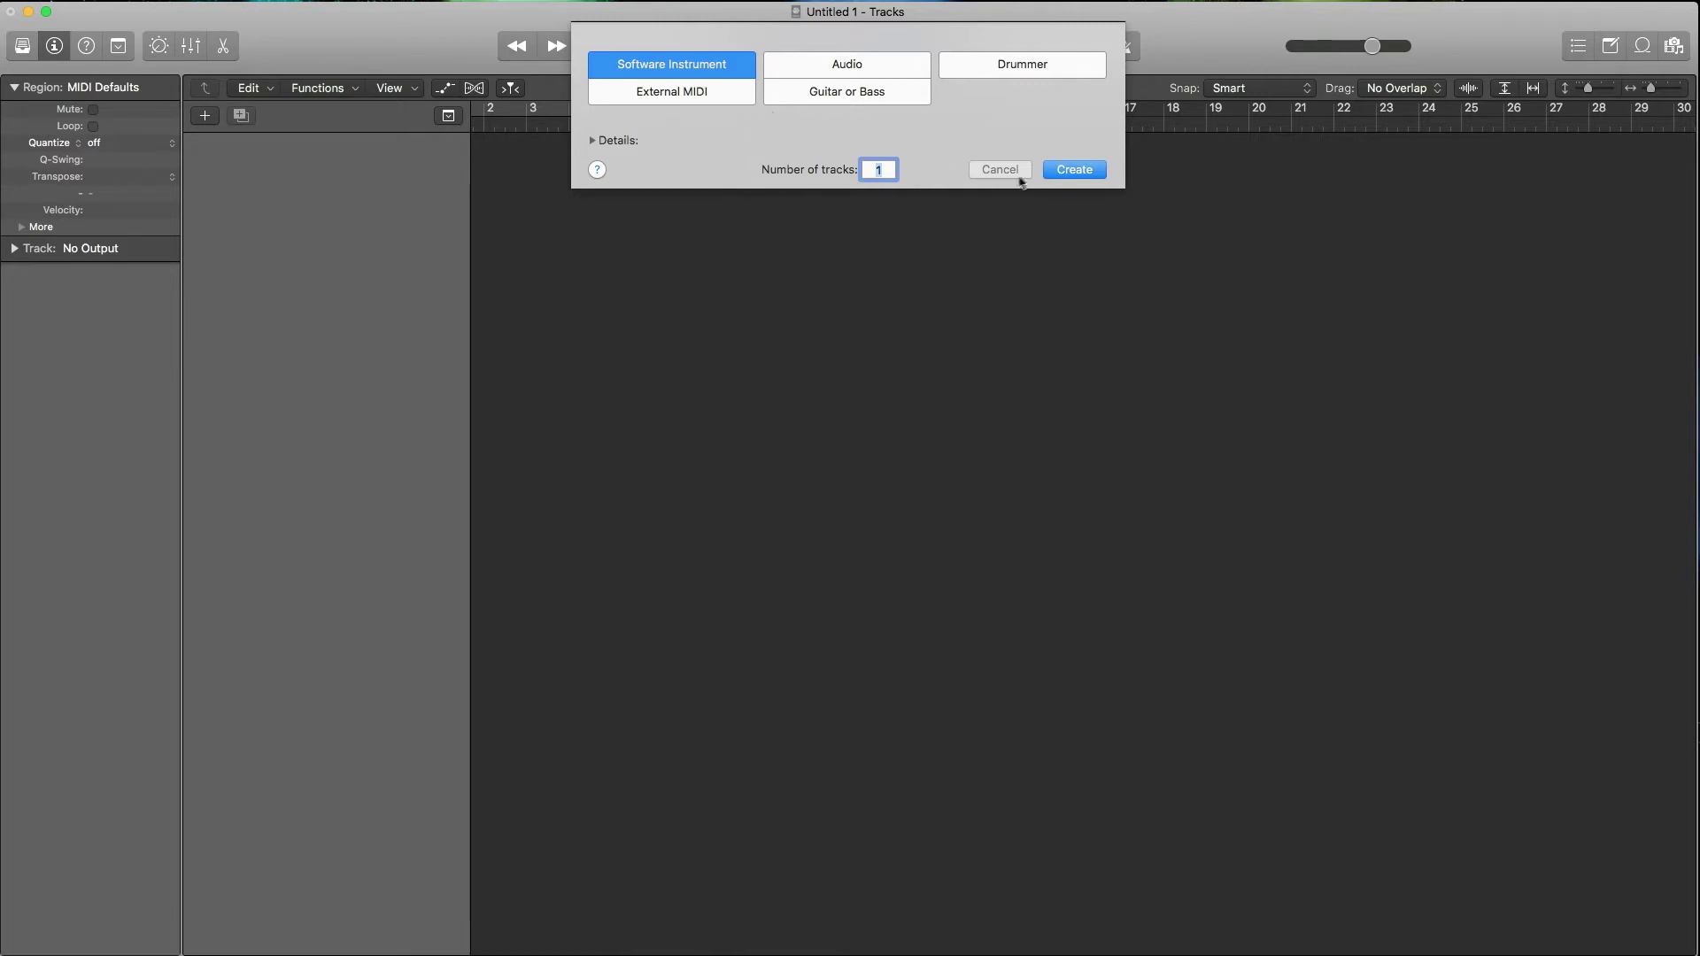
Create a software instrument track with the Deluxe Classic patch and delete that track
{"action": "left_click", "coordinate": [1074, 169]}
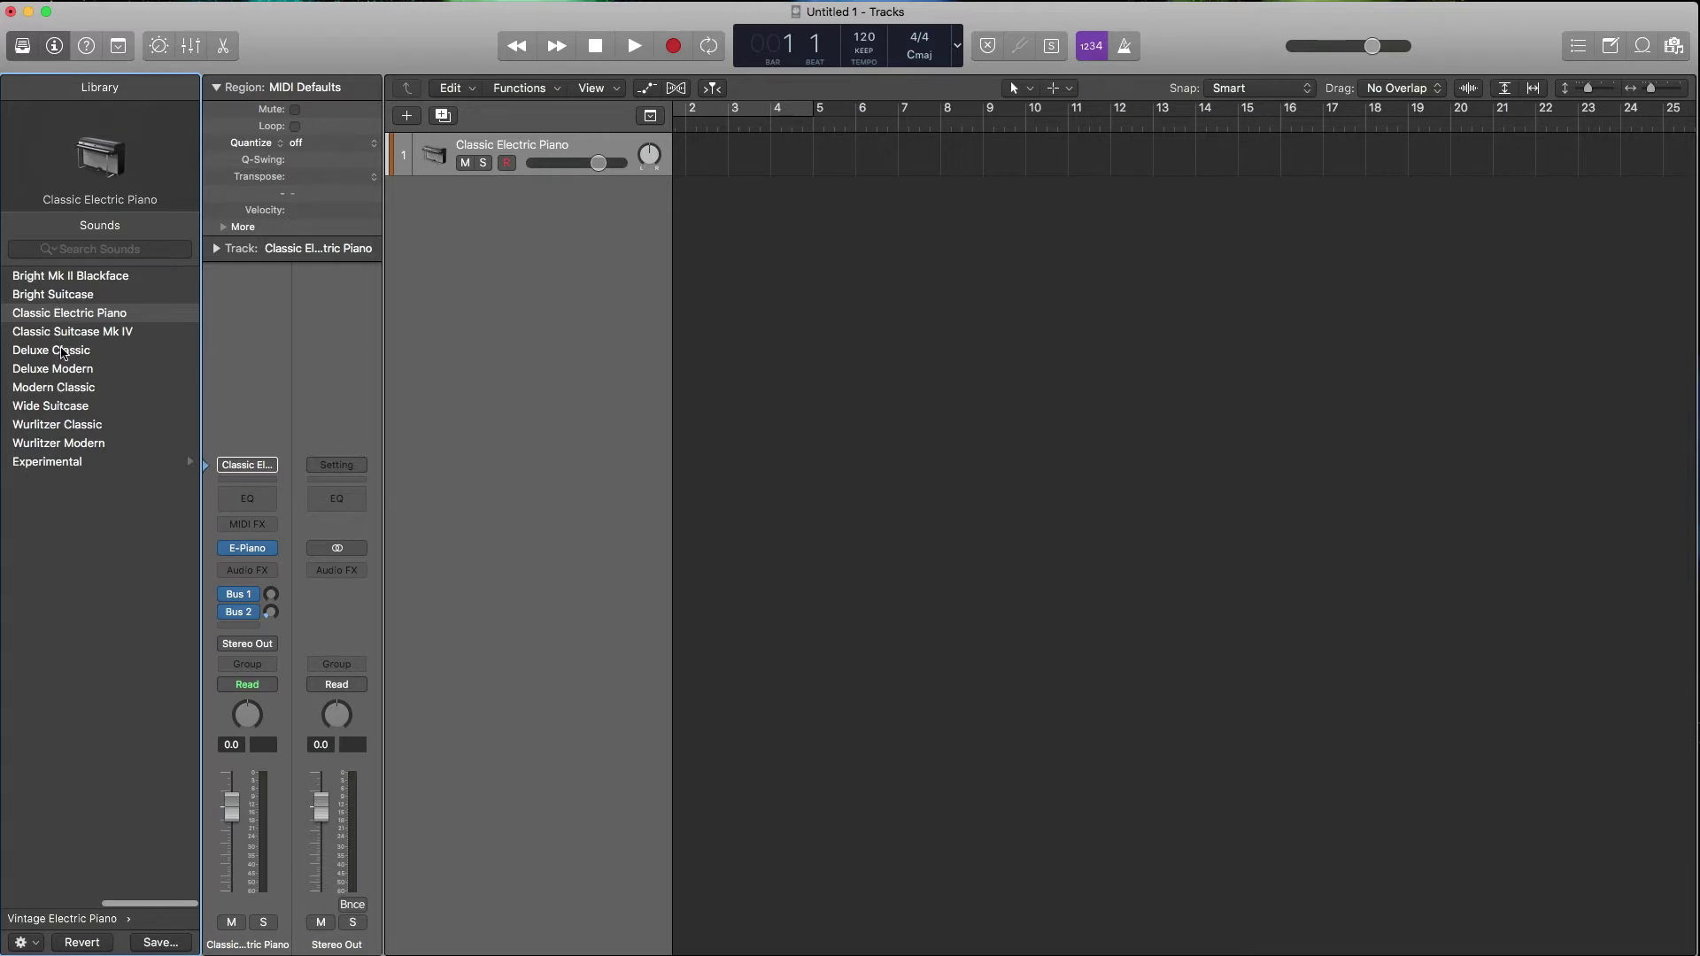
{"action": "left_click", "coordinate": [64, 348]}
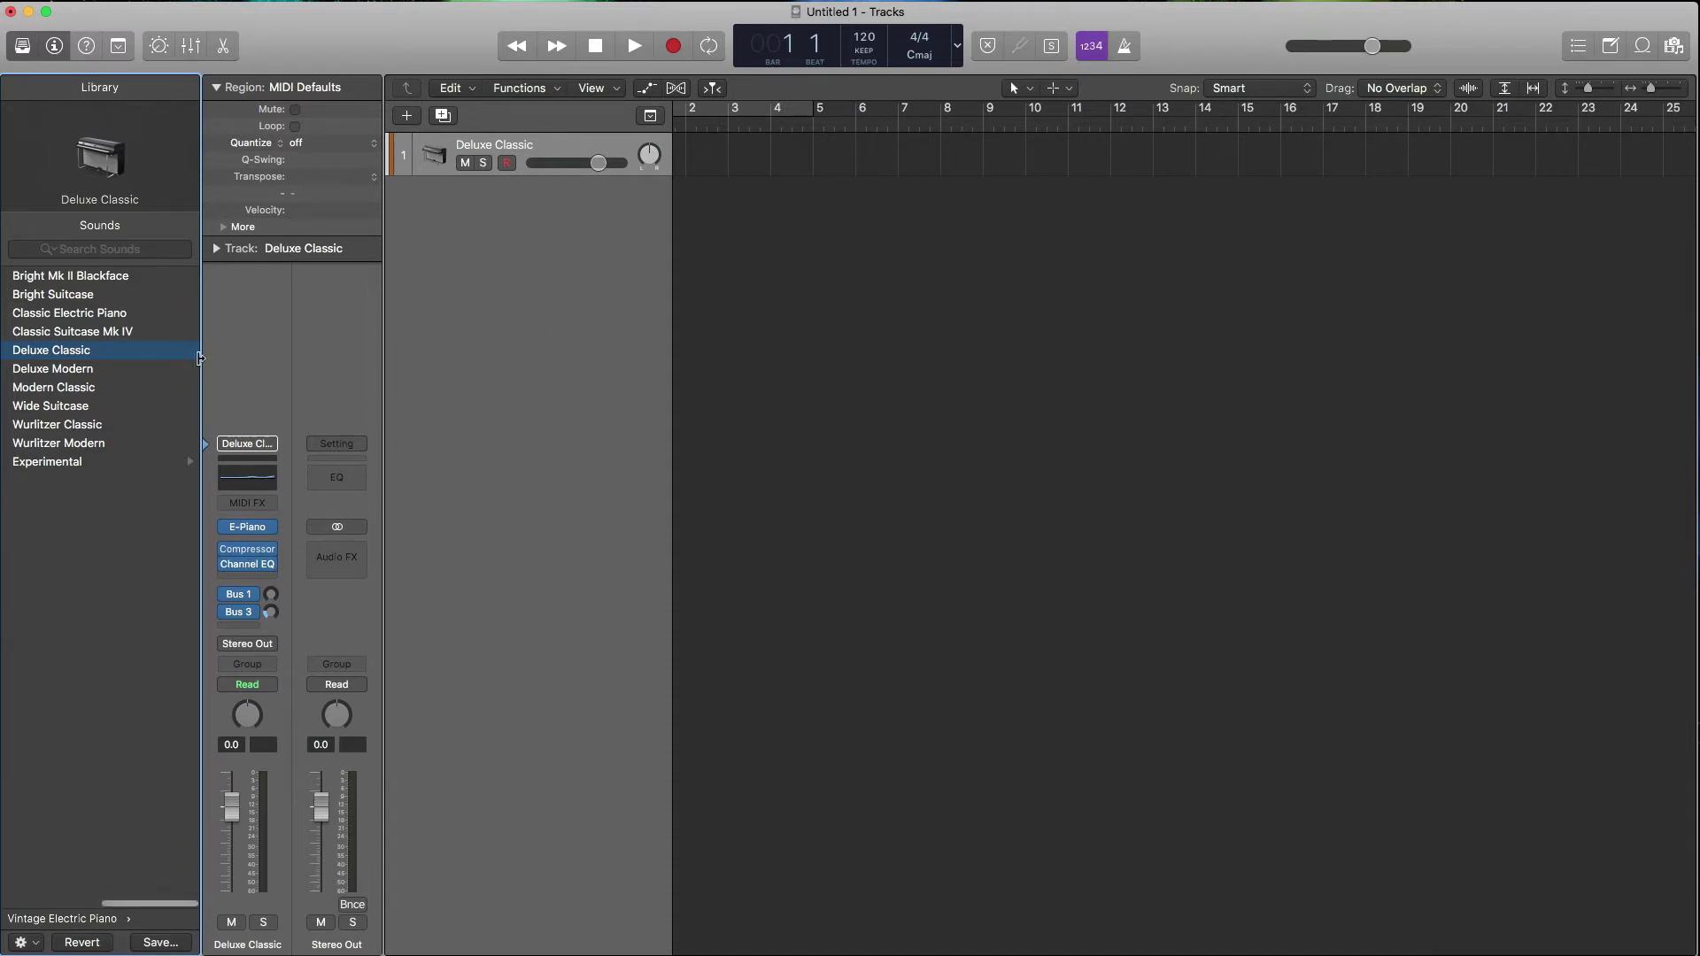
{"action": "left_click_drag", "start_coordinate": [202, 356], "coordinate": [7, 388]}
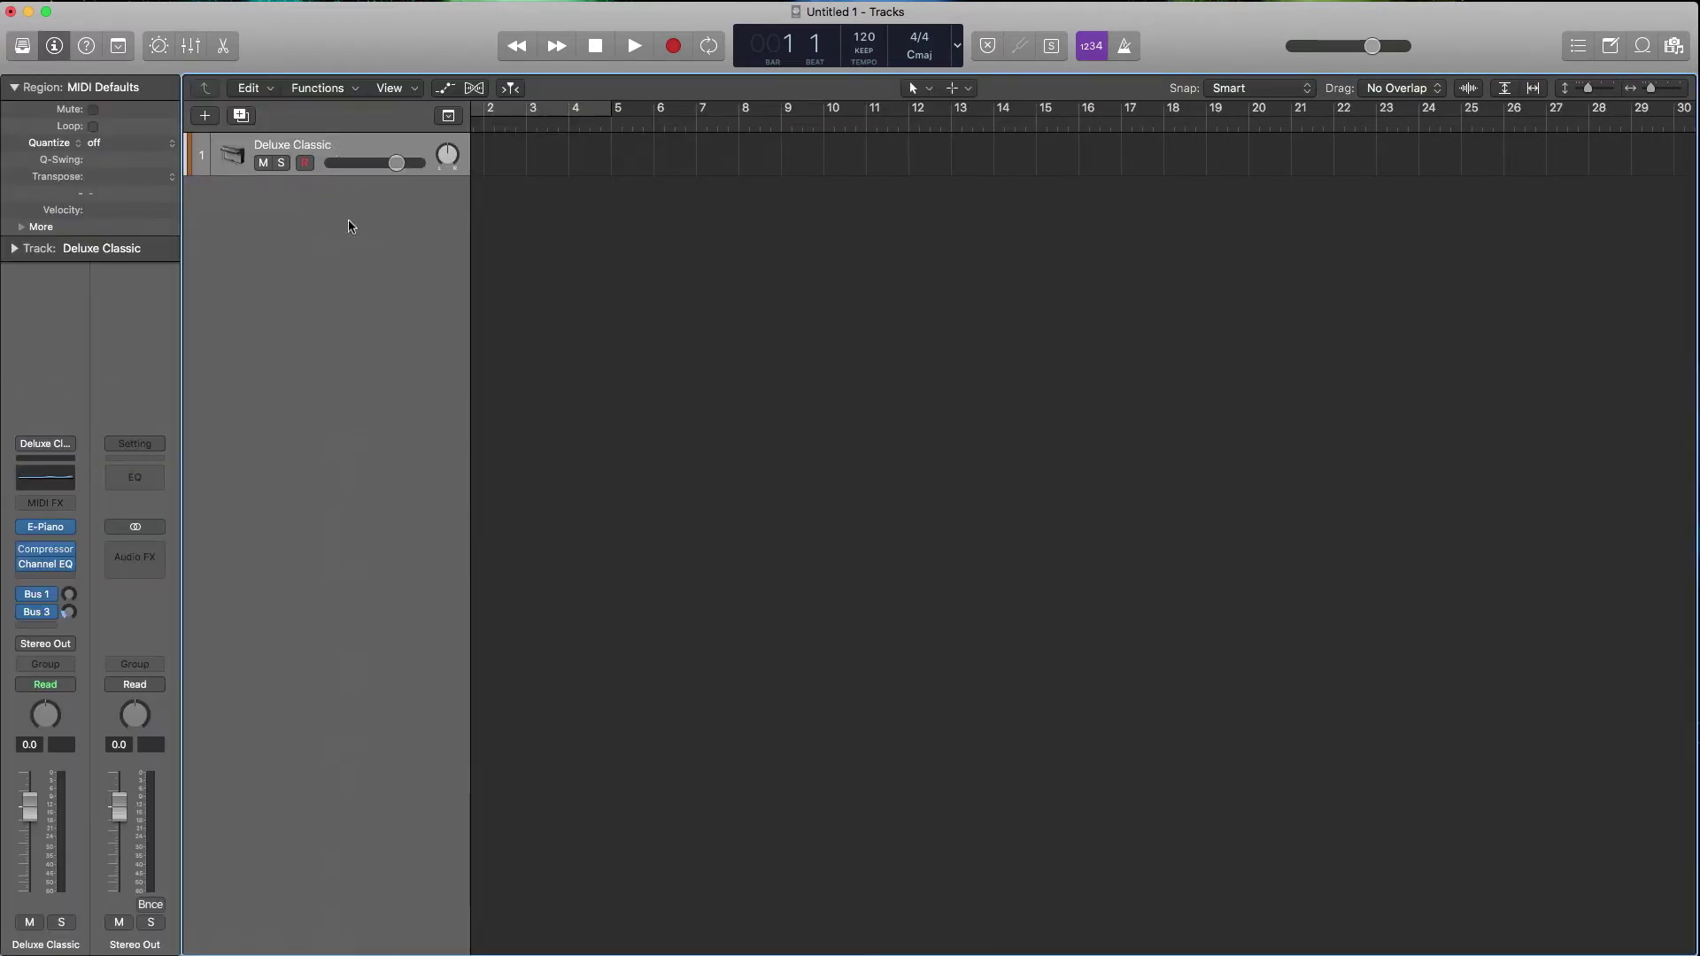
{"action": "key", "text": "BackSpace"}
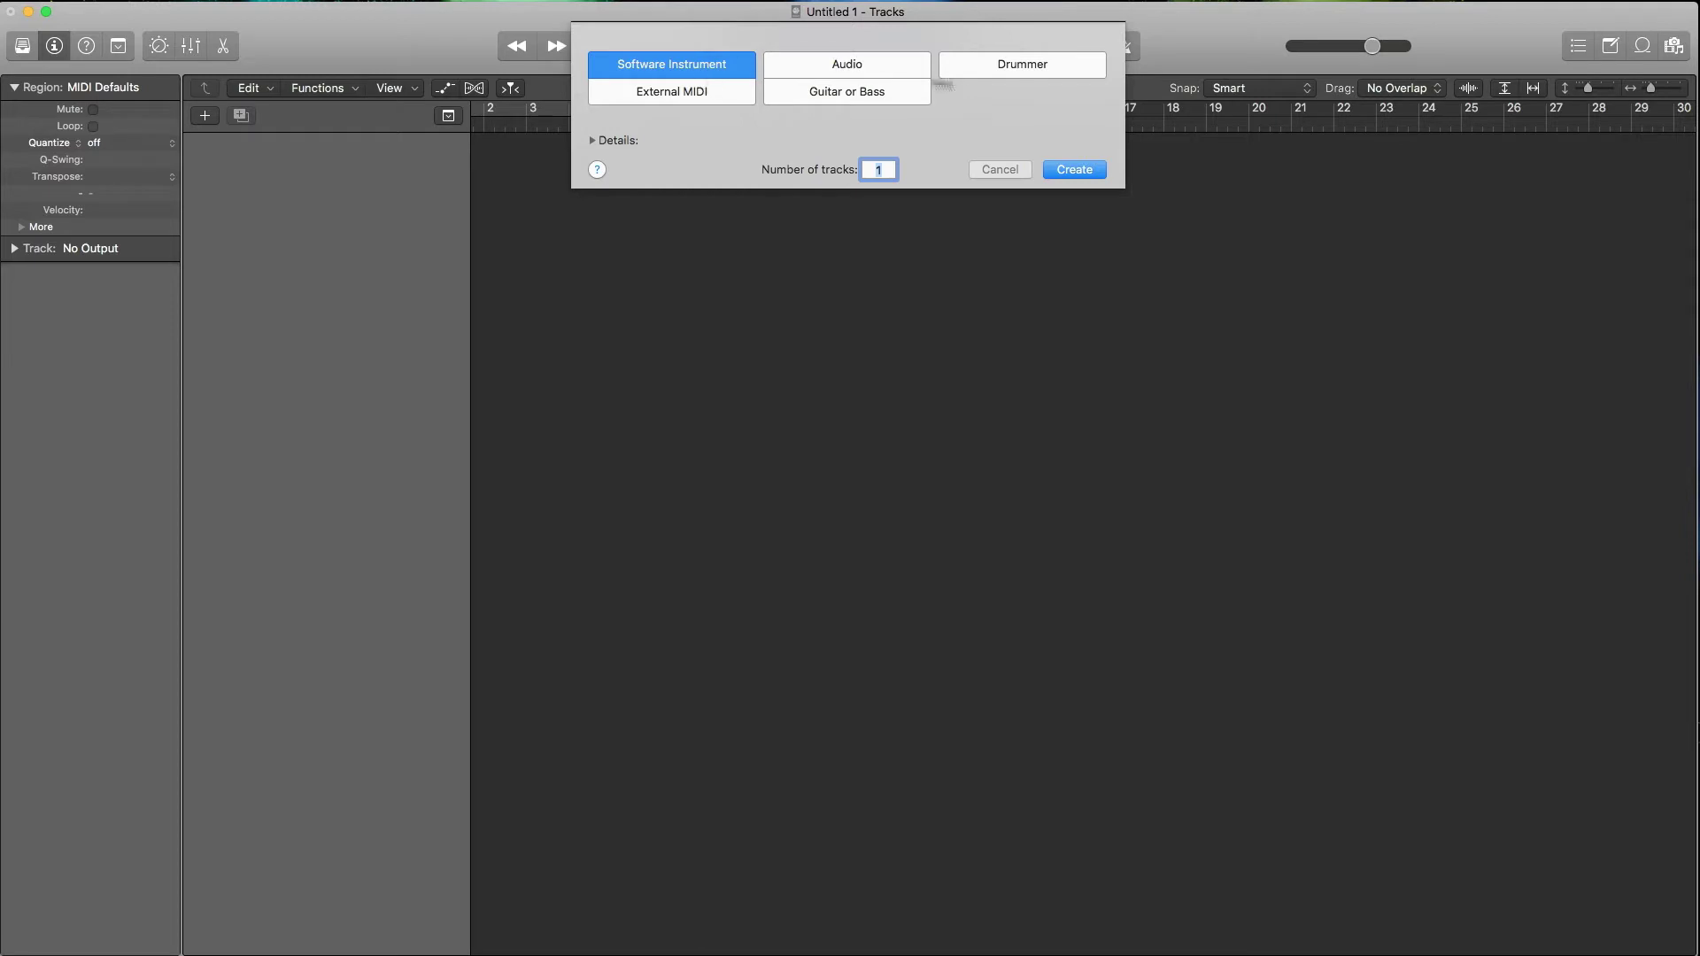
Create one software instrument track with an Empty Channel Strip, keeping Output 1 + 2 and disabling Open Library
{"action": "left_click", "coordinate": [659, 71]}
{"action": "left_click", "coordinate": [591, 141]}
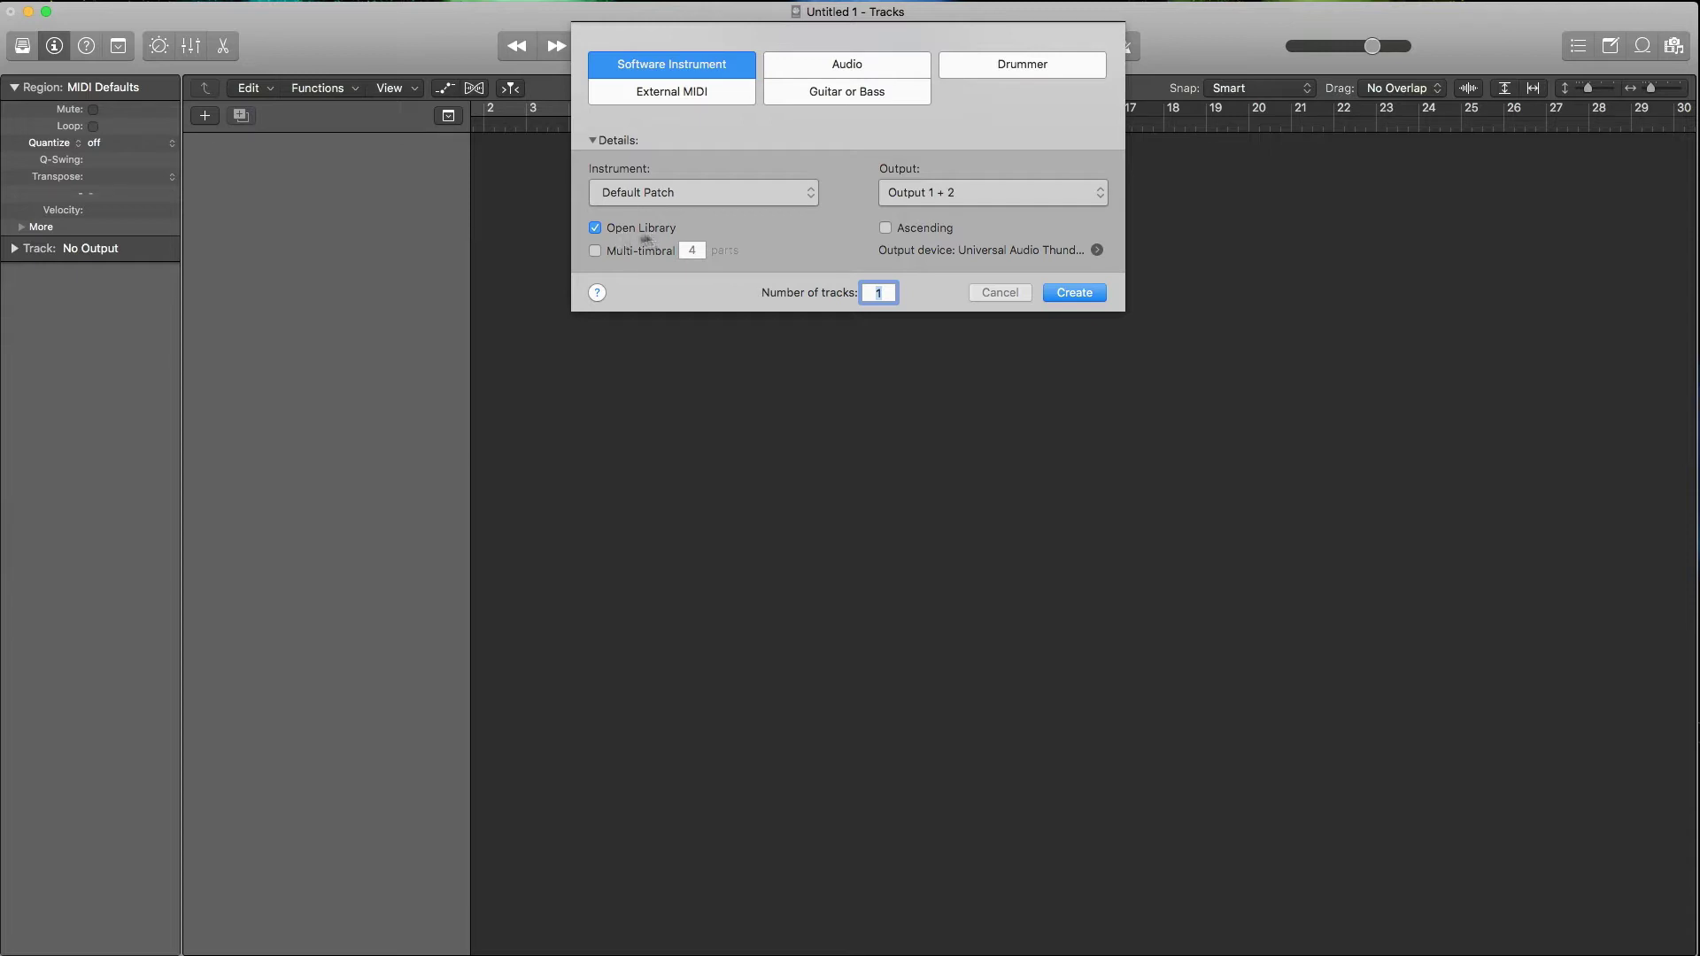
{"action": "left_click", "coordinate": [595, 227]}
{"action": "left_click", "coordinate": [682, 196]}
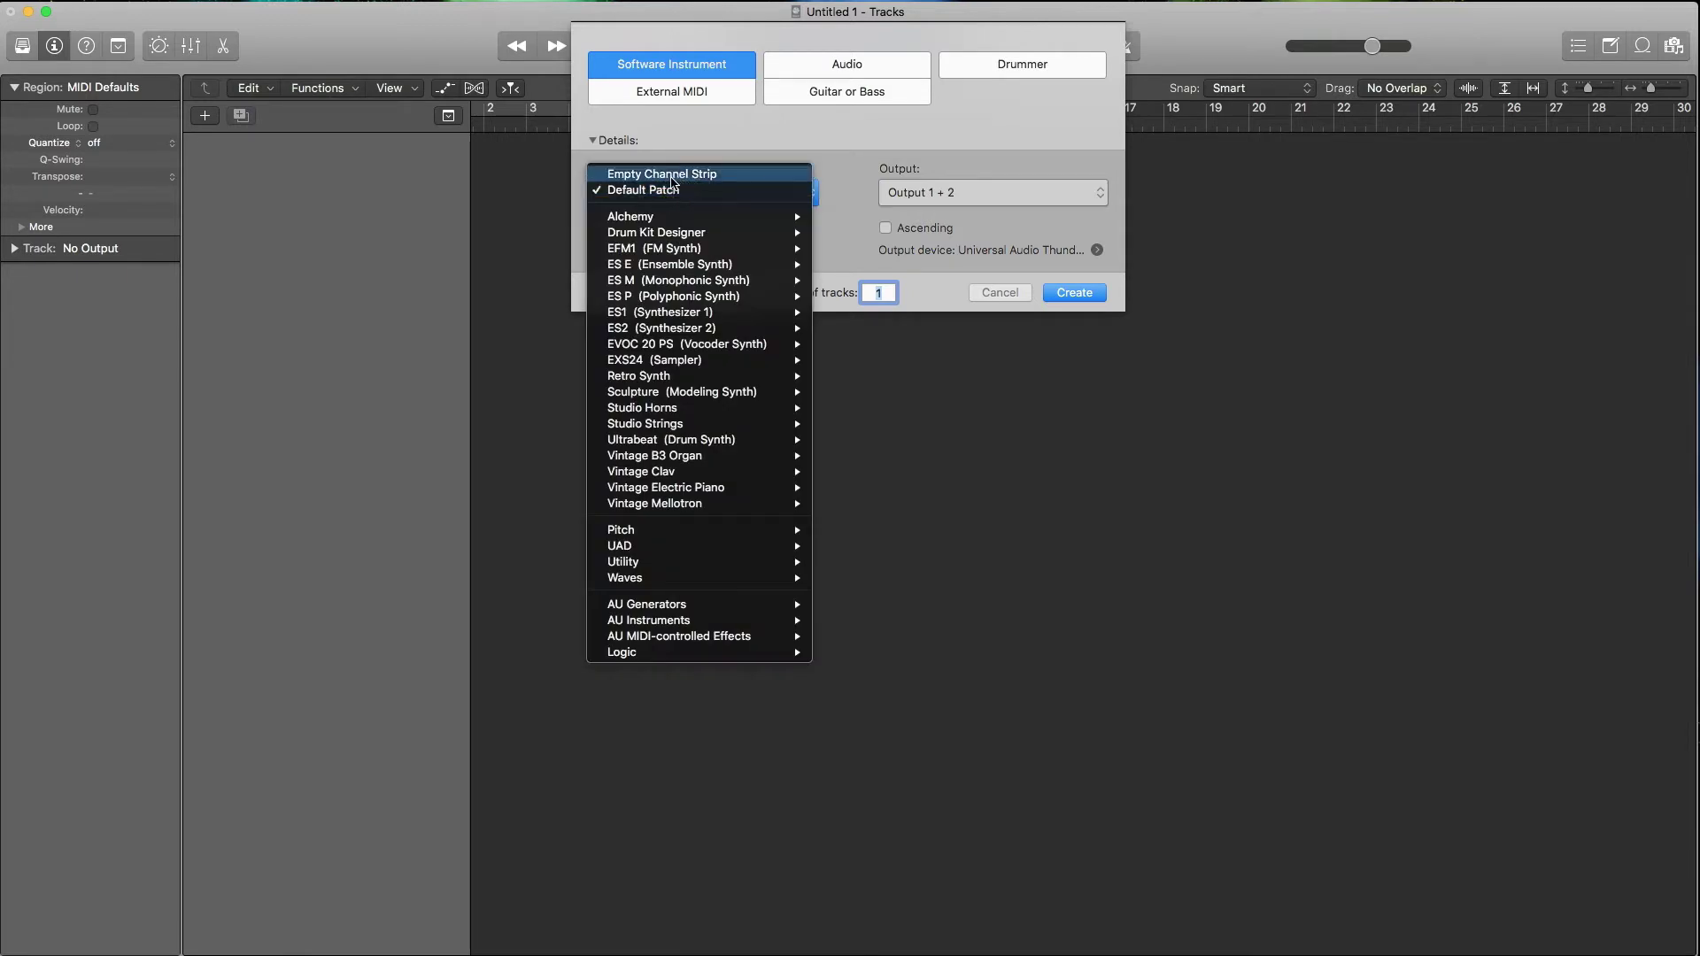
{"action": "left_click", "coordinate": [673, 175]}
{"action": "left_click", "coordinate": [937, 194]}
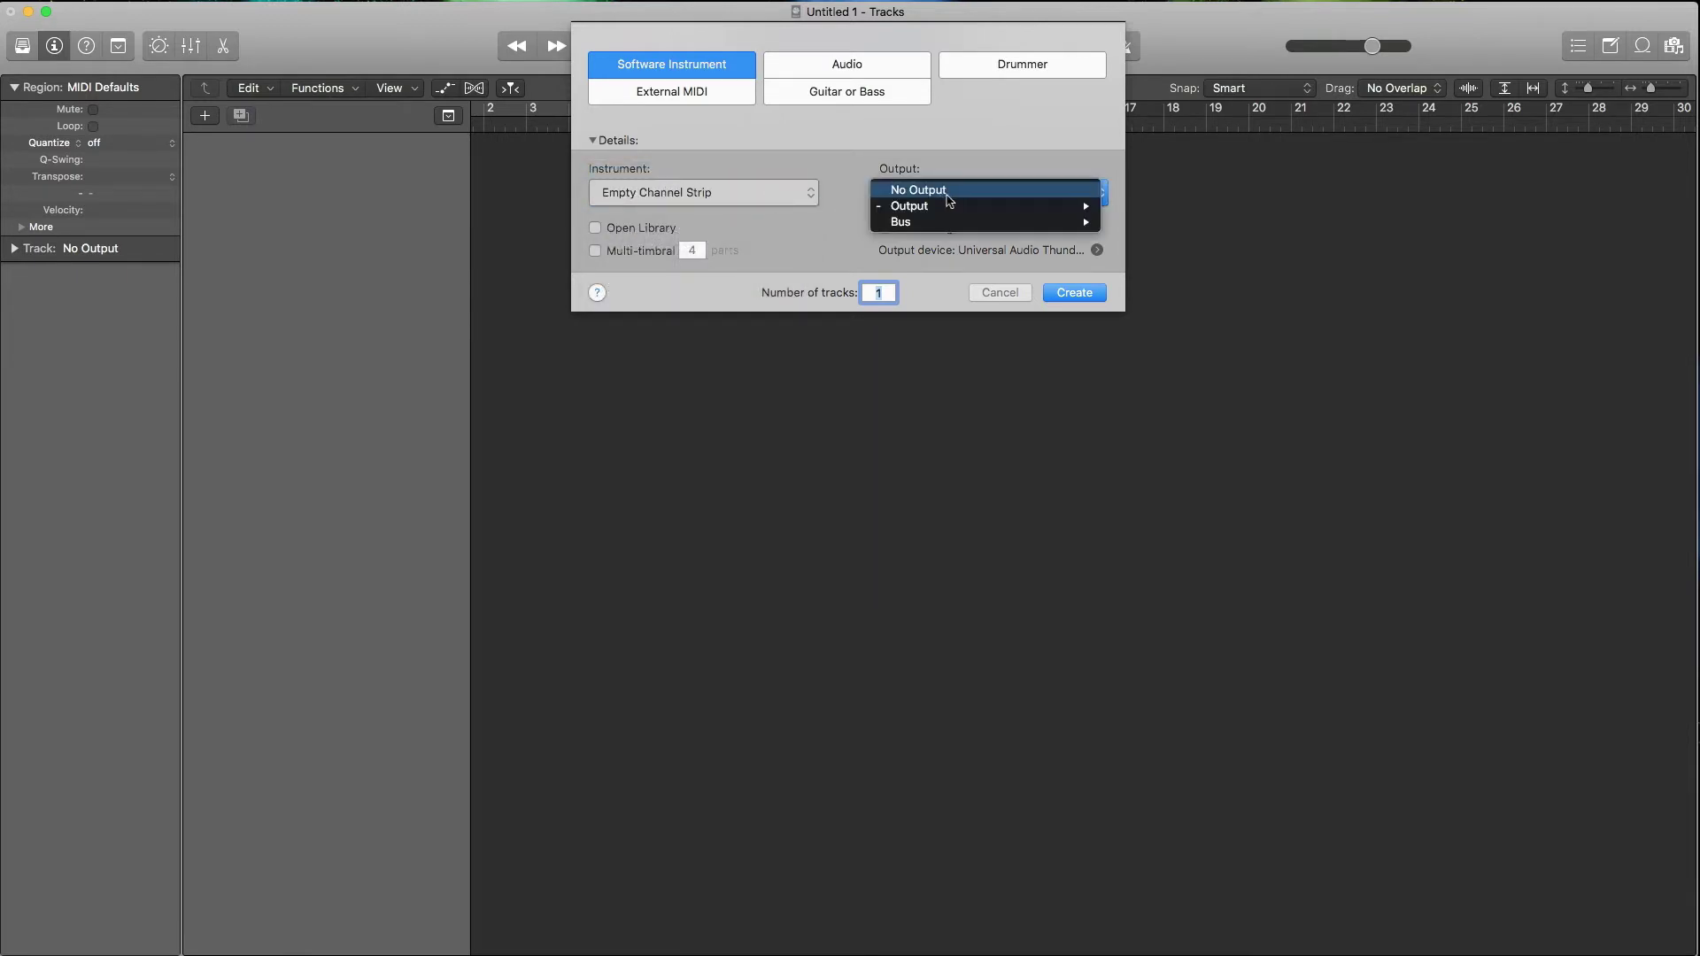
{"action": "left_click", "coordinate": [990, 155]}
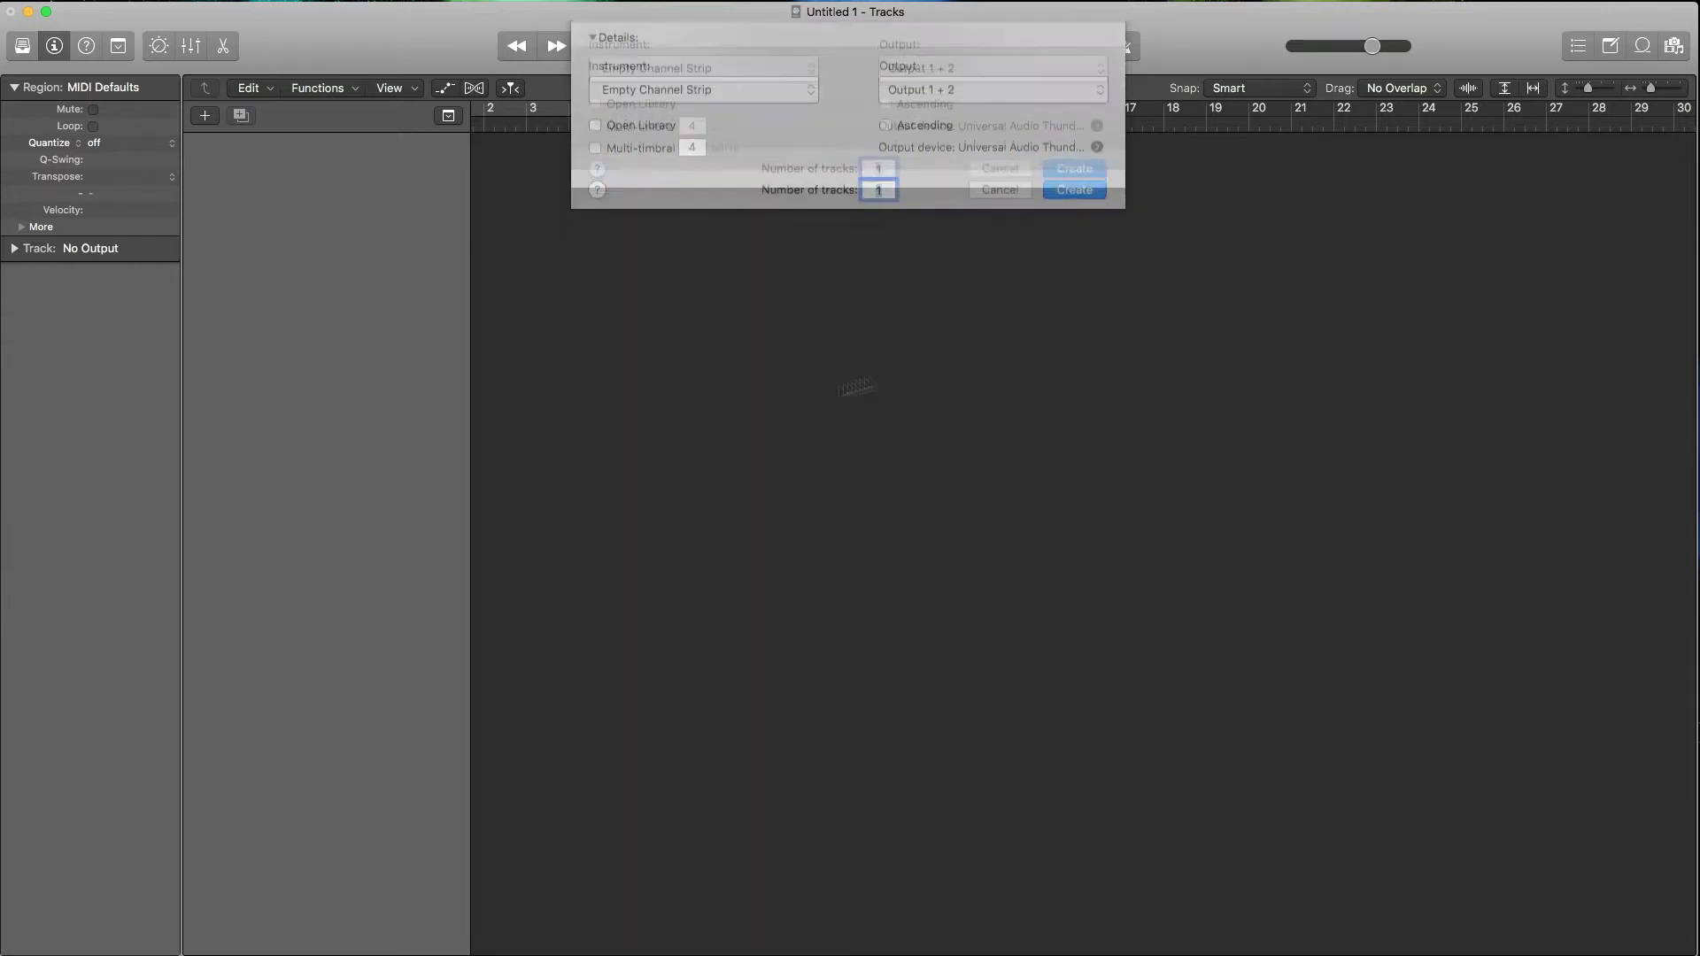
{"action": "left_click", "coordinate": [1067, 296]}
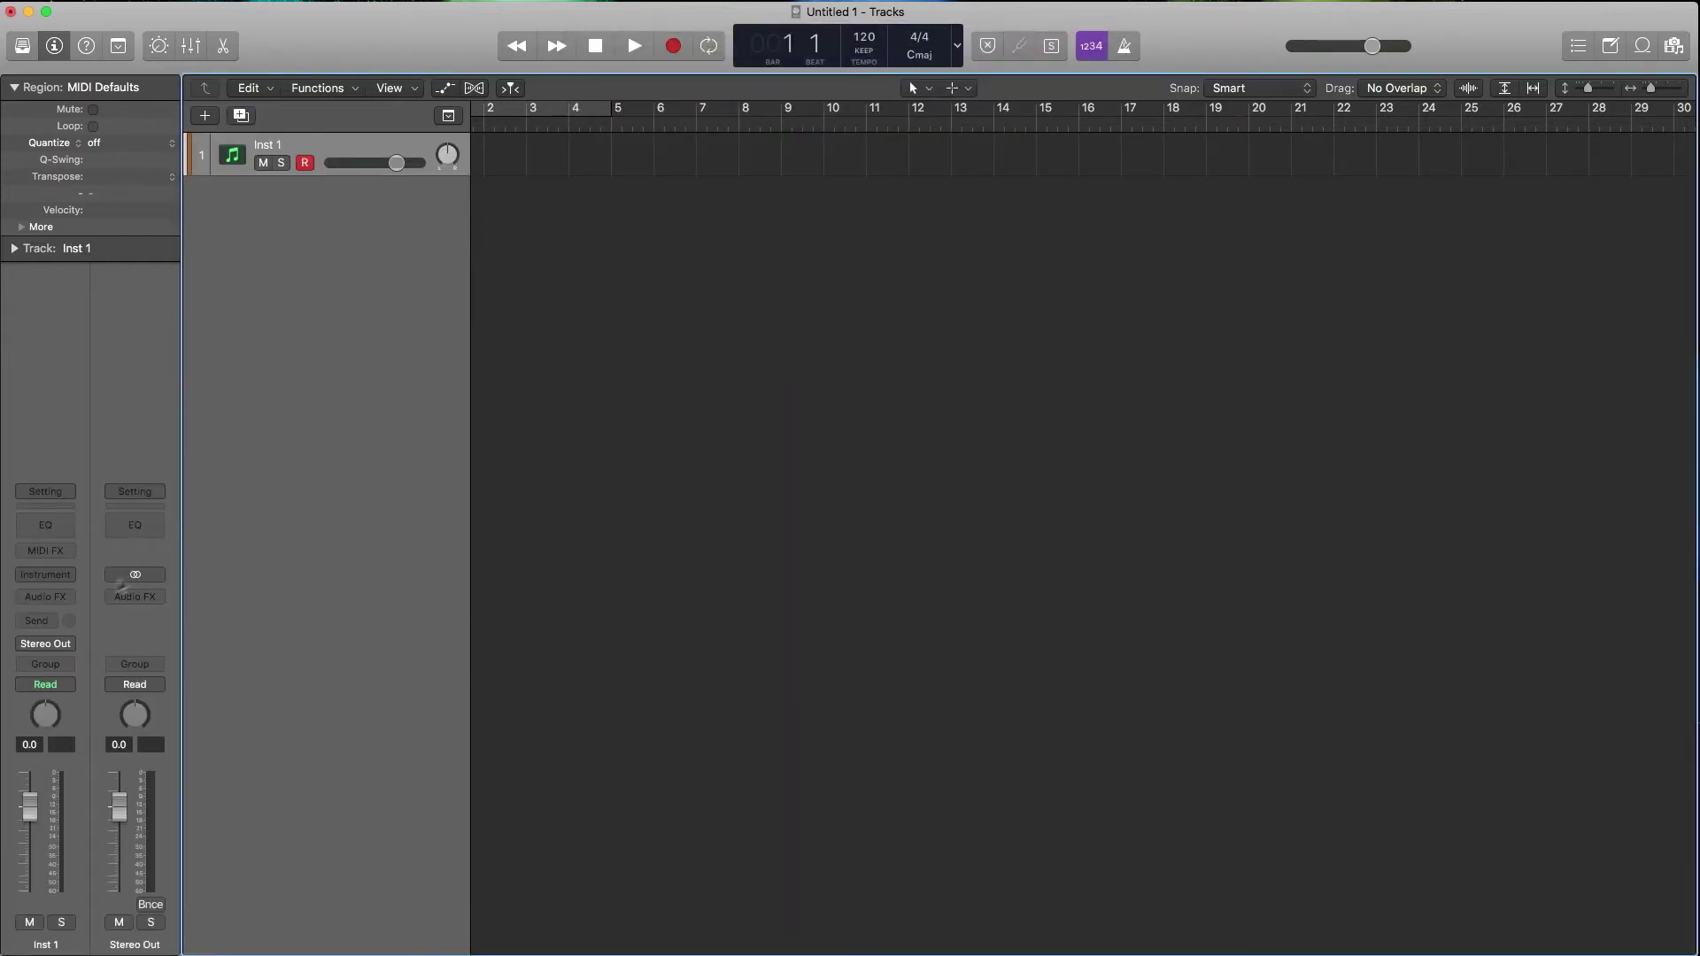
Create four more empty software instrument tracks and show the mixer
{"action": "left_click", "coordinate": [206, 118]}
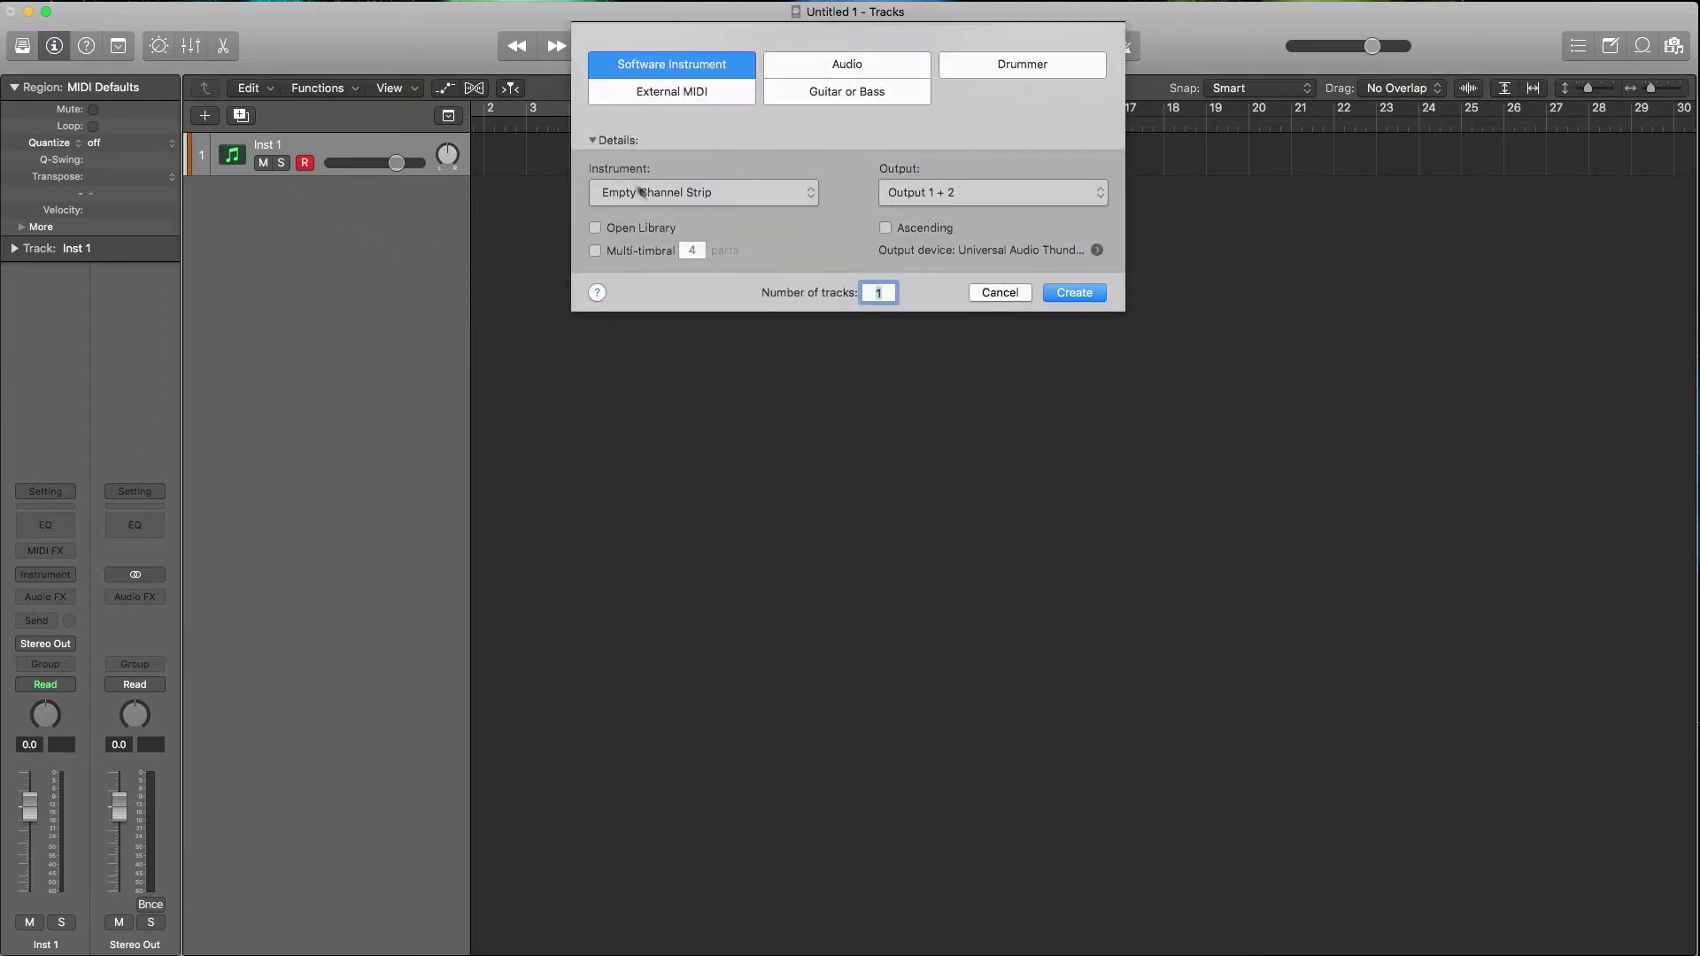
{"action": "left_click", "coordinate": [594, 141]}
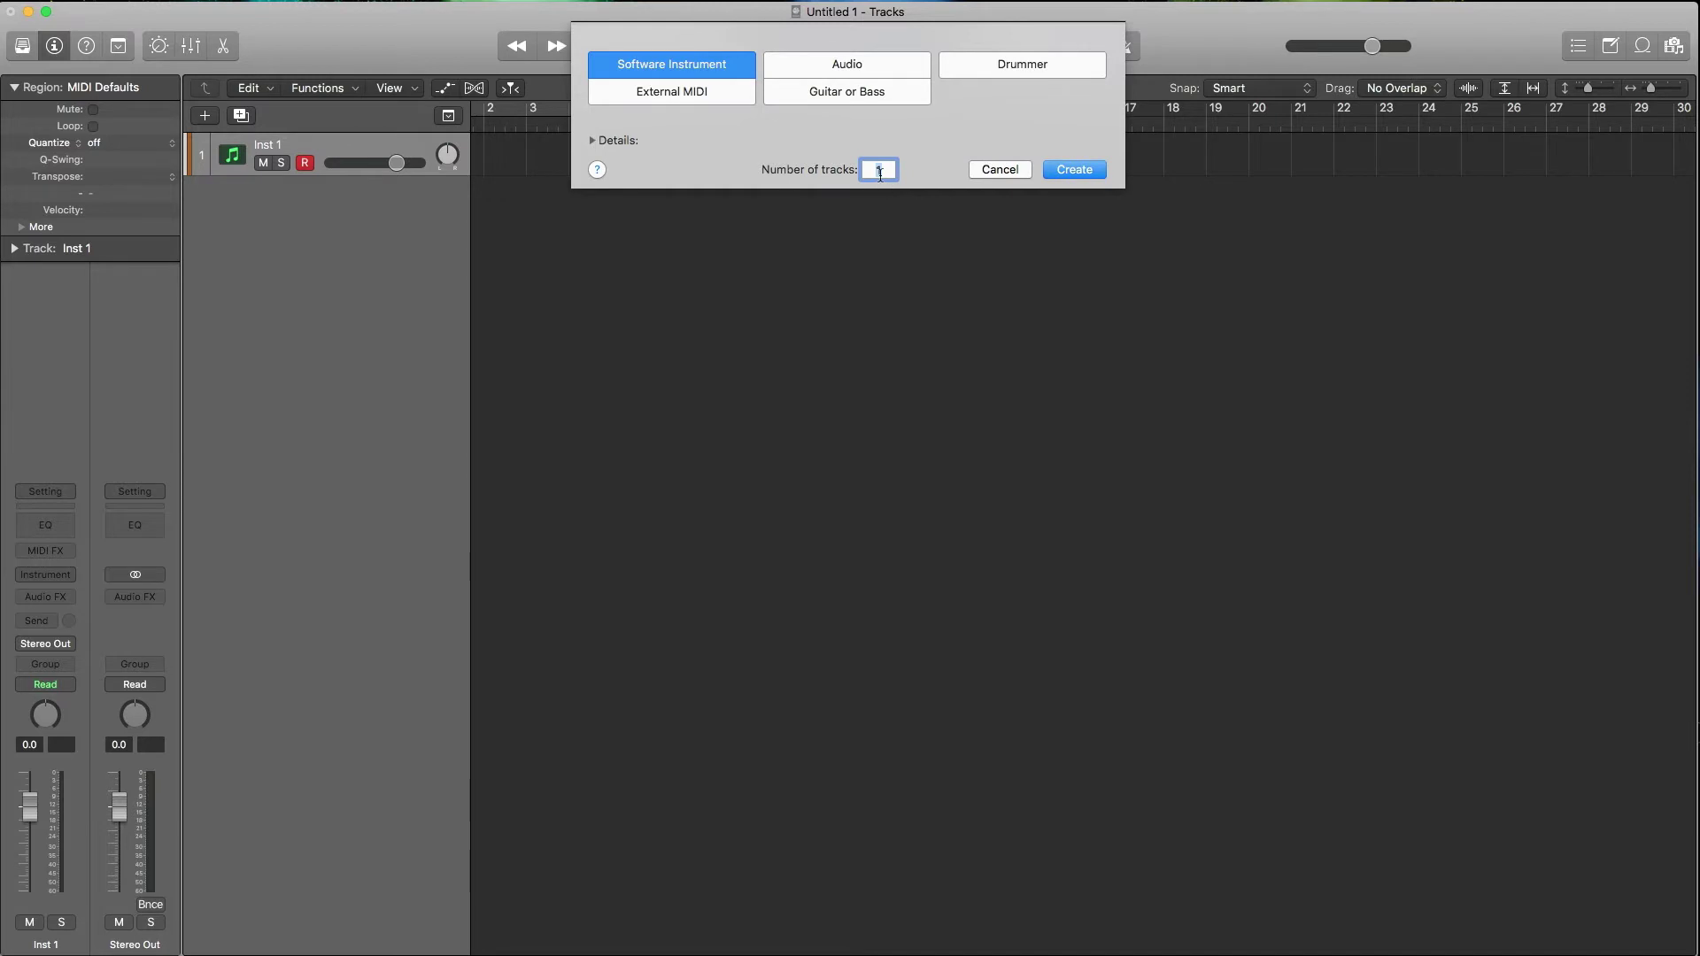
{"action": "type", "text": "4"}
{"action": "left_click", "coordinate": [1058, 170]}
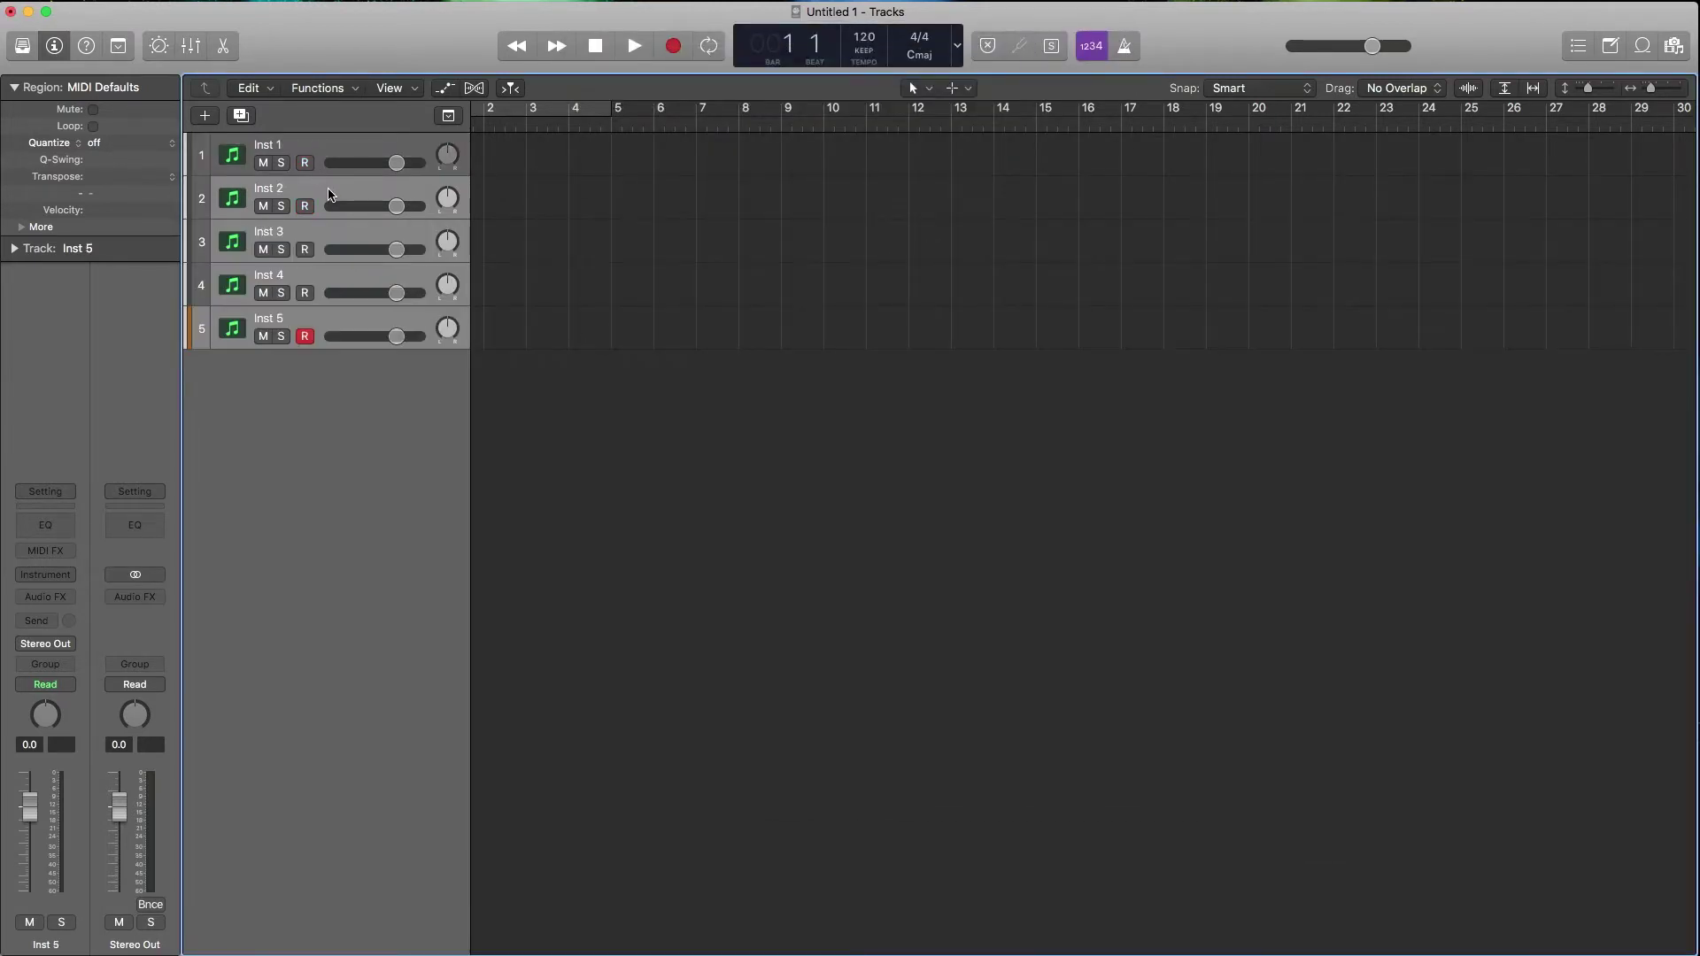
{"action": "key", "text": "x"}
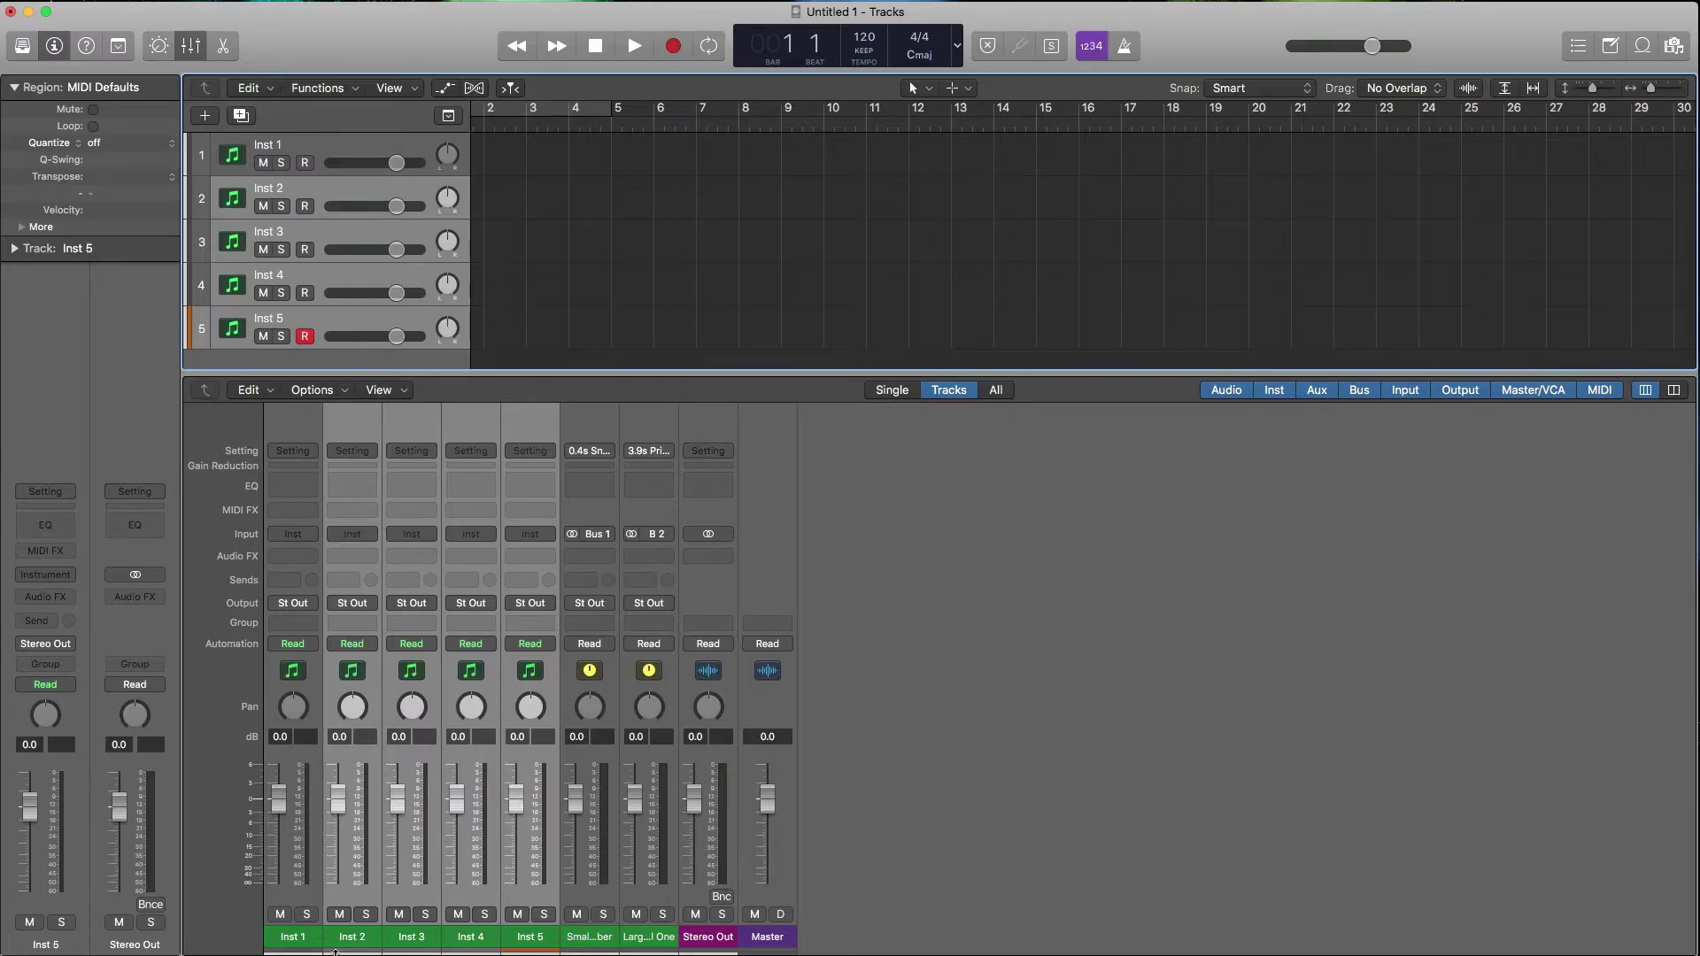
Insert Compressor and Channel EQ plug-ins one by one on the Inst 2, Inst 3 and Inst 4 channels
{"action": "left_click", "coordinate": [341, 542]}
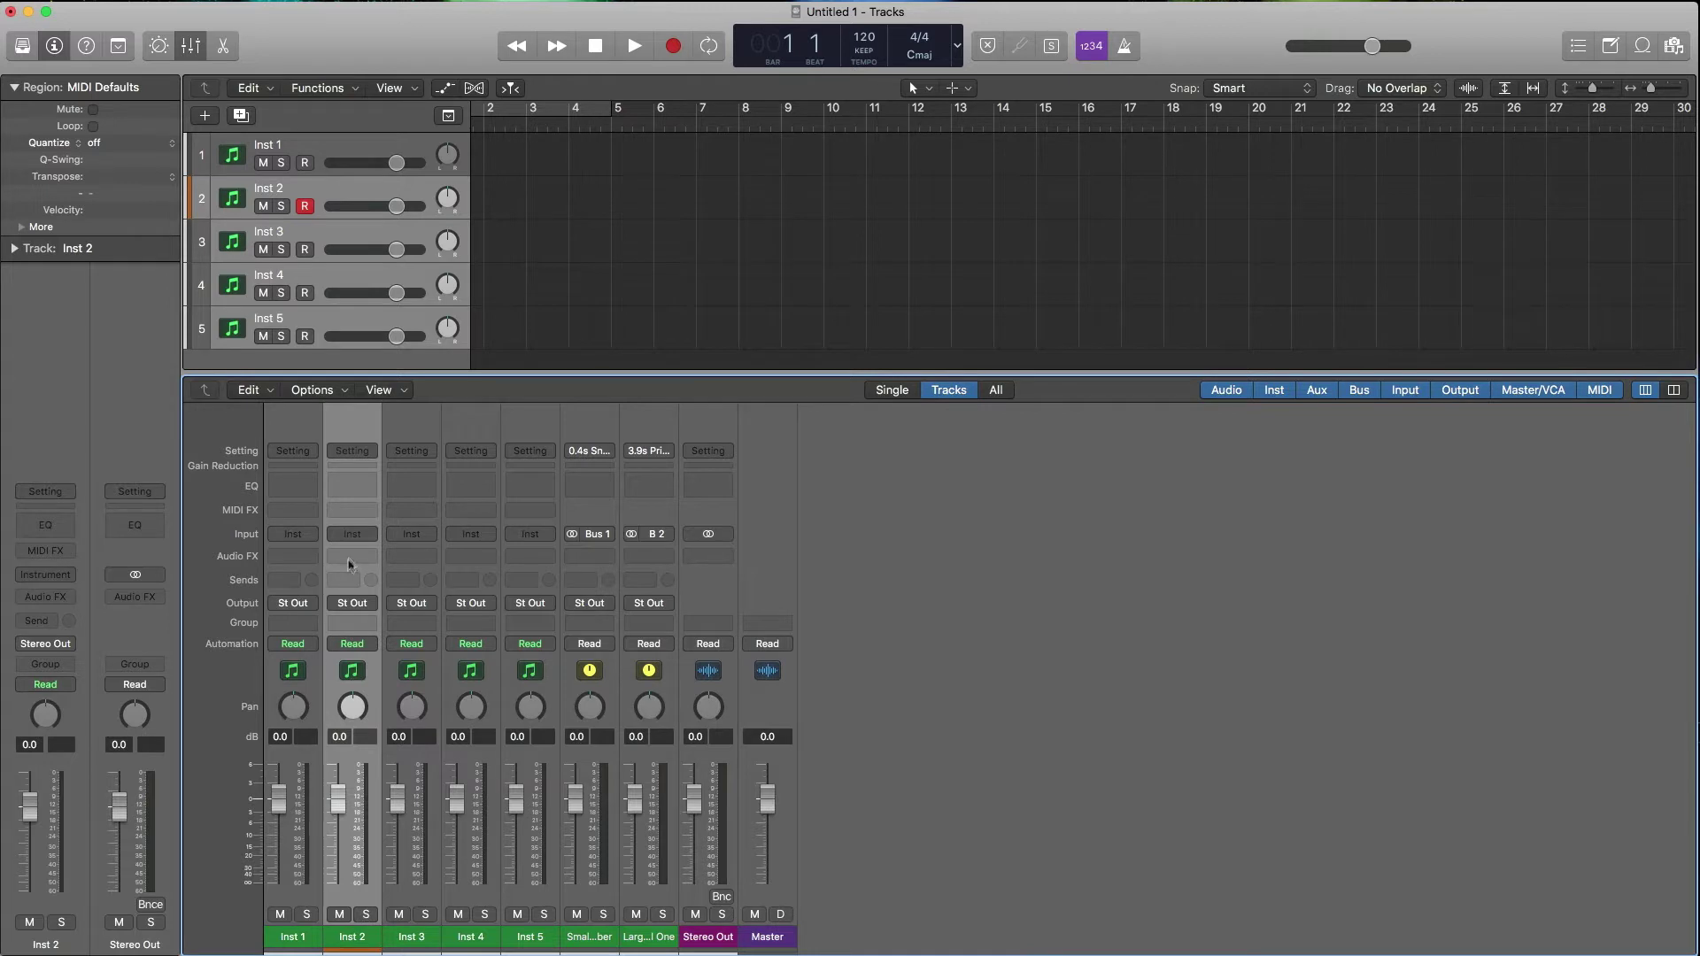
{"action": "left_click", "coordinate": [349, 558]}
{"action": "mouse_move", "coordinate": [361, 608]}
{"action": "left_click", "coordinate": [500, 605]}
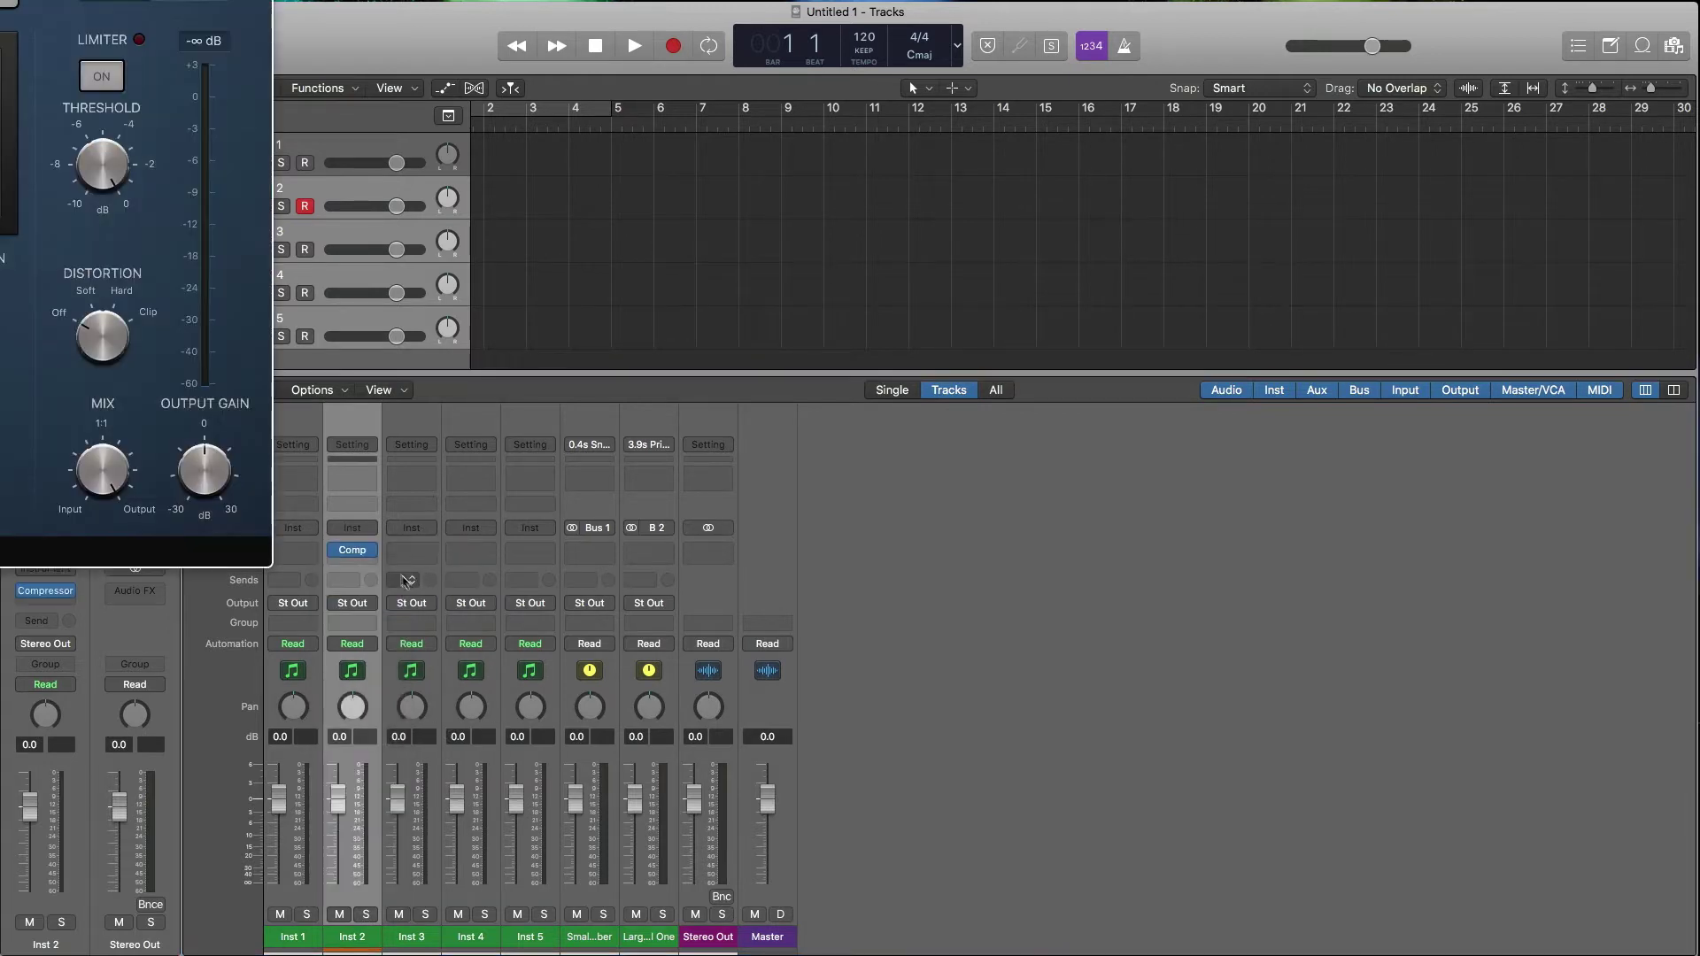
{"action": "left_click", "coordinate": [411, 551]}
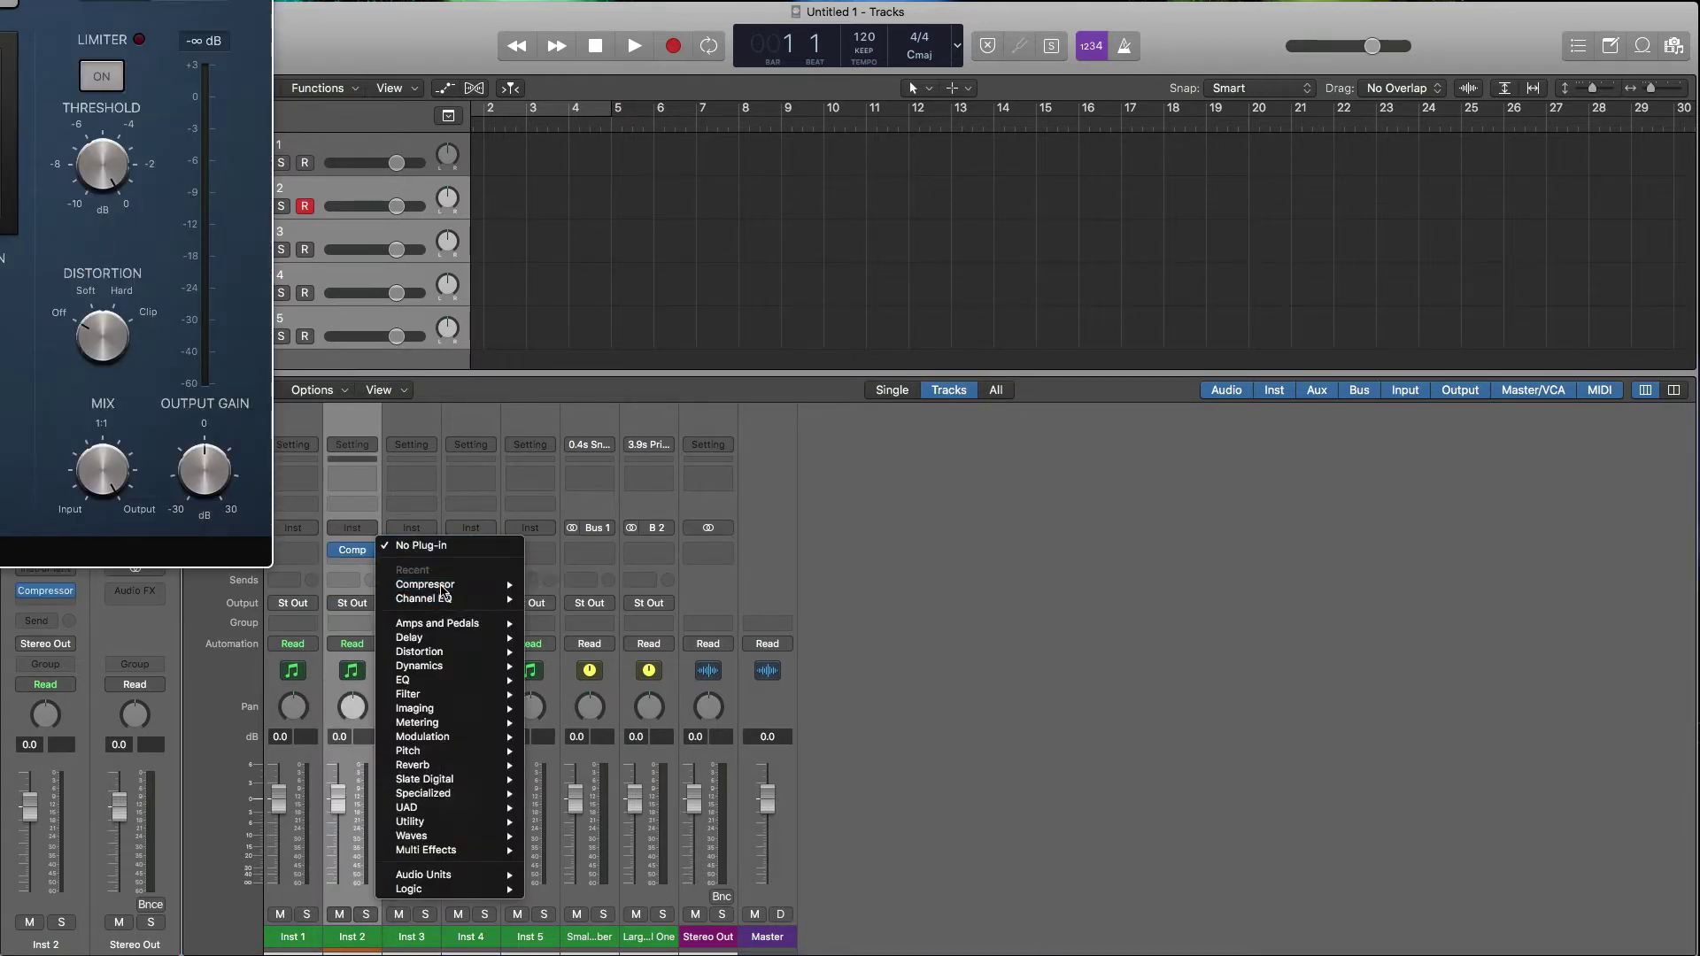
{"action": "left_click", "coordinate": [541, 585]}
{"action": "left_click", "coordinate": [352, 479]}
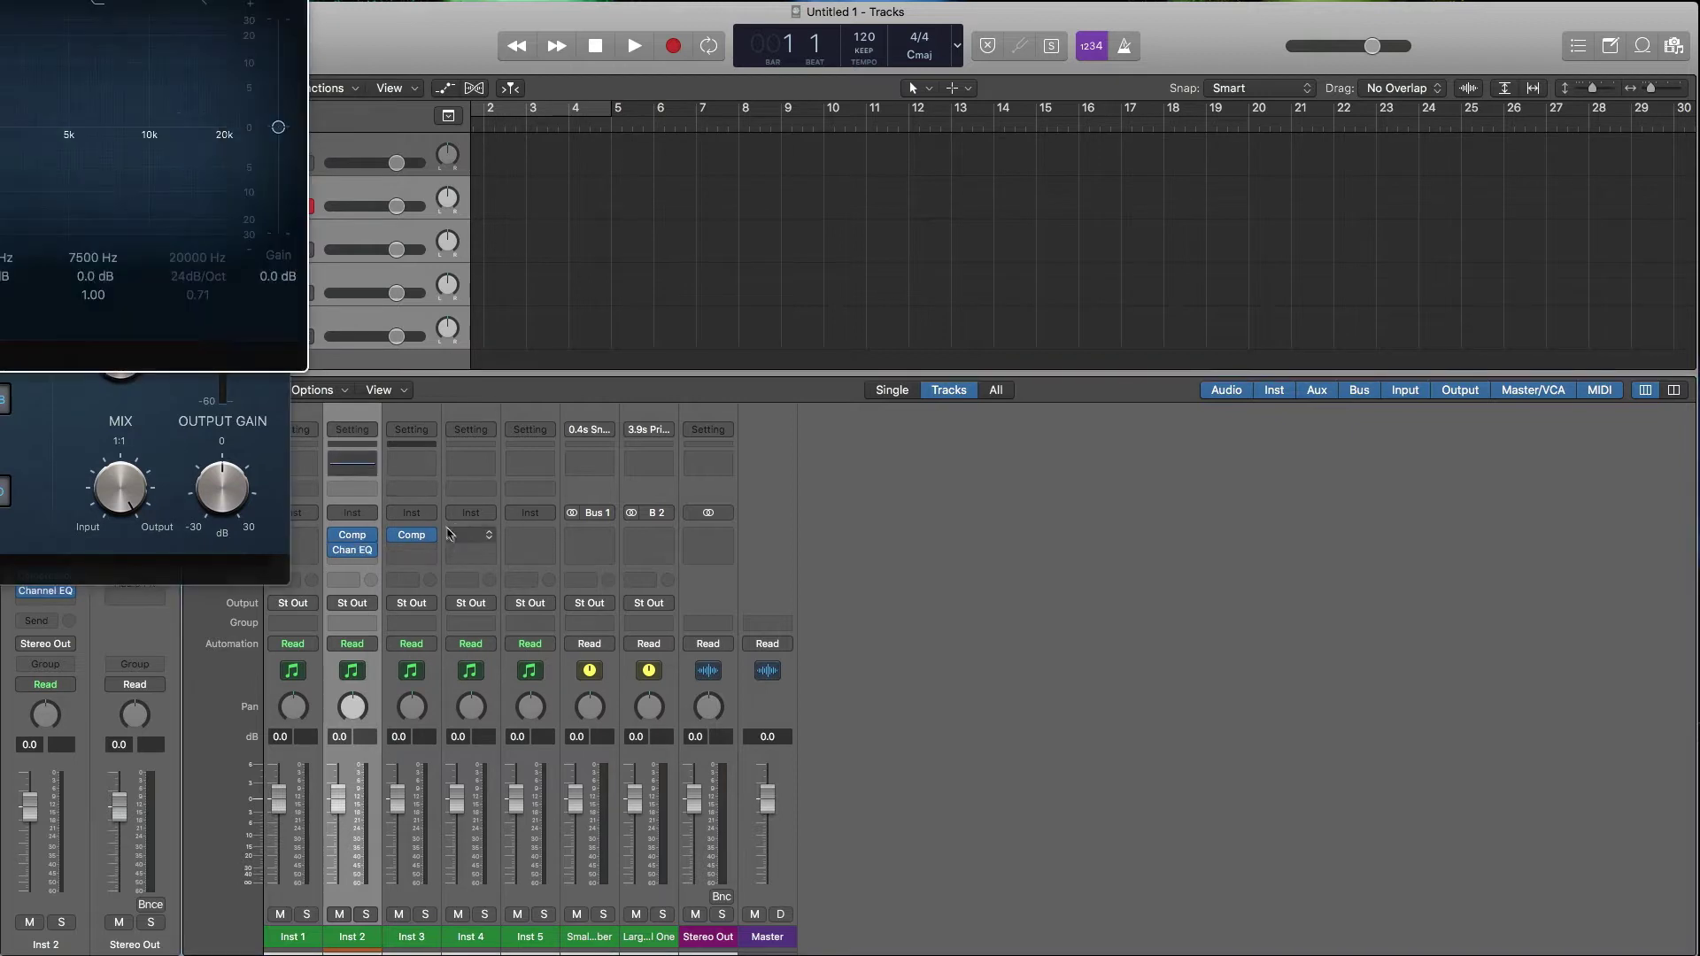
{"action": "left_click", "coordinate": [470, 542]}
{"action": "left_click", "coordinate": [483, 581]}
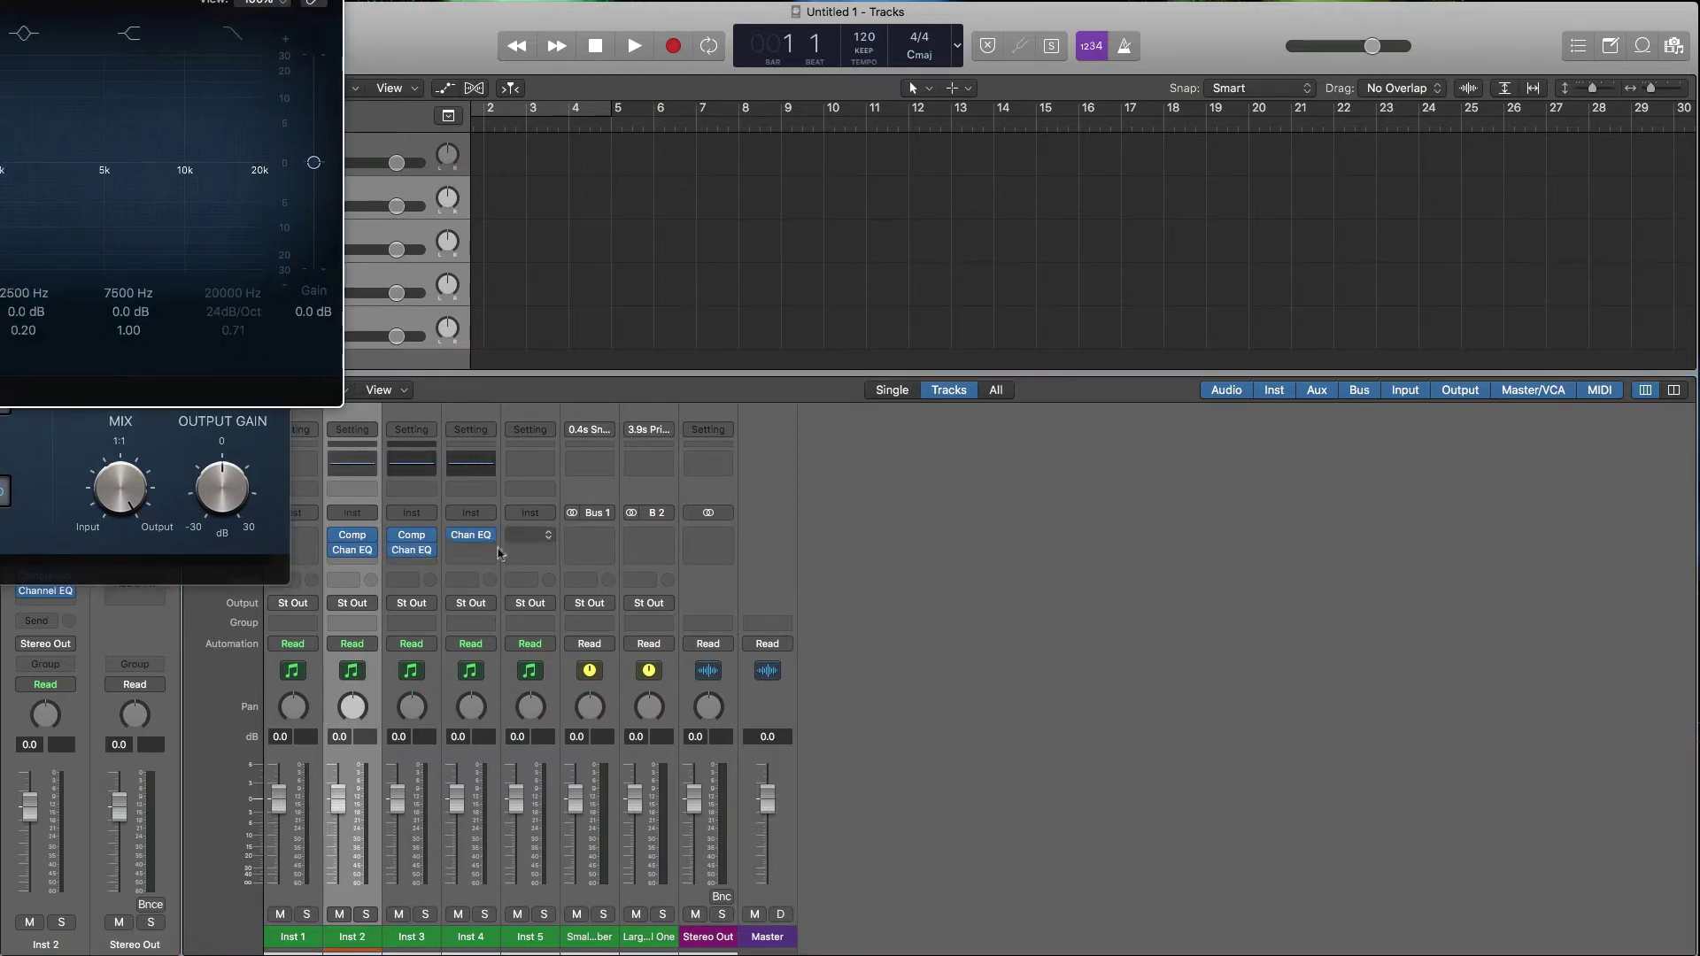
{"action": "left_click", "coordinate": [471, 550]}
{"action": "mouse_move", "coordinate": [485, 599]}
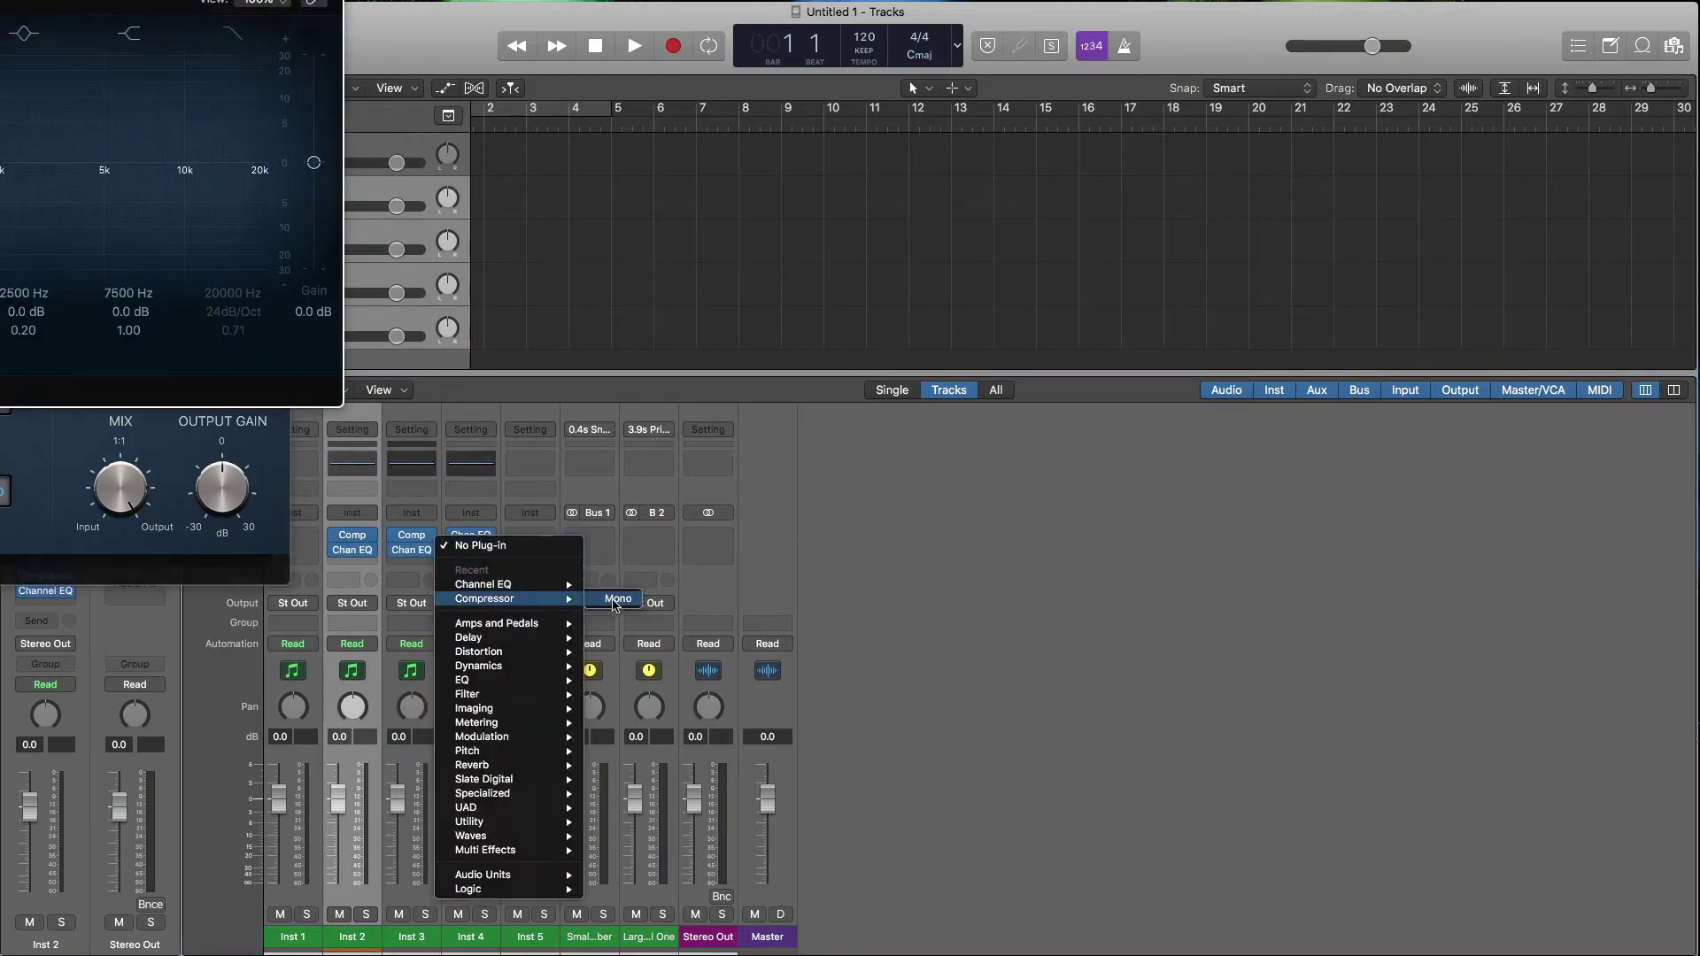
{"action": "left_click", "coordinate": [630, 602]}
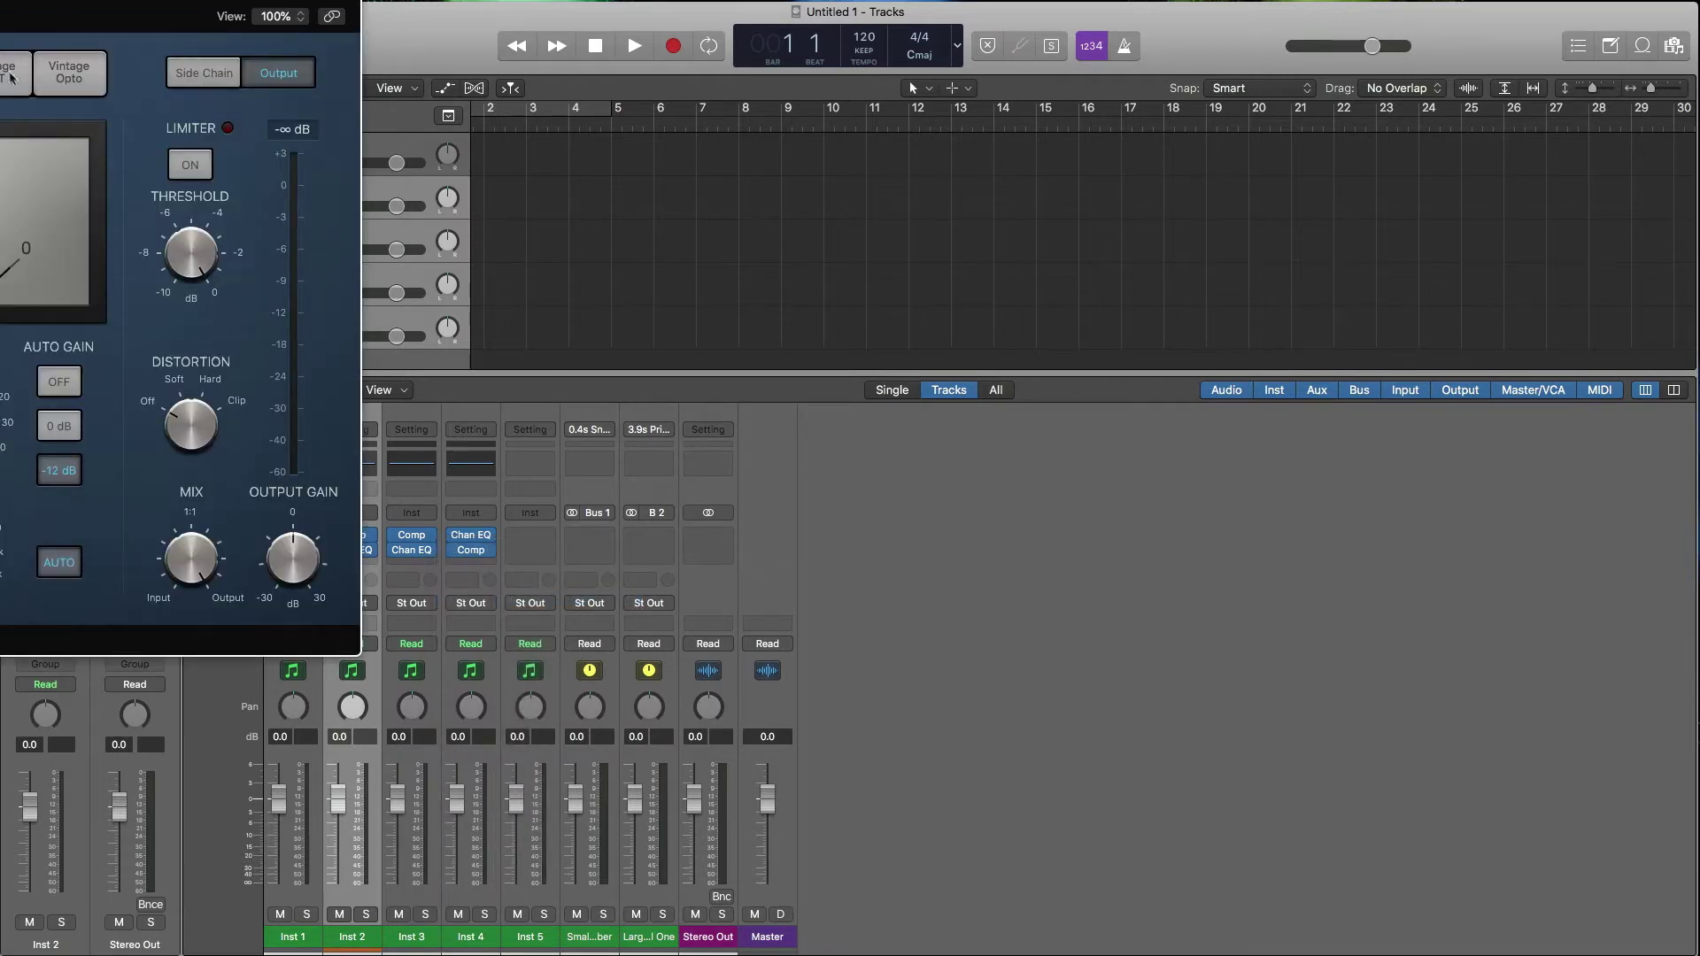
Undo all the Compressor and Channel EQ insertions on the Inst 2, Inst 3 and Inst 4 channels
{"action": "key", "text": "super+z"}
{"action": "key", "text": "super+z"}
{"action": "key", "text": "super+z"}
{"action": "key", "text": "super+z"}
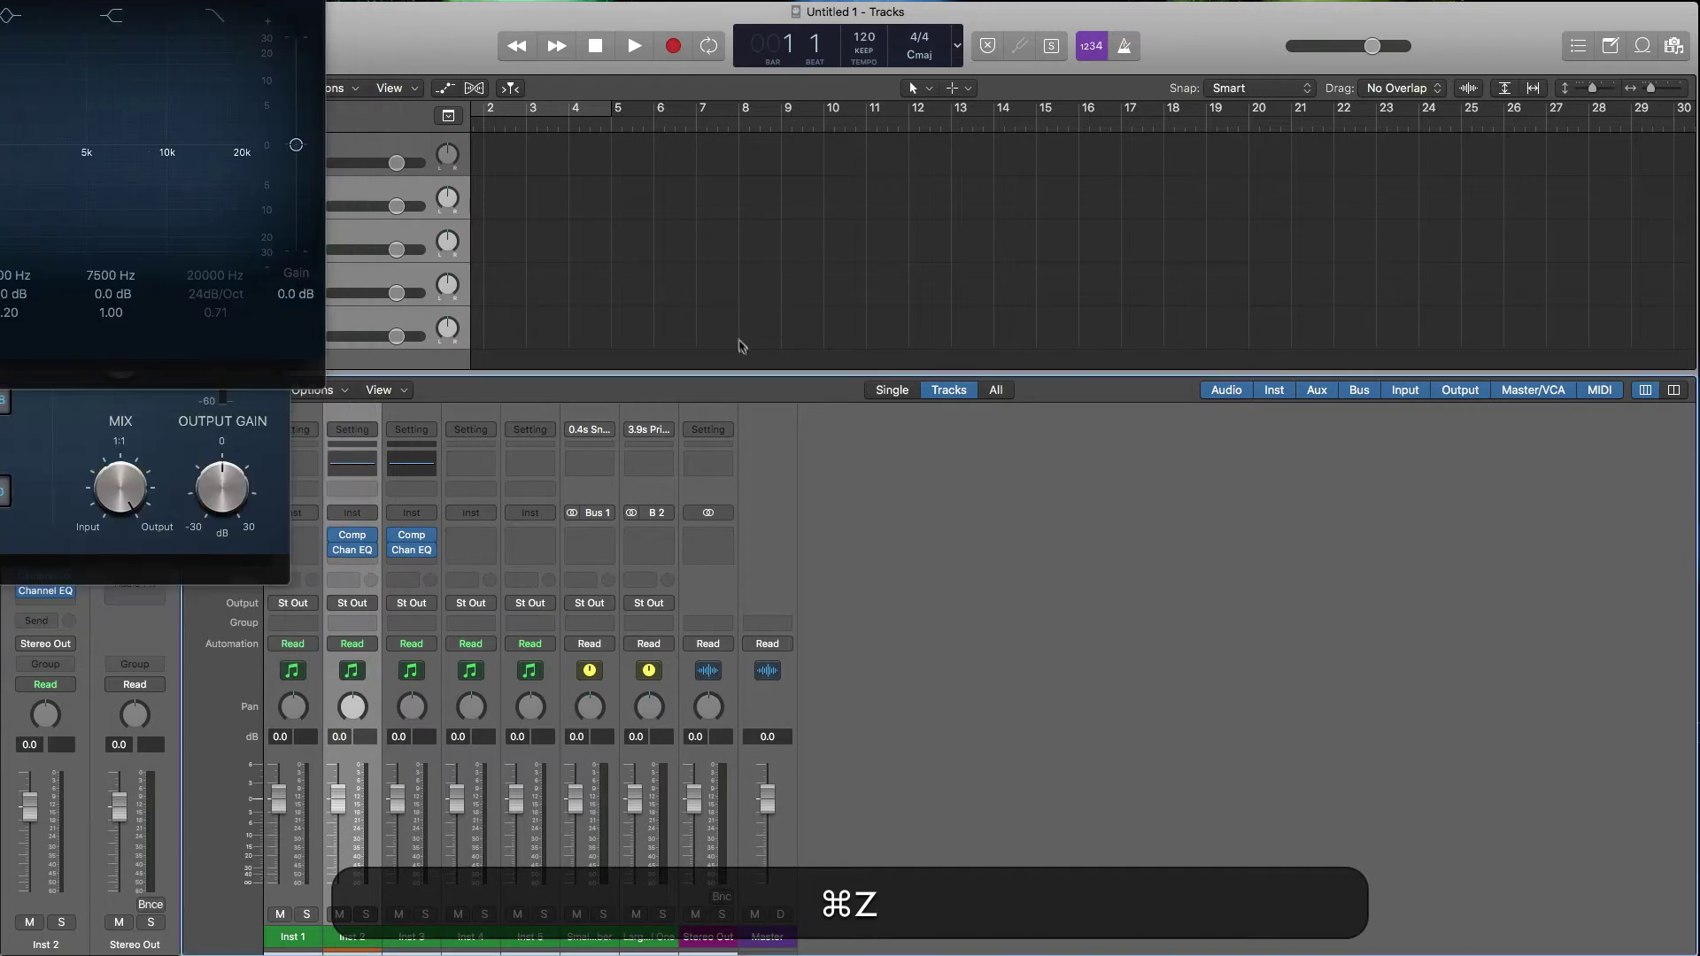
{"action": "key", "text": "super+z"}
{"action": "key", "text": "super+z"}
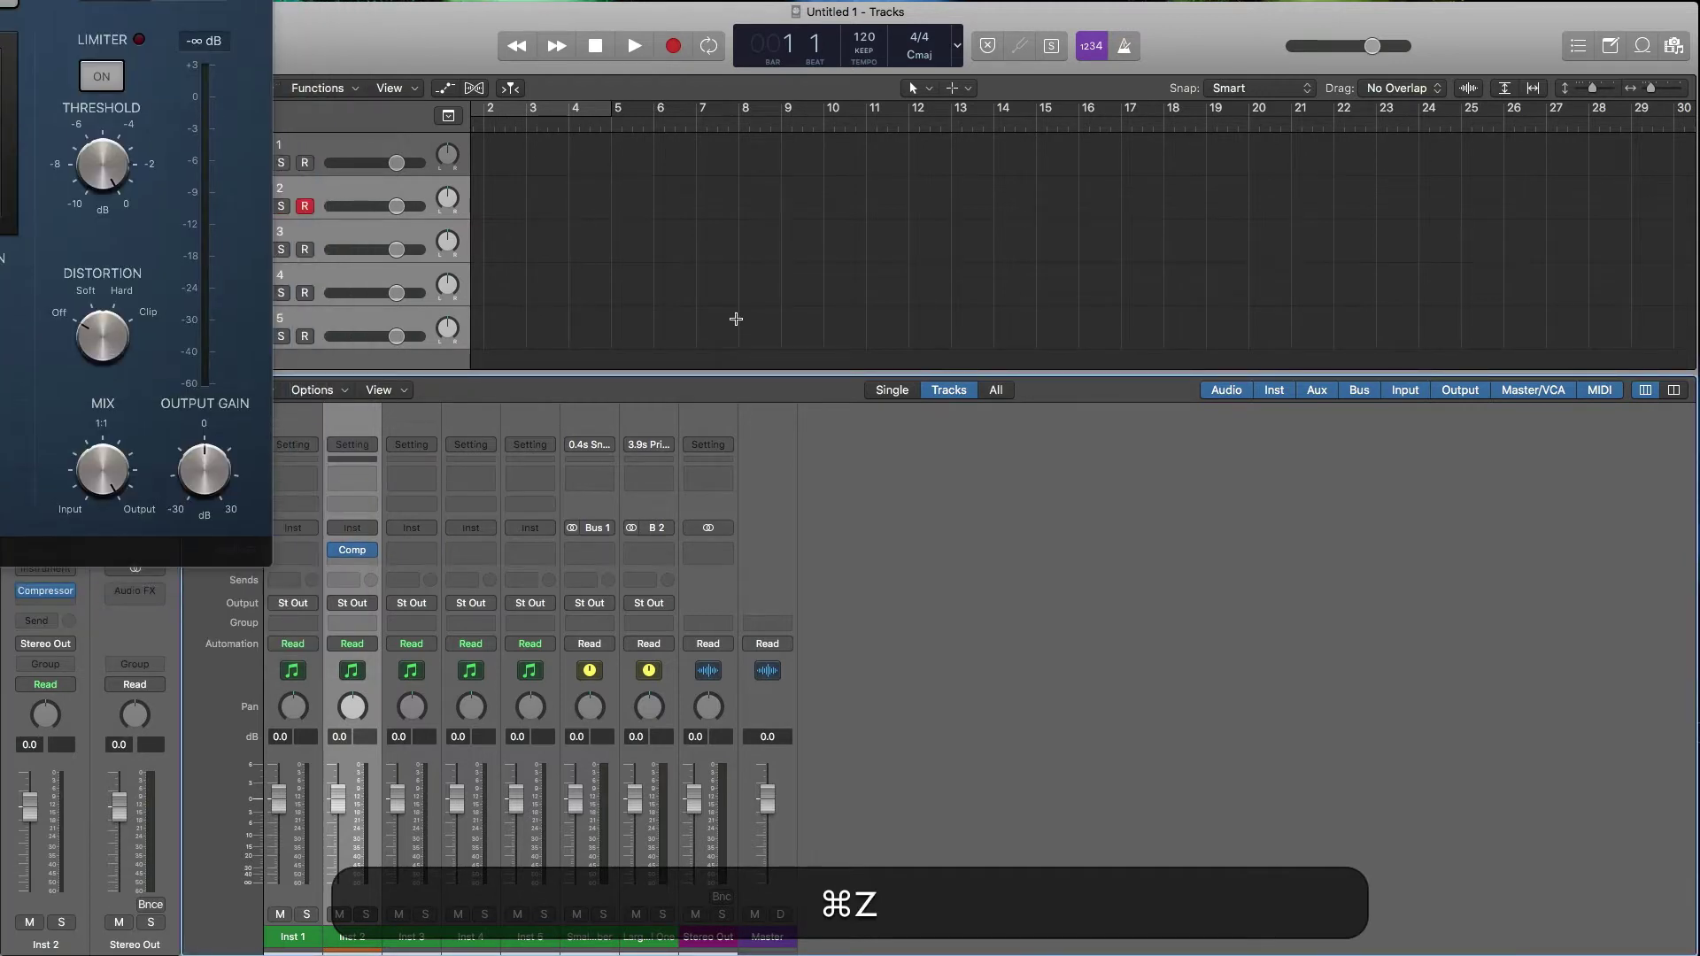
Insert a Compressor on the Inst 2 channel and load its Classic Drums preset
{"action": "left_click", "coordinate": [353, 555]}
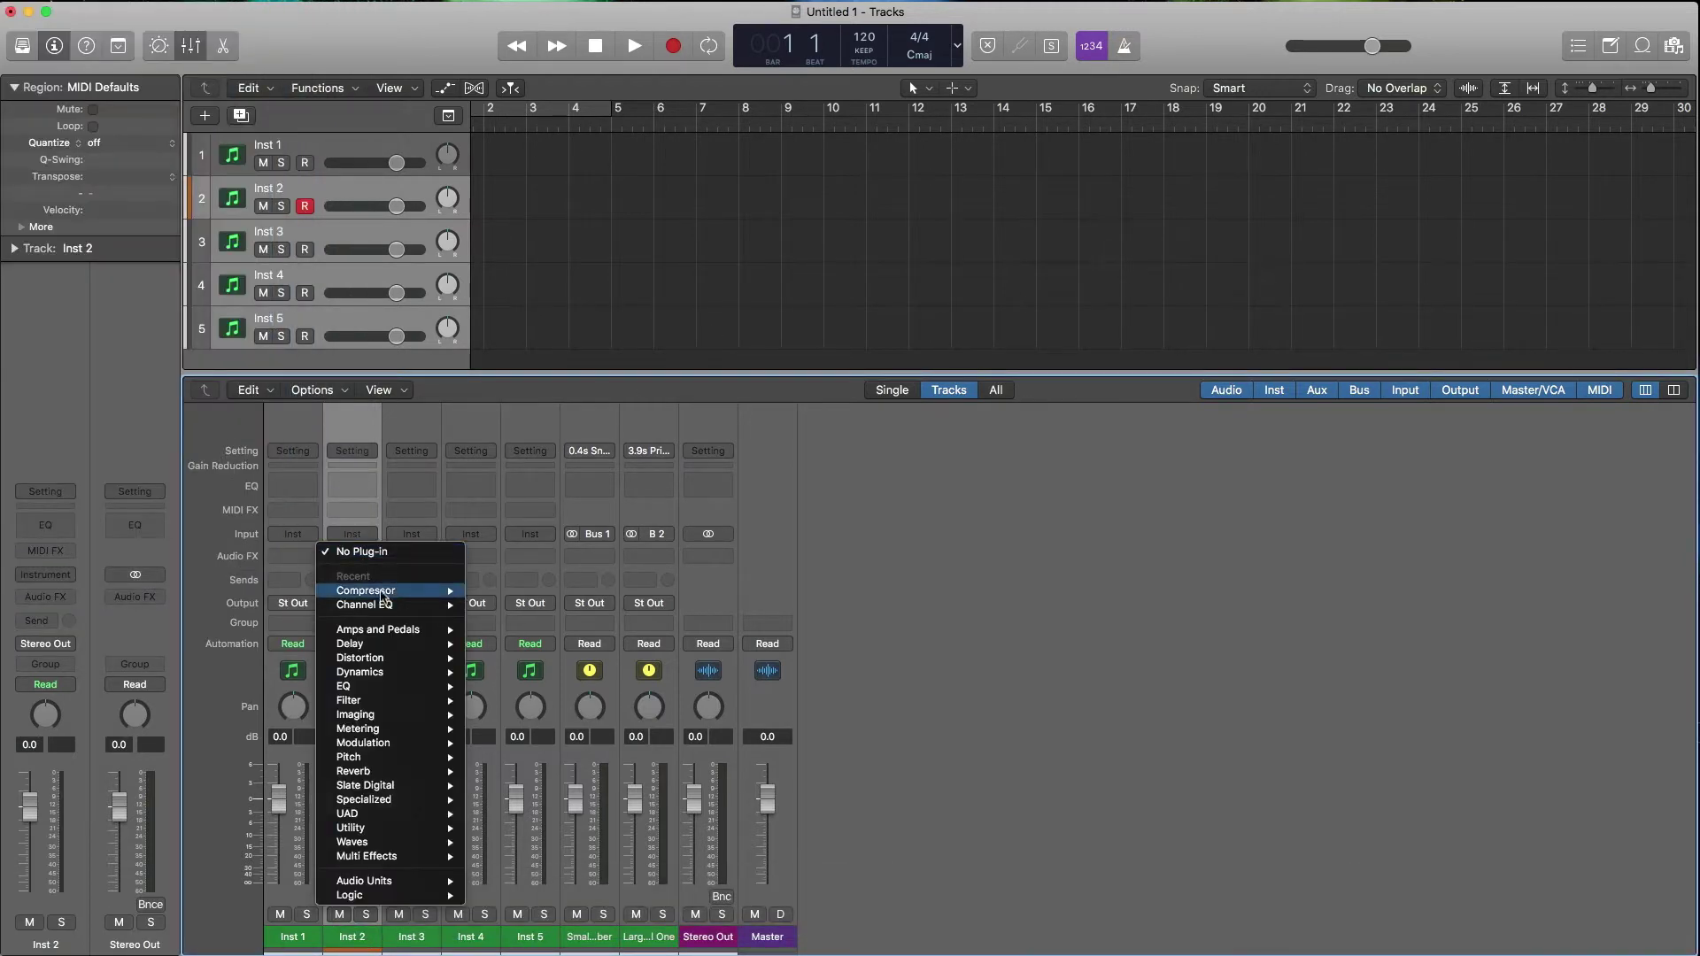
{"action": "left_click", "coordinate": [499, 590]}
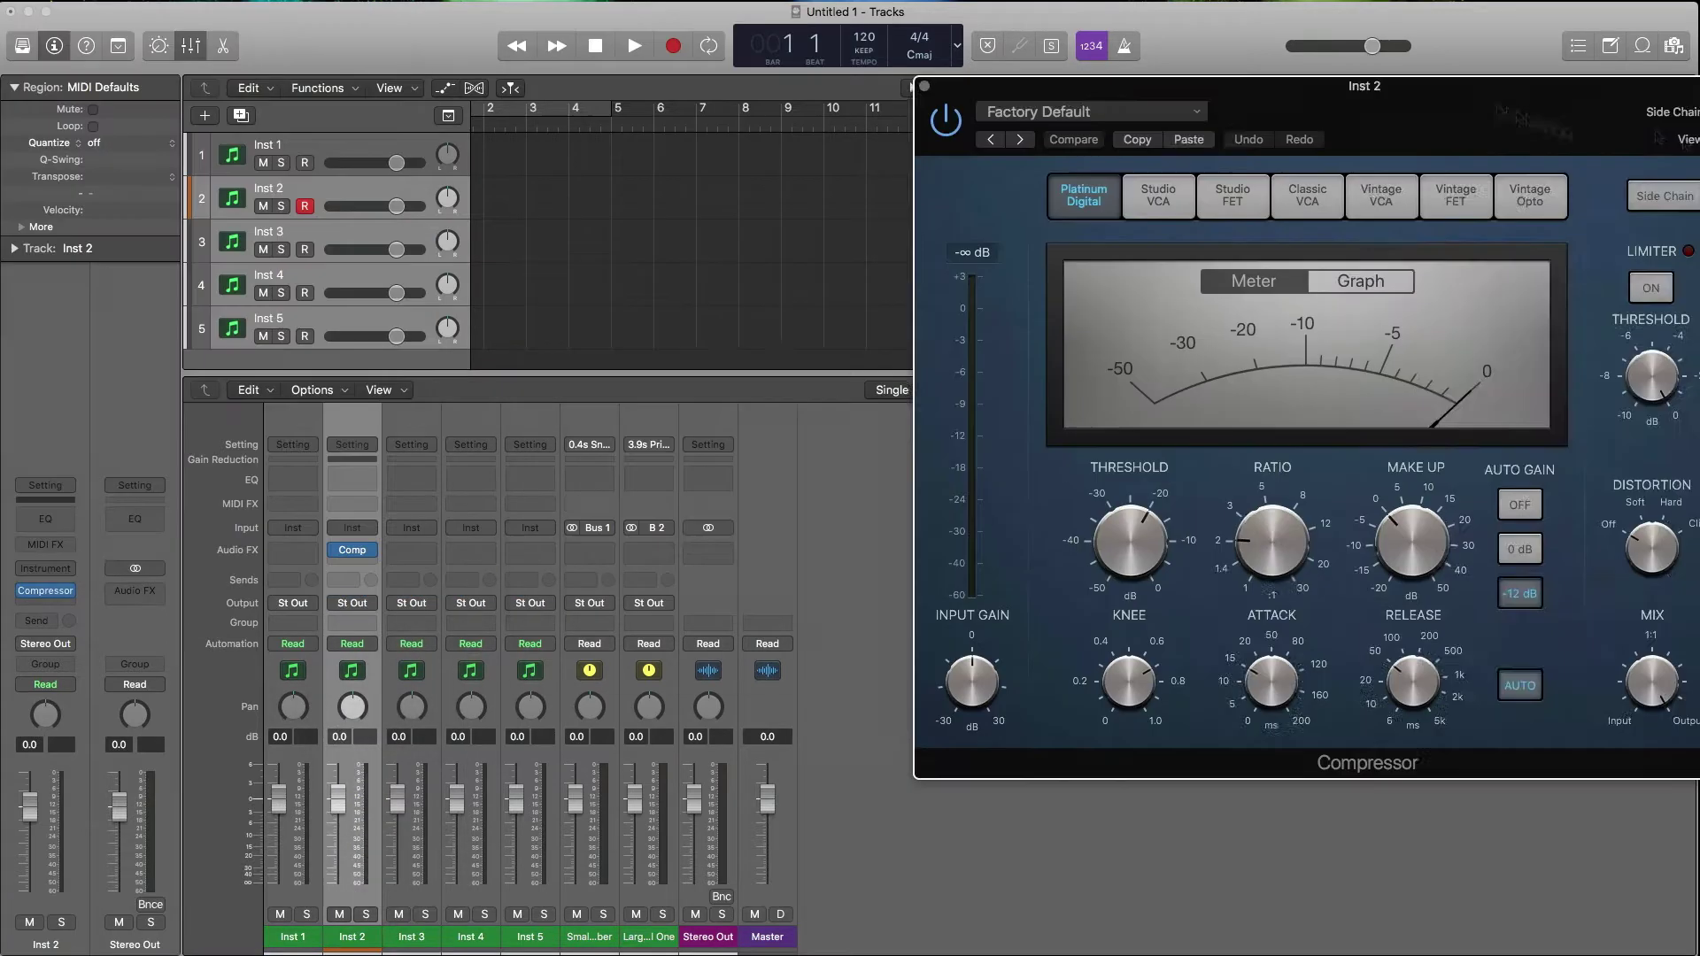
{"action": "left_click_drag", "start_coordinate": [1444, 88], "coordinate": [1406, 141]}
{"action": "left_click_drag", "start_coordinate": [1045, 134], "coordinate": [938, 133]}
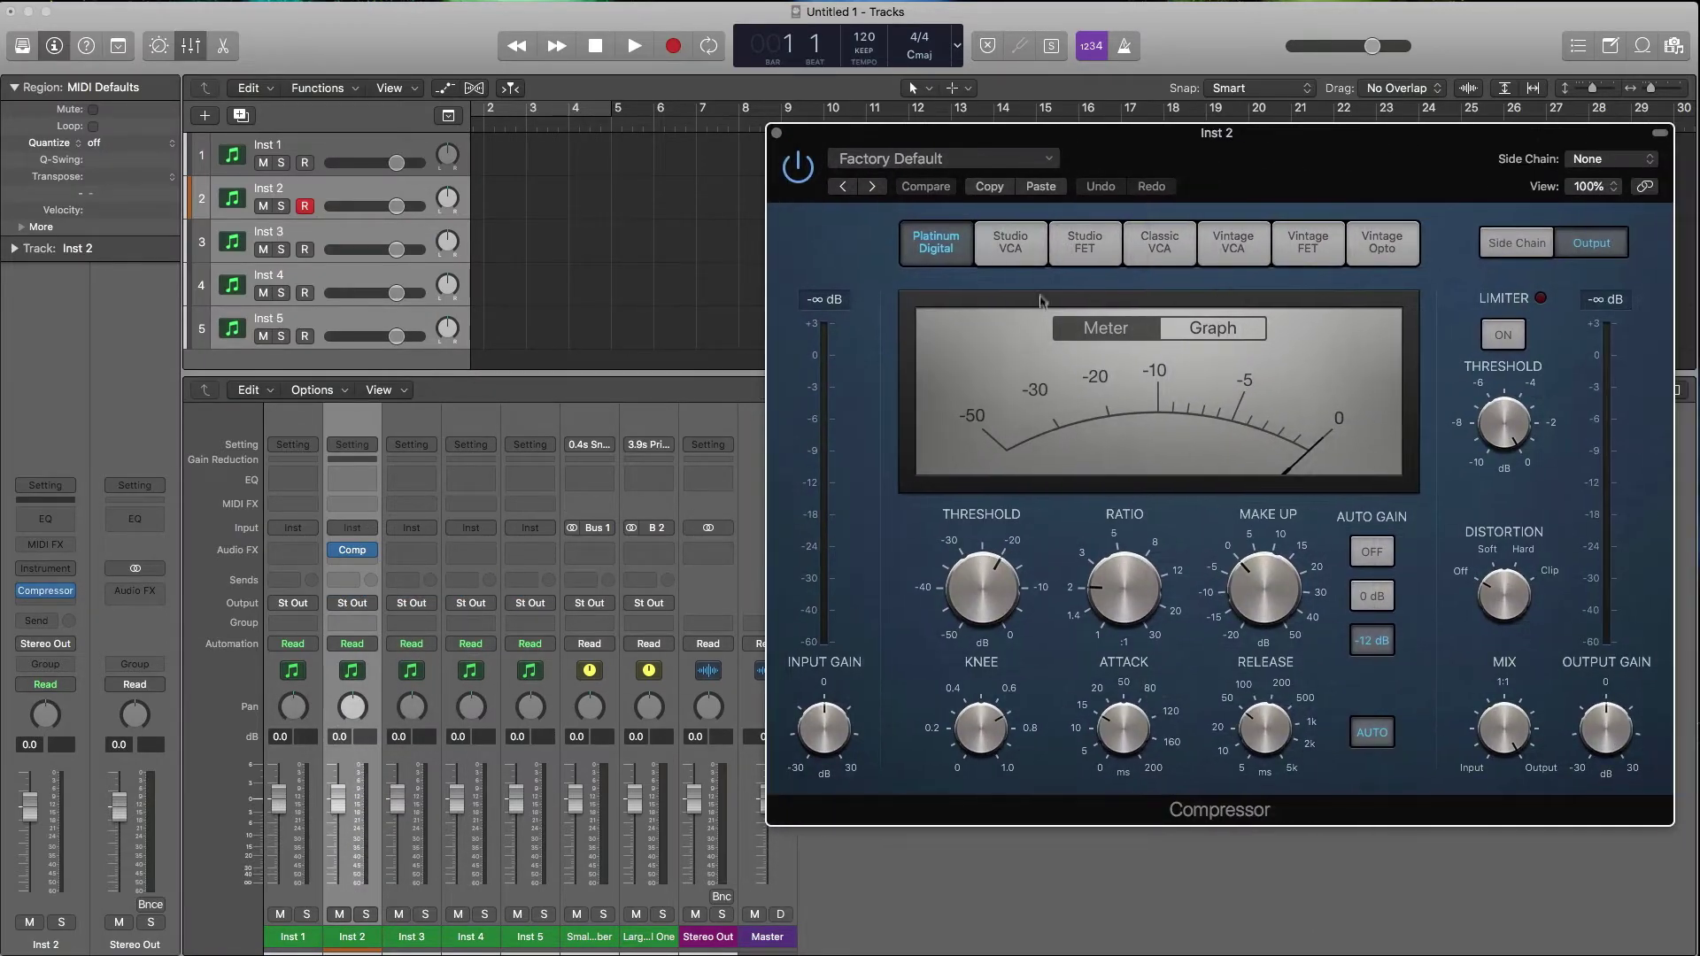
{"action": "left_click", "coordinate": [943, 159]}
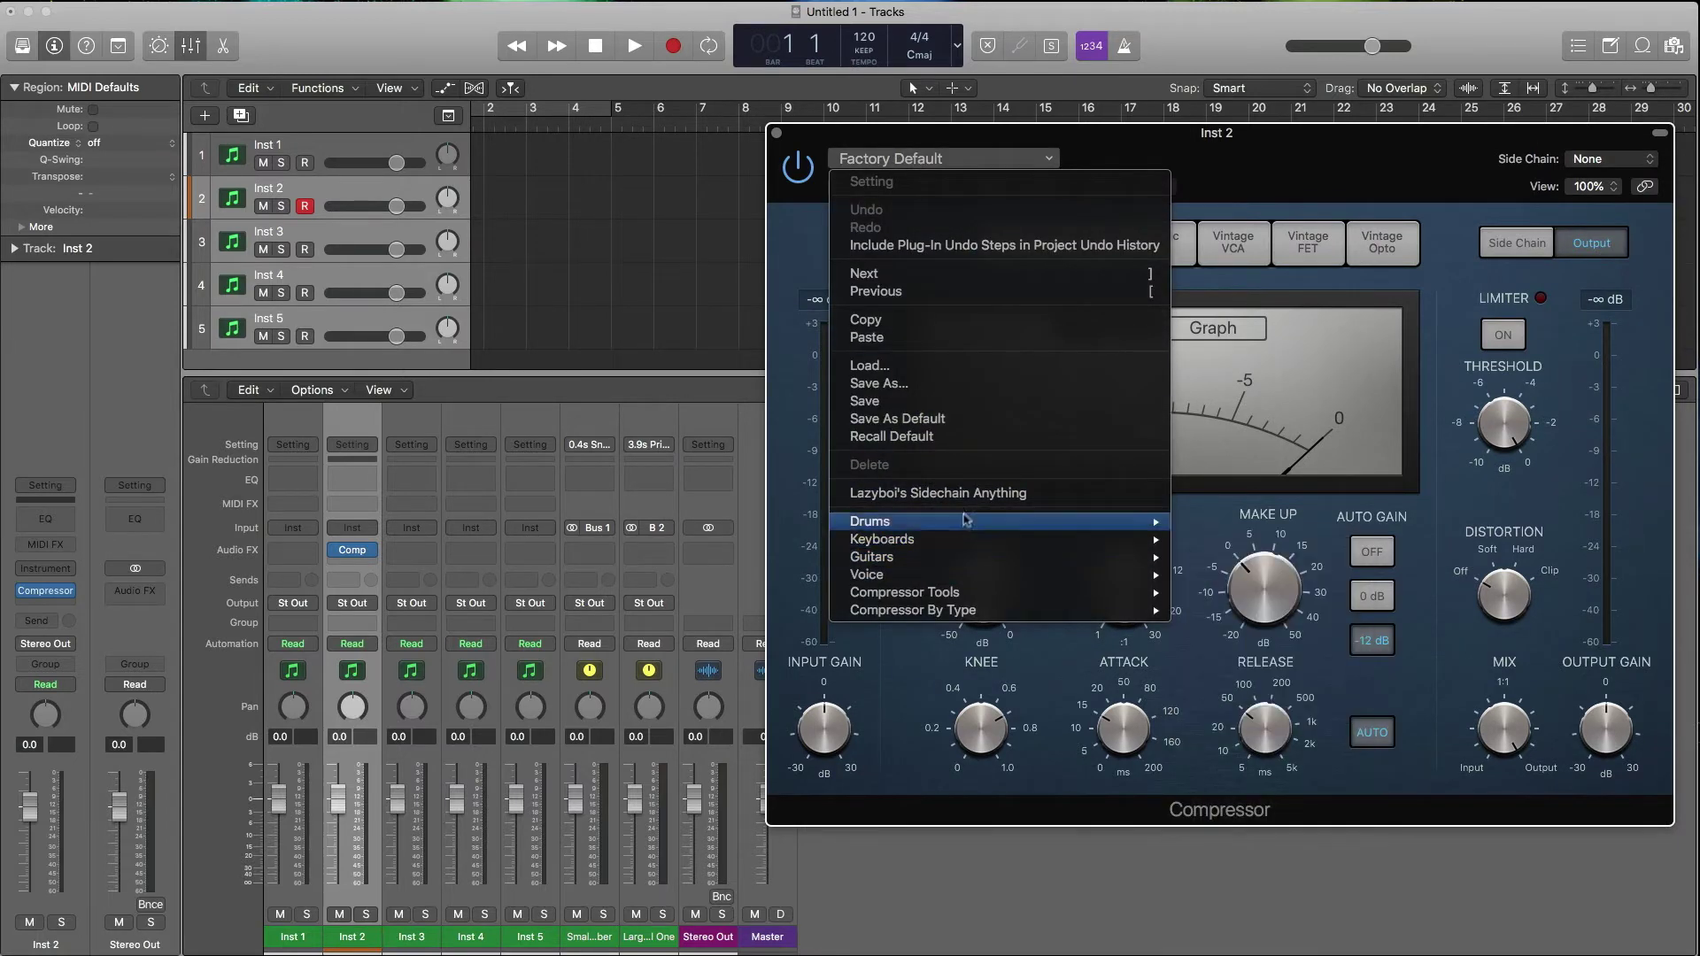
{"action": "mouse_move", "coordinate": [1114, 529]}
{"action": "left_click", "coordinate": [1235, 521]}
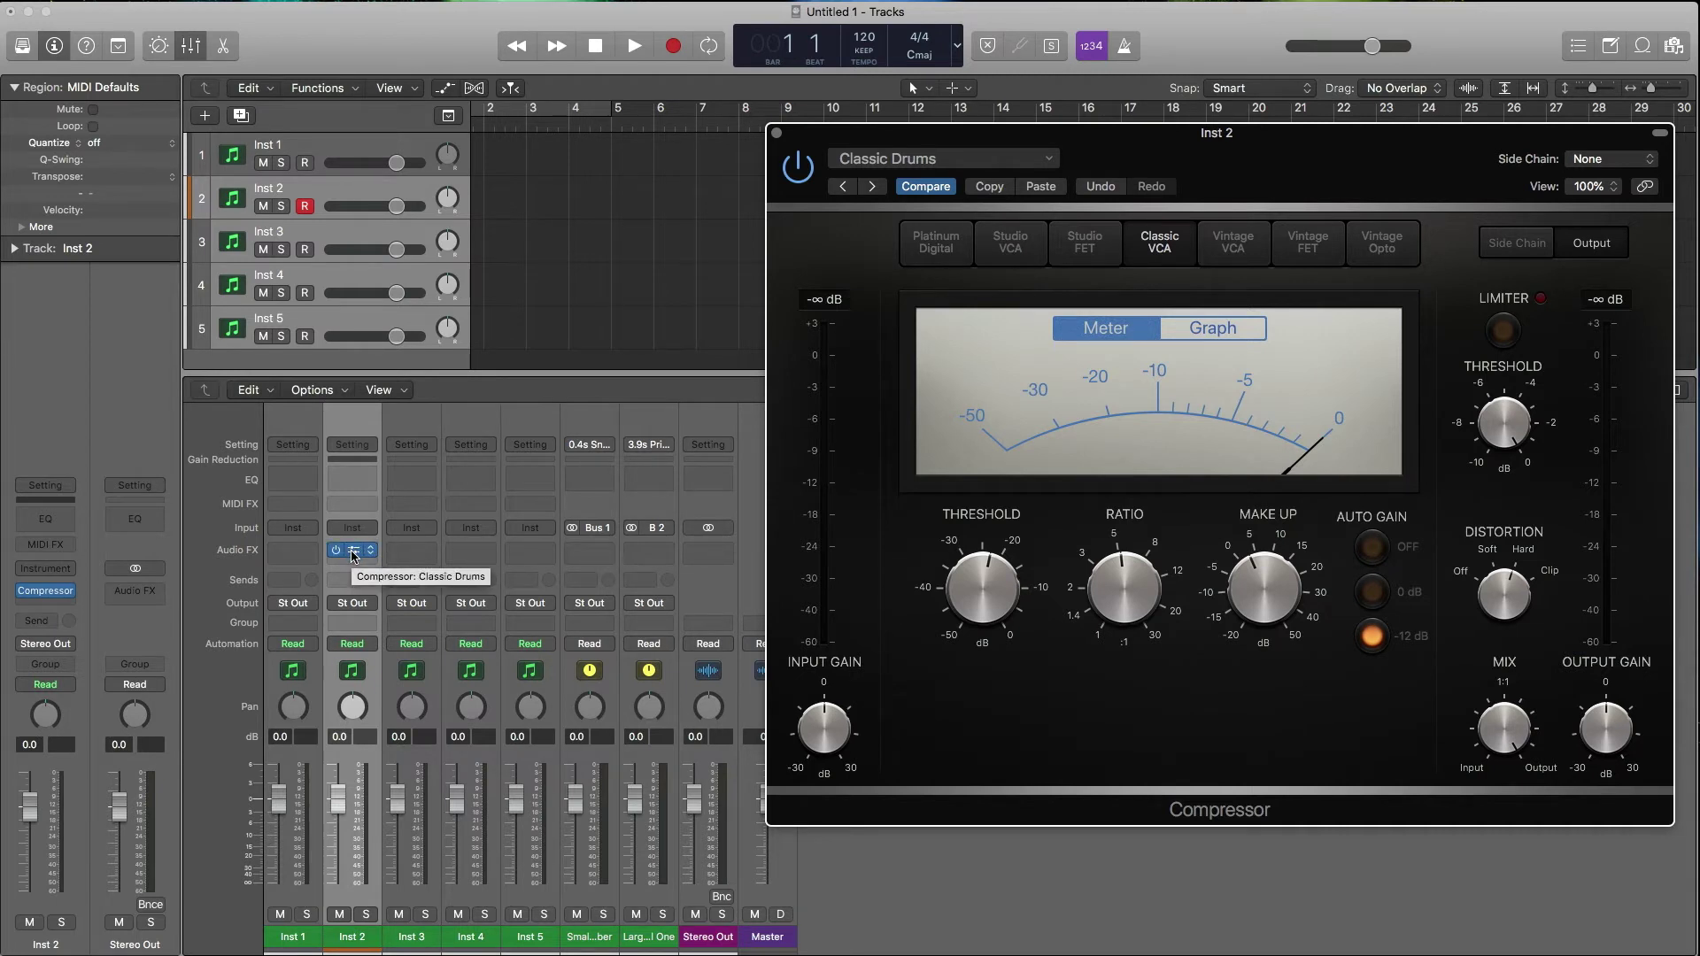
{"action": "key", "text": "alt"}
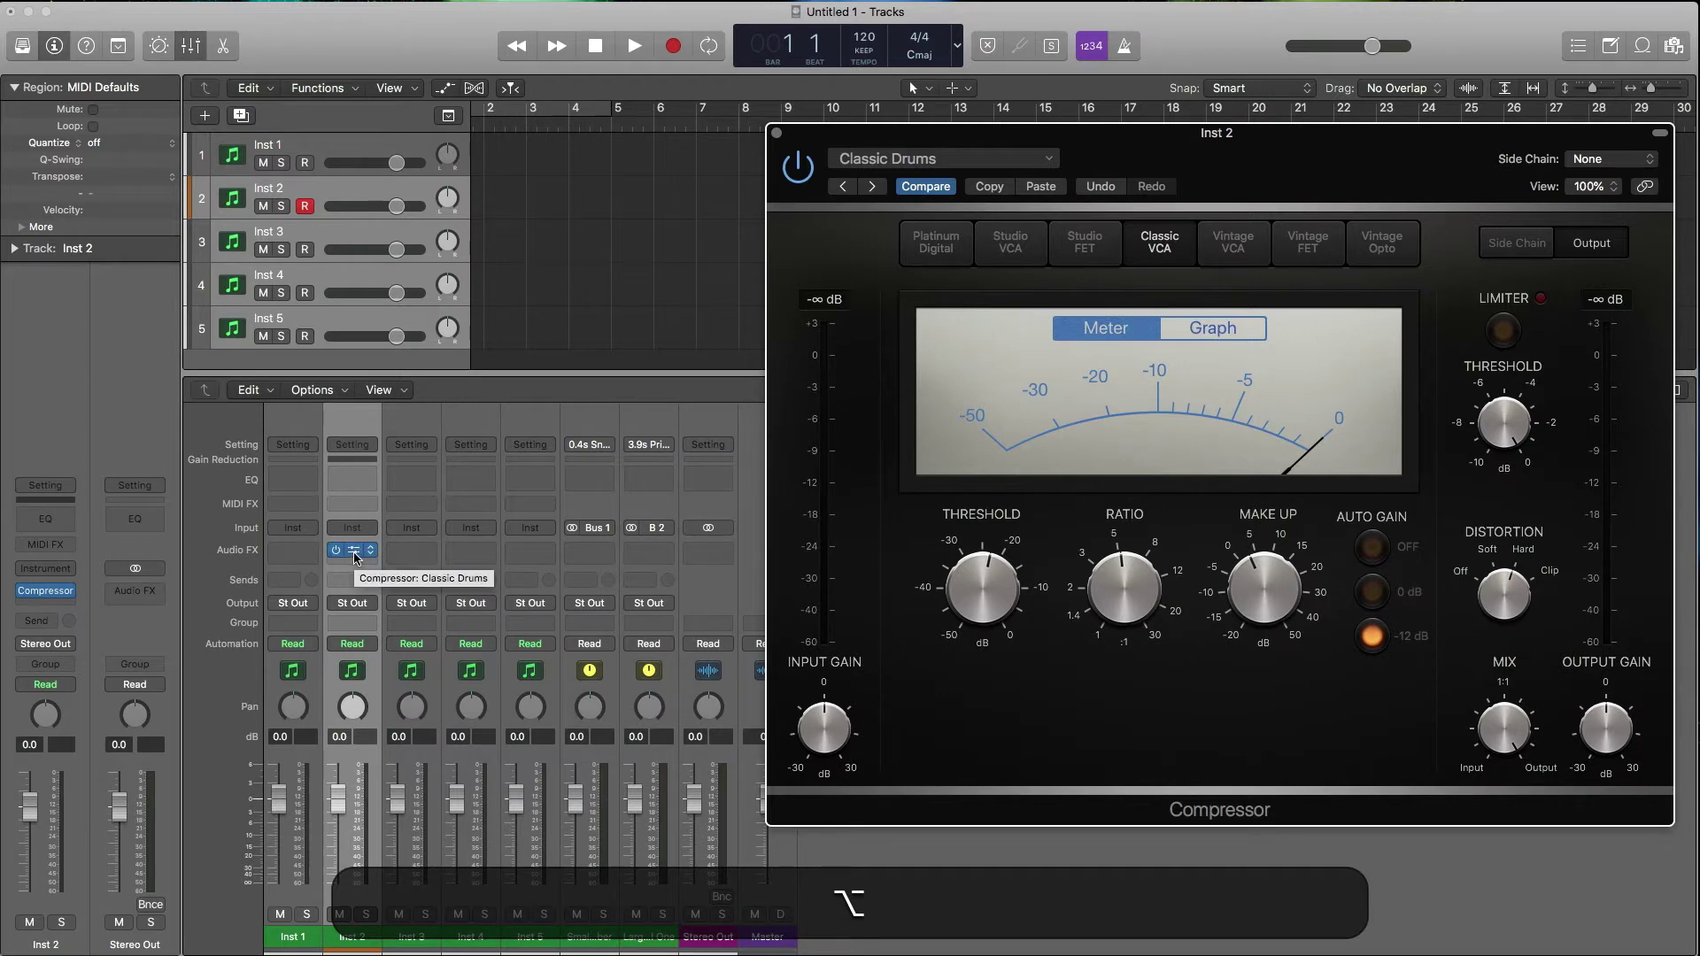
{"action": "mouse_move", "coordinate": [354, 551]}
{"action": "left_mouse_down"}
{"action": "mouse_move", "coordinate": [395, 553]}
{"action": "mouse_move", "coordinate": [352, 558]}
{"action": "left_mouse_up"}
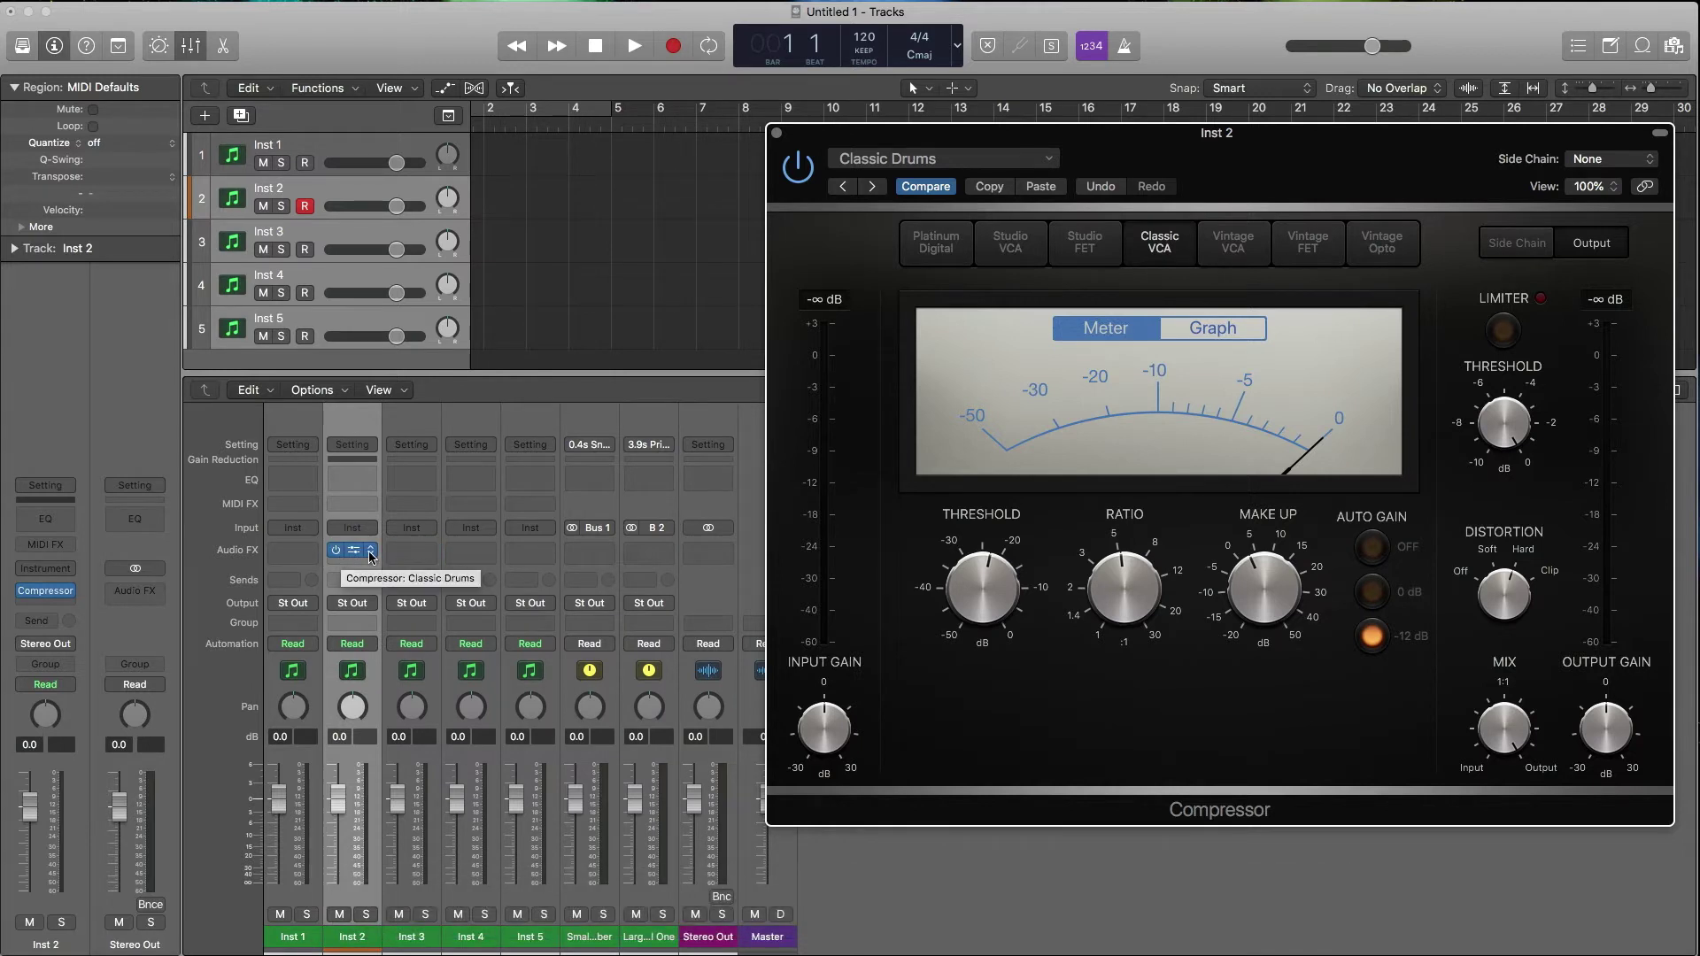
{"action": "left_click", "coordinate": [370, 551]}
{"action": "left_click", "coordinate": [341, 556]}
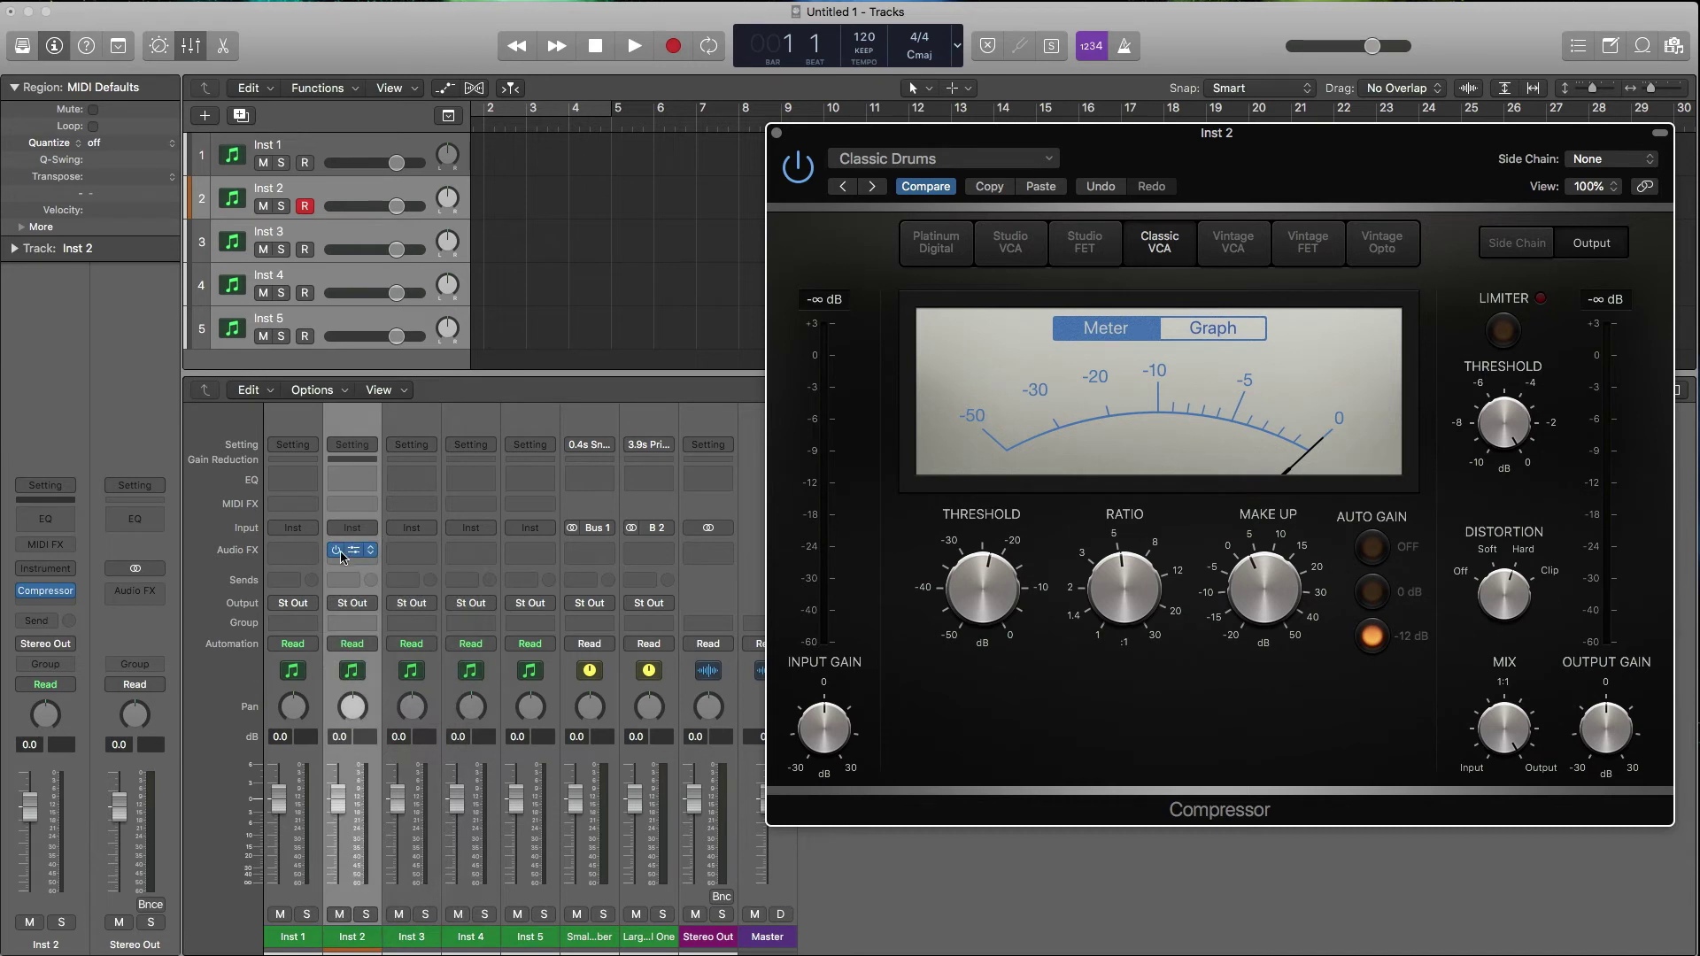
{"action": "left_click", "coordinate": [370, 552]}
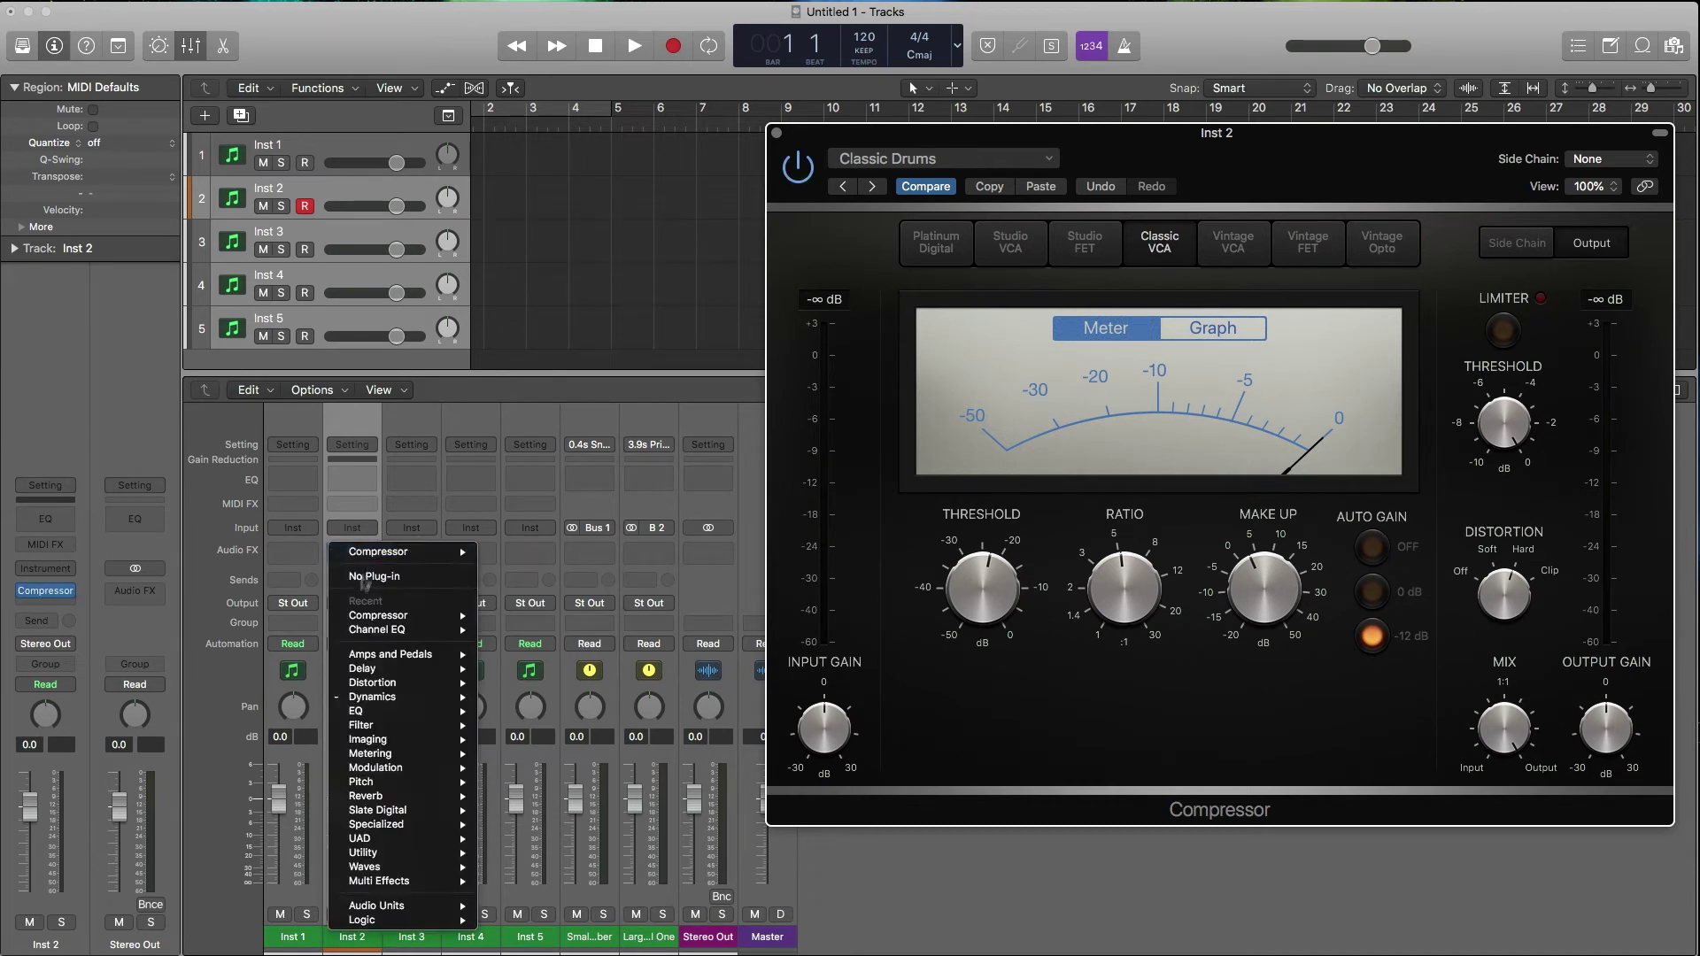
{"action": "left_click", "coordinate": [359, 553]}
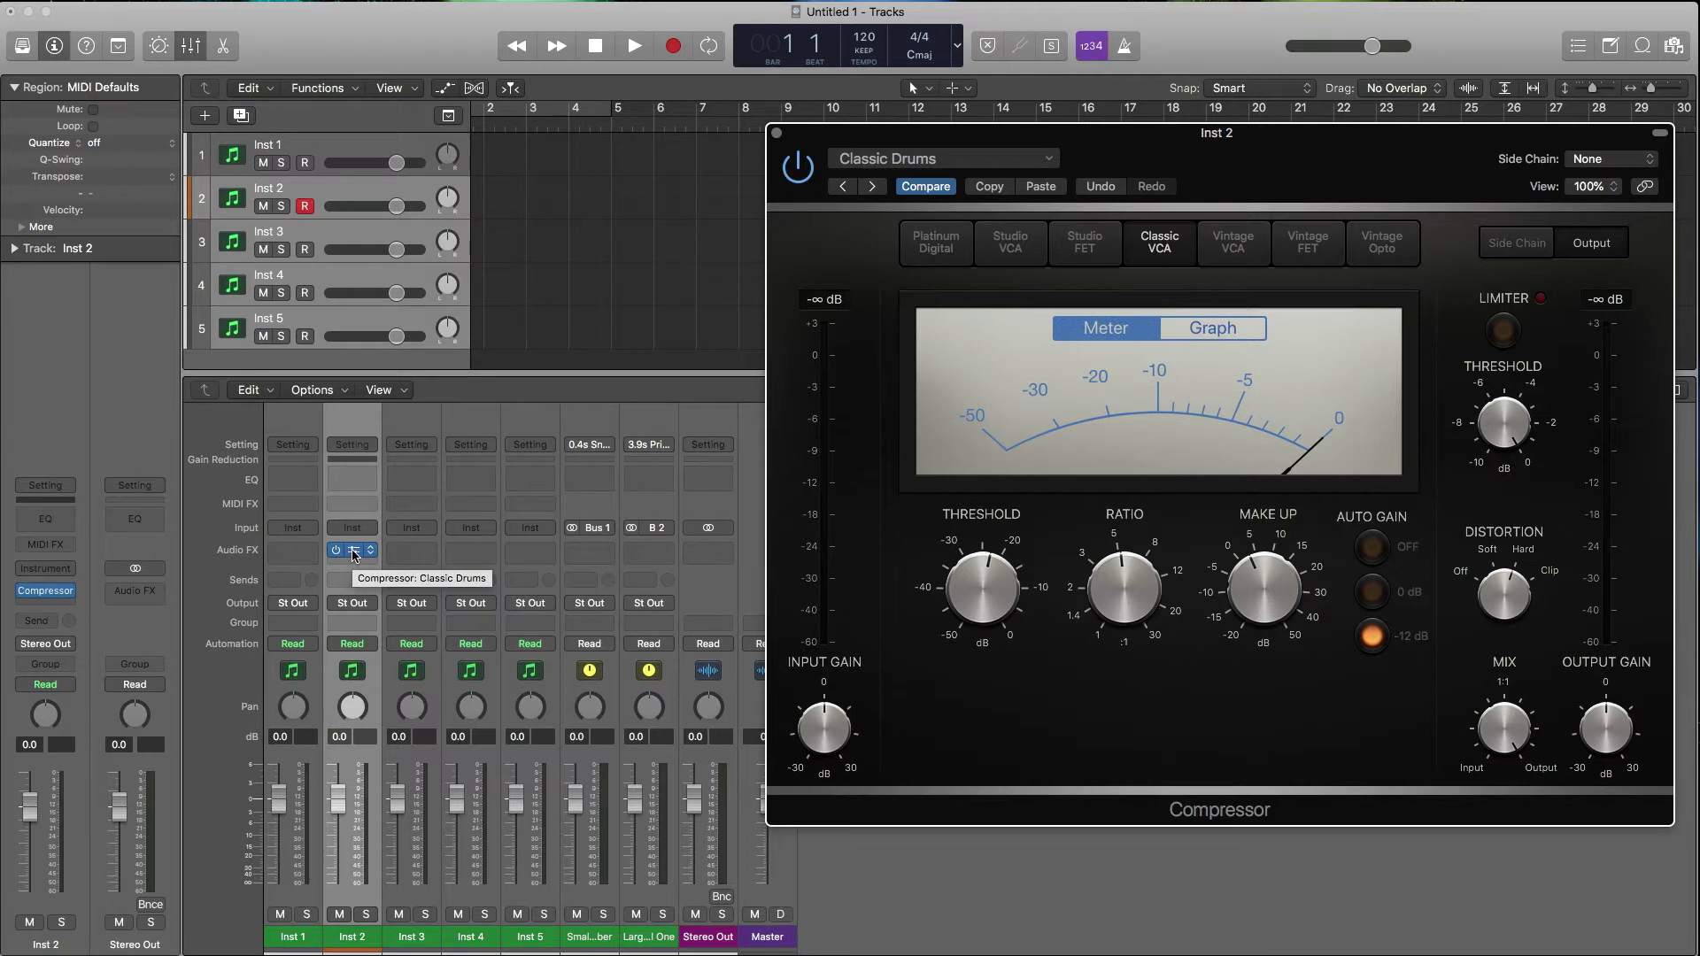
Copy the Inst 2 Compressor with its Classic Drums settings onto the Inst 3, Inst 4 and Inst 5 channels
{"action": "key", "text": "alt"}
{"action": "left_click_drag", "start_coordinate": [354, 555], "coordinate": [531, 556]}
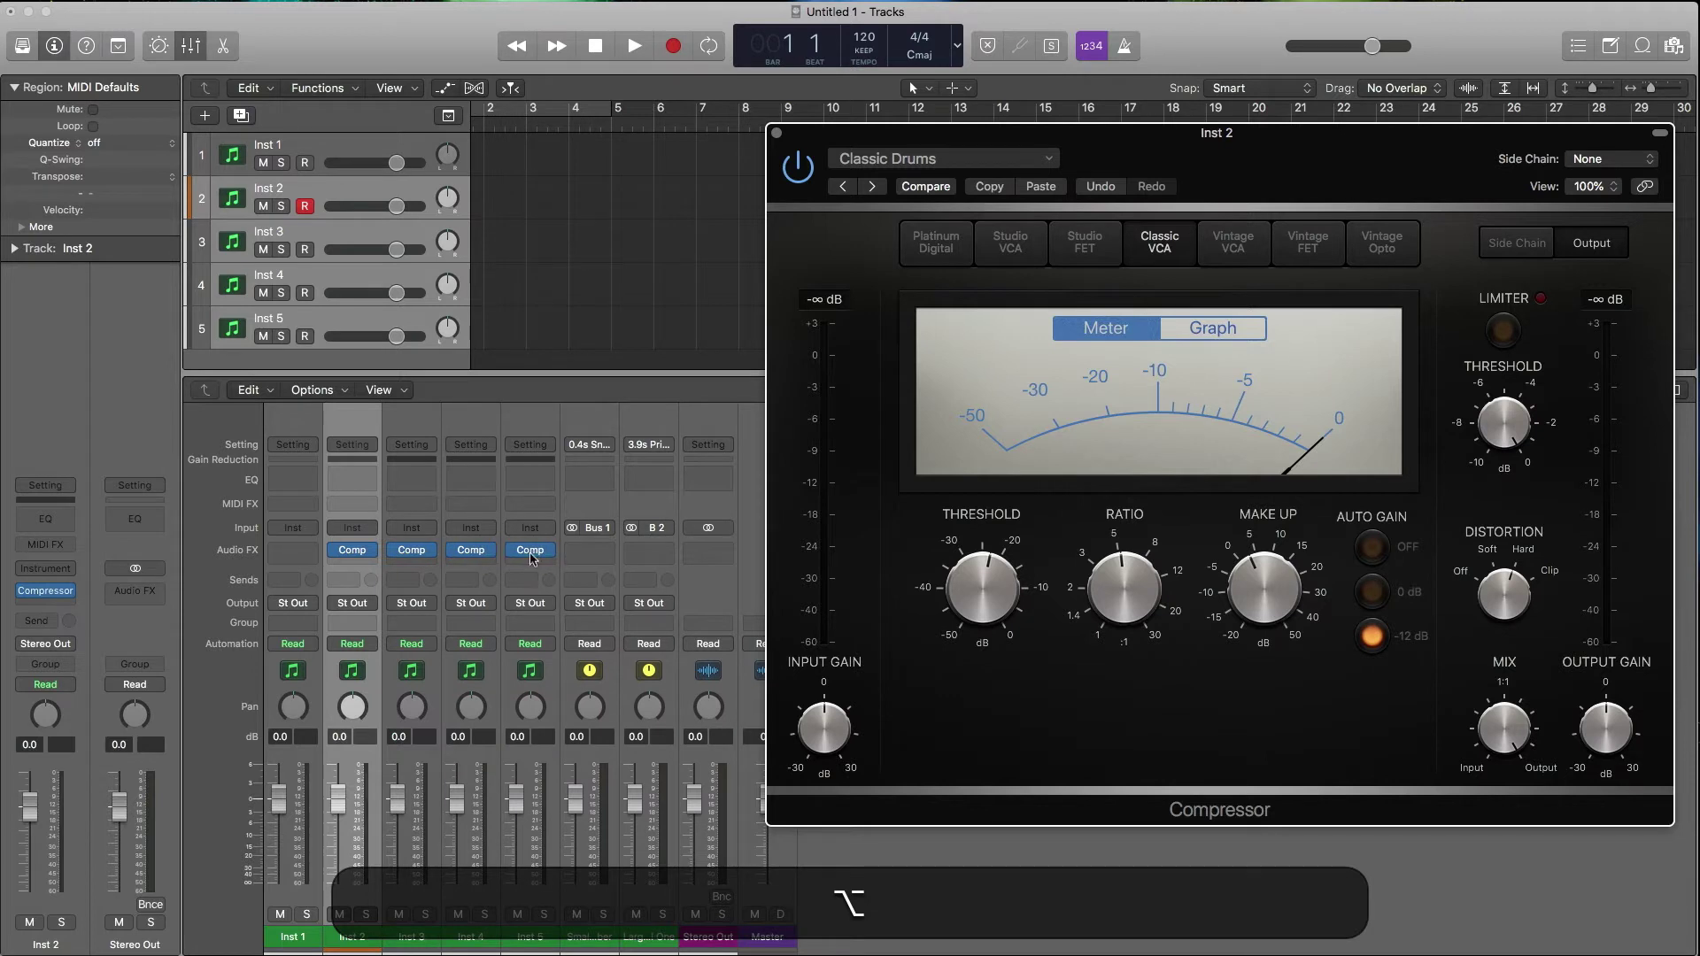
Add a Channel EQ to the Inst 2 channel and bring its whole plug-in window into view
{"action": "left_click", "coordinate": [352, 476]}
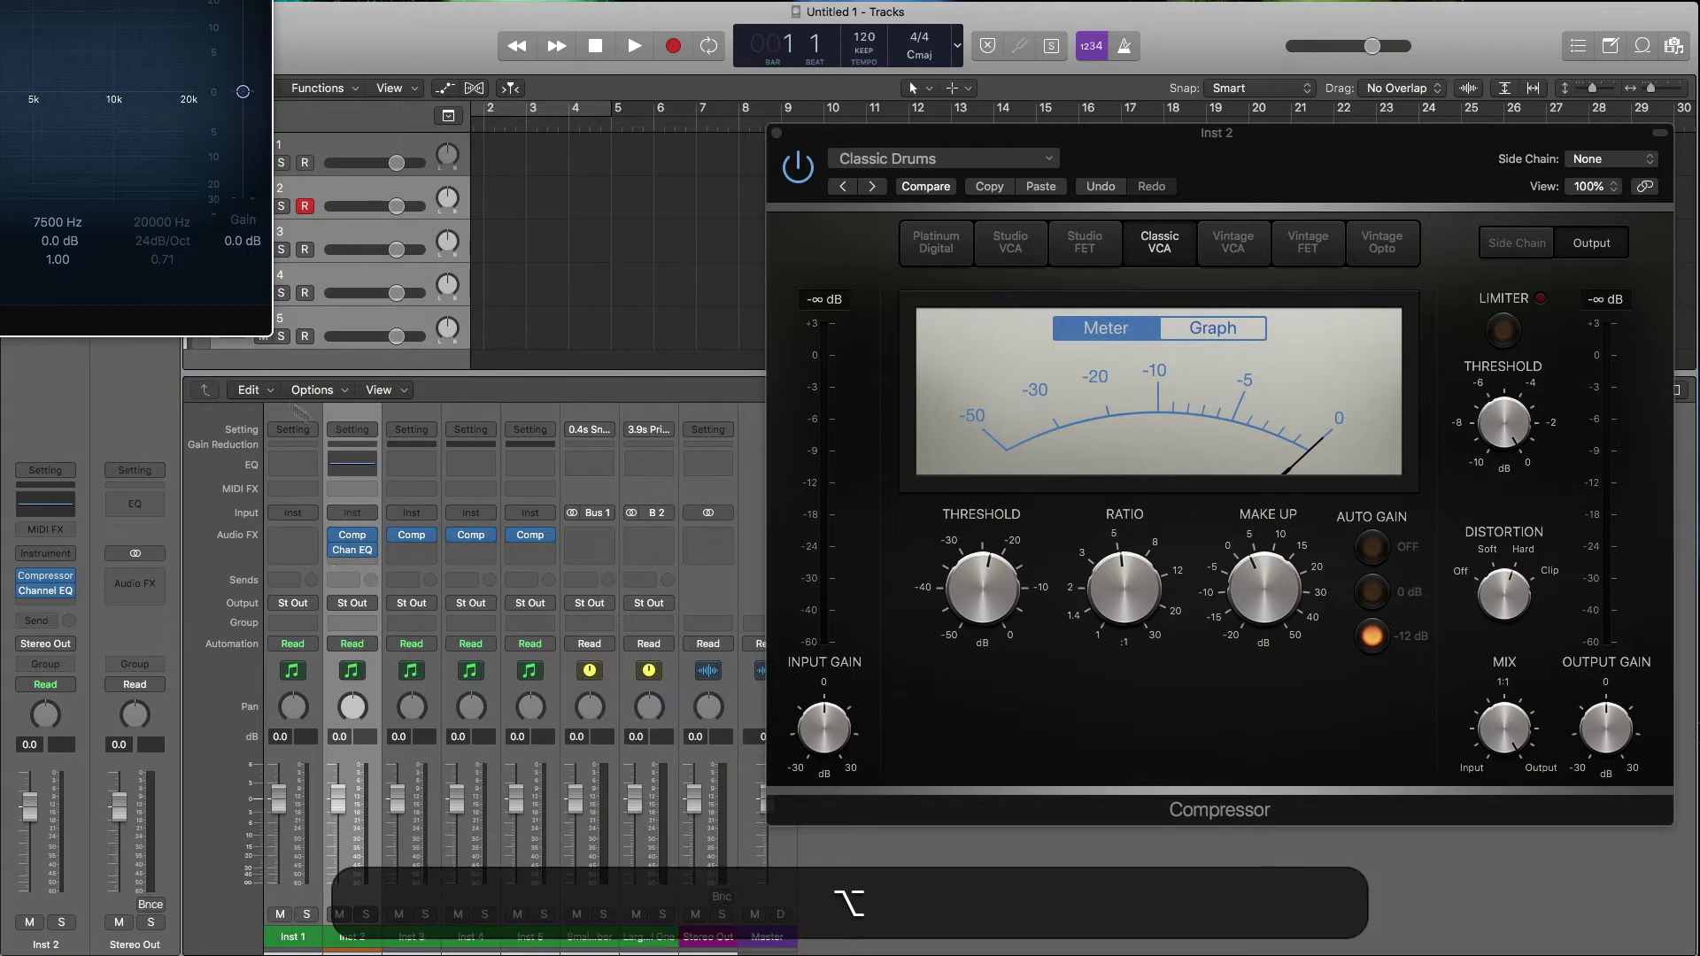
{"action": "left_click_drag", "start_coordinate": [1079, 278], "coordinate": [885, 280]}
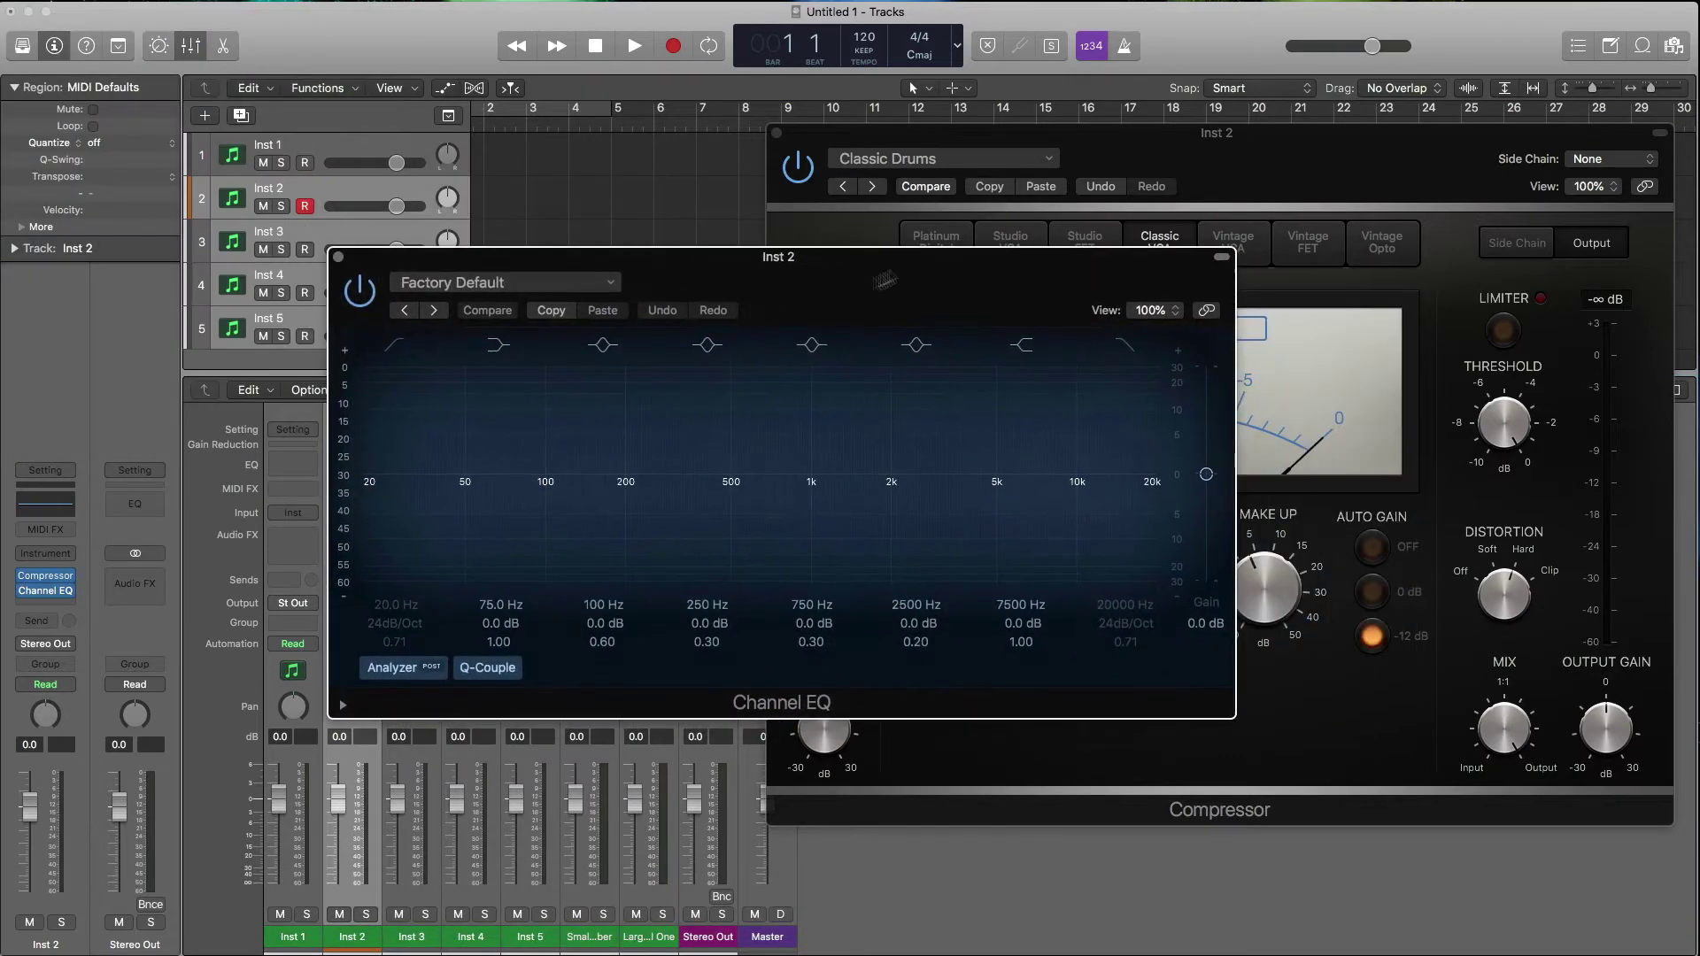
Load a Keyboards preset in the Inst 2 Channel EQ and copy that EQ onto the Inst 3, Inst 4 and Inst 5 channels
{"action": "left_click", "coordinate": [531, 282]}
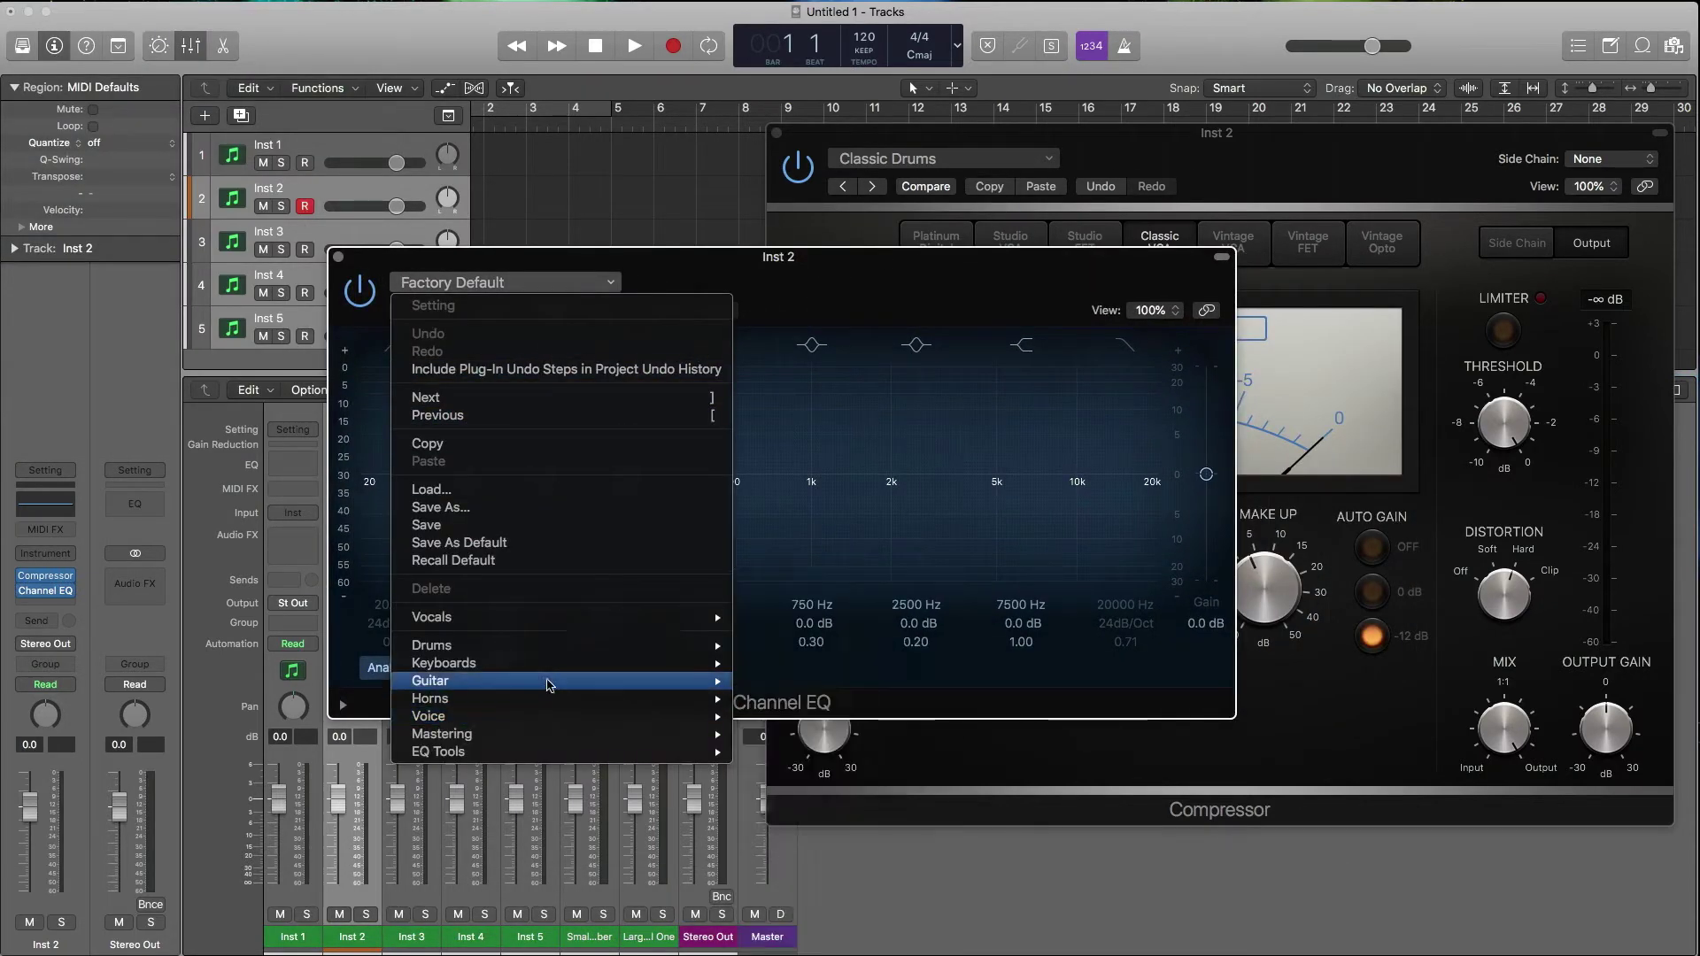
{"action": "mouse_move", "coordinate": [549, 663]}
{"action": "left_click", "coordinate": [792, 663]}
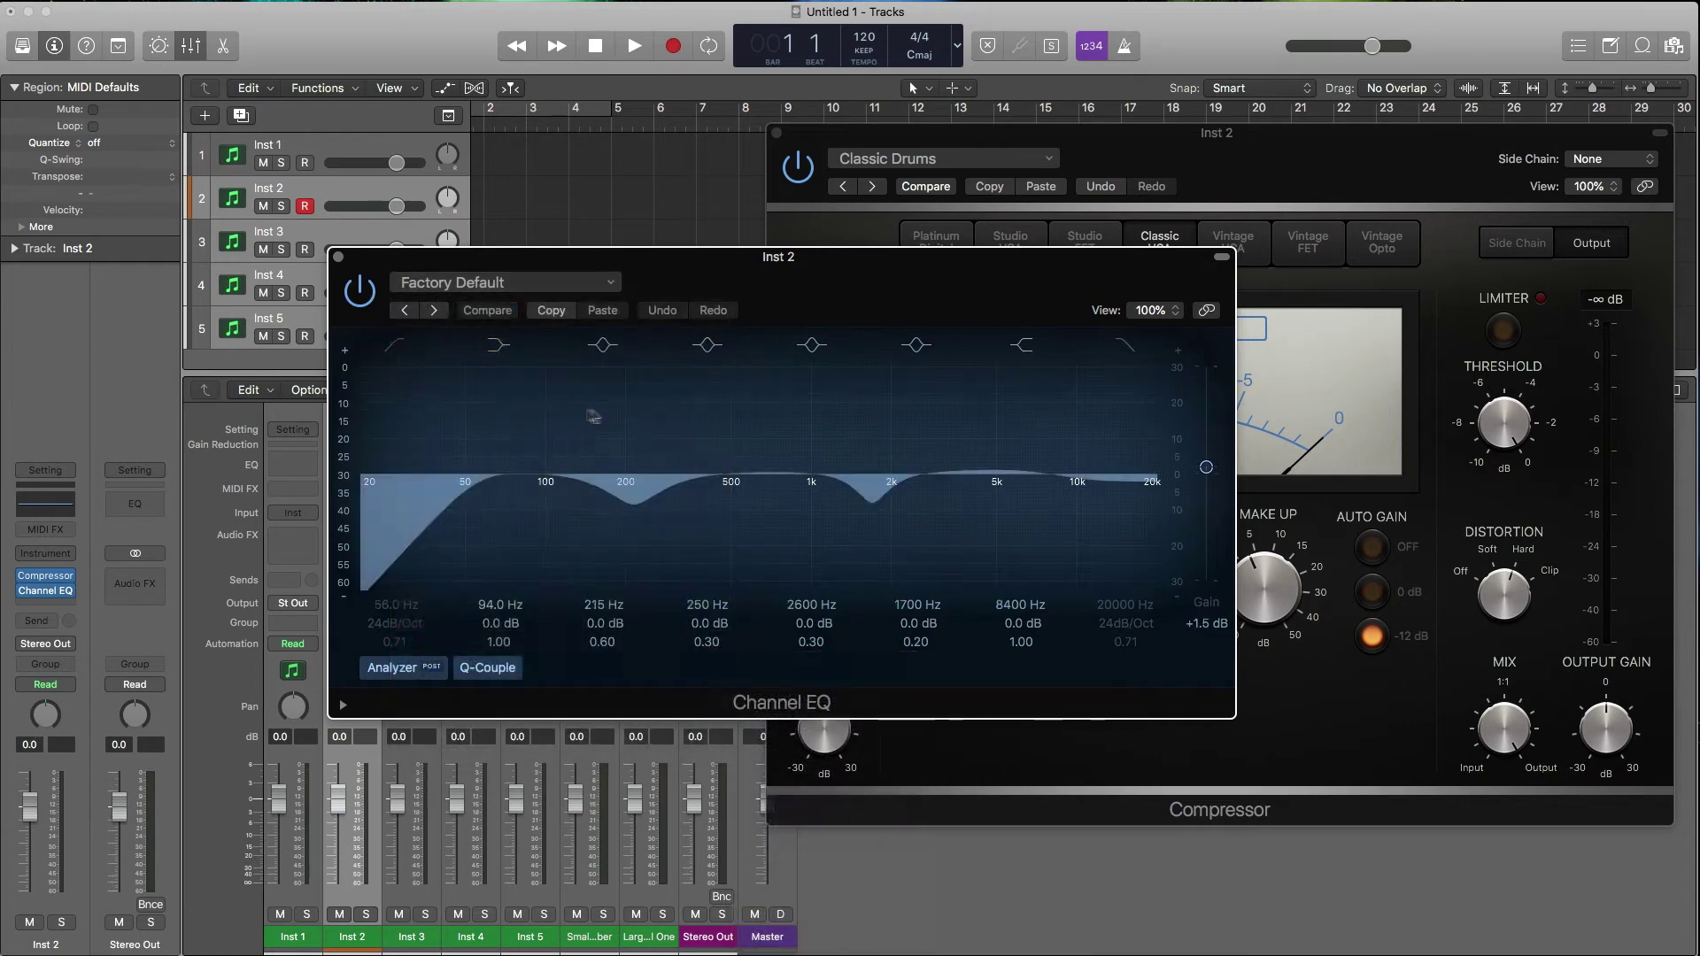
{"action": "left_click", "coordinate": [338, 256]}
{"action": "left_click_drag", "start_coordinate": [353, 550], "coordinate": [531, 556]}
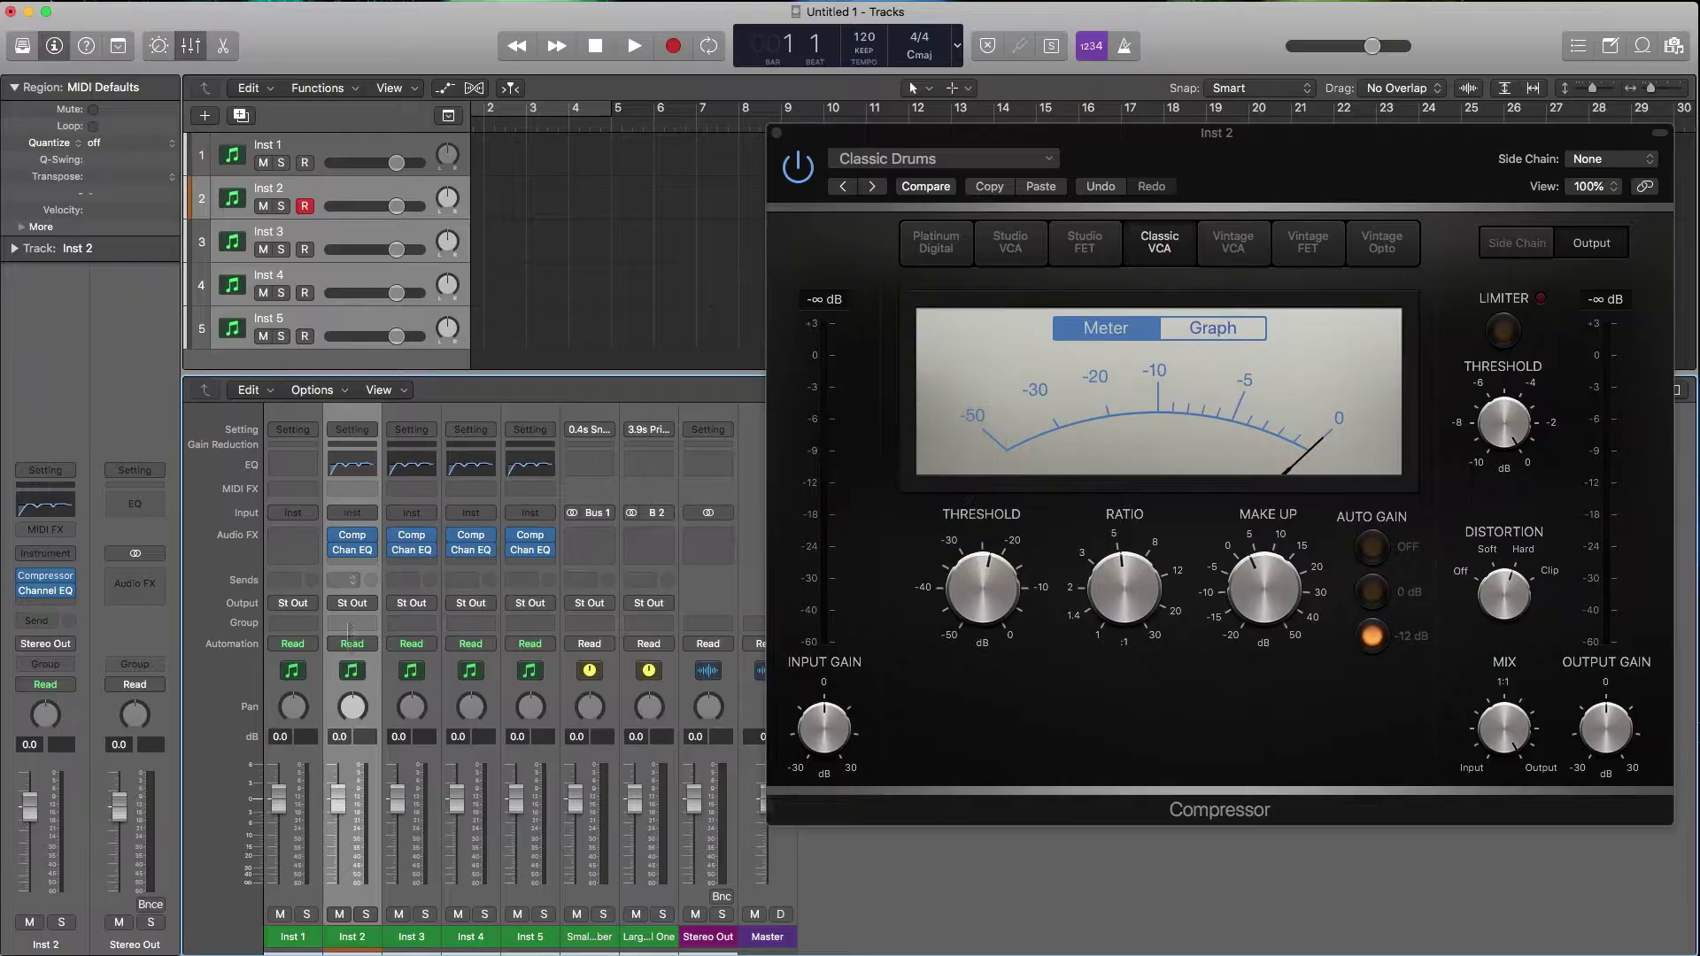
Select the Inst 2 to Inst 5 channels together and insert a Mono->Stereo Delay Designer on all of them at once
{"action": "left_click", "coordinate": [538, 932], "text": "shift"}
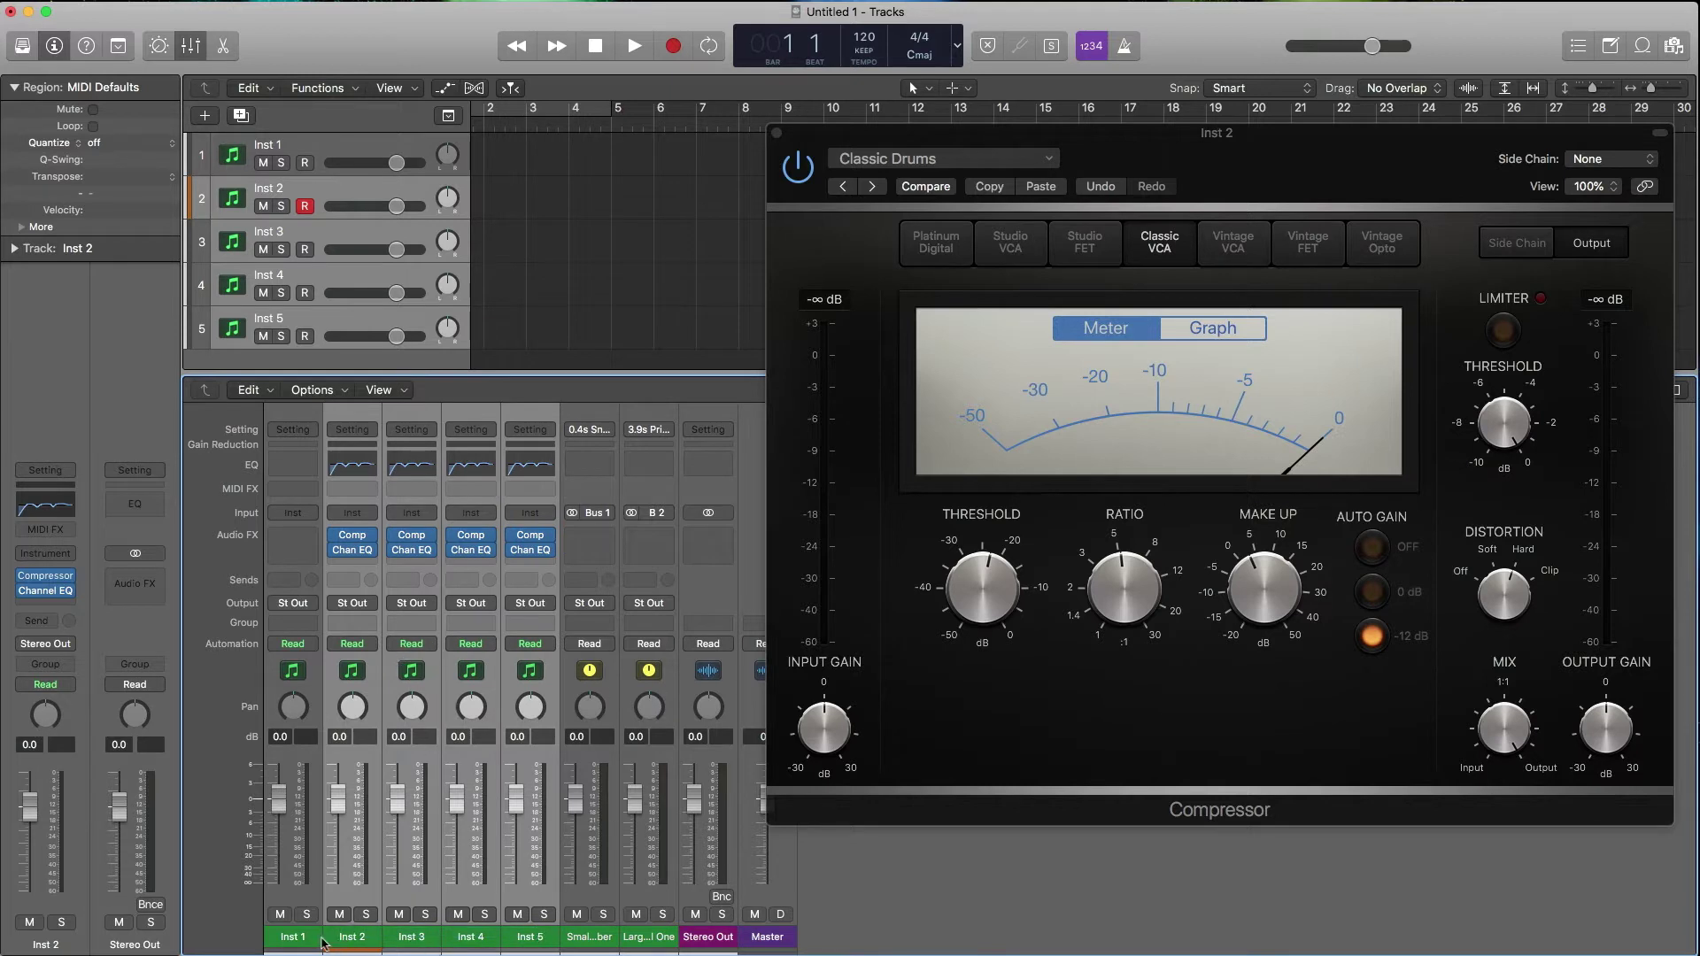
{"action": "left_click_drag", "start_coordinate": [332, 938], "coordinate": [520, 943]}
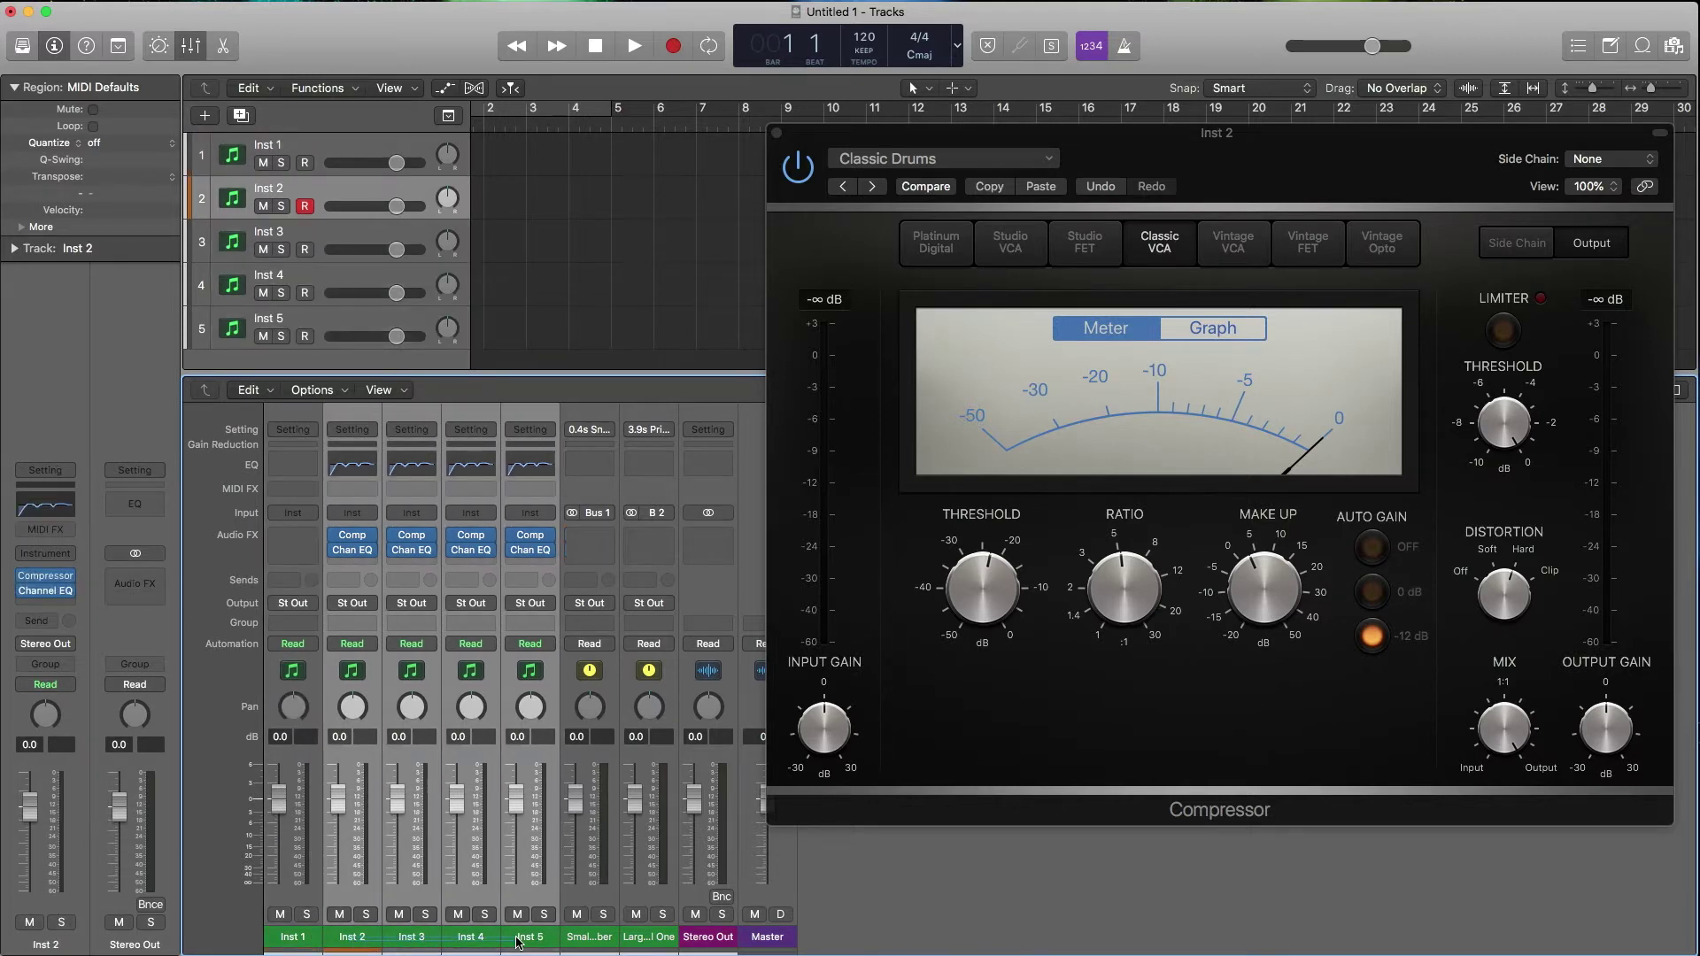
{"action": "left_click", "coordinate": [346, 567]}
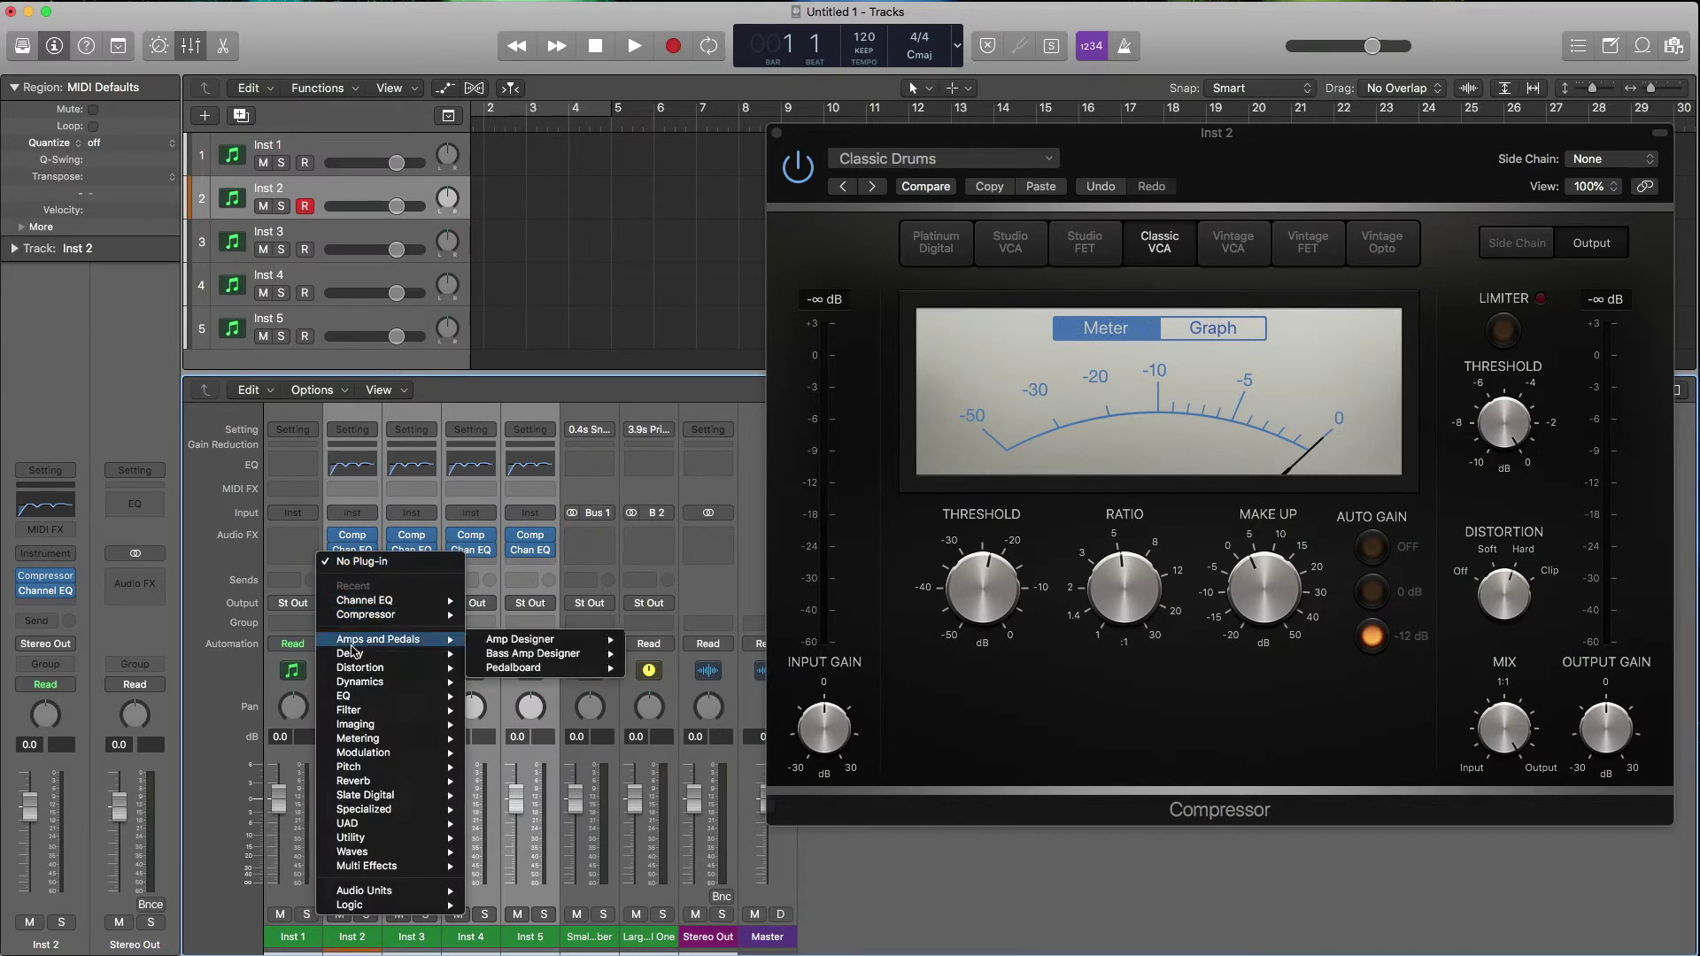
{"action": "mouse_move", "coordinate": [455, 673]}
{"action": "mouse_move", "coordinate": [397, 653]}
{"action": "mouse_move", "coordinate": [522, 653]}
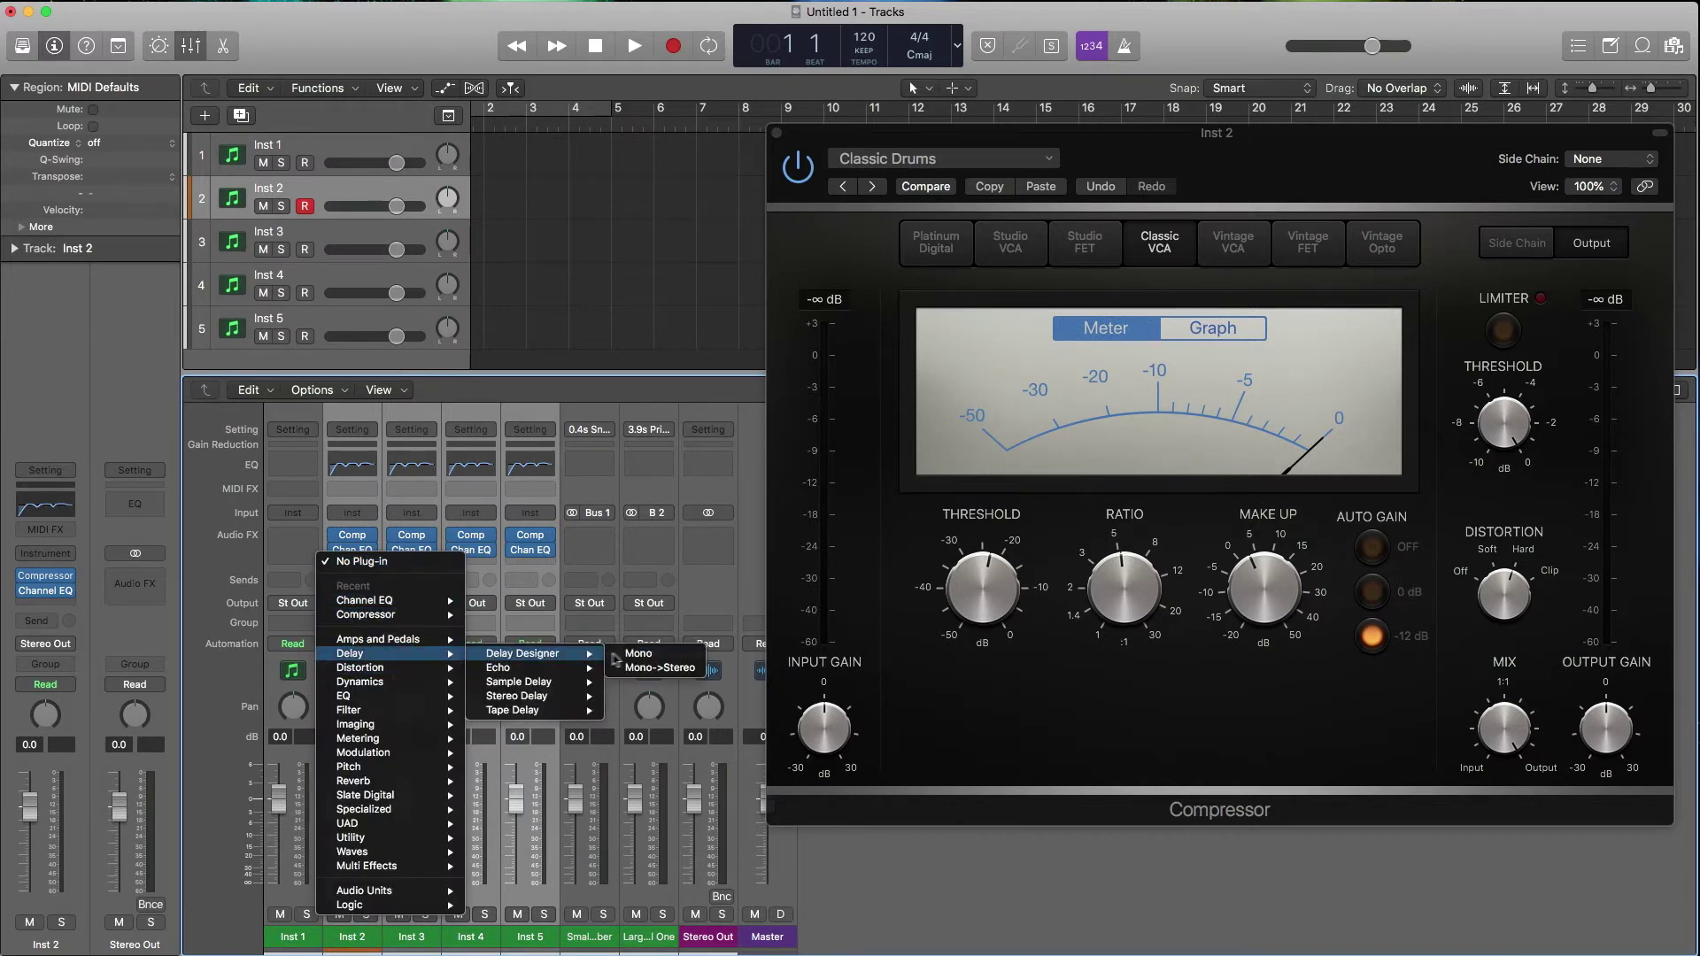
{"action": "left_click", "coordinate": [639, 668]}
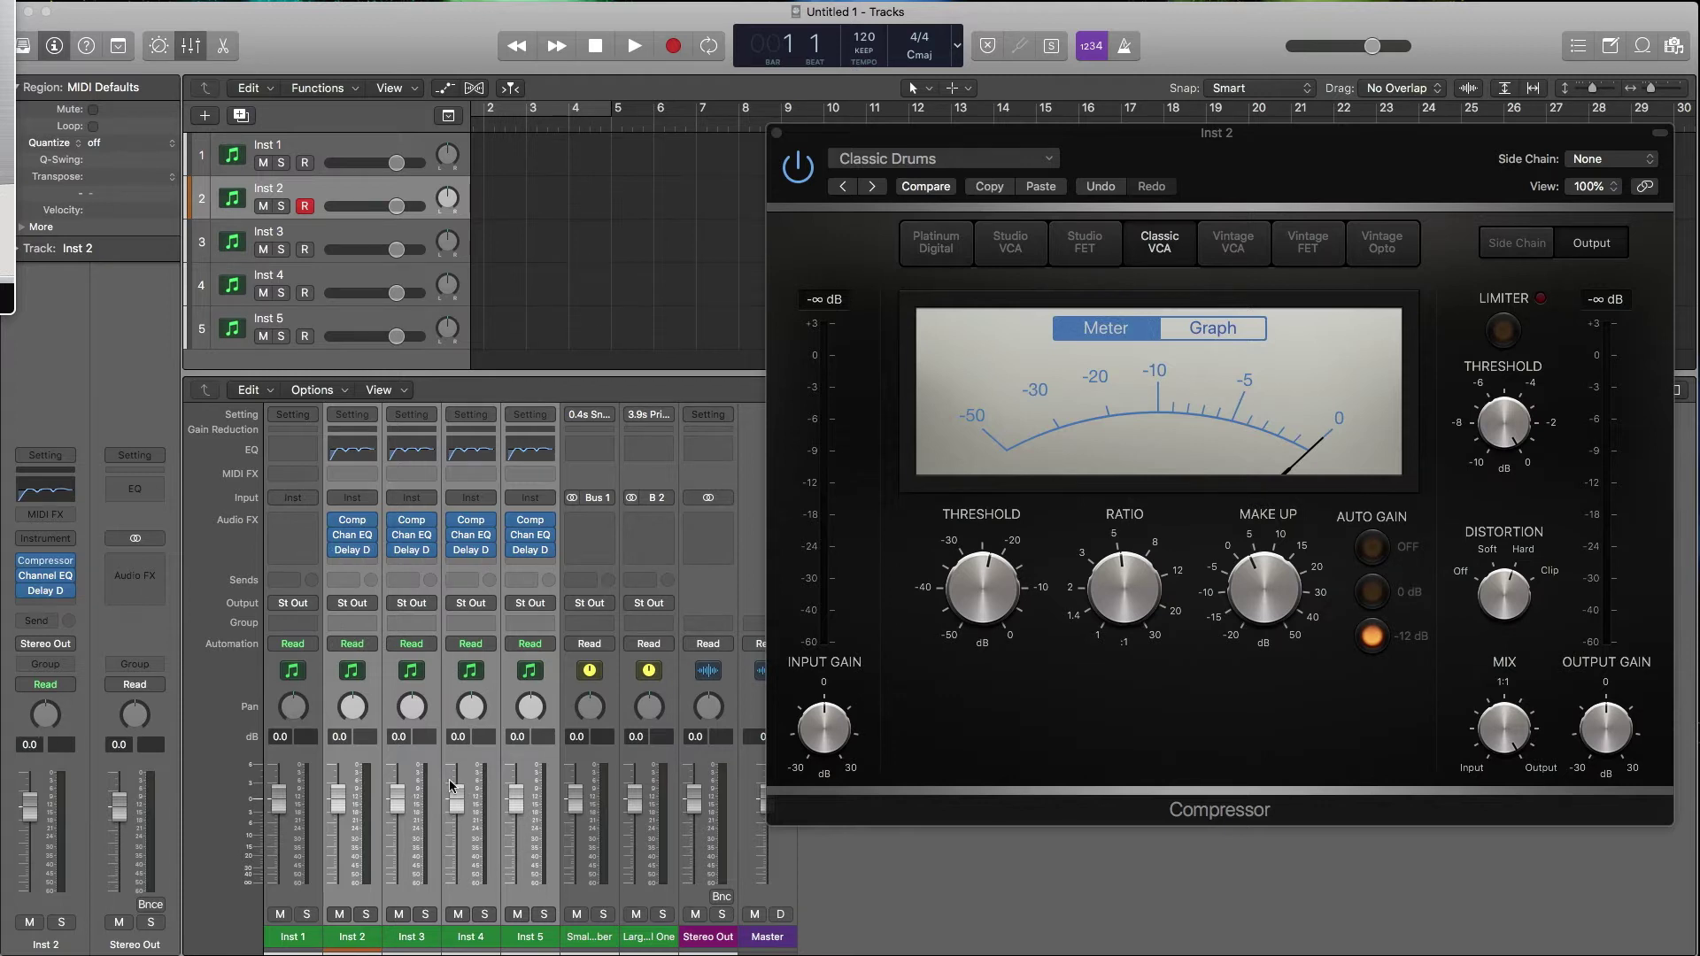
Clear the channel selection and reselect the Inst 2 through Inst 5 channel strips as one group
{"action": "left_click", "coordinate": [306, 939]}
{"action": "left_click", "coordinate": [359, 941]}
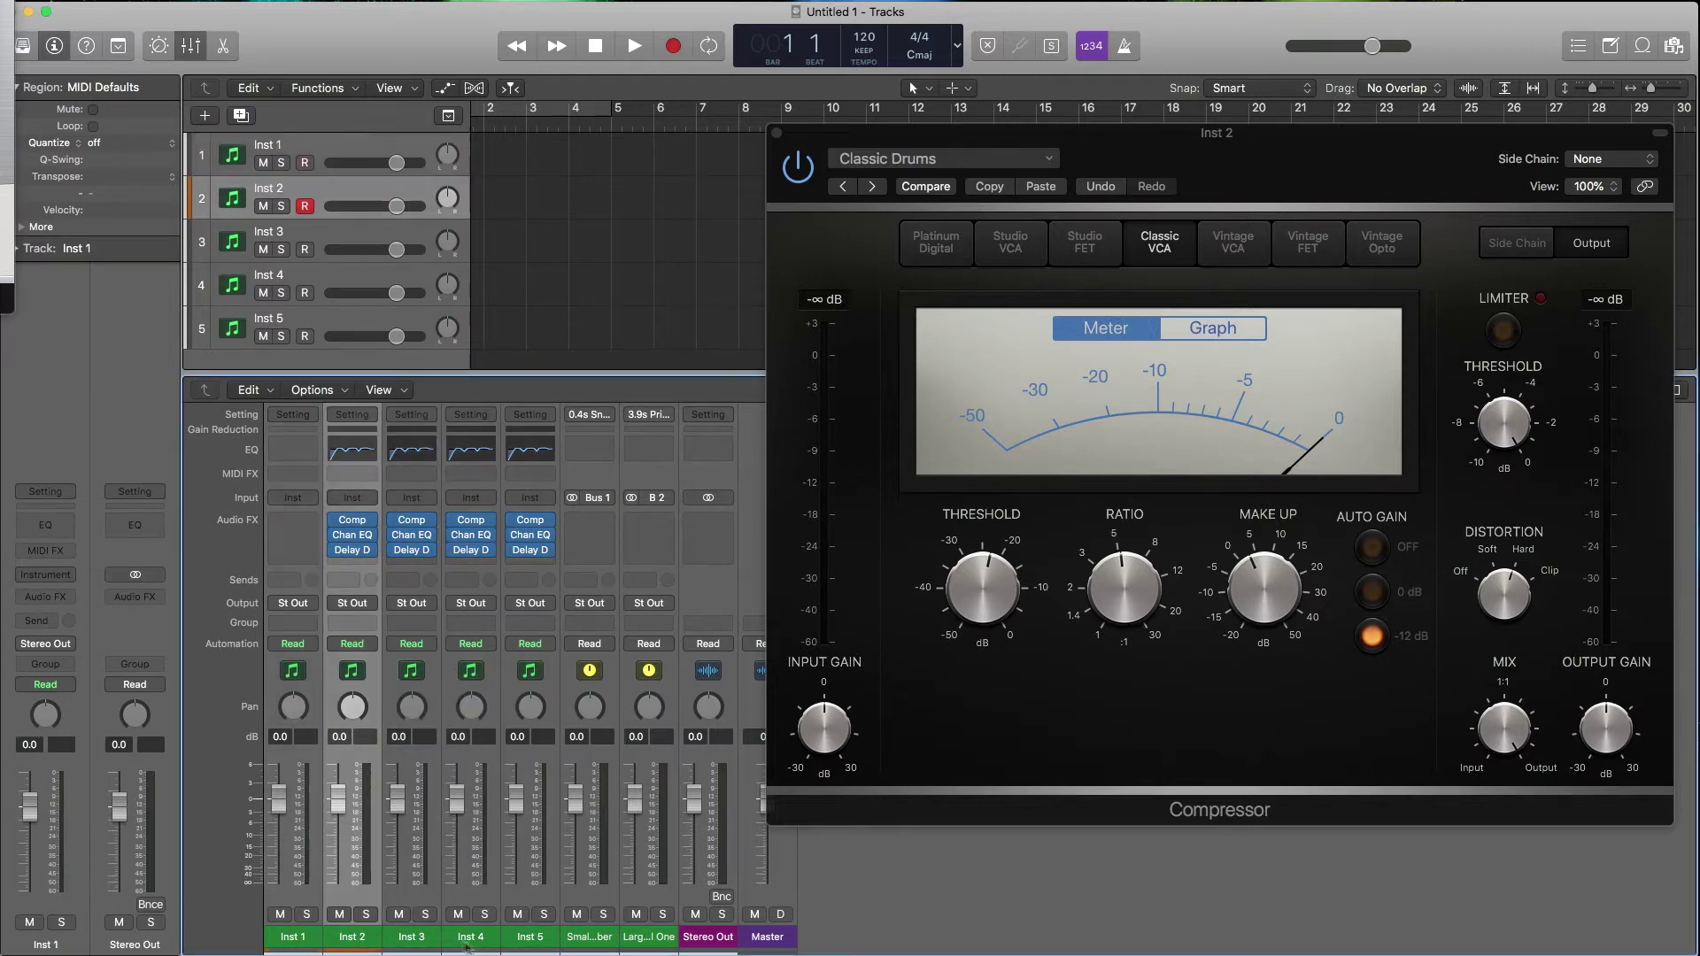
{"action": "left_click", "coordinate": [529, 944]}
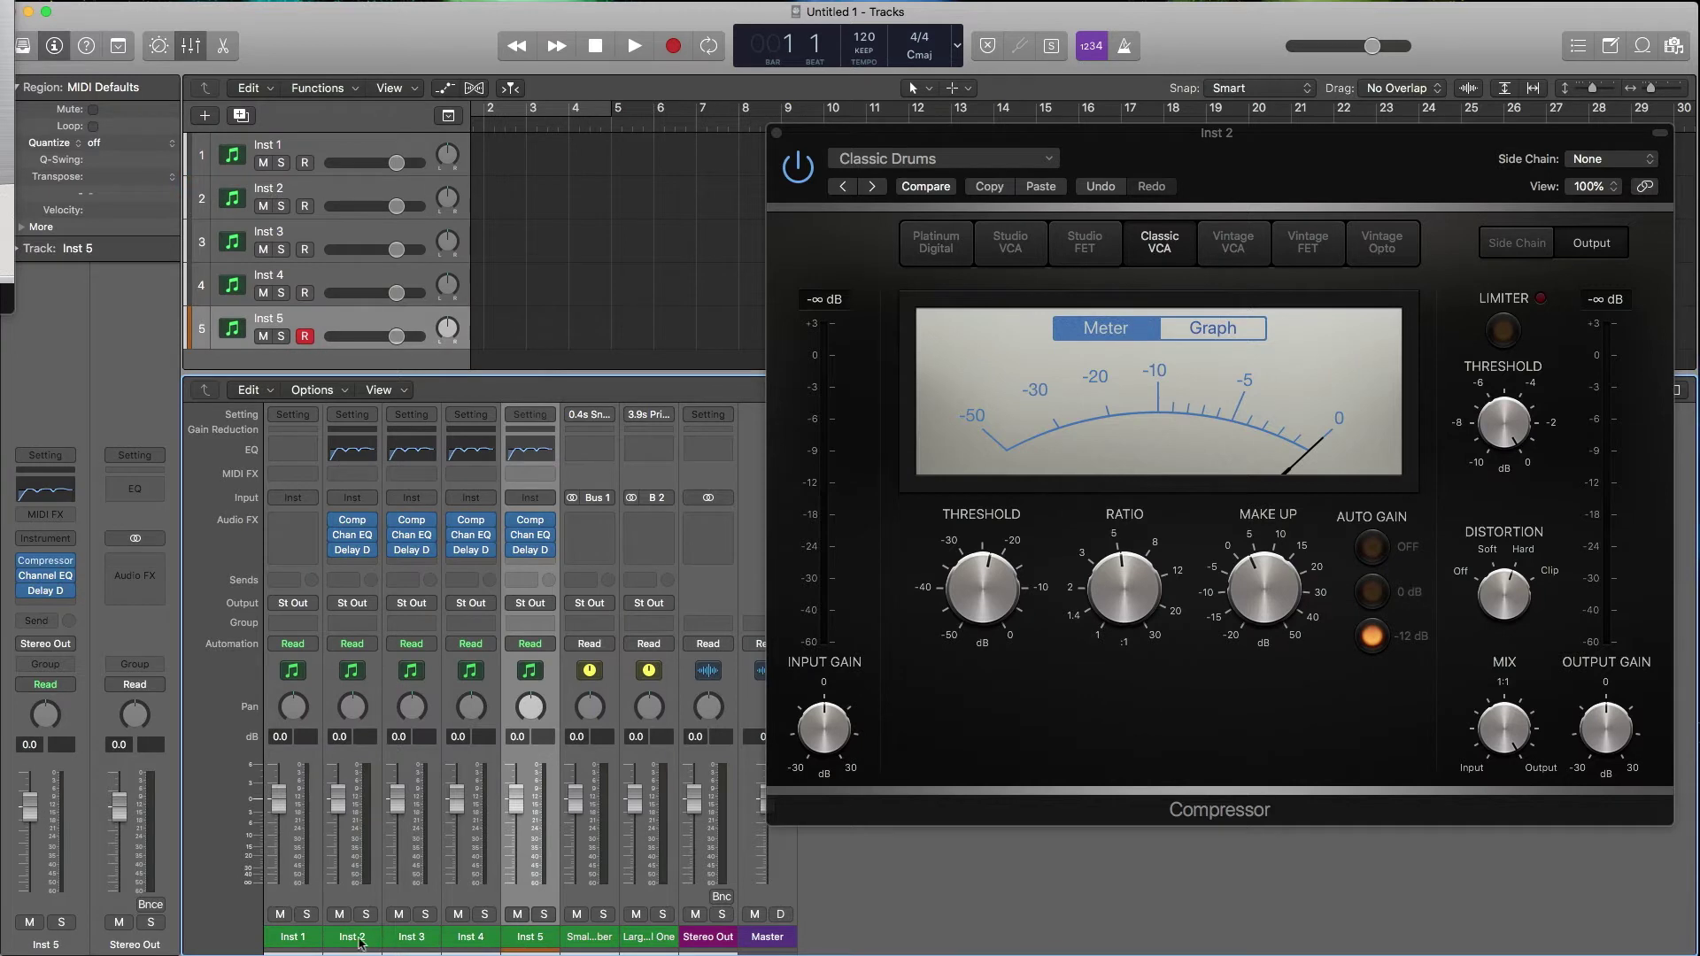
{"action": "left_click", "coordinate": [299, 940]}
{"action": "left_click", "coordinate": [347, 938]}
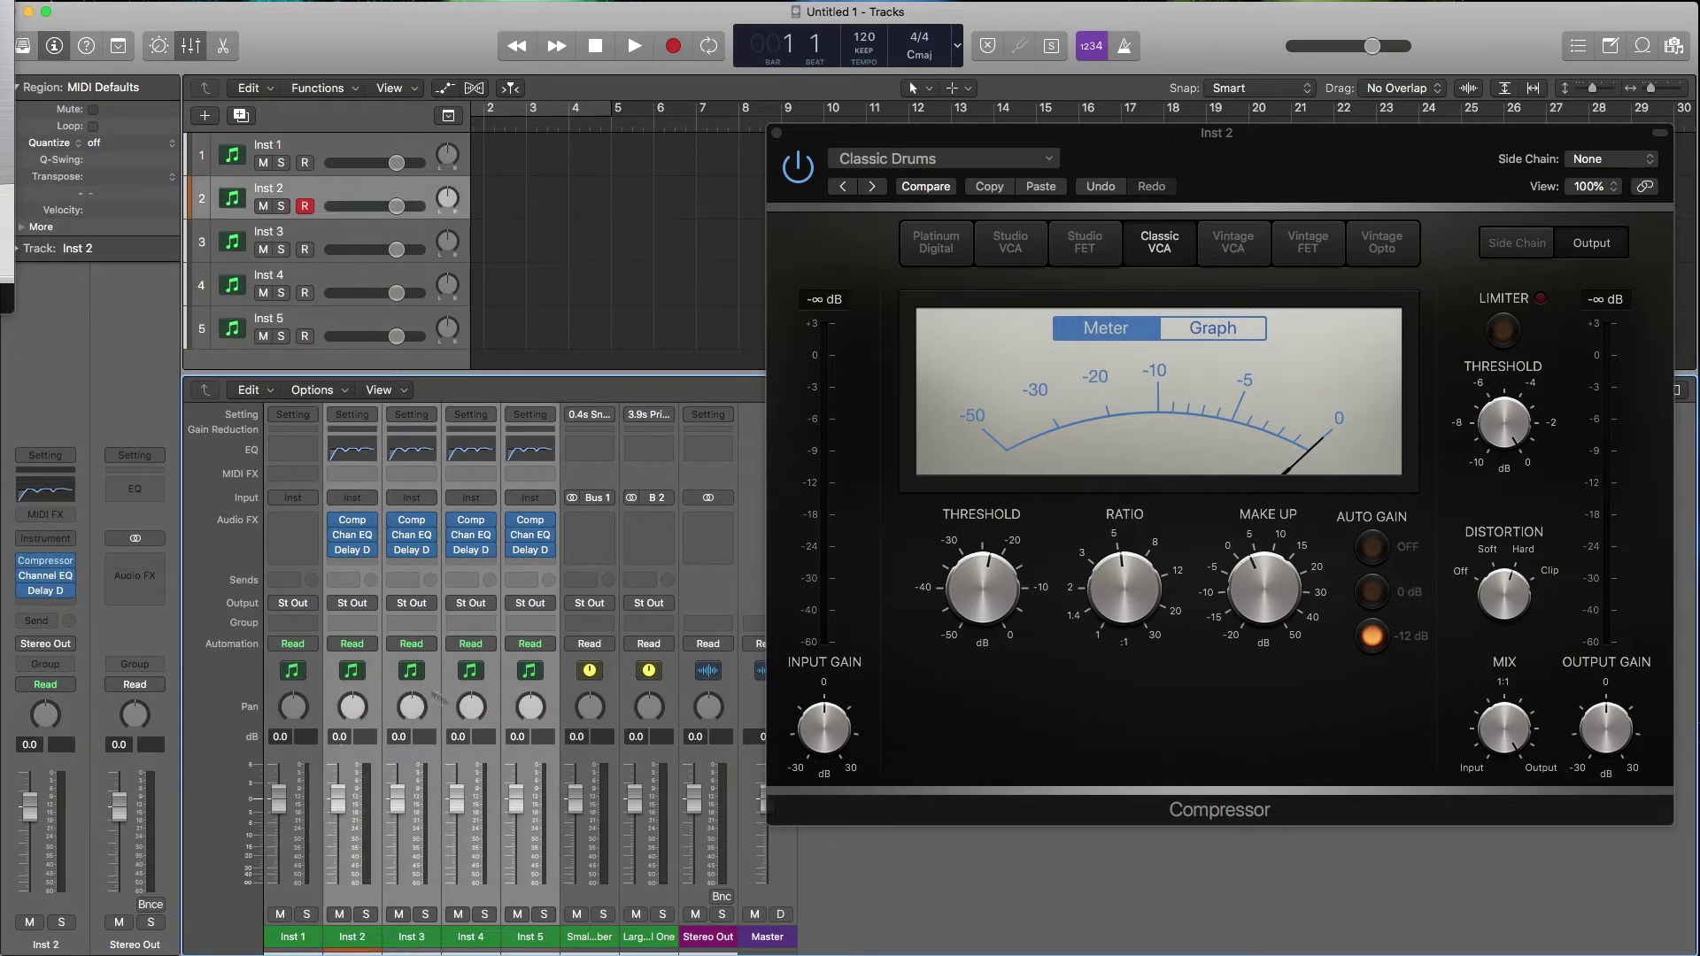
{"action": "left_click", "coordinate": [281, 938]}
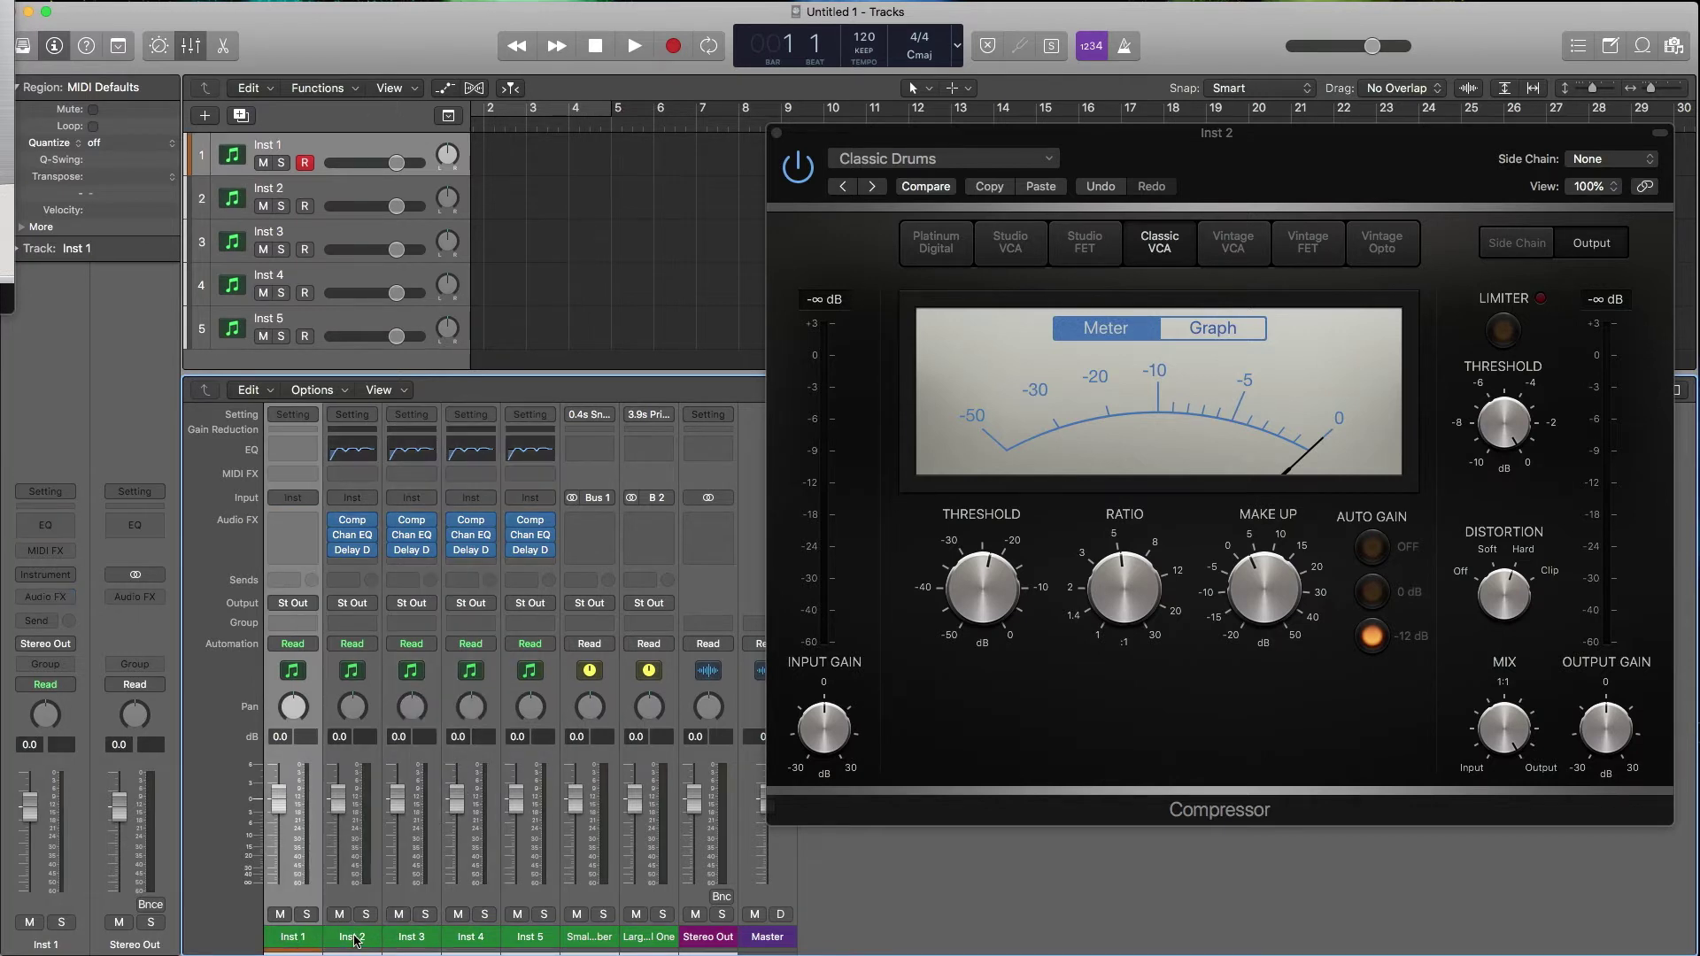
{"action": "left_click_drag", "start_coordinate": [353, 939], "coordinate": [526, 927]}
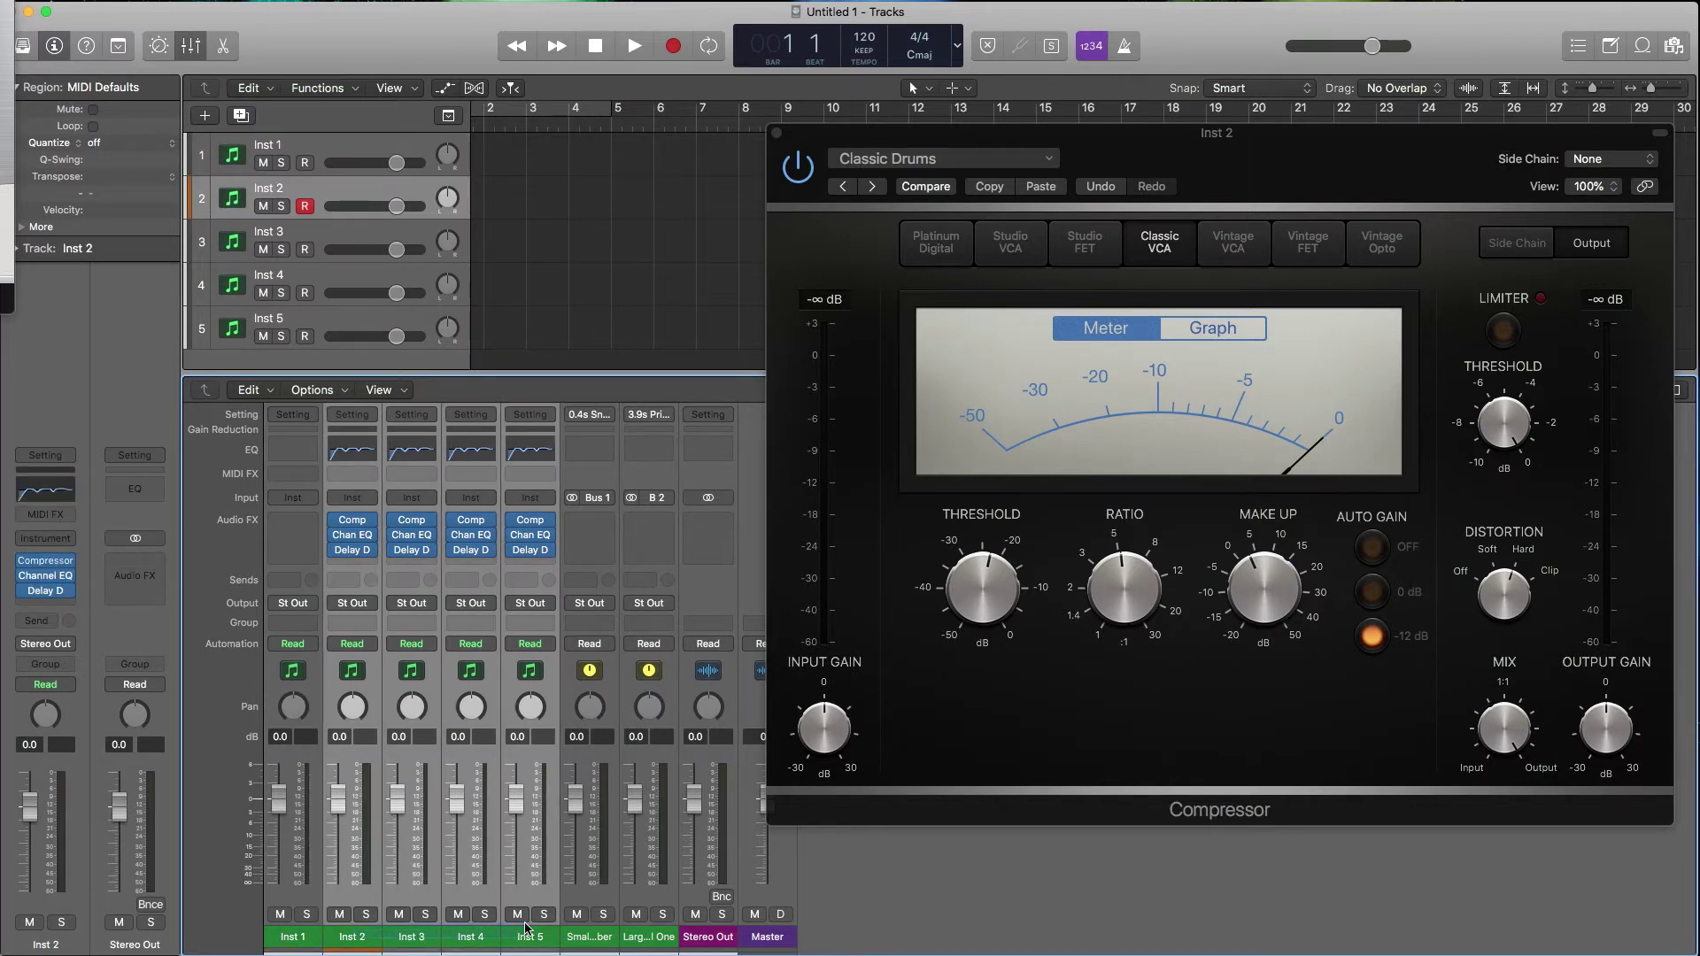
Remove the Delay Designer, Channel EQ and Compressor from all the selected channels, Inst 2 through Inst 5
{"action": "left_click", "coordinate": [372, 550]}
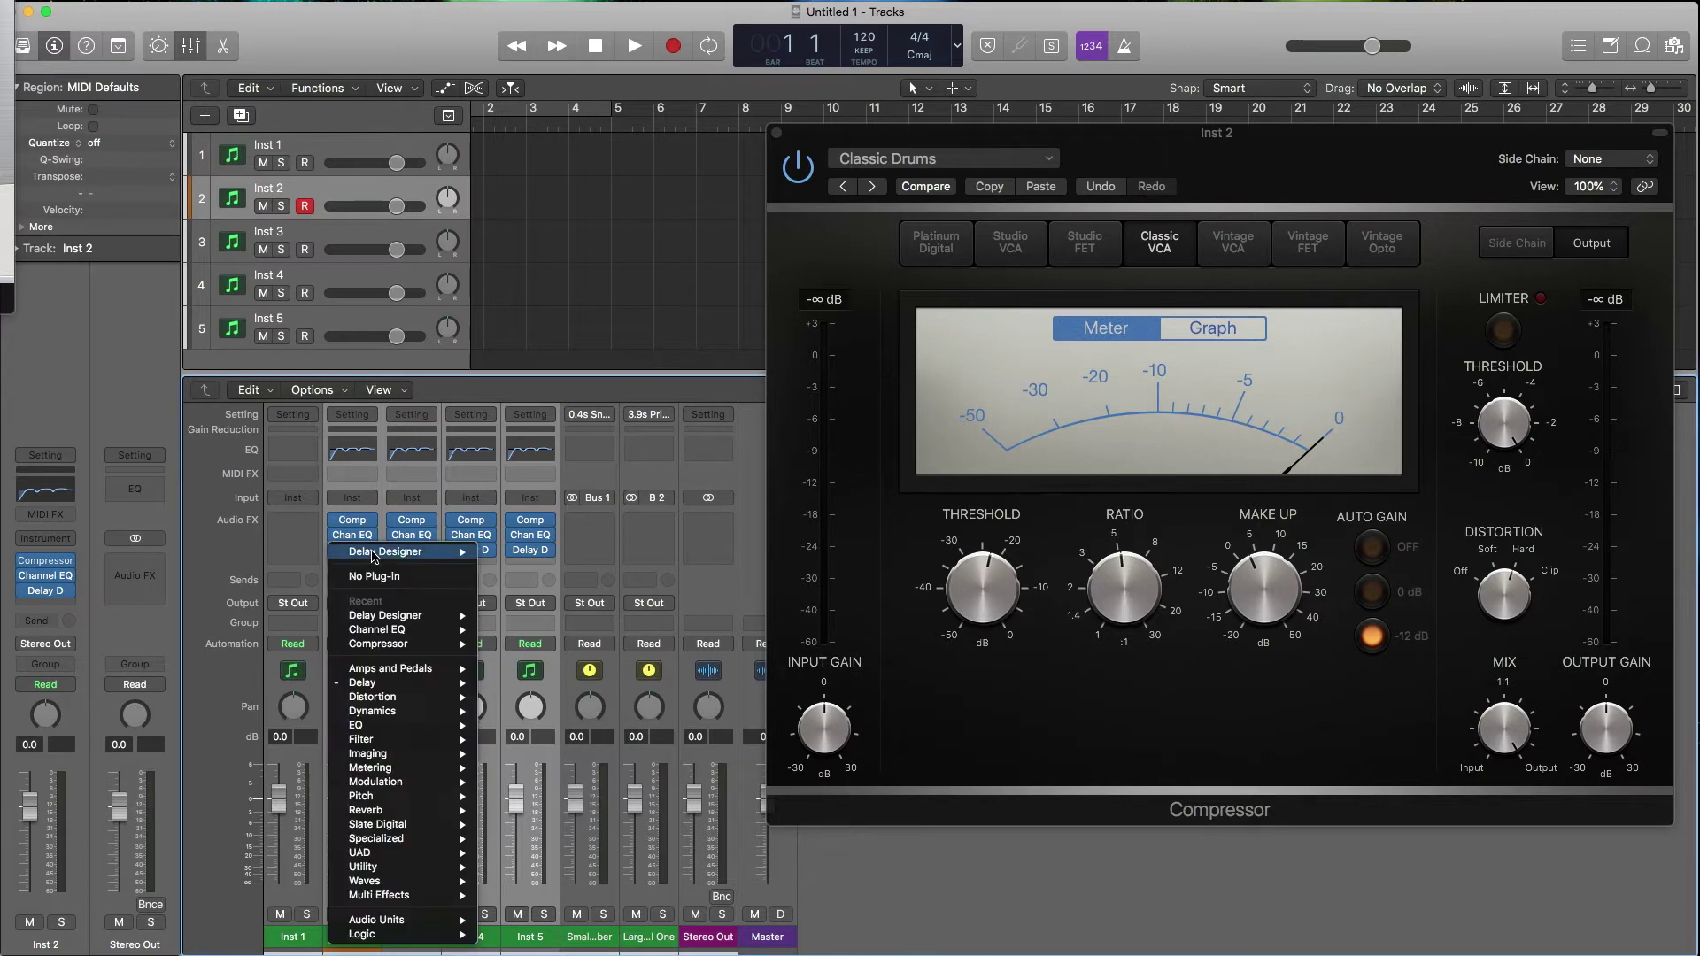
{"action": "left_click", "coordinate": [372, 577]}
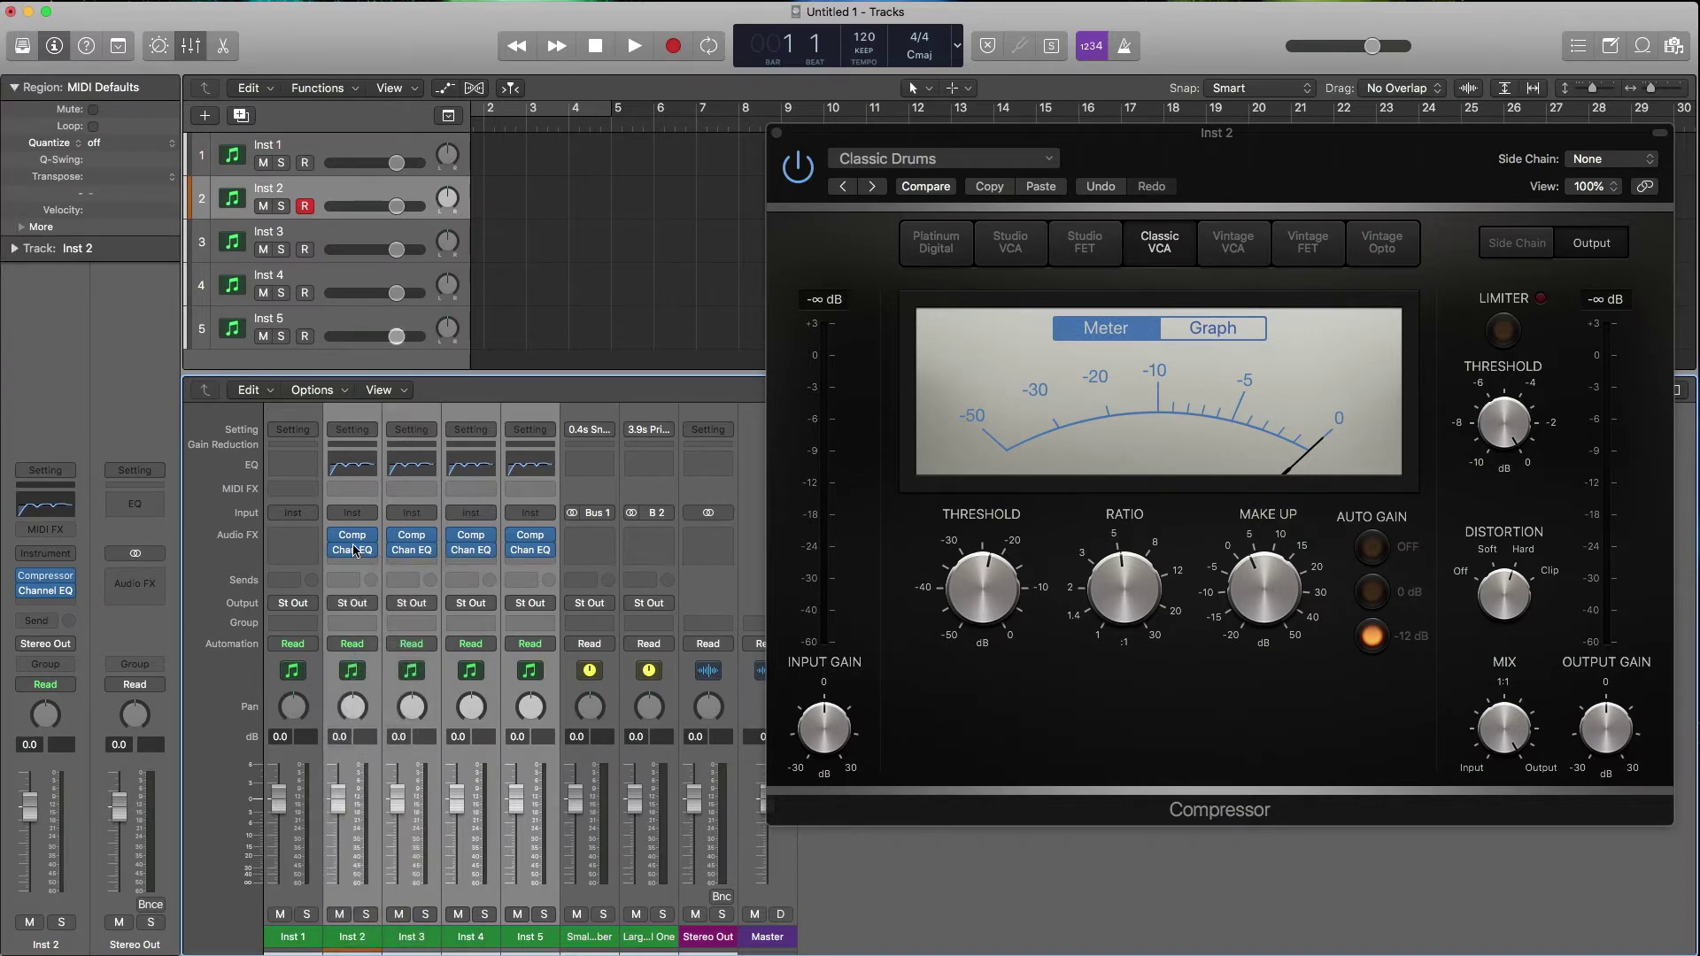
{"action": "left_click", "coordinate": [374, 555]}
{"action": "left_click", "coordinate": [373, 576]}
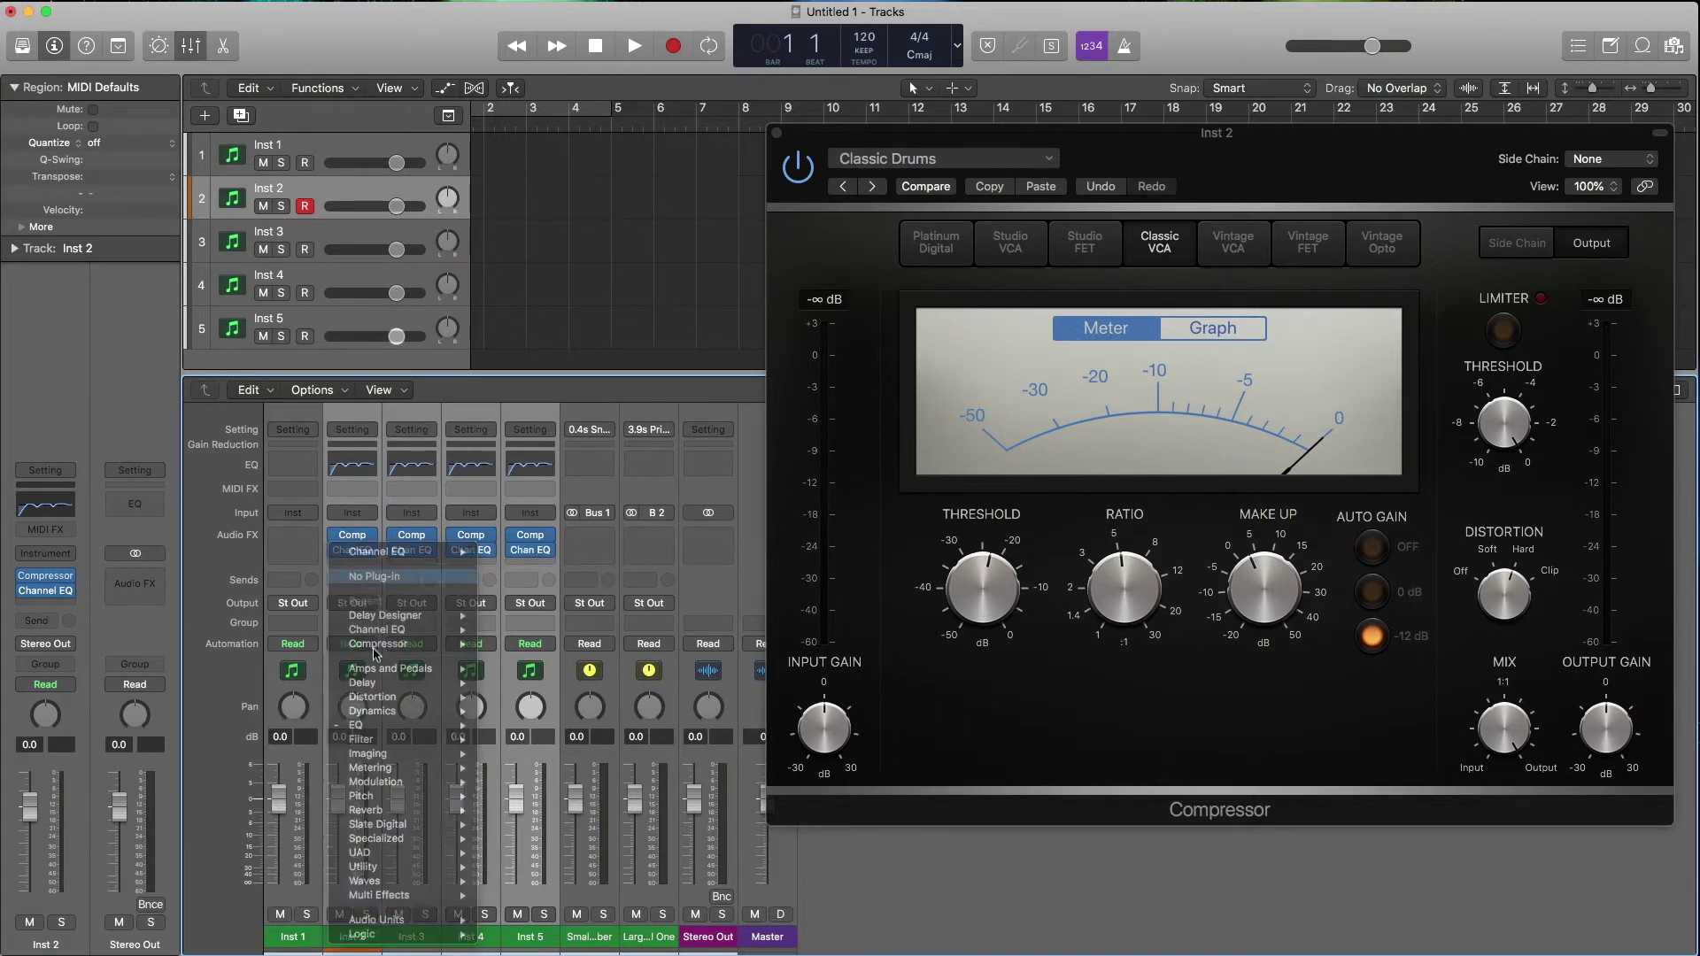
{"action": "left_click", "coordinate": [374, 550]}
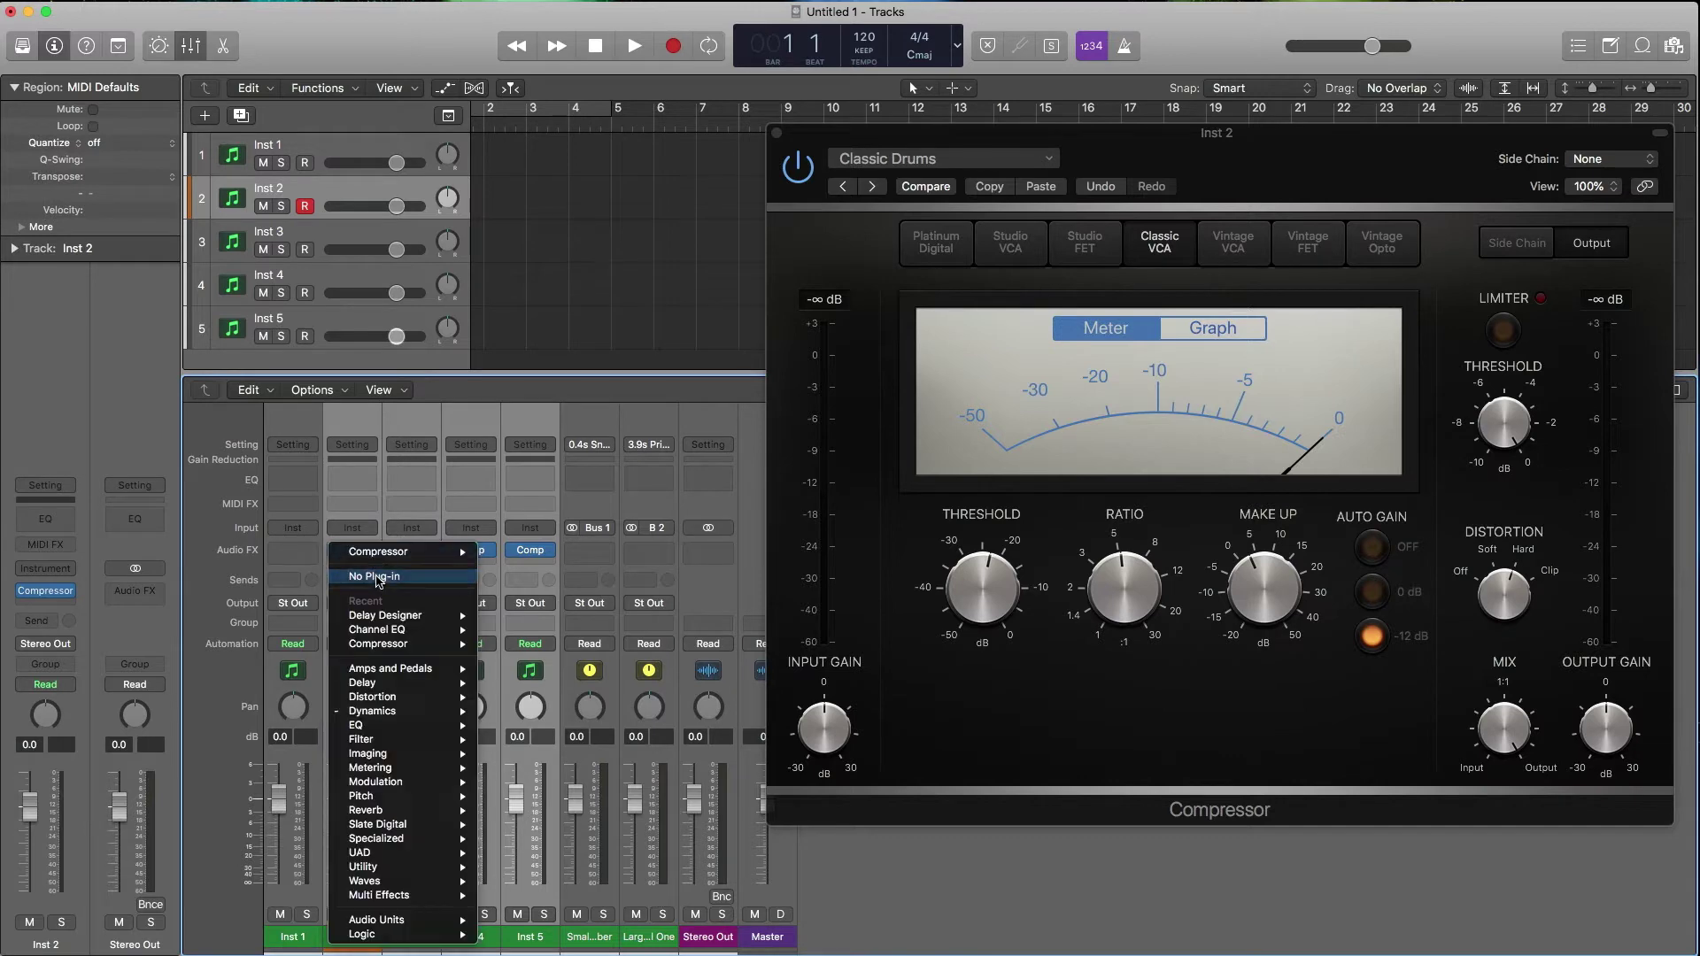
{"action": "left_click", "coordinate": [374, 577]}
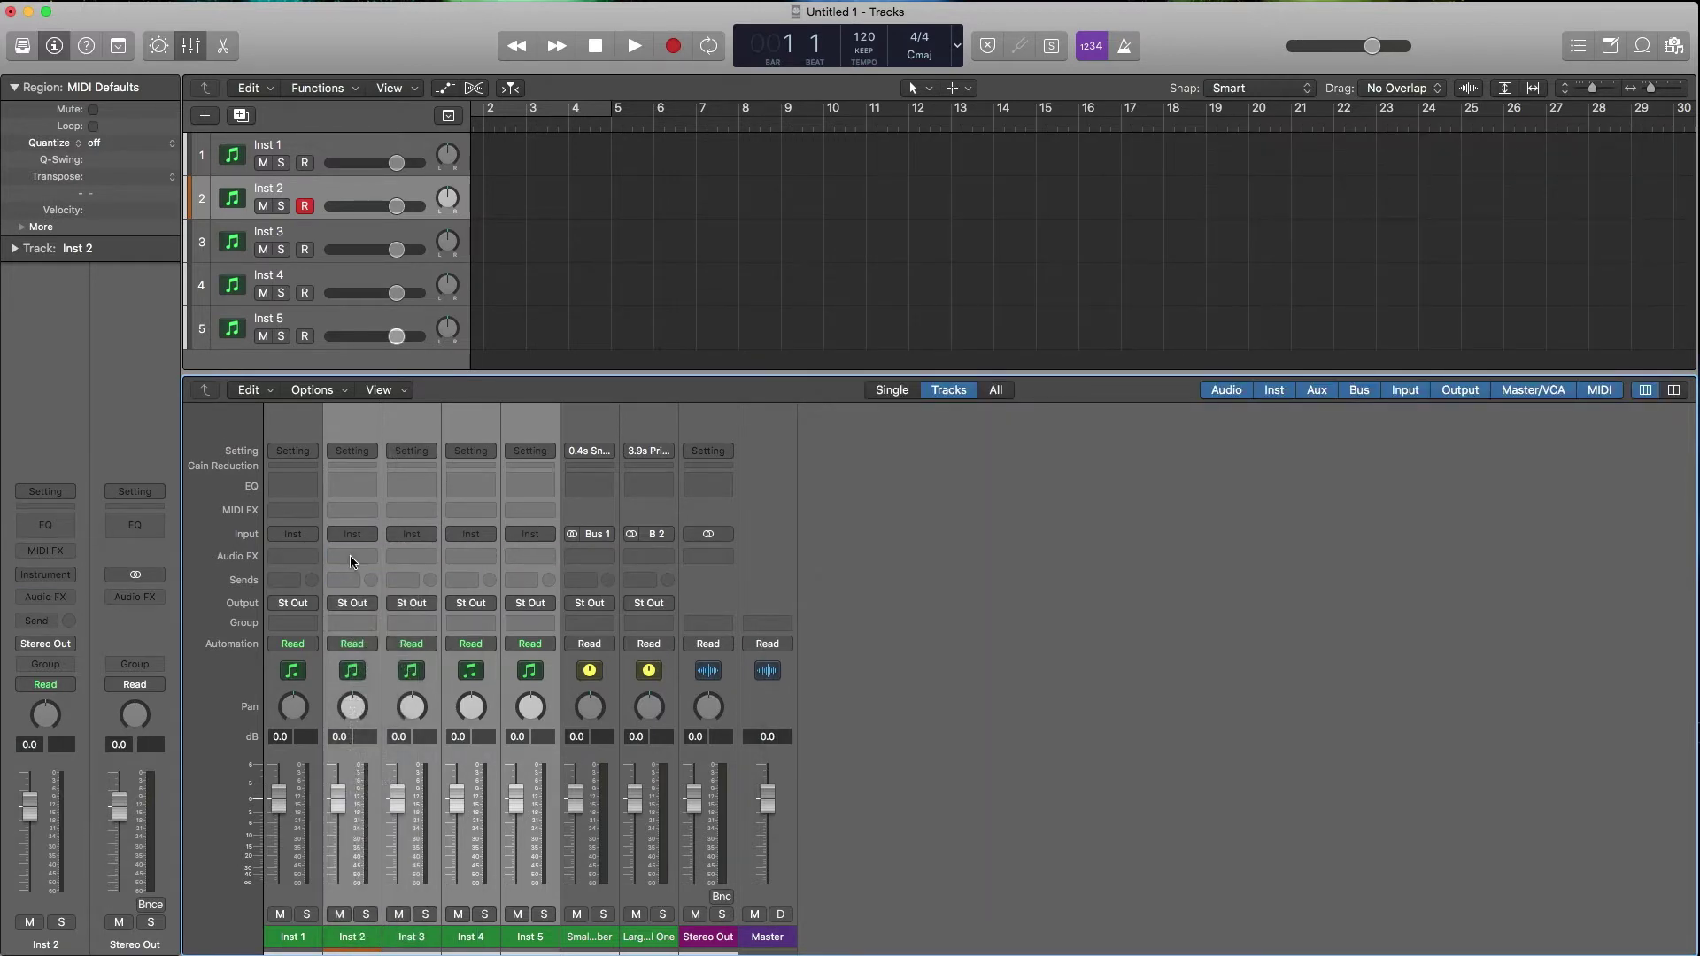
Insert a mono Compressor on the Inst 2 through Inst 5 channels at once
{"action": "left_click", "coordinate": [350, 557]}
{"action": "mouse_move", "coordinate": [391, 624]}
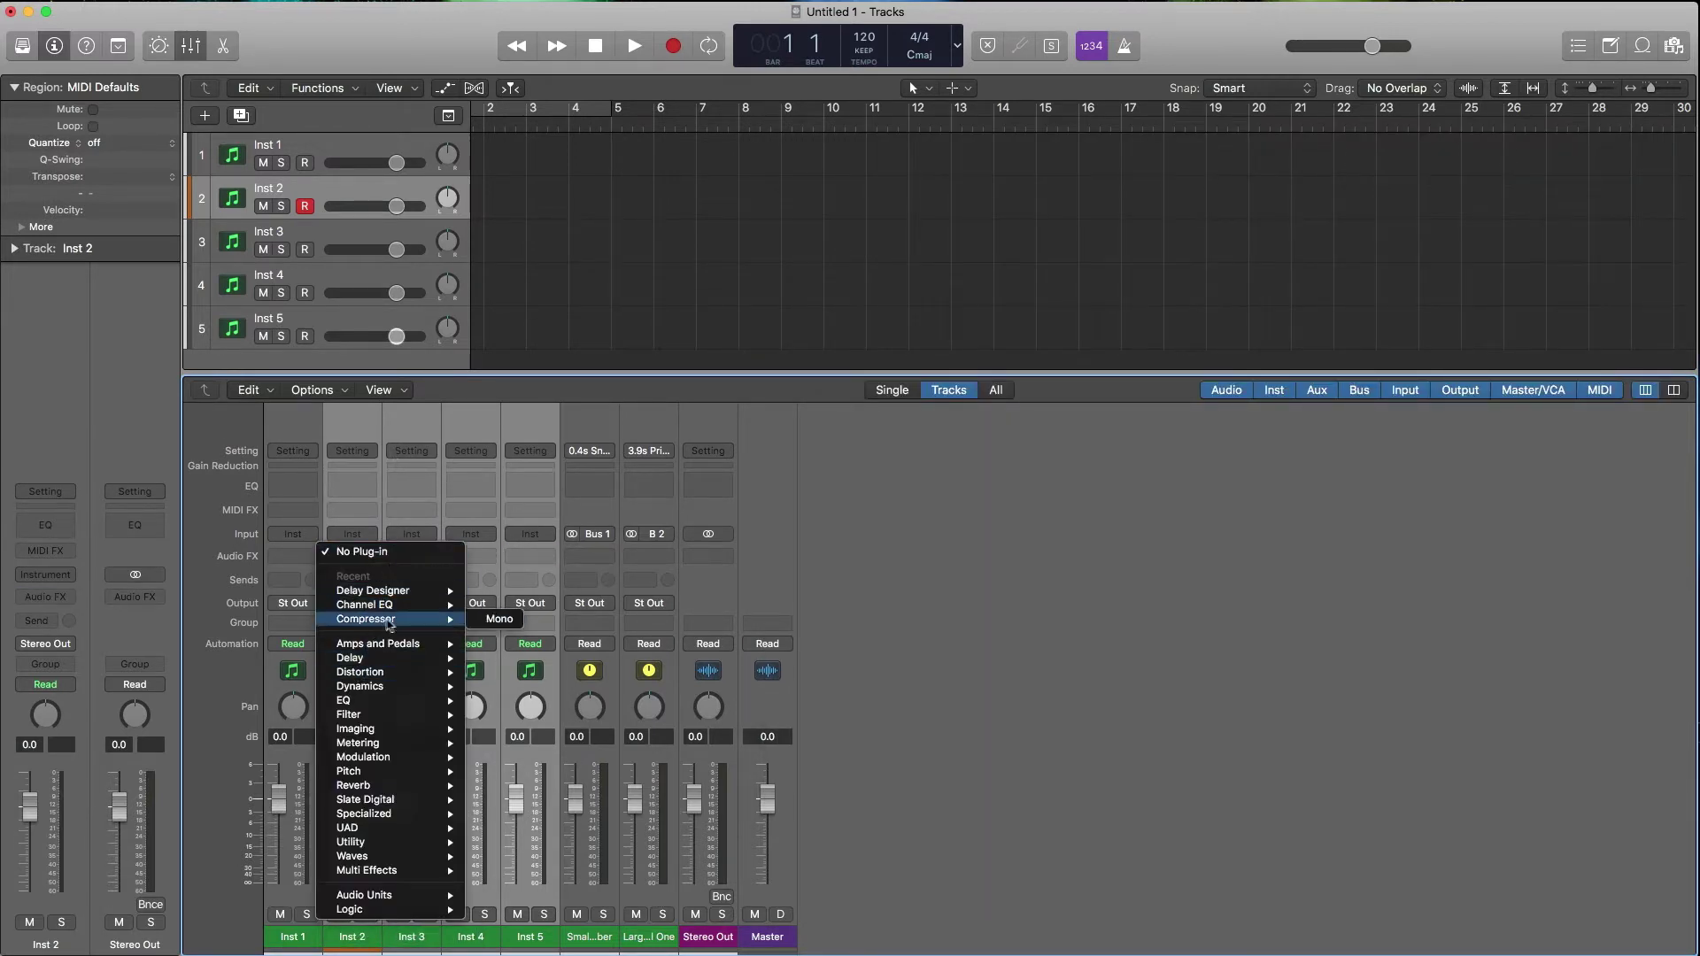
{"action": "left_click", "coordinate": [498, 619]}
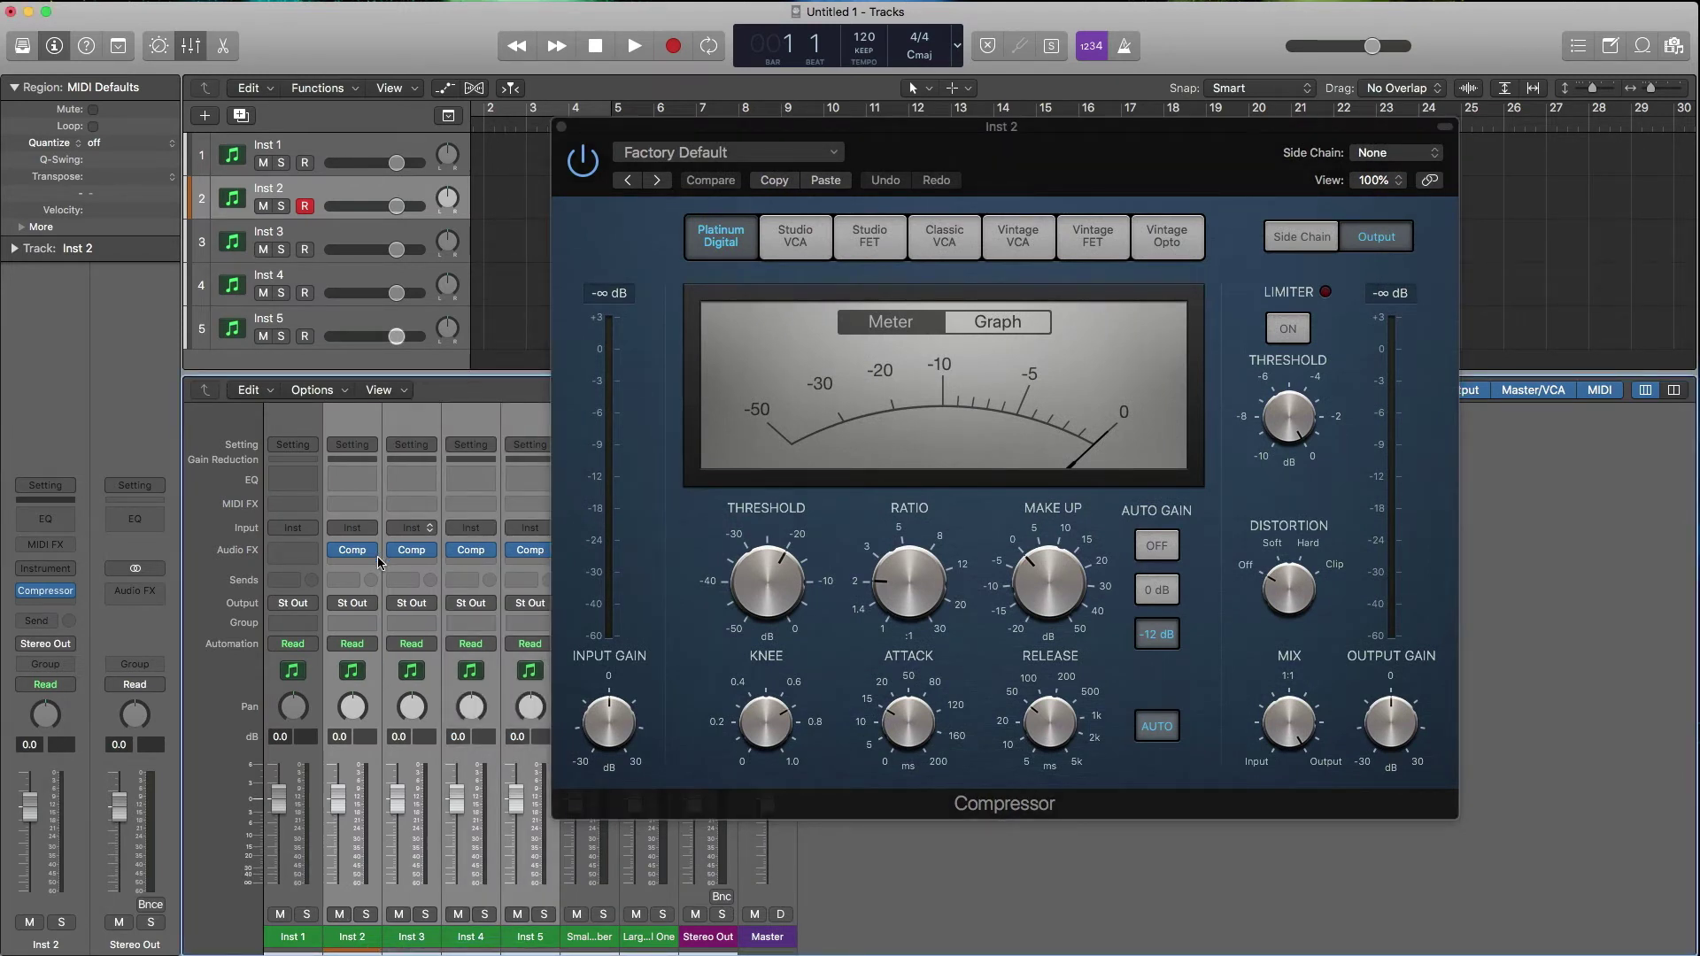
Select only the Inst 3 channel and reopen the Inst 2 Compressor window
{"action": "mouse_move", "coordinate": [352, 553]}
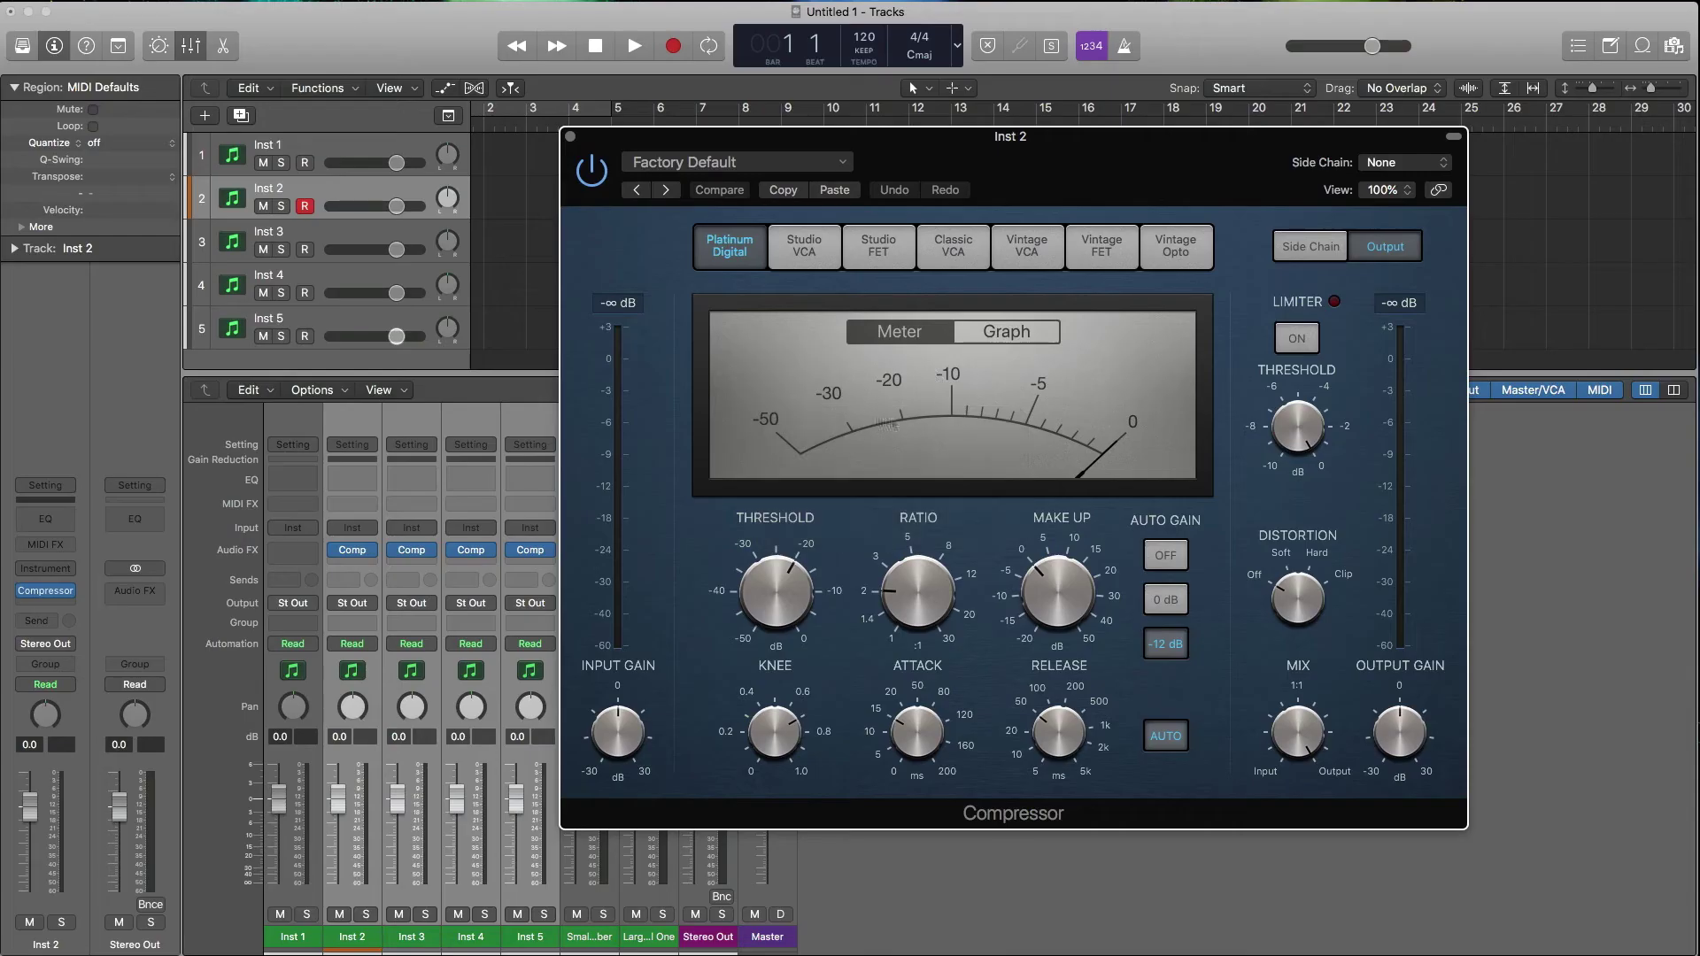
{"action": "left_click", "coordinate": [411, 938]}
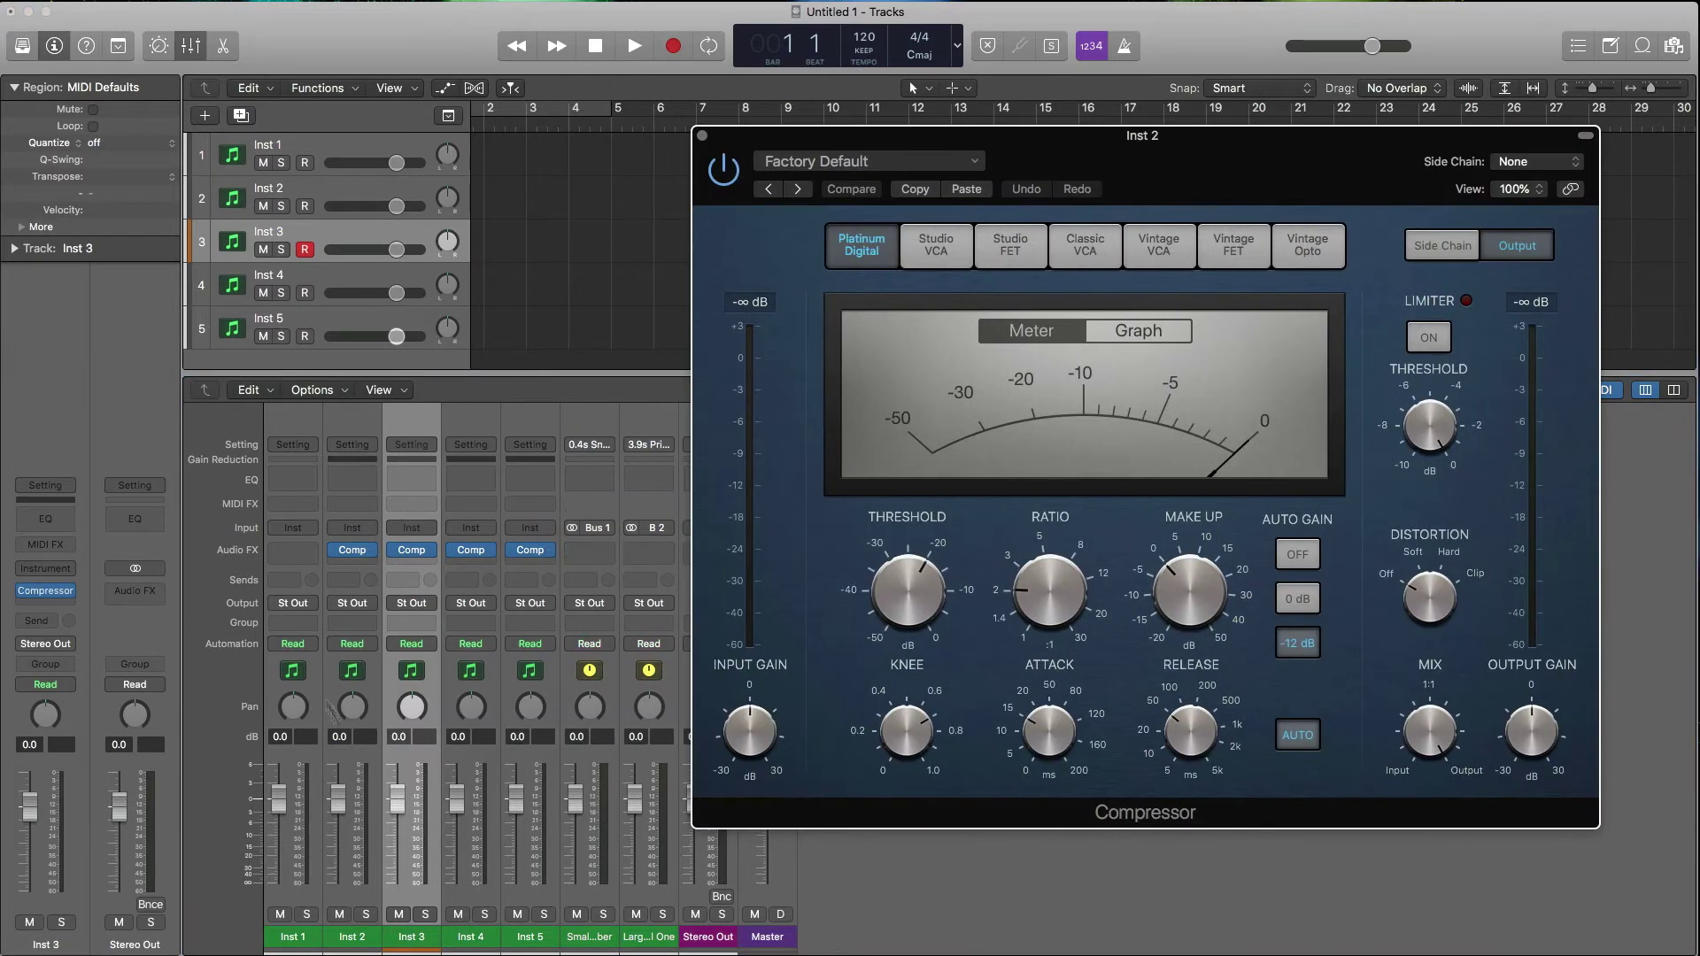
{"action": "left_click", "coordinate": [353, 553]}
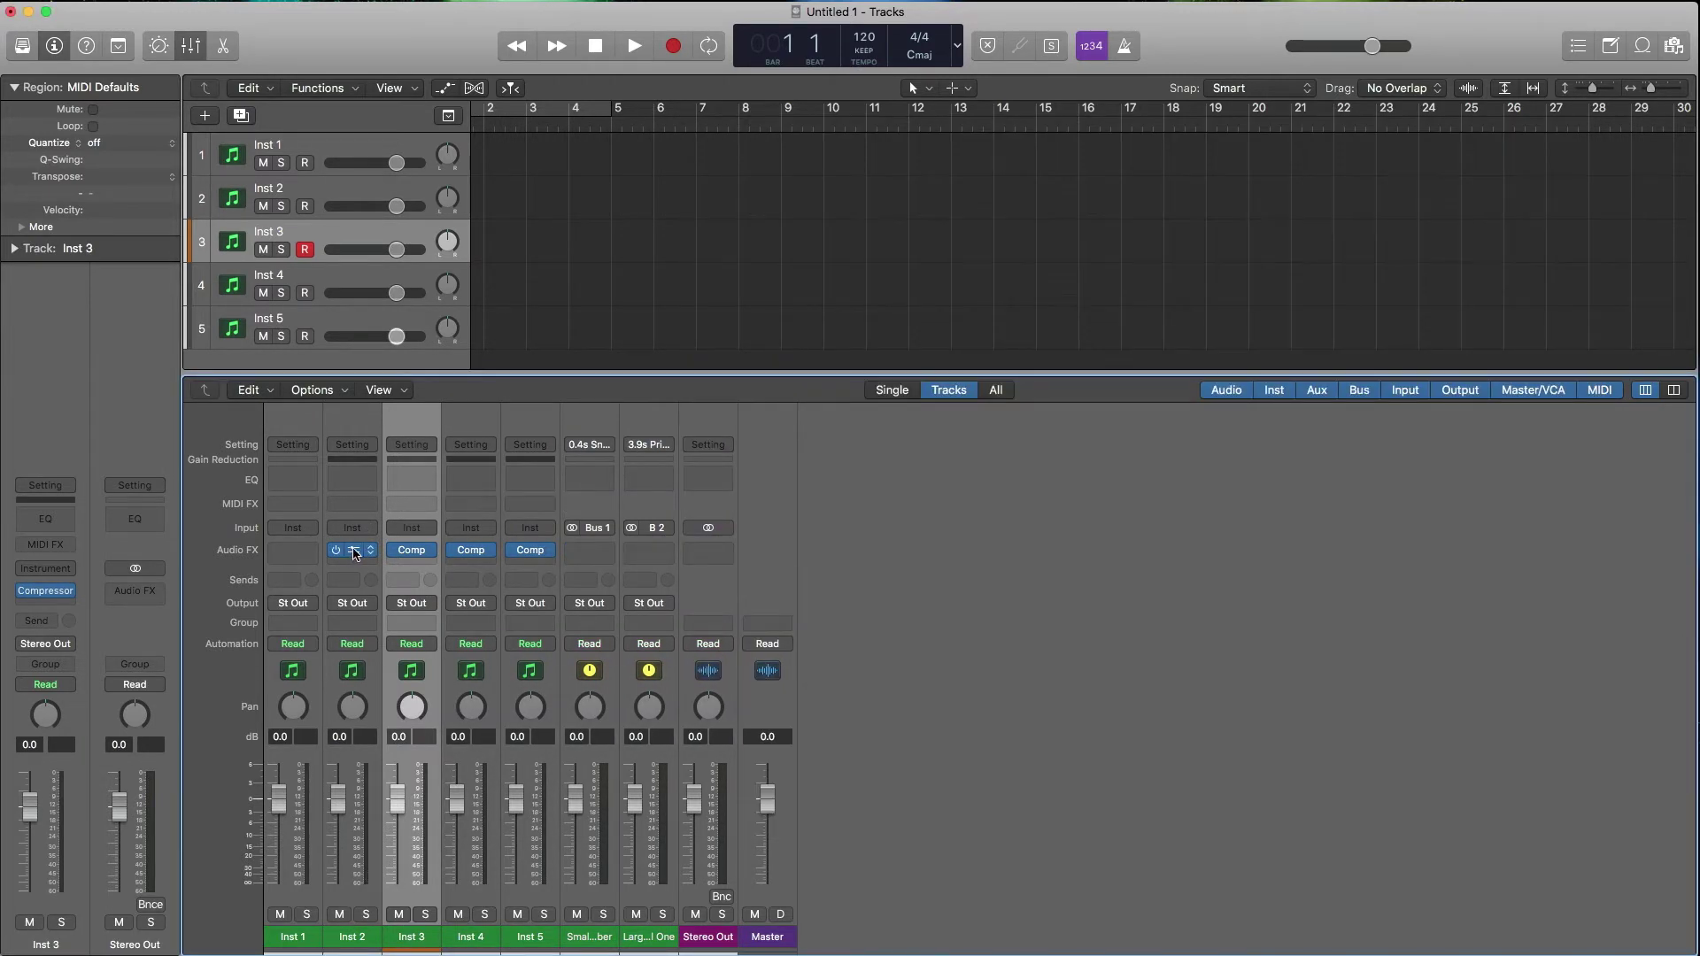
{"action": "left_click", "coordinate": [353, 553]}
{"action": "left_click_drag", "start_coordinate": [993, 127], "coordinate": [769, 121]}
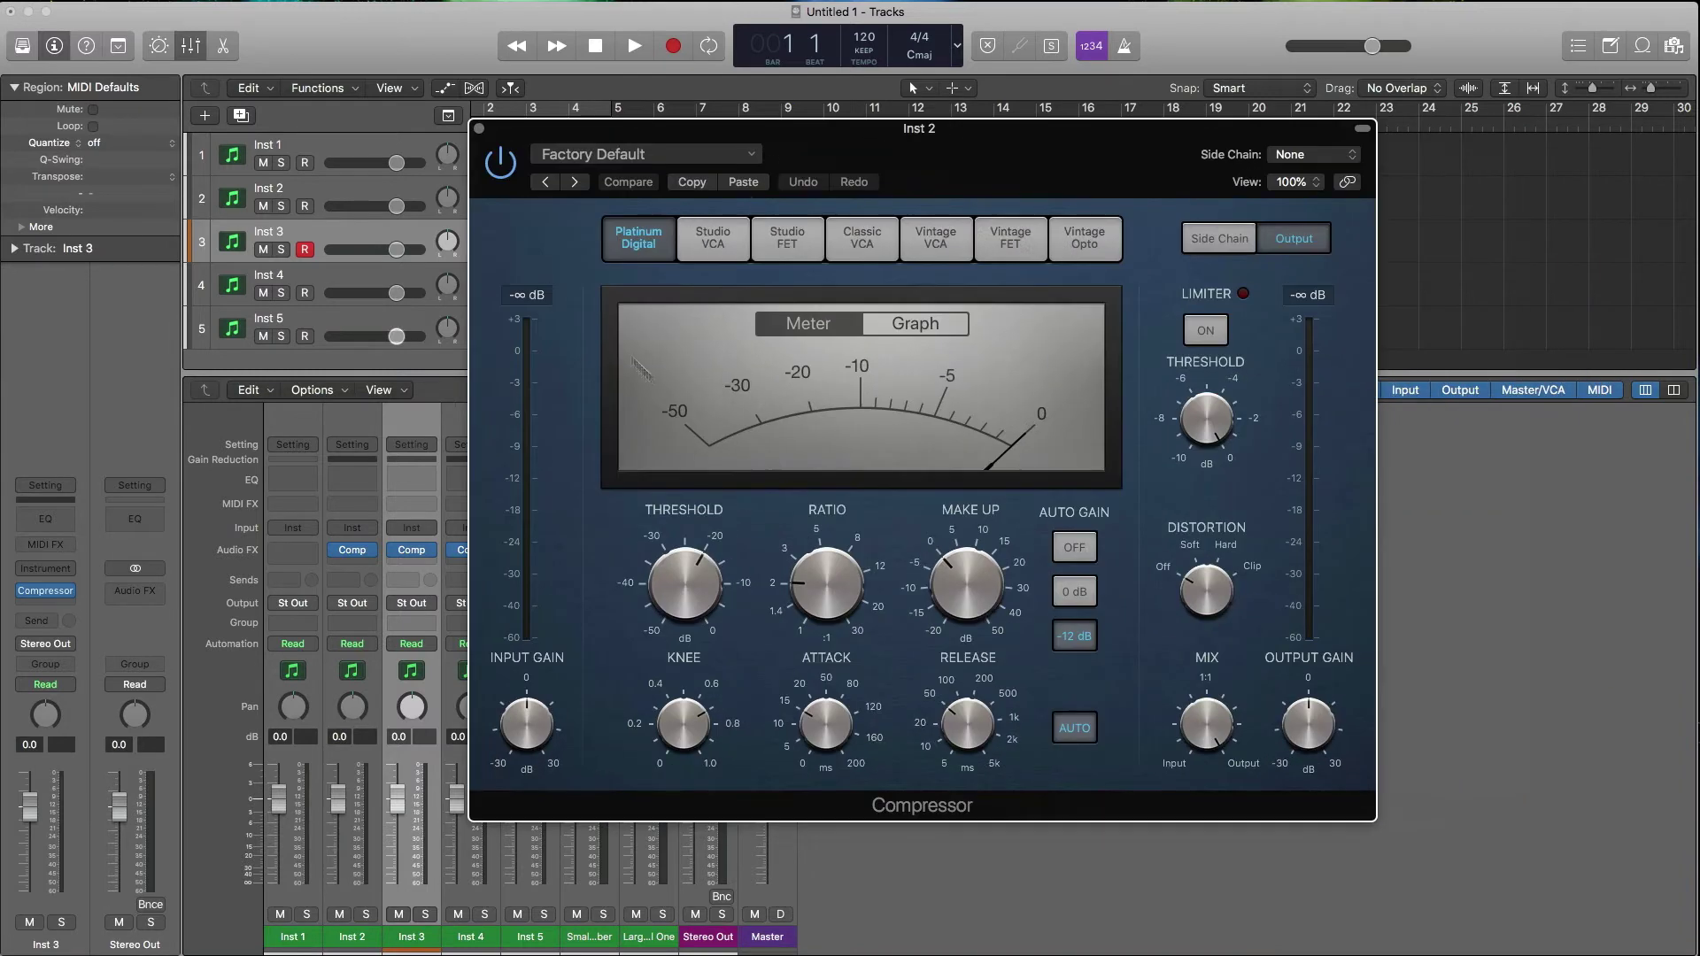
Set the Inst 2 Compressor's threshold to -36.0 dB, switch it to the Studio VCA model and move its window clear of the channel strips
{"action": "mouse_move", "coordinate": [697, 569]}
{"action": "left_mouse_down"}
{"action": "mouse_move", "coordinate": [700, 637]}
{"action": "mouse_move", "coordinate": [696, 602]}
{"action": "left_mouse_up"}
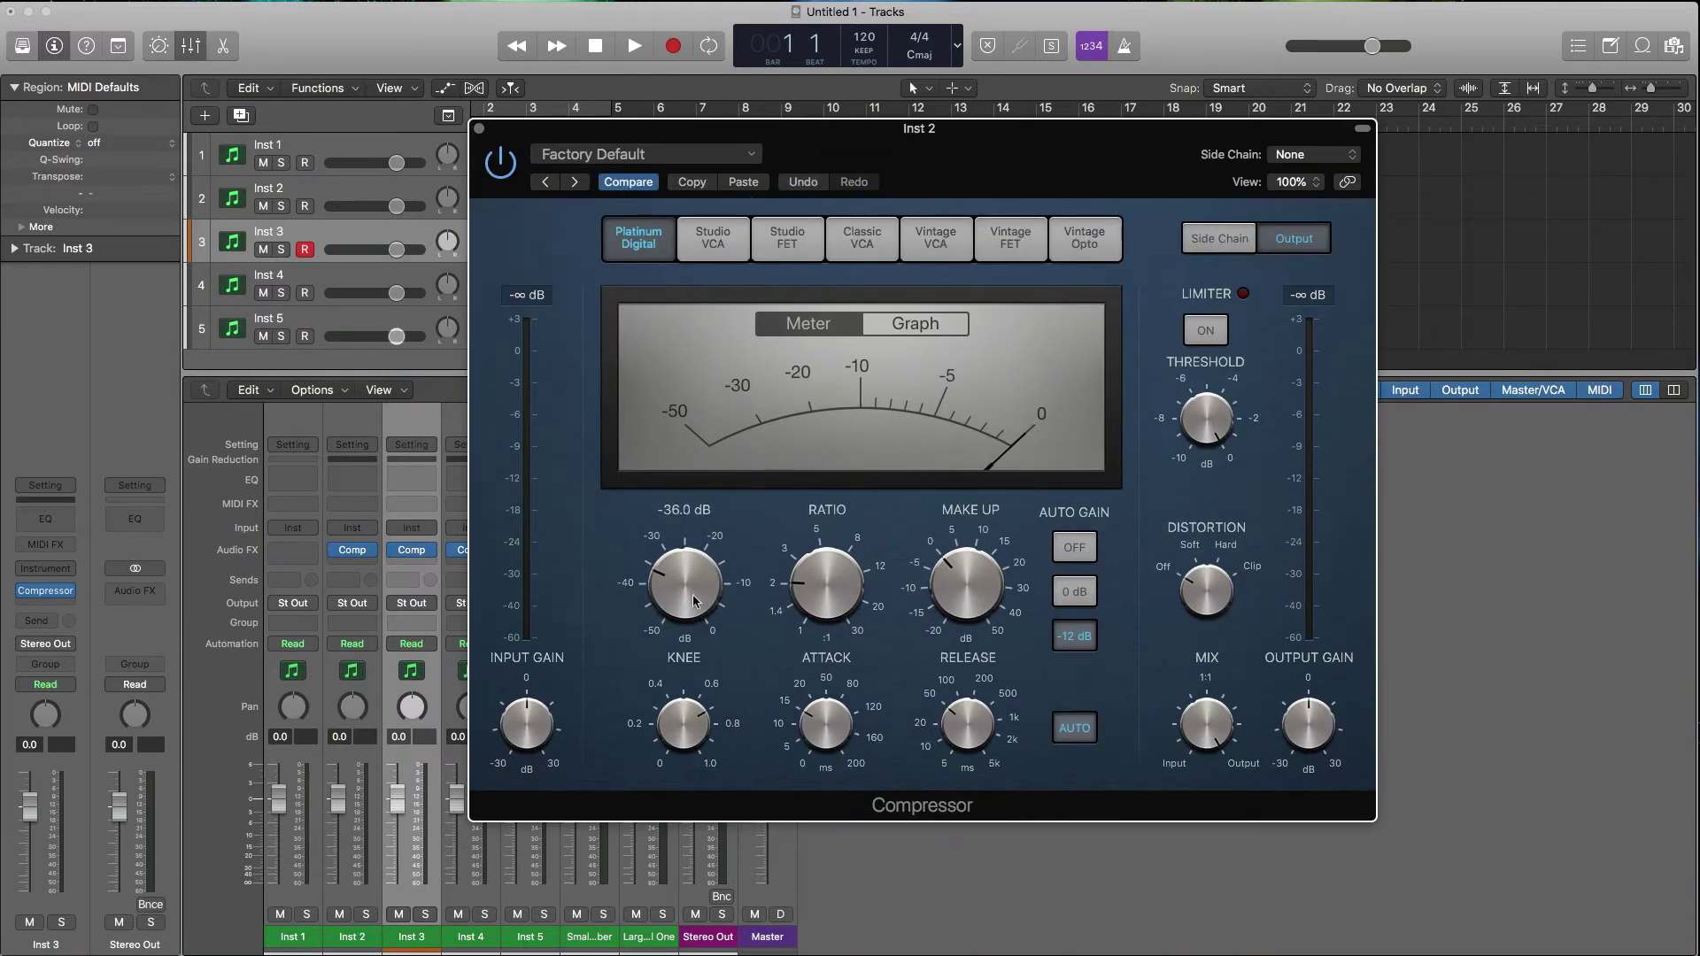
{"action": "left_click", "coordinate": [713, 237]}
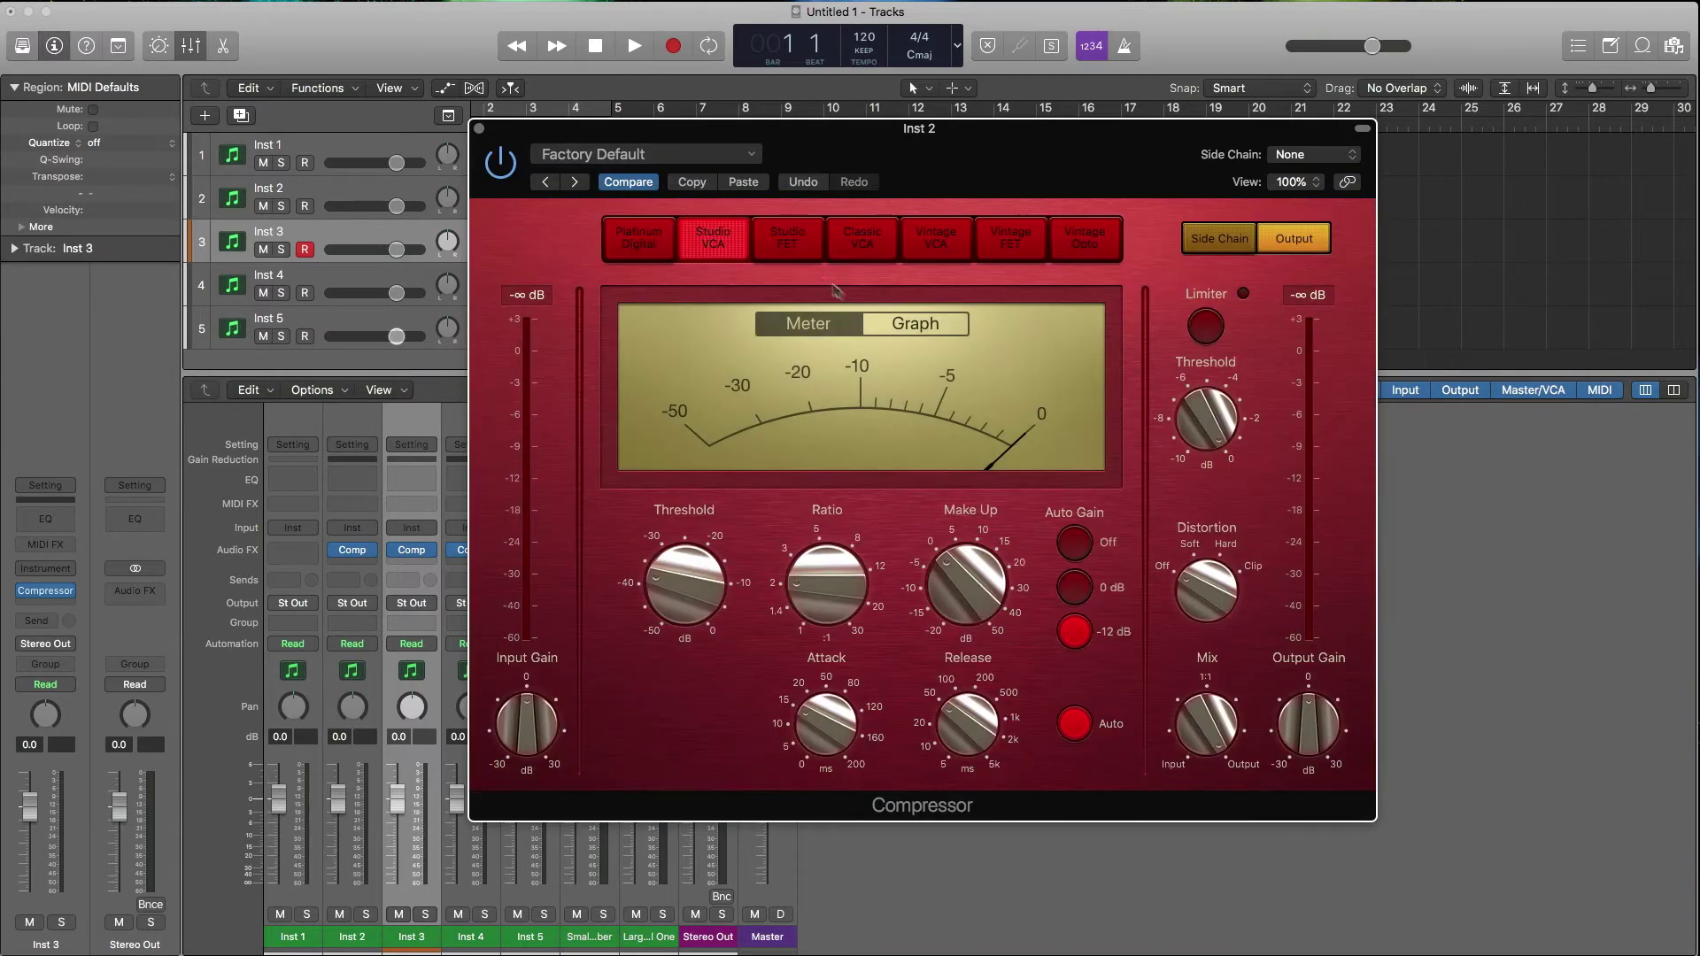
{"action": "left_click_drag", "start_coordinate": [832, 556], "coordinate": [836, 555]}
{"action": "left_click_drag", "start_coordinate": [642, 125], "coordinate": [782, 117]}
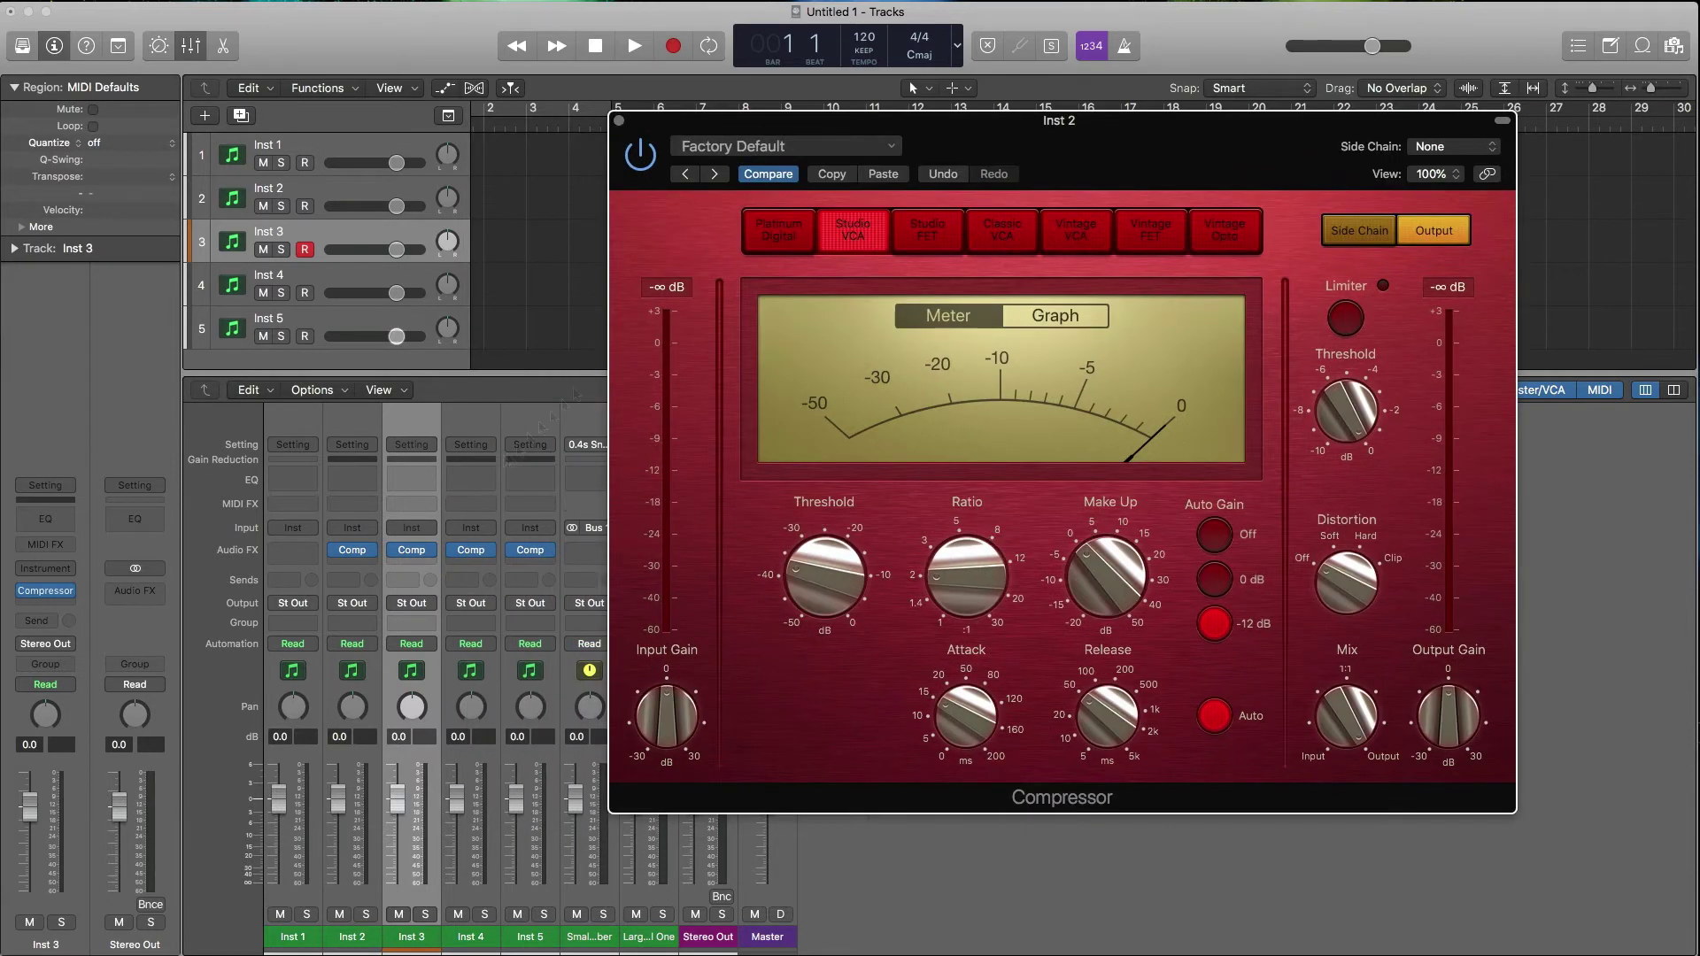
Switch the Inst 3 Compressor to the Studio VCA model, set its threshold to -24.5 dB and close its window
{"action": "left_click", "coordinate": [414, 551]}
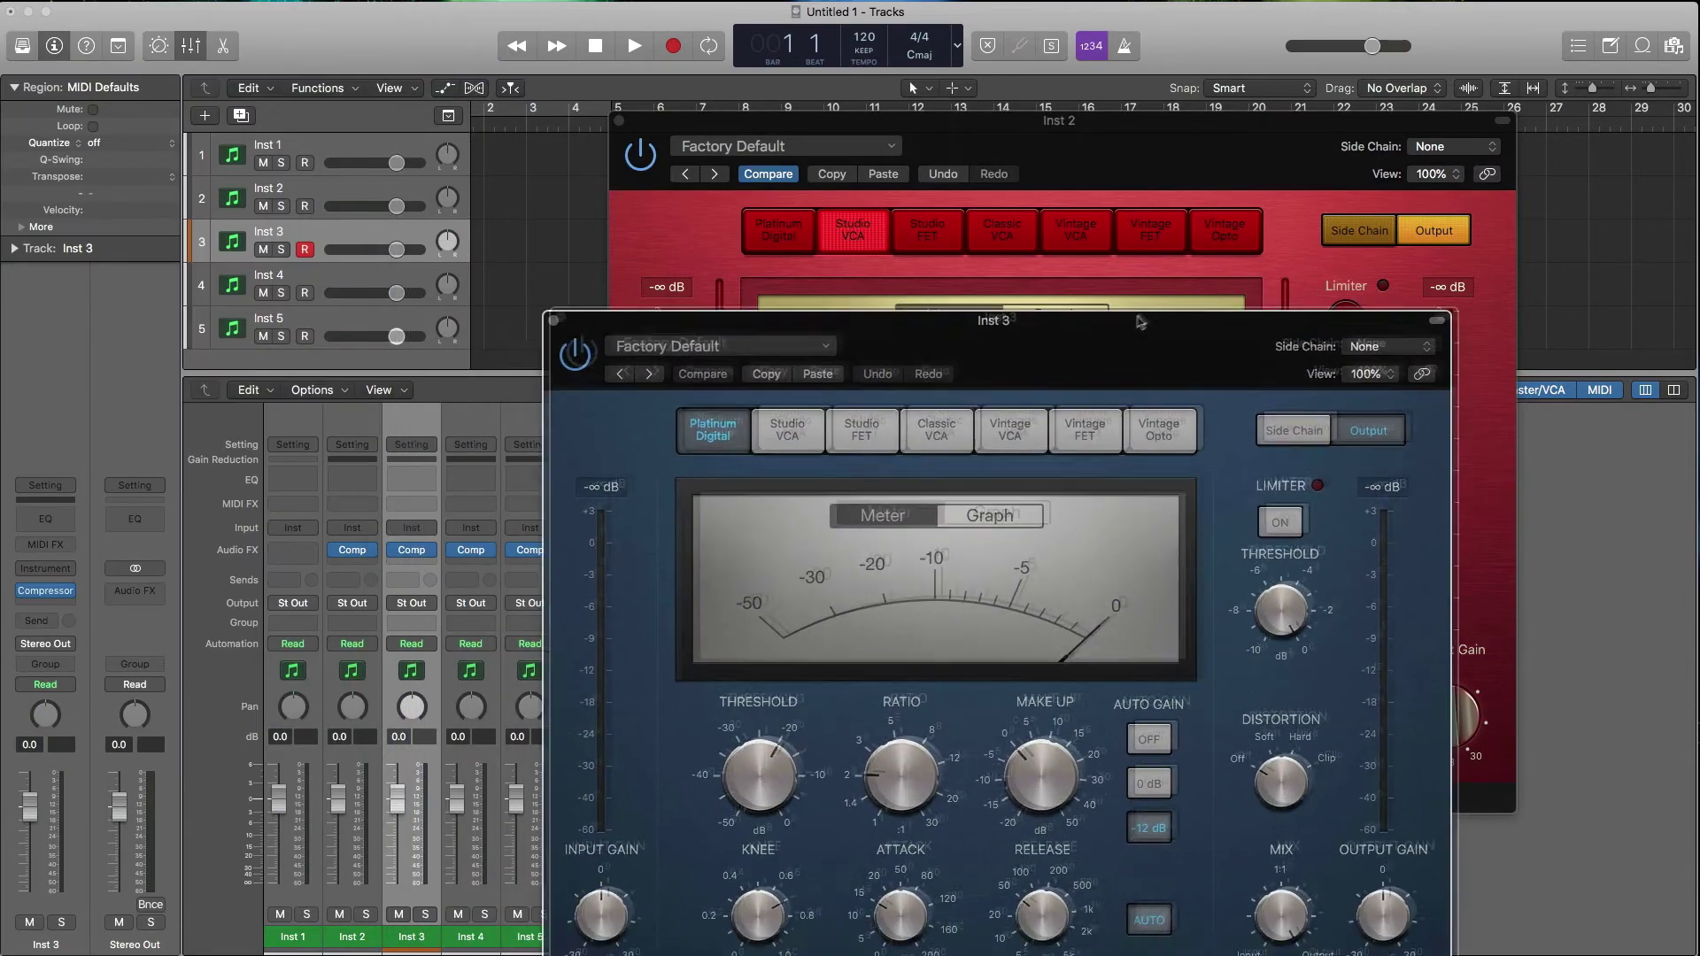
{"action": "left_click", "coordinate": [832, 401]}
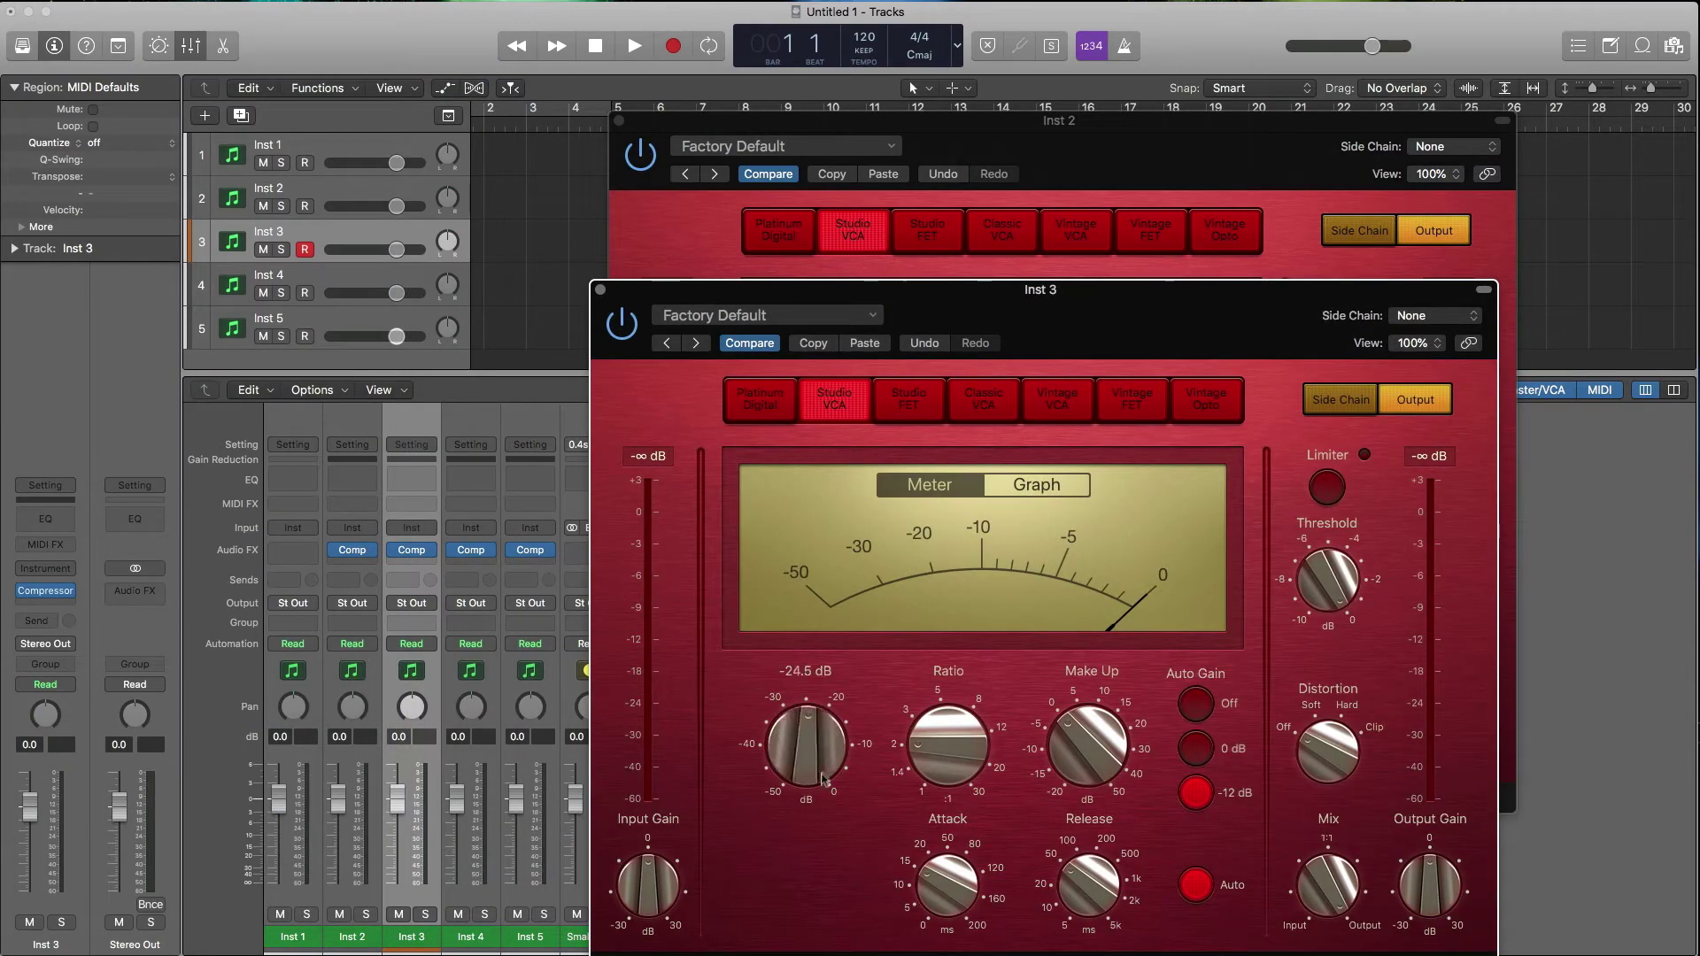
{"action": "left_click", "coordinate": [600, 290]}
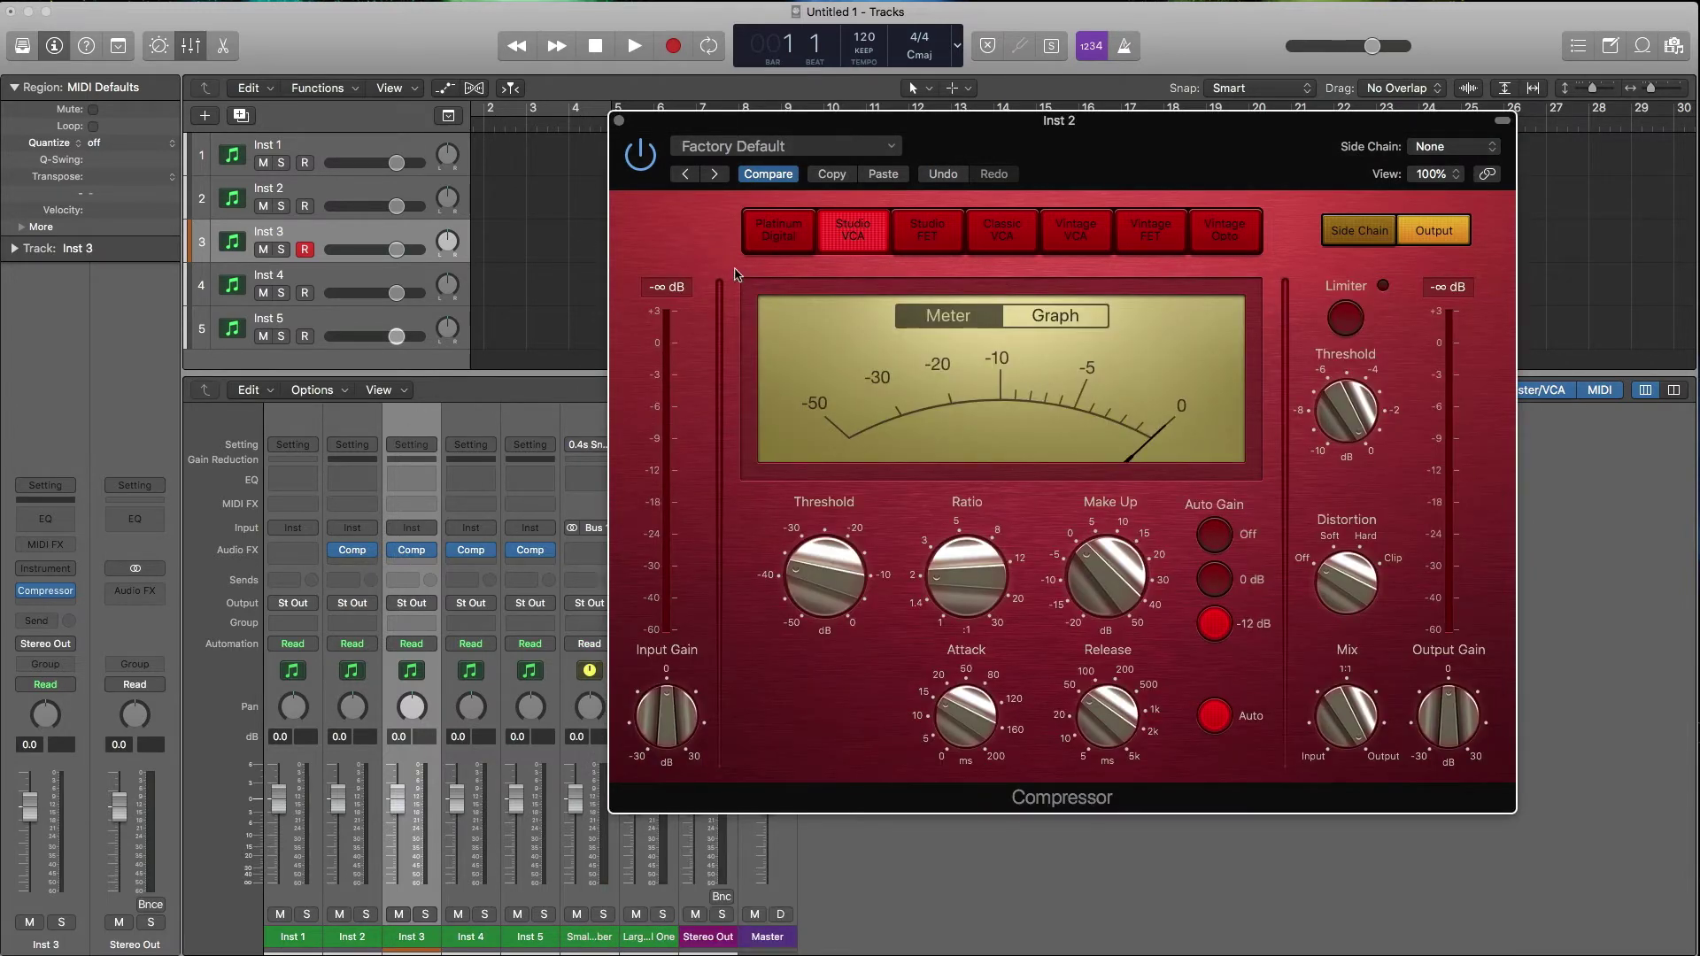
Switch the Inst 4 Compressor to the Studio VCA model and close the Inst 4 and Inst 2 Compressor windows
{"action": "left_click", "coordinate": [473, 553]}
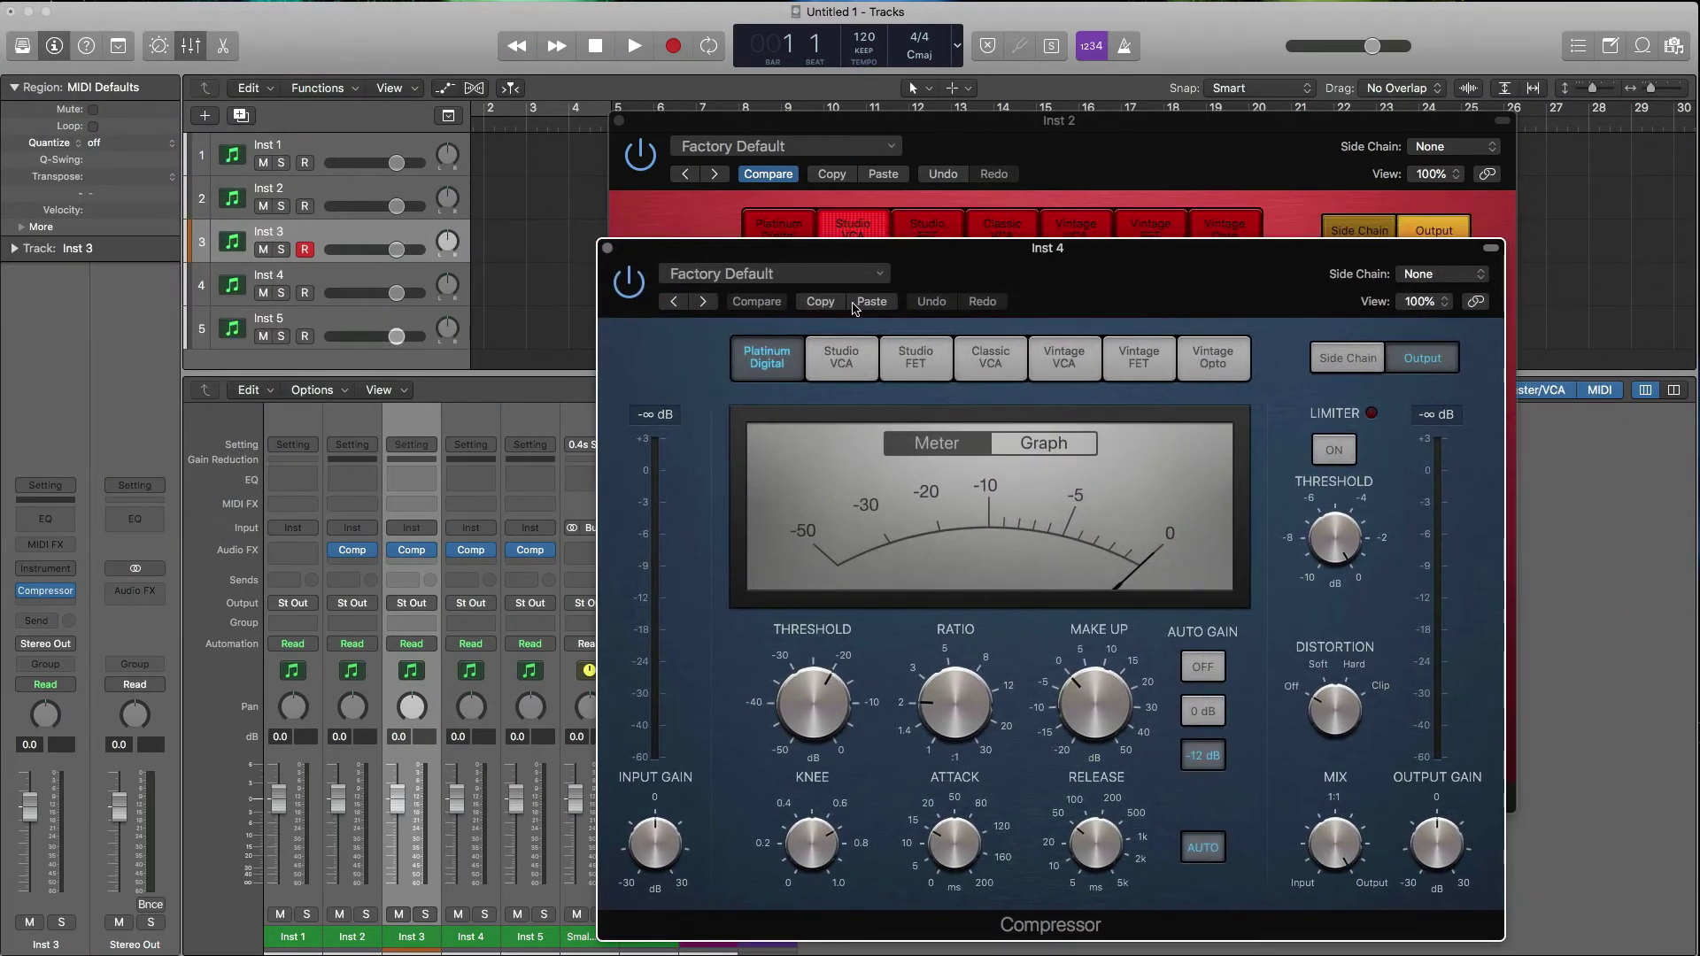
{"action": "left_click", "coordinate": [872, 350]}
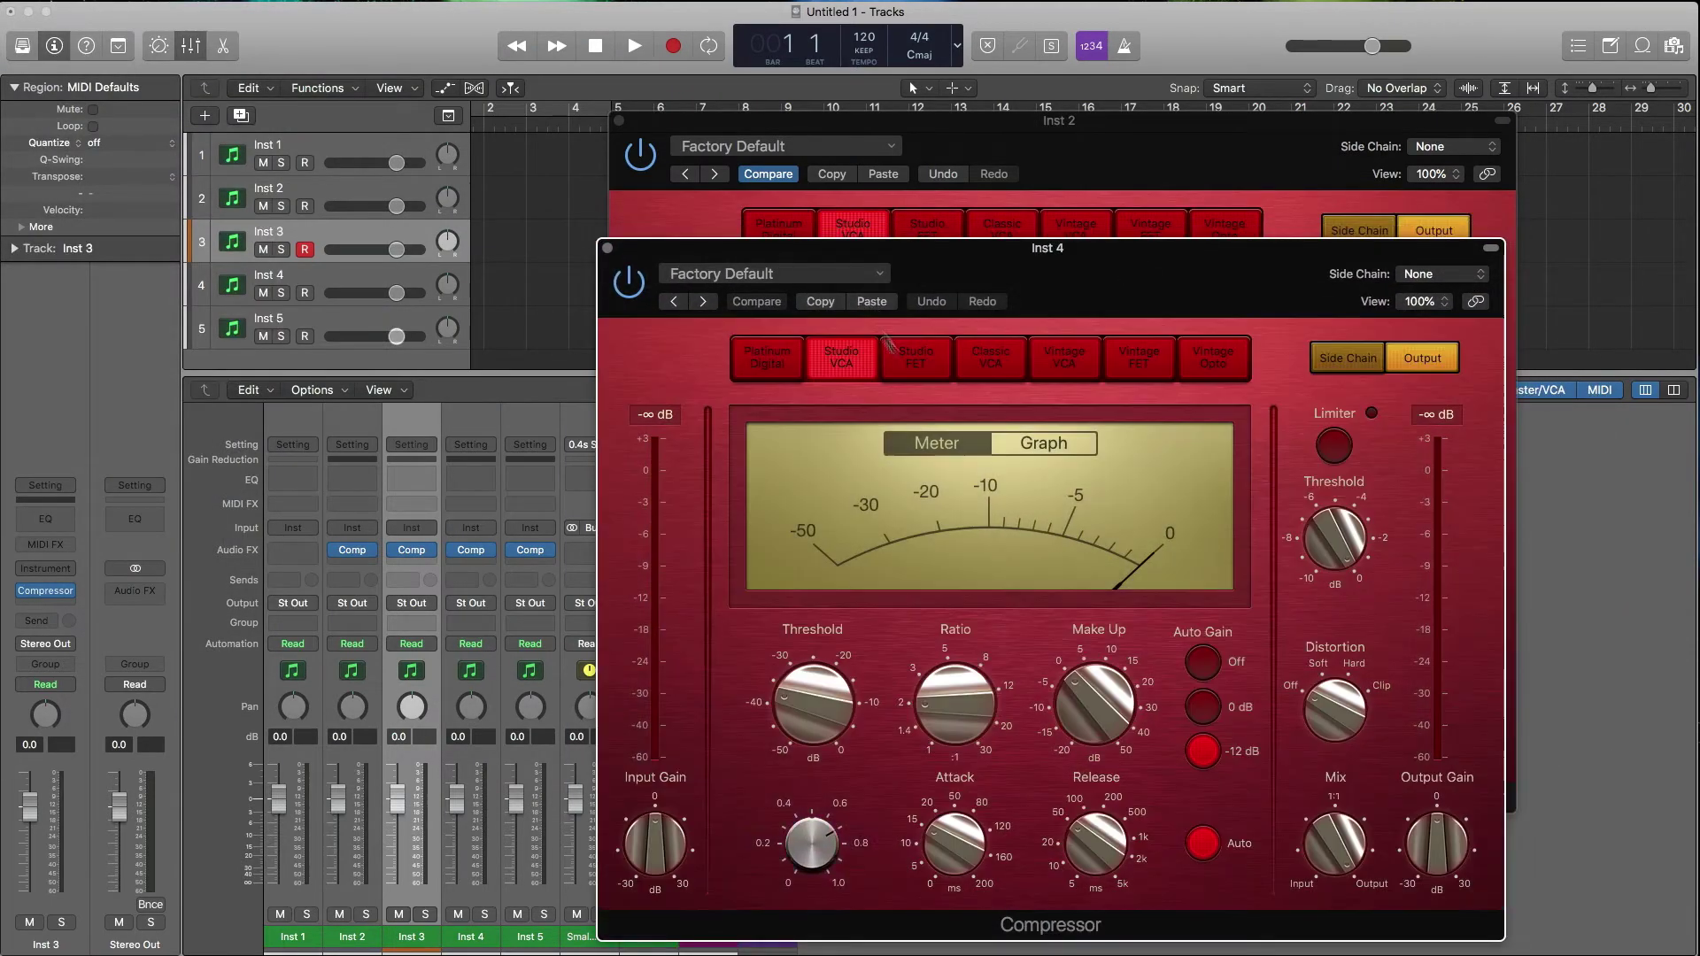
{"action": "left_click", "coordinate": [607, 249]}
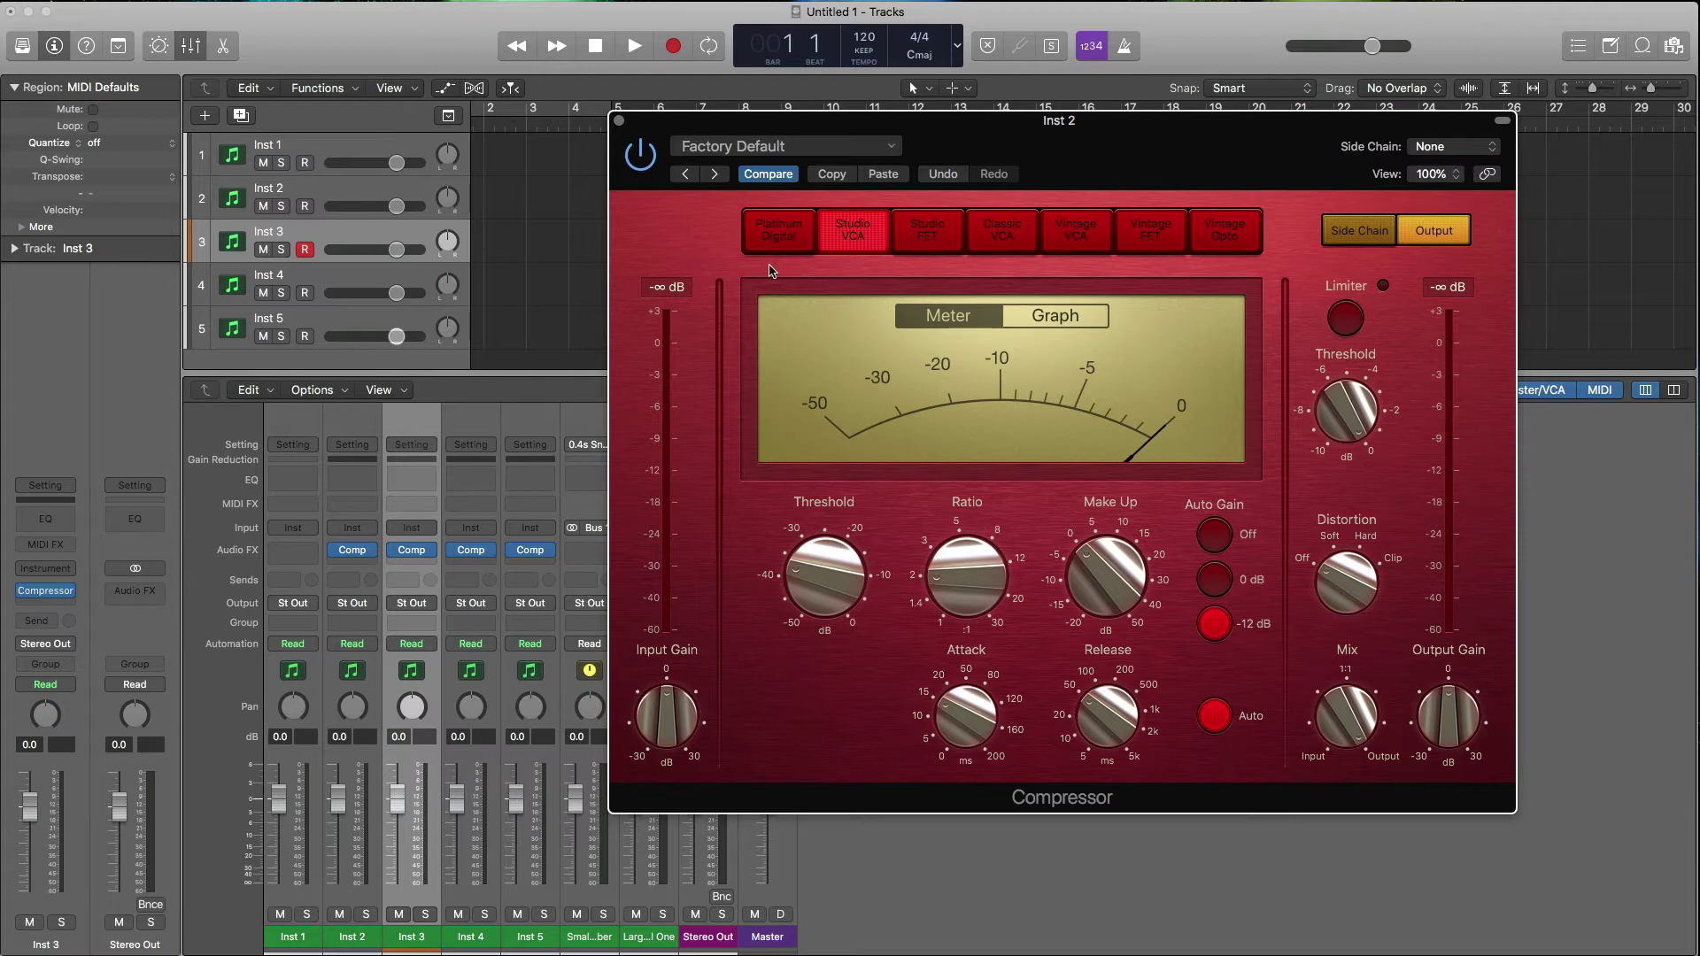
{"action": "left_click_drag", "start_coordinate": [912, 124], "coordinate": [788, 143]}
{"action": "left_click", "coordinate": [565, 136]}
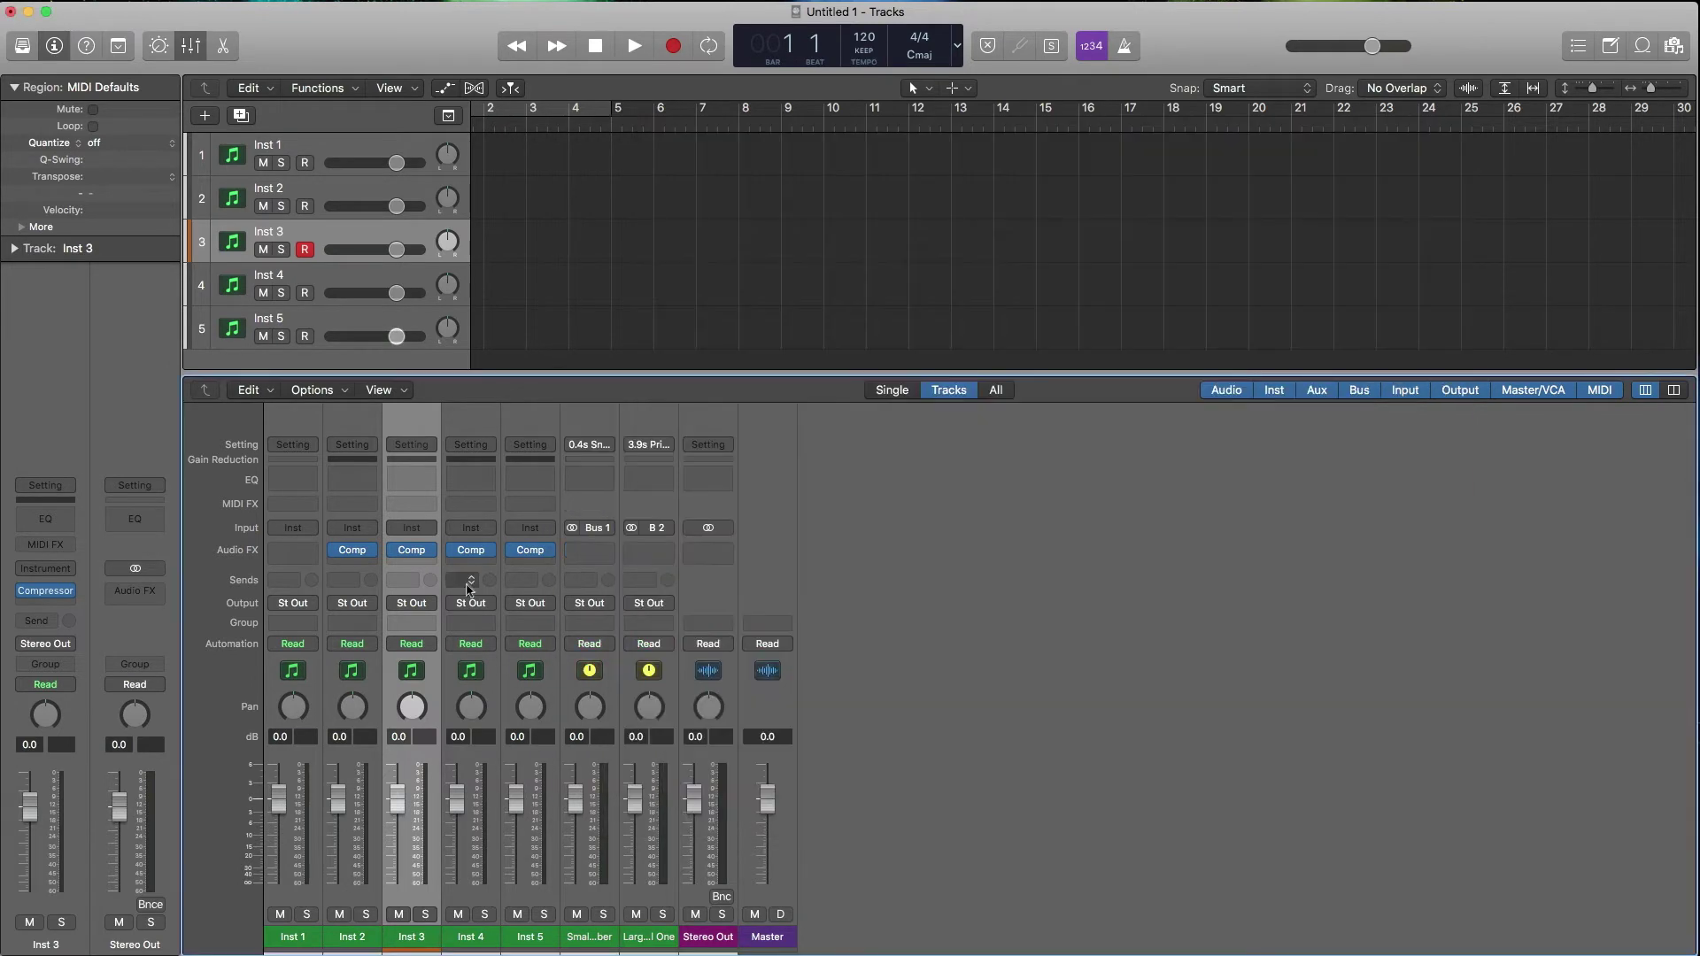
{"action": "mouse_move", "coordinate": [349, 555]}
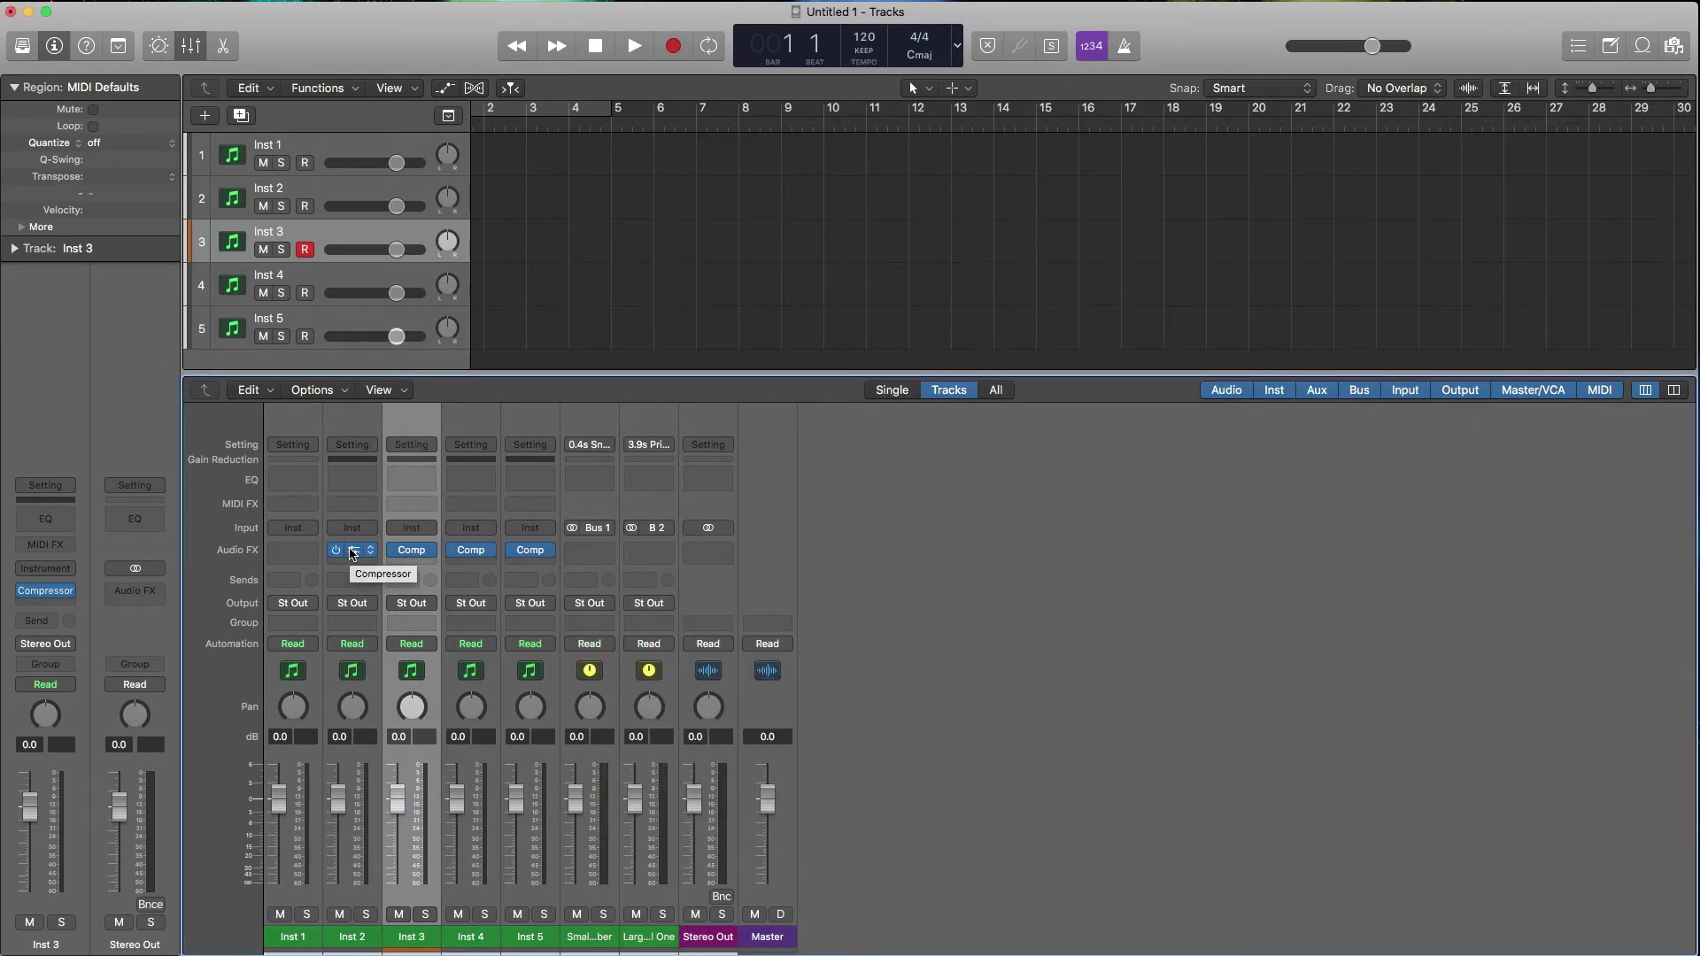
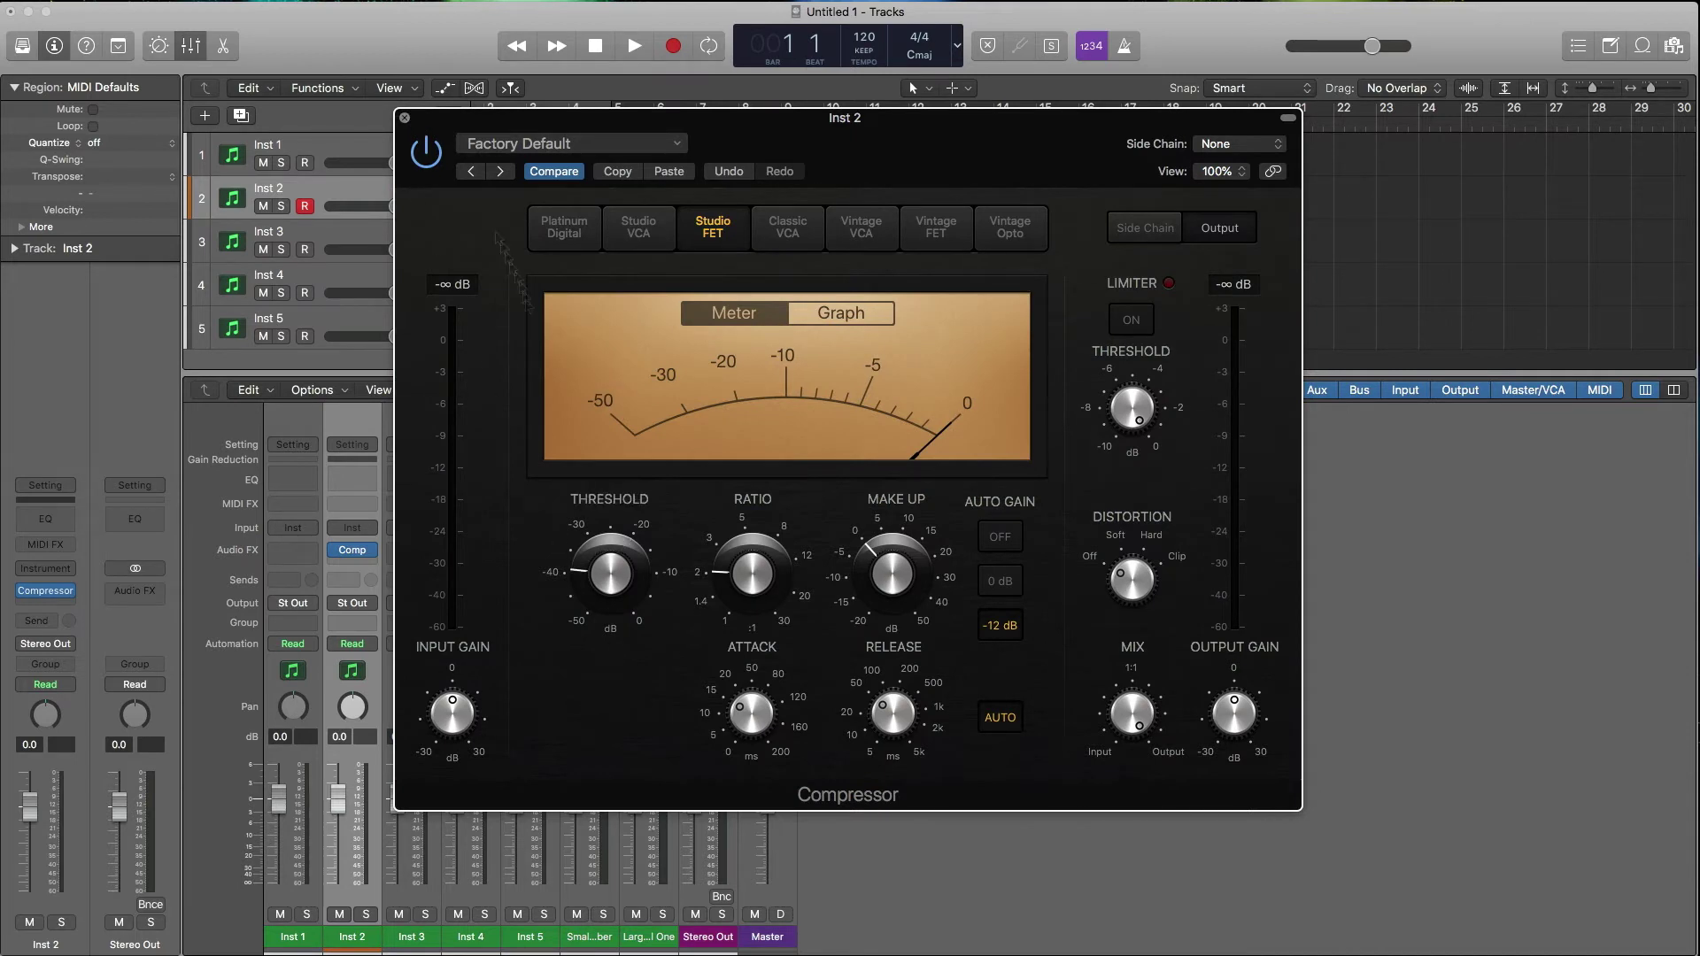
Close and reopen the Inst 2 Compressor window and recall the plug-in's default setting
{"action": "left_click", "coordinate": [405, 119]}
{"action": "mouse_move", "coordinate": [371, 552]}
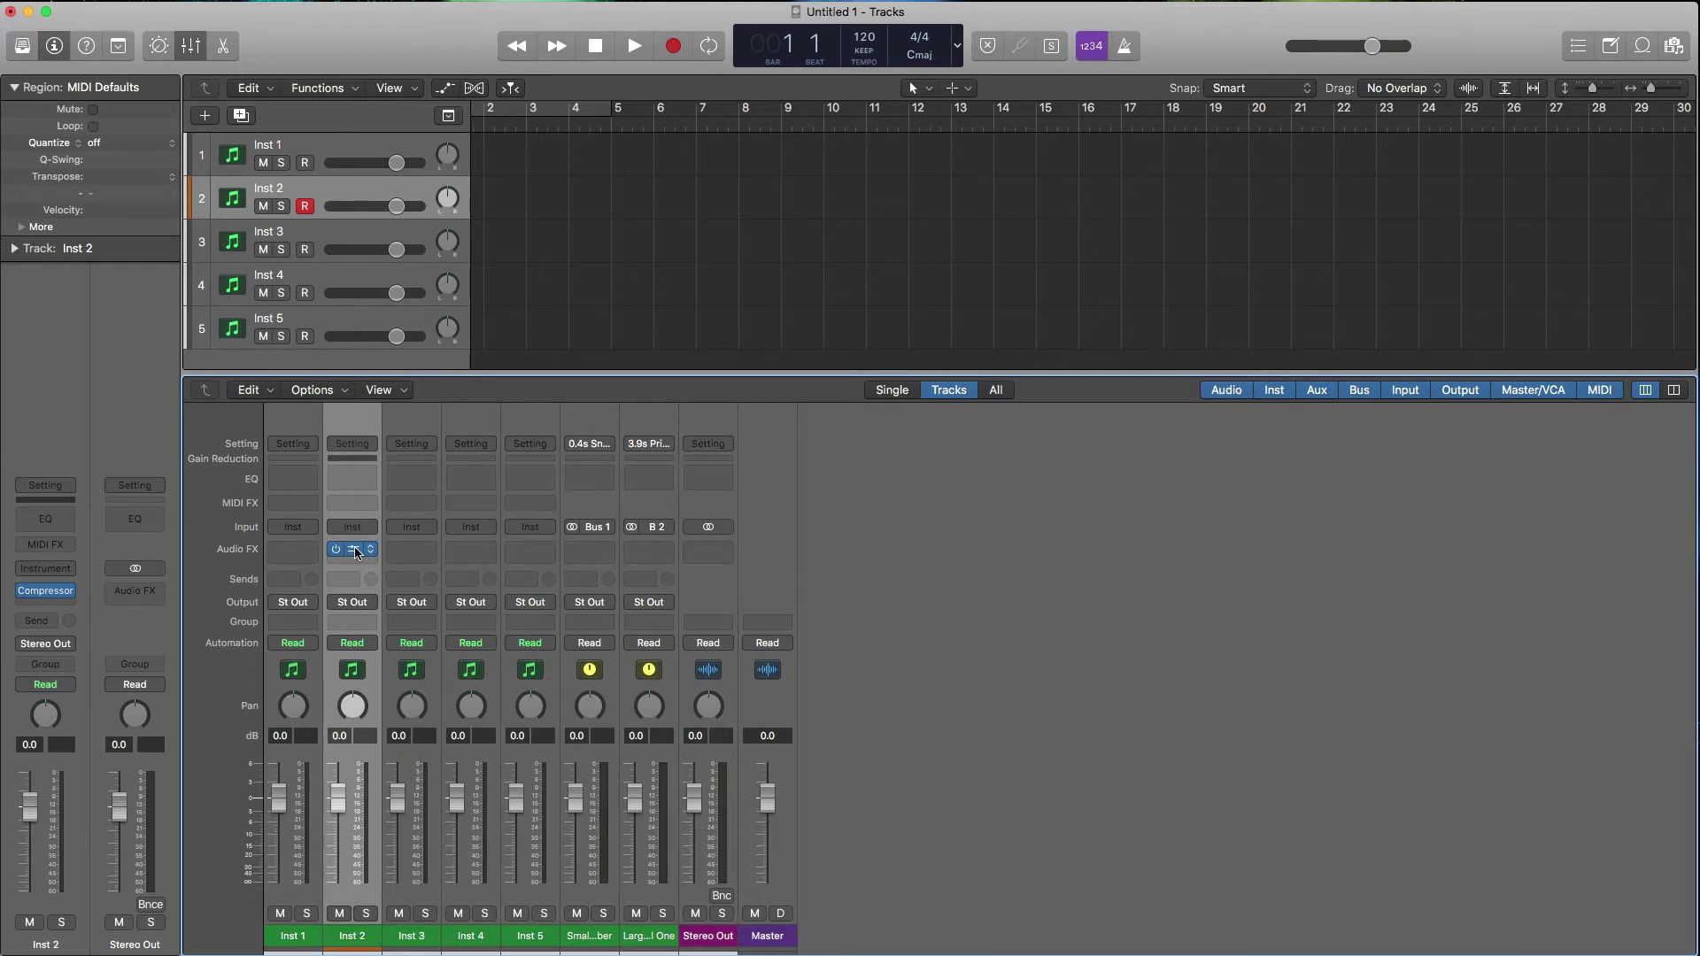
{"action": "left_click", "coordinate": [359, 551]}
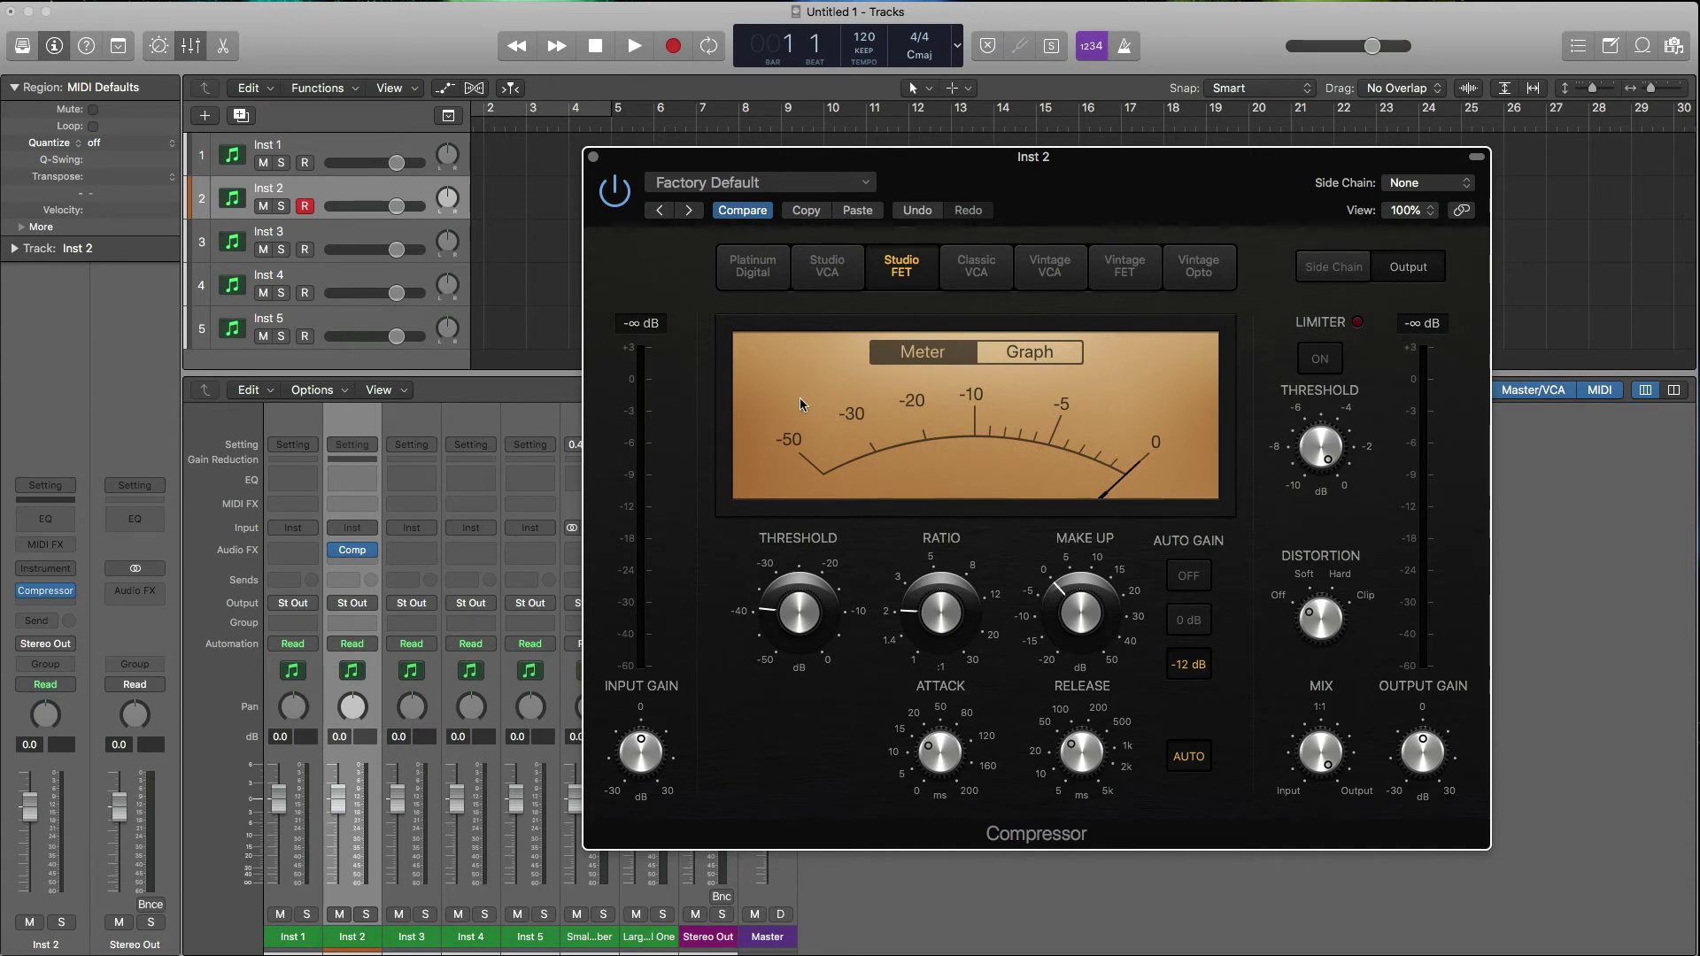
{"action": "left_click", "coordinate": [752, 182]}
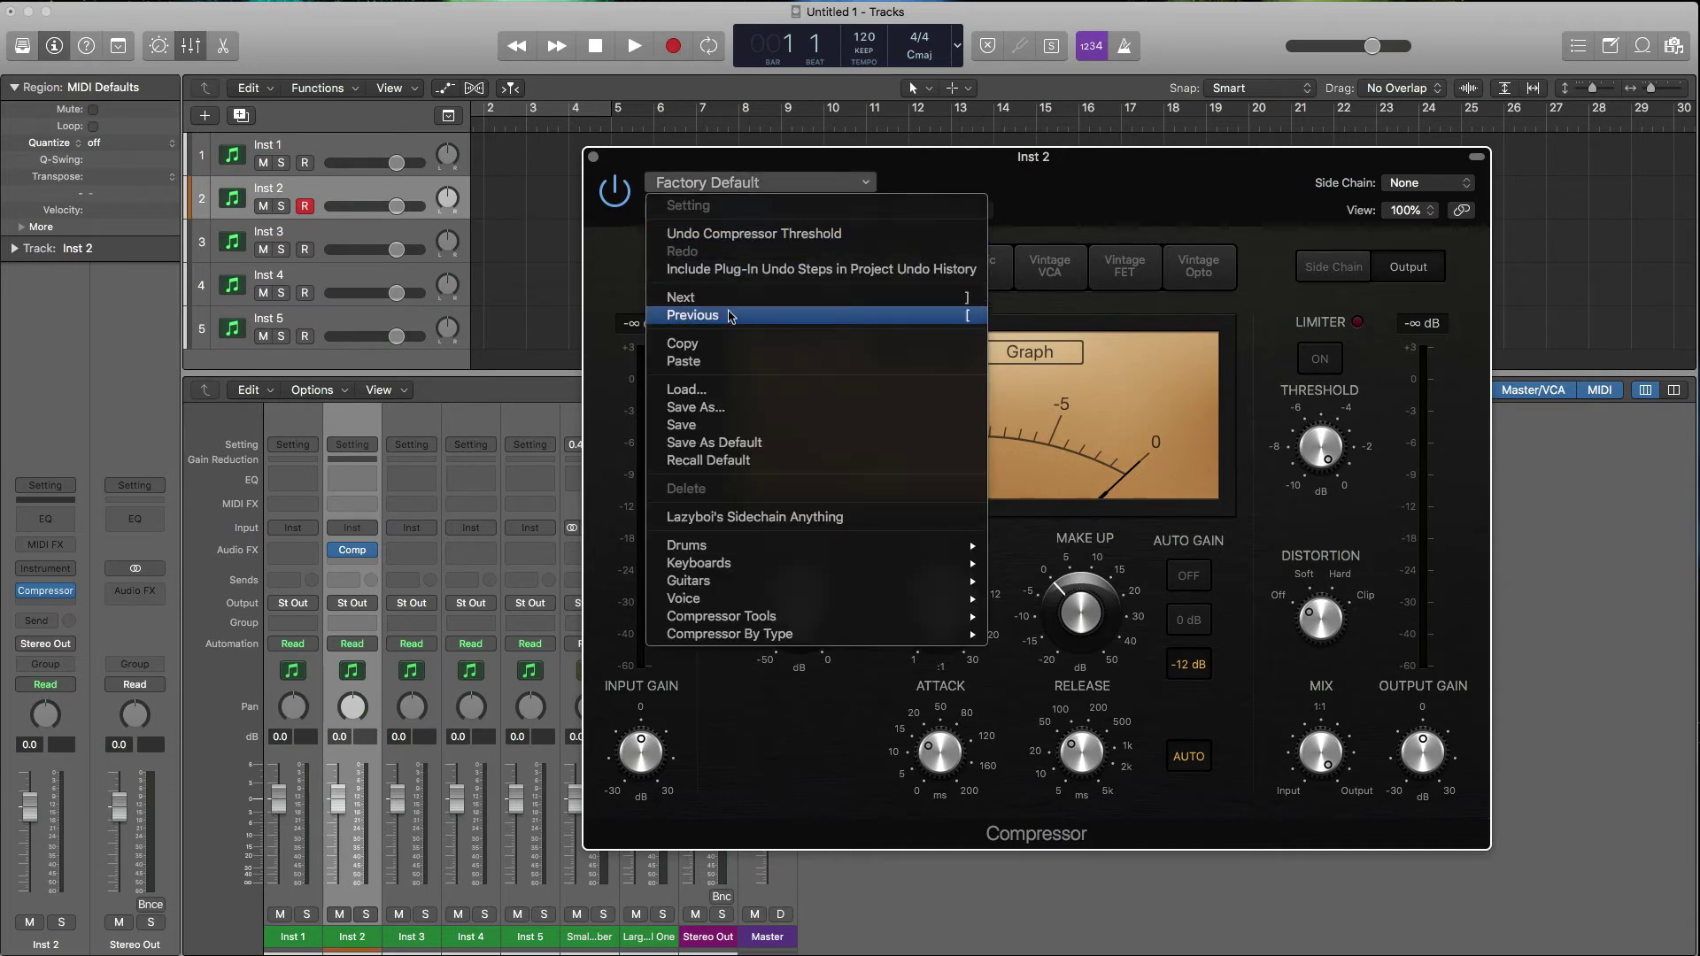
{"action": "left_click", "coordinate": [753, 467]}
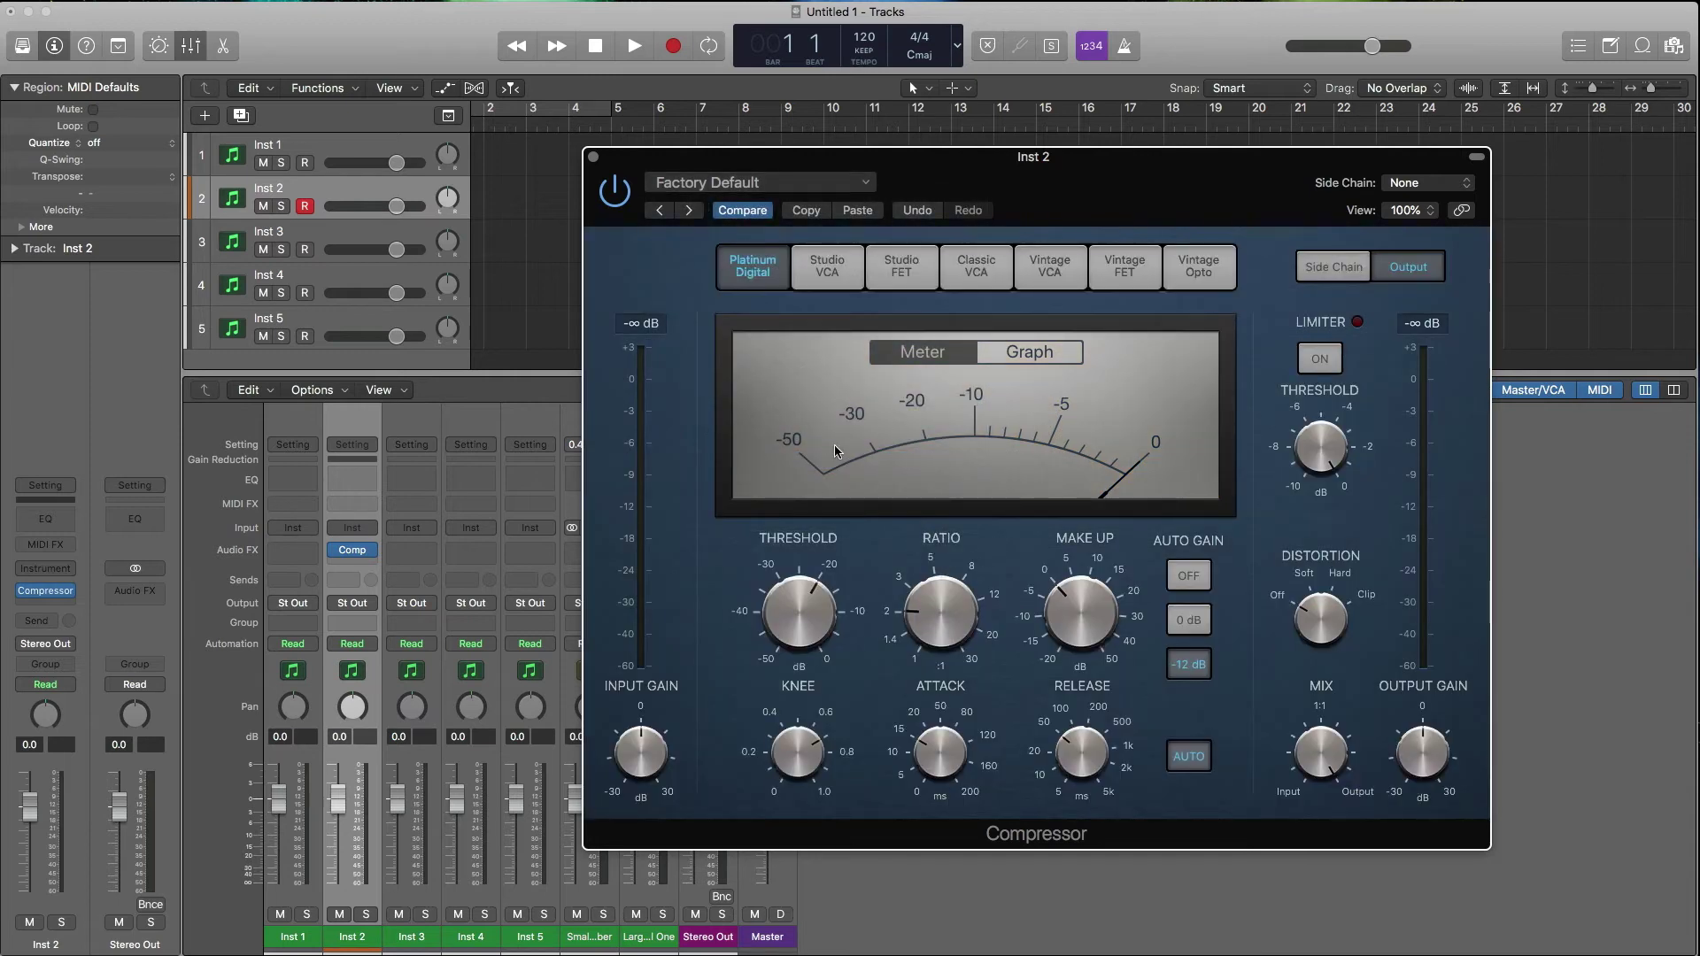
Try a lower threshold on the Inst 2 Compressor, and undo both the threshold change and the recalled default
{"action": "left_click_drag", "start_coordinate": [791, 636], "coordinate": [793, 668]}
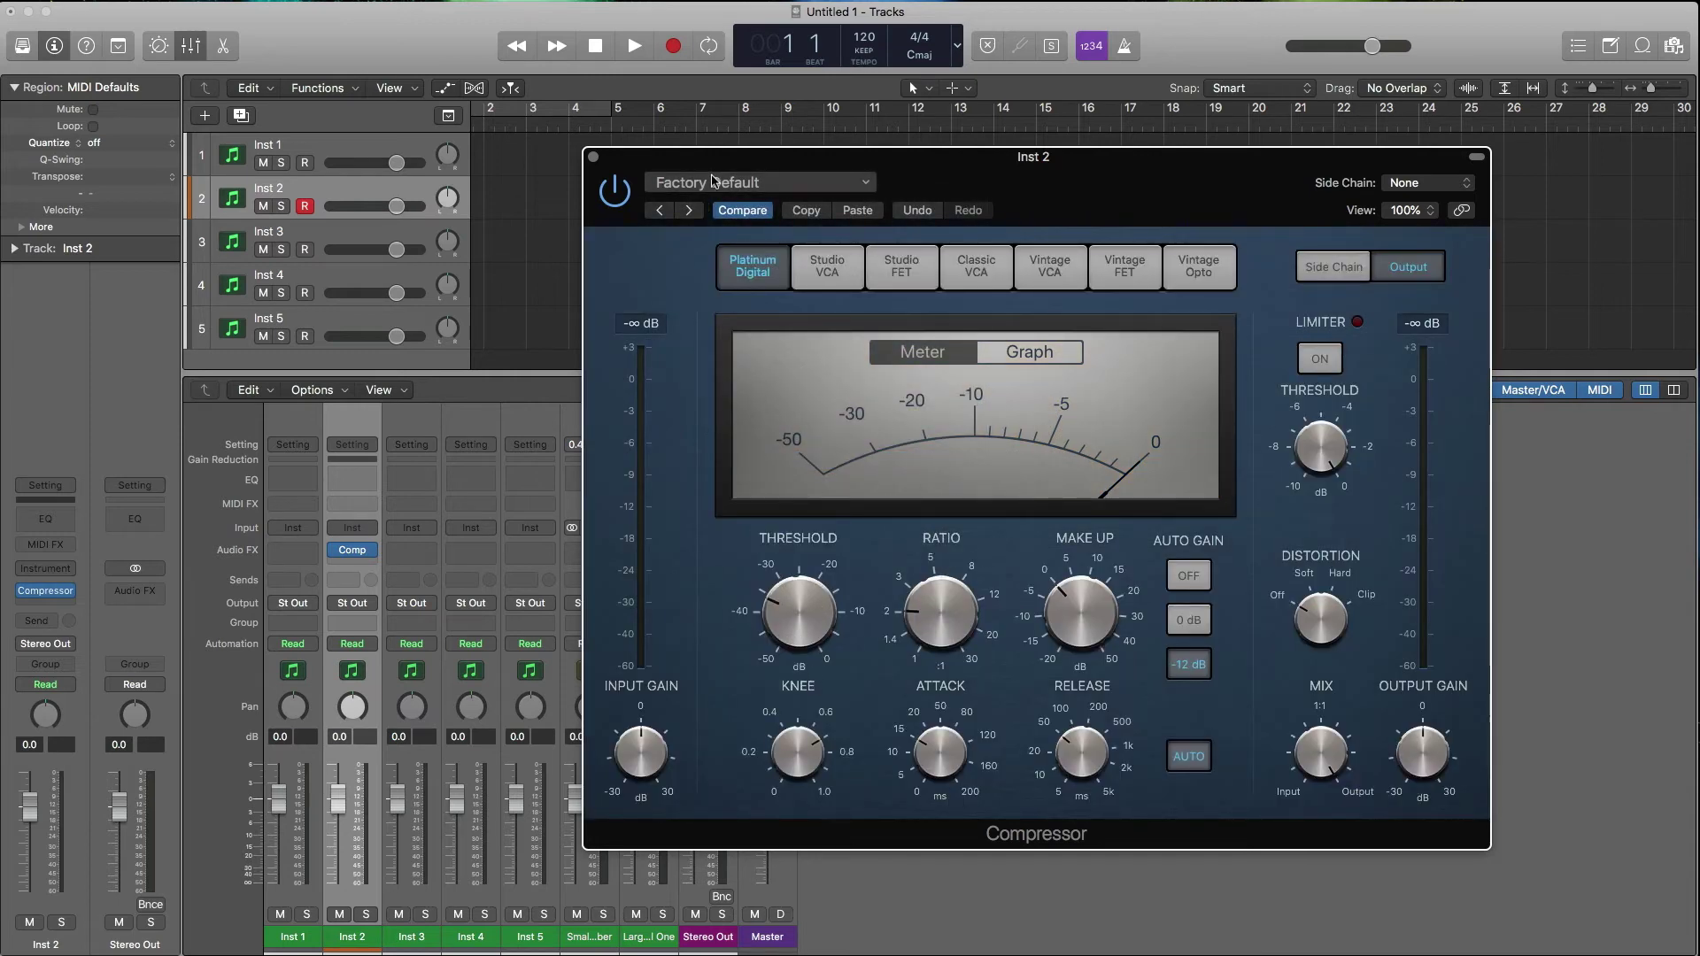
{"action": "left_click", "coordinate": [811, 184]}
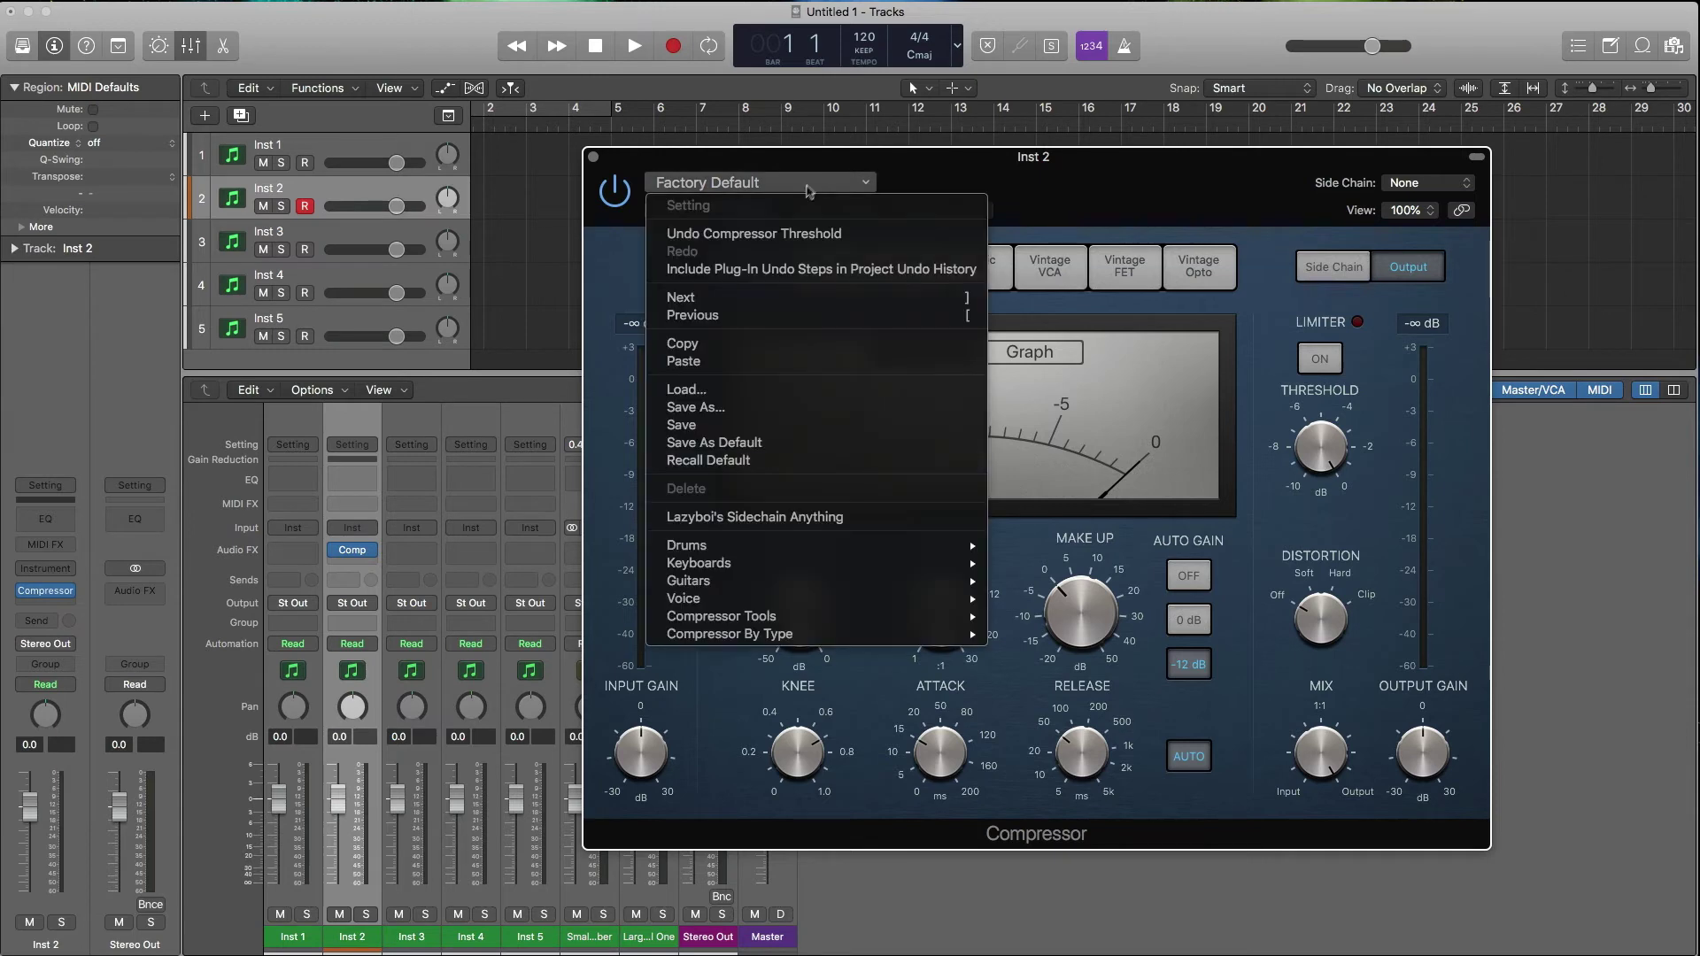
{"action": "left_click", "coordinate": [787, 233]}
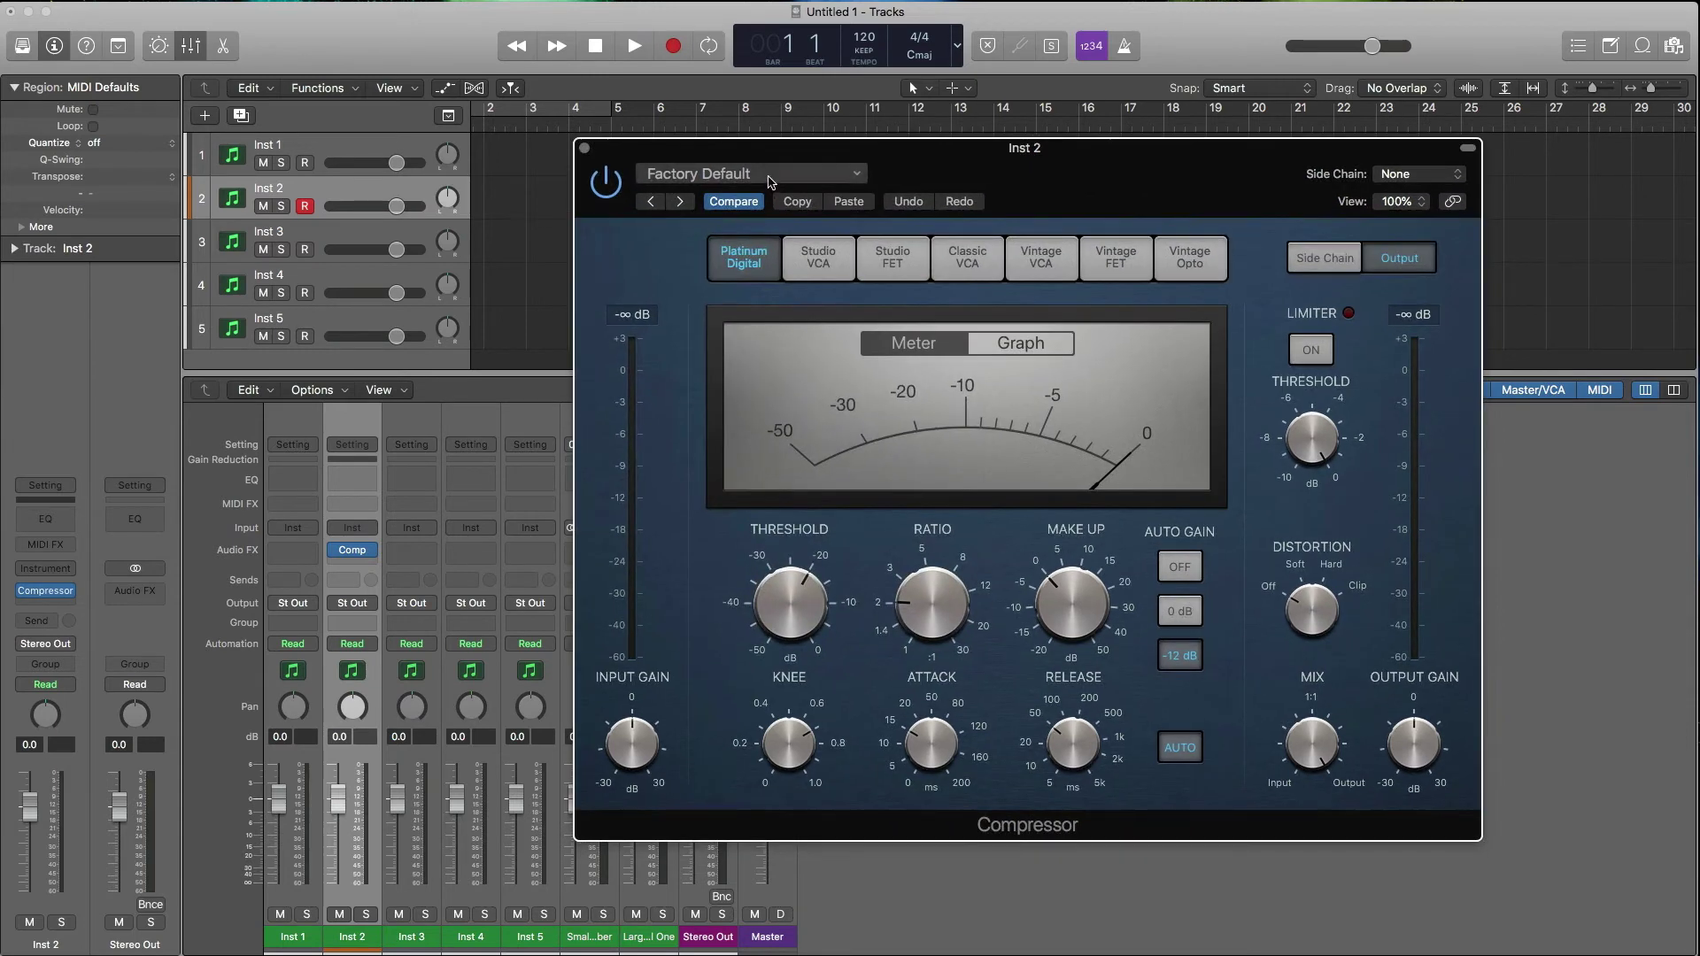
{"action": "left_click", "coordinate": [761, 177]}
{"action": "left_click", "coordinate": [757, 224]}
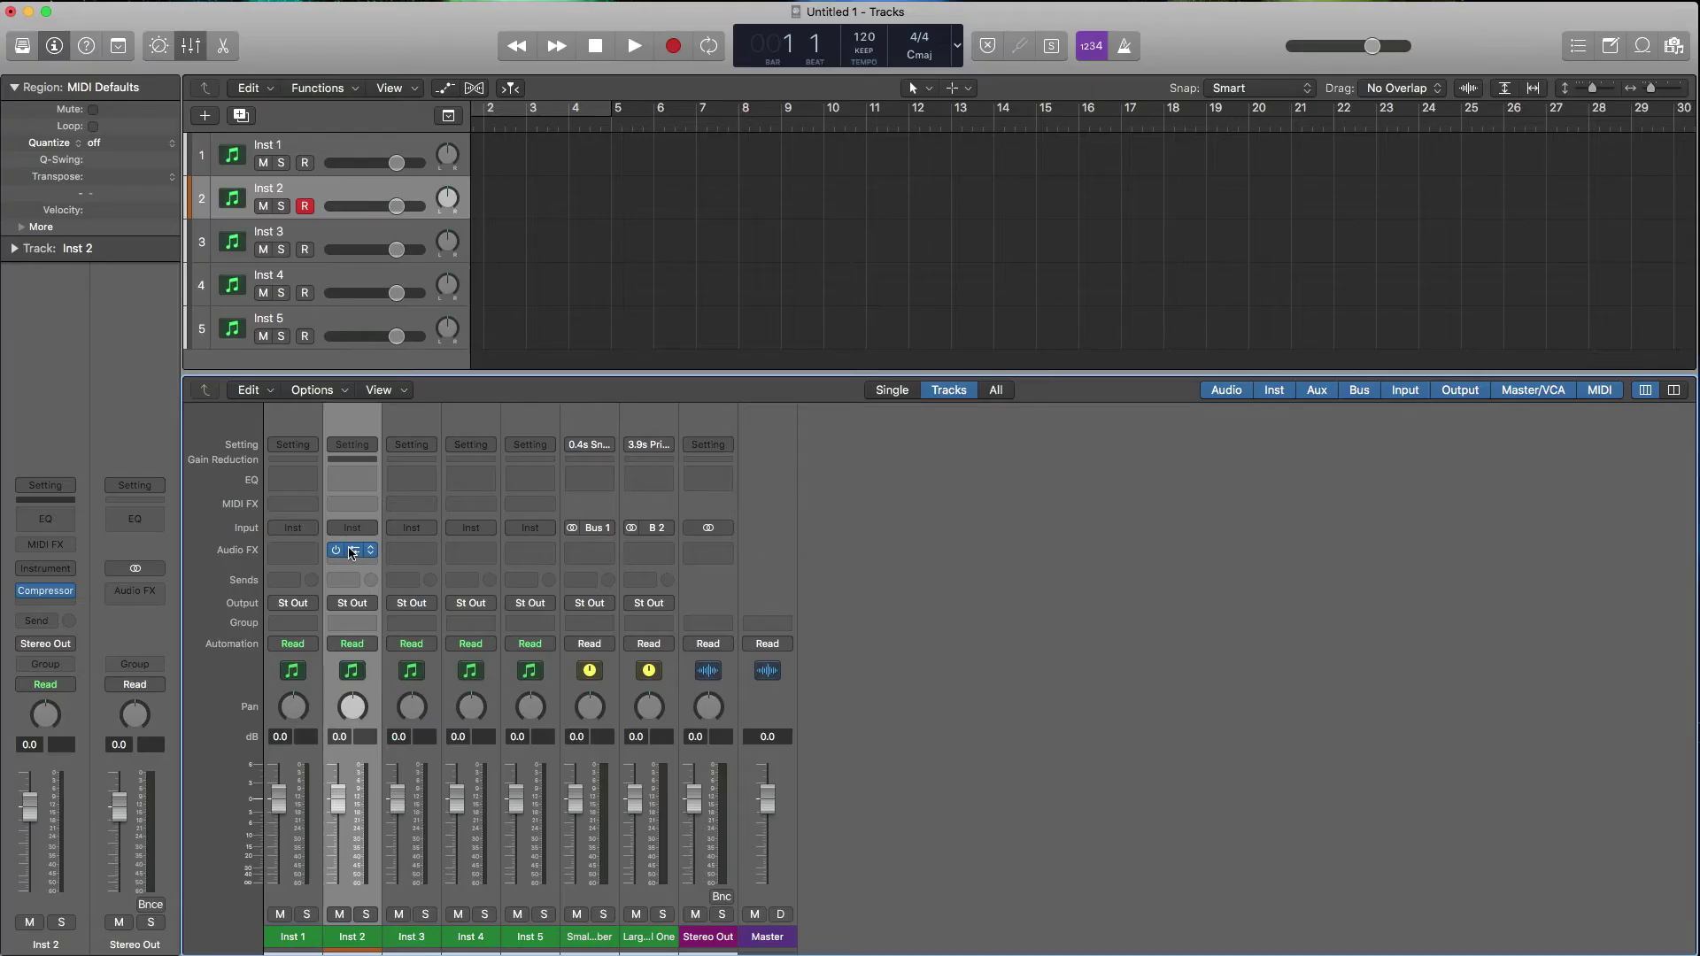
Open the Inst 2 Compressor to check its model and threshold settings, and close its window
{"action": "left_click", "coordinate": [351, 550]}
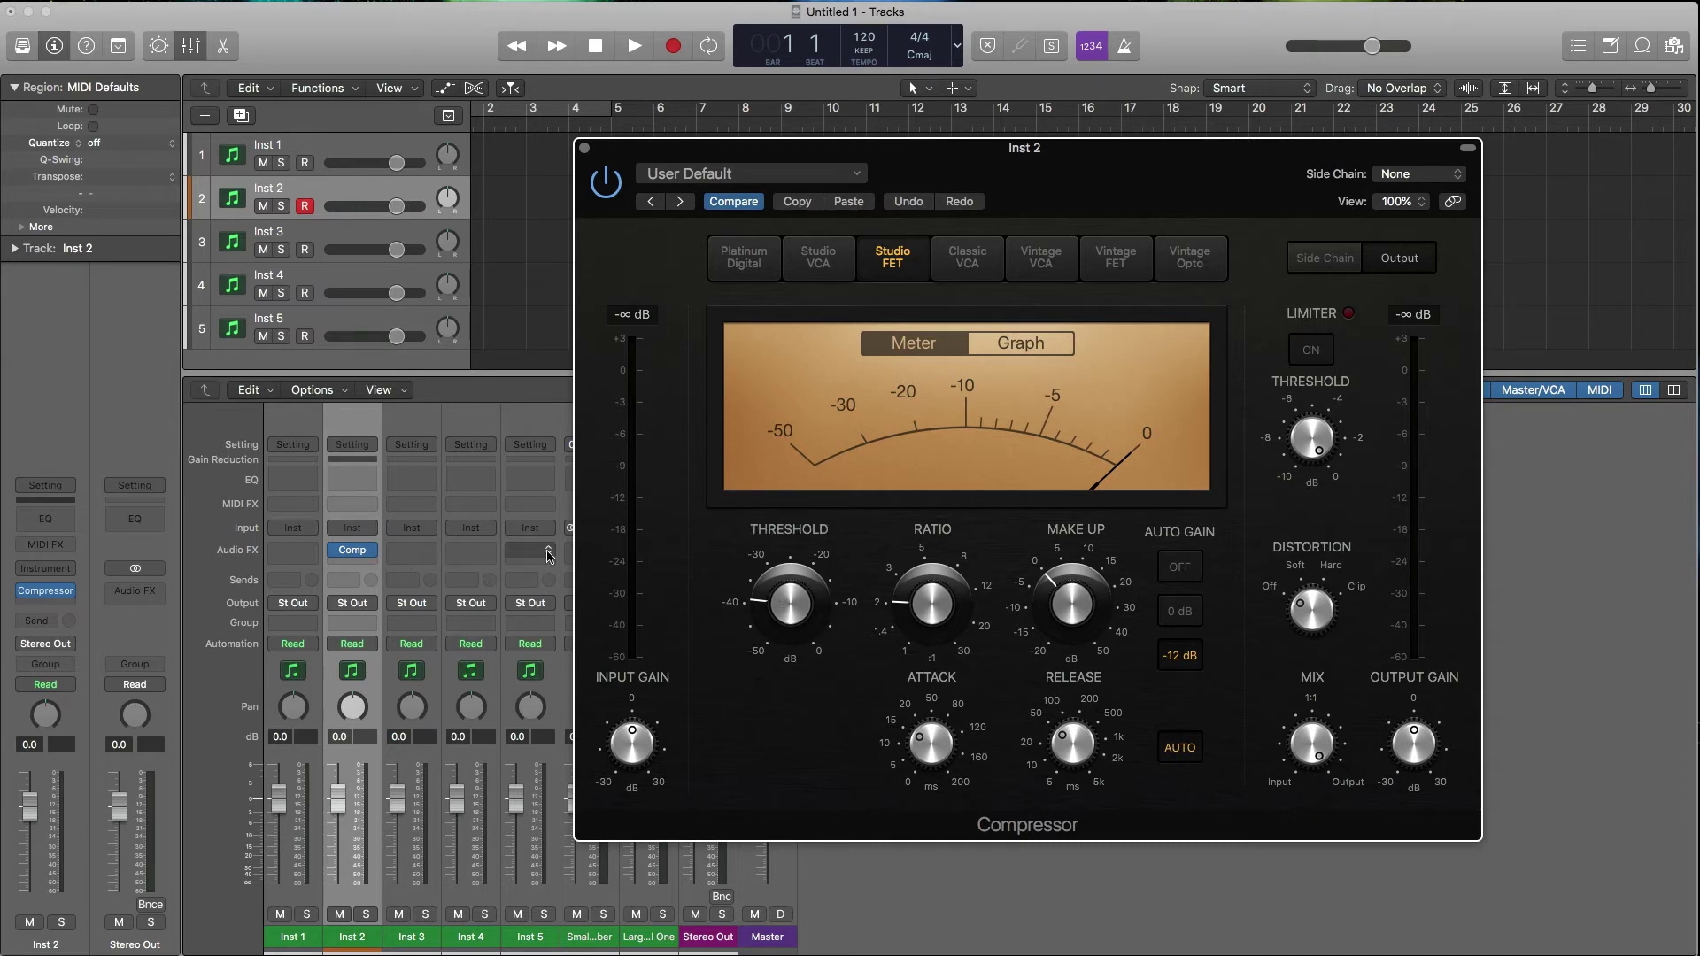
{"action": "left_click_drag", "start_coordinate": [622, 159], "coordinate": [619, 157]}
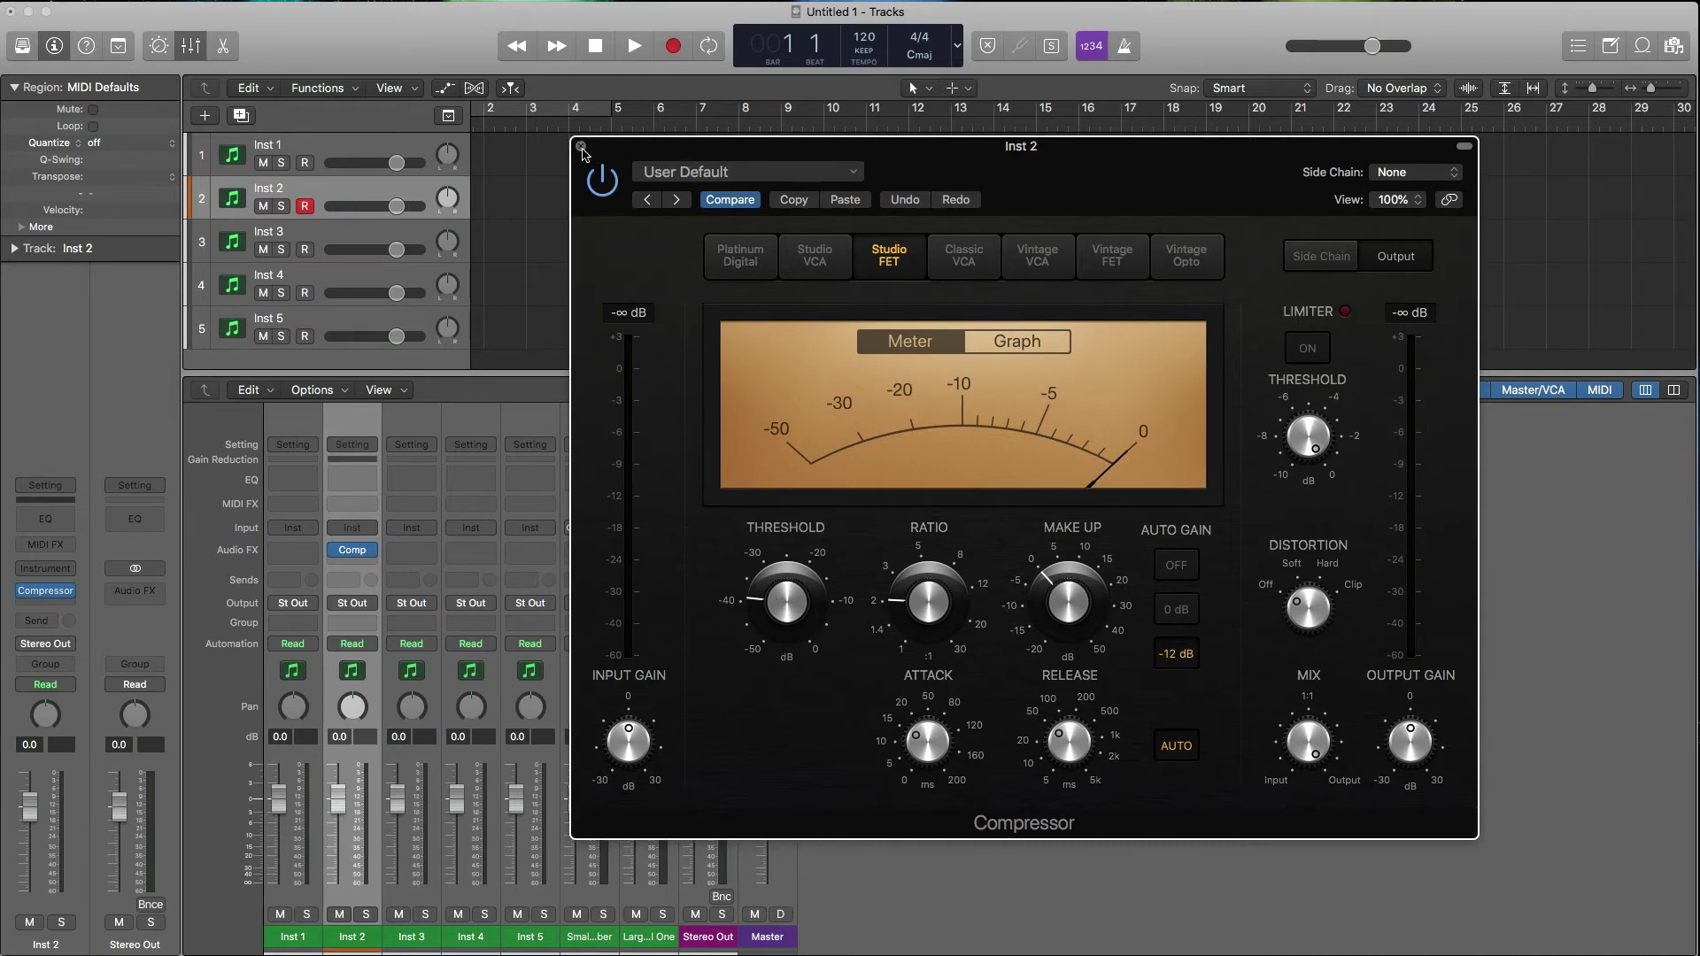
{"action": "left_click", "coordinate": [581, 146]}
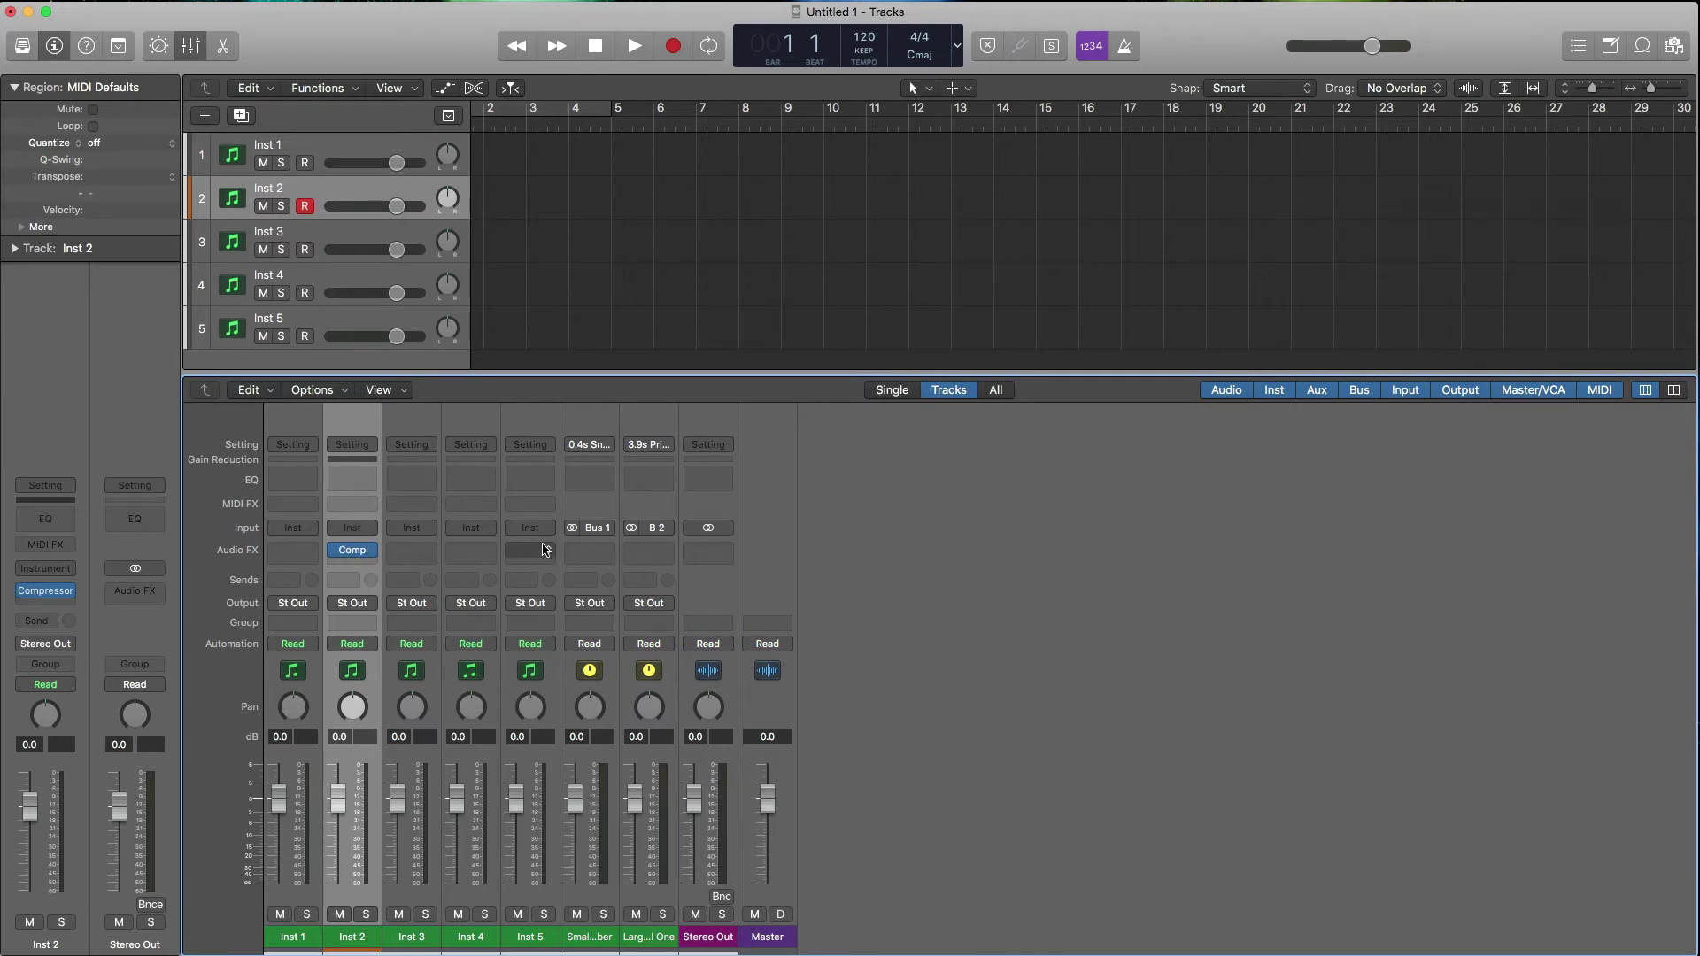
Copy the channel strip setting of Inst 2 and select the Inst 3, Inst 4 and Inst 5 channels
{"action": "mouse_move", "coordinate": [373, 555]}
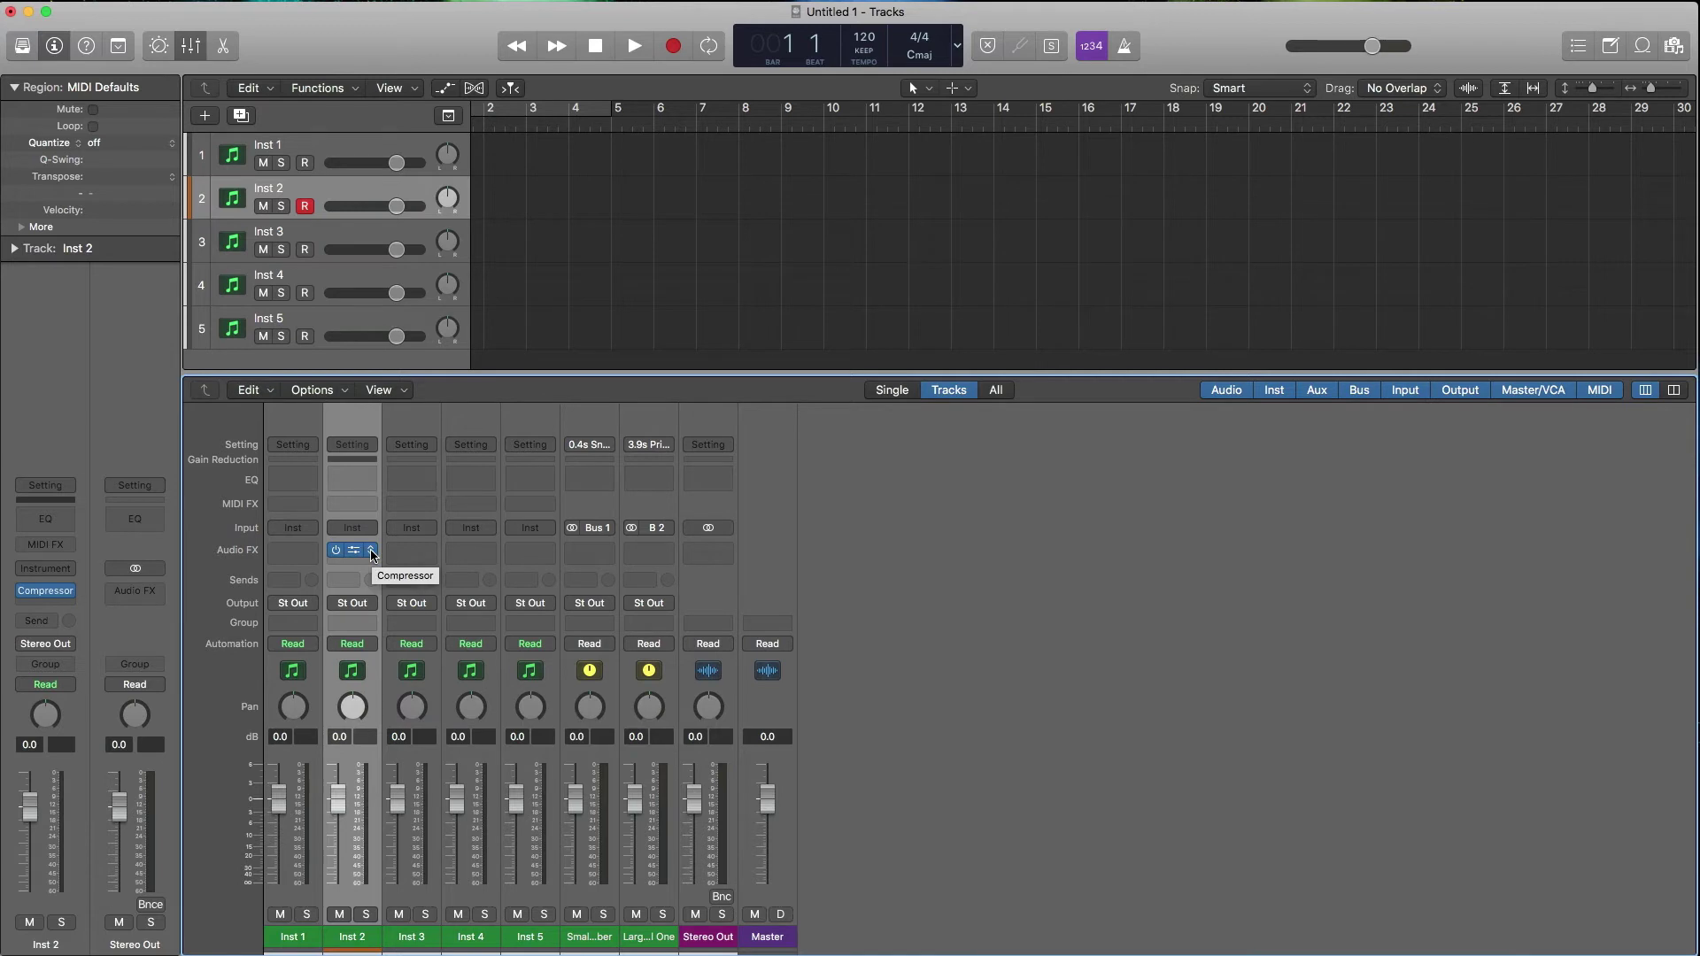
{"action": "left_click", "coordinate": [354, 444]}
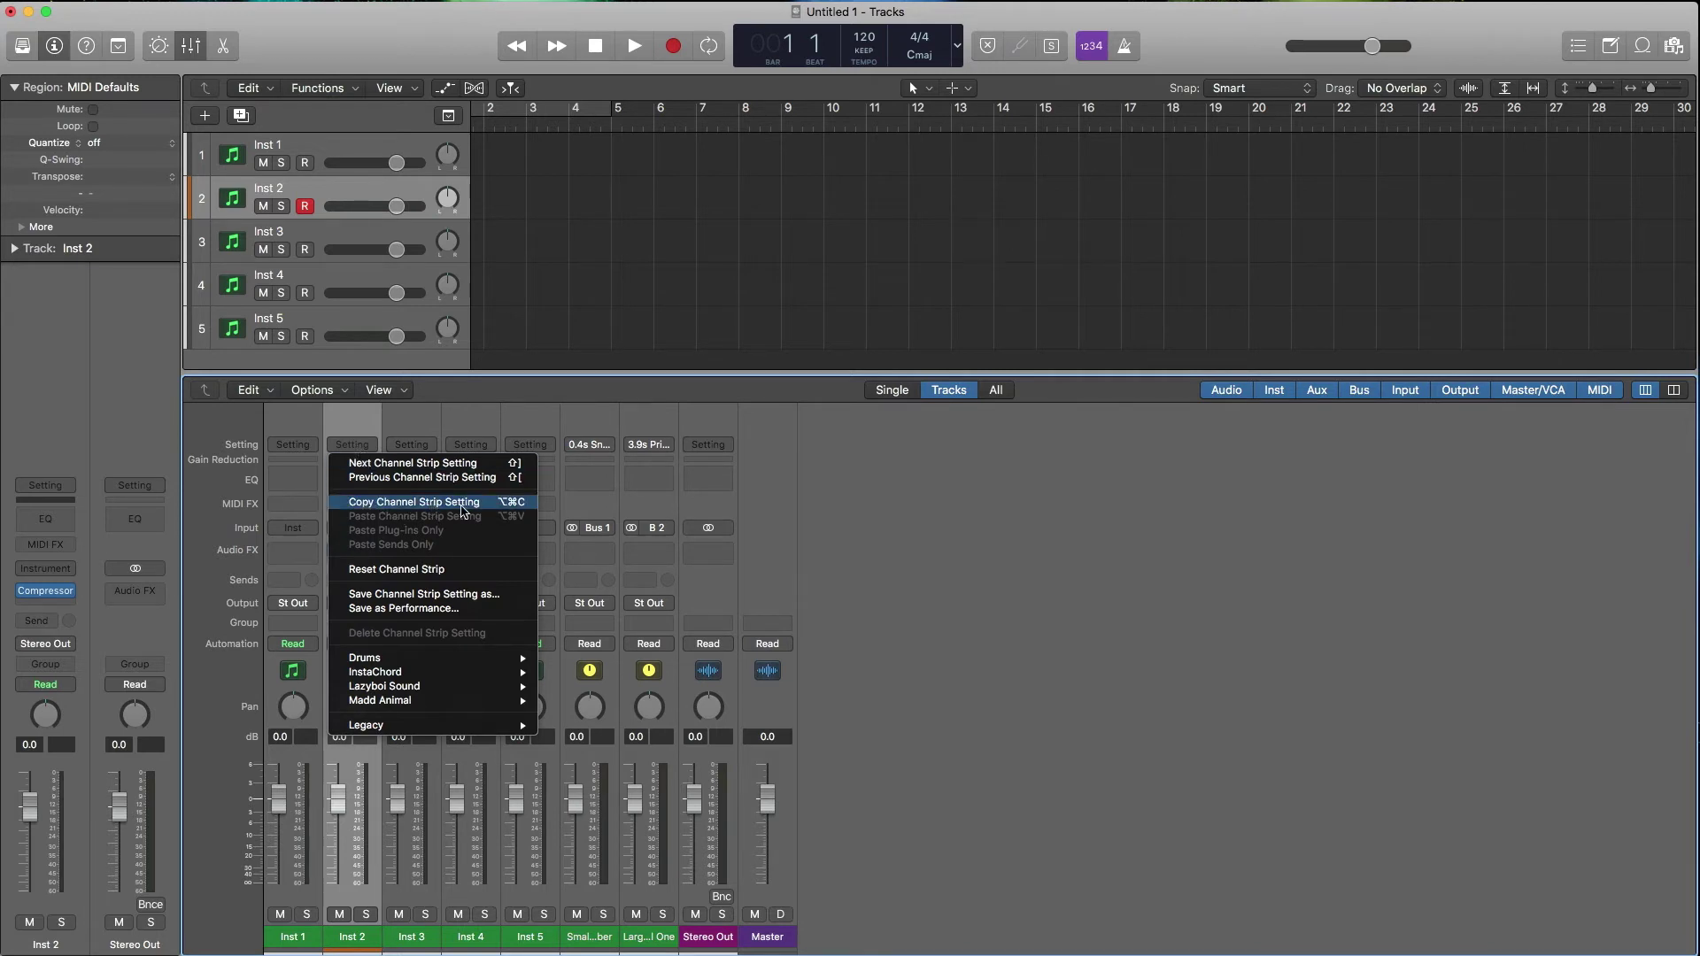
{"action": "left_click", "coordinate": [435, 502]}
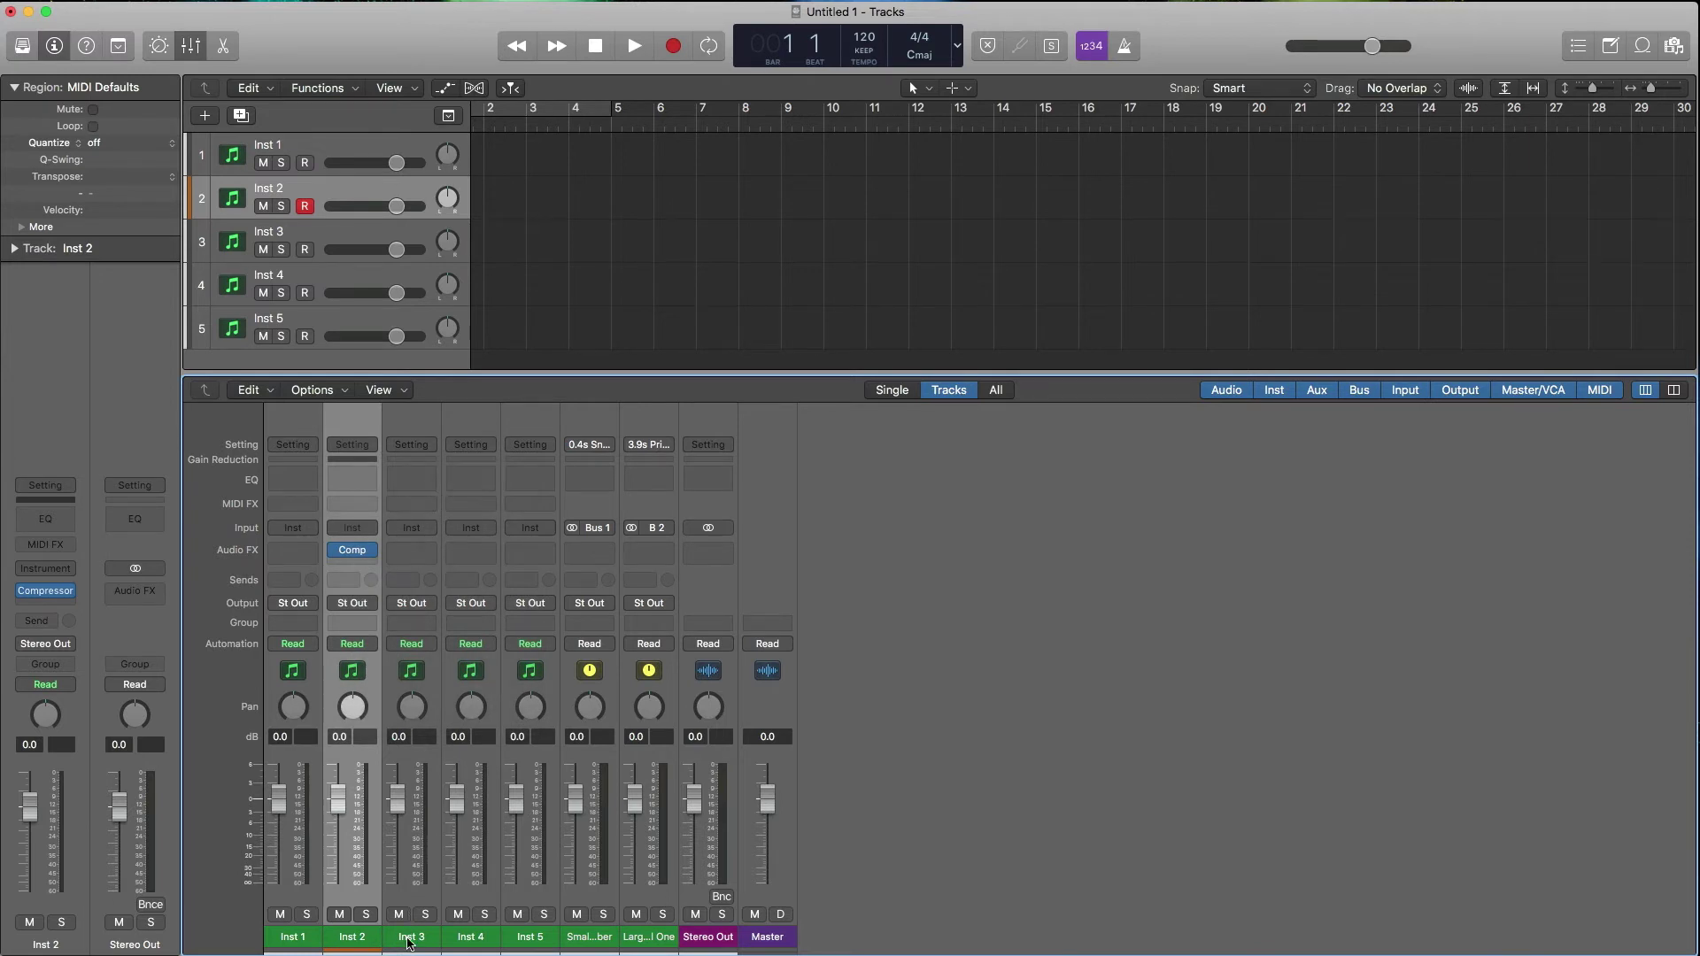
{"action": "left_click_drag", "start_coordinate": [409, 944], "coordinate": [532, 946]}
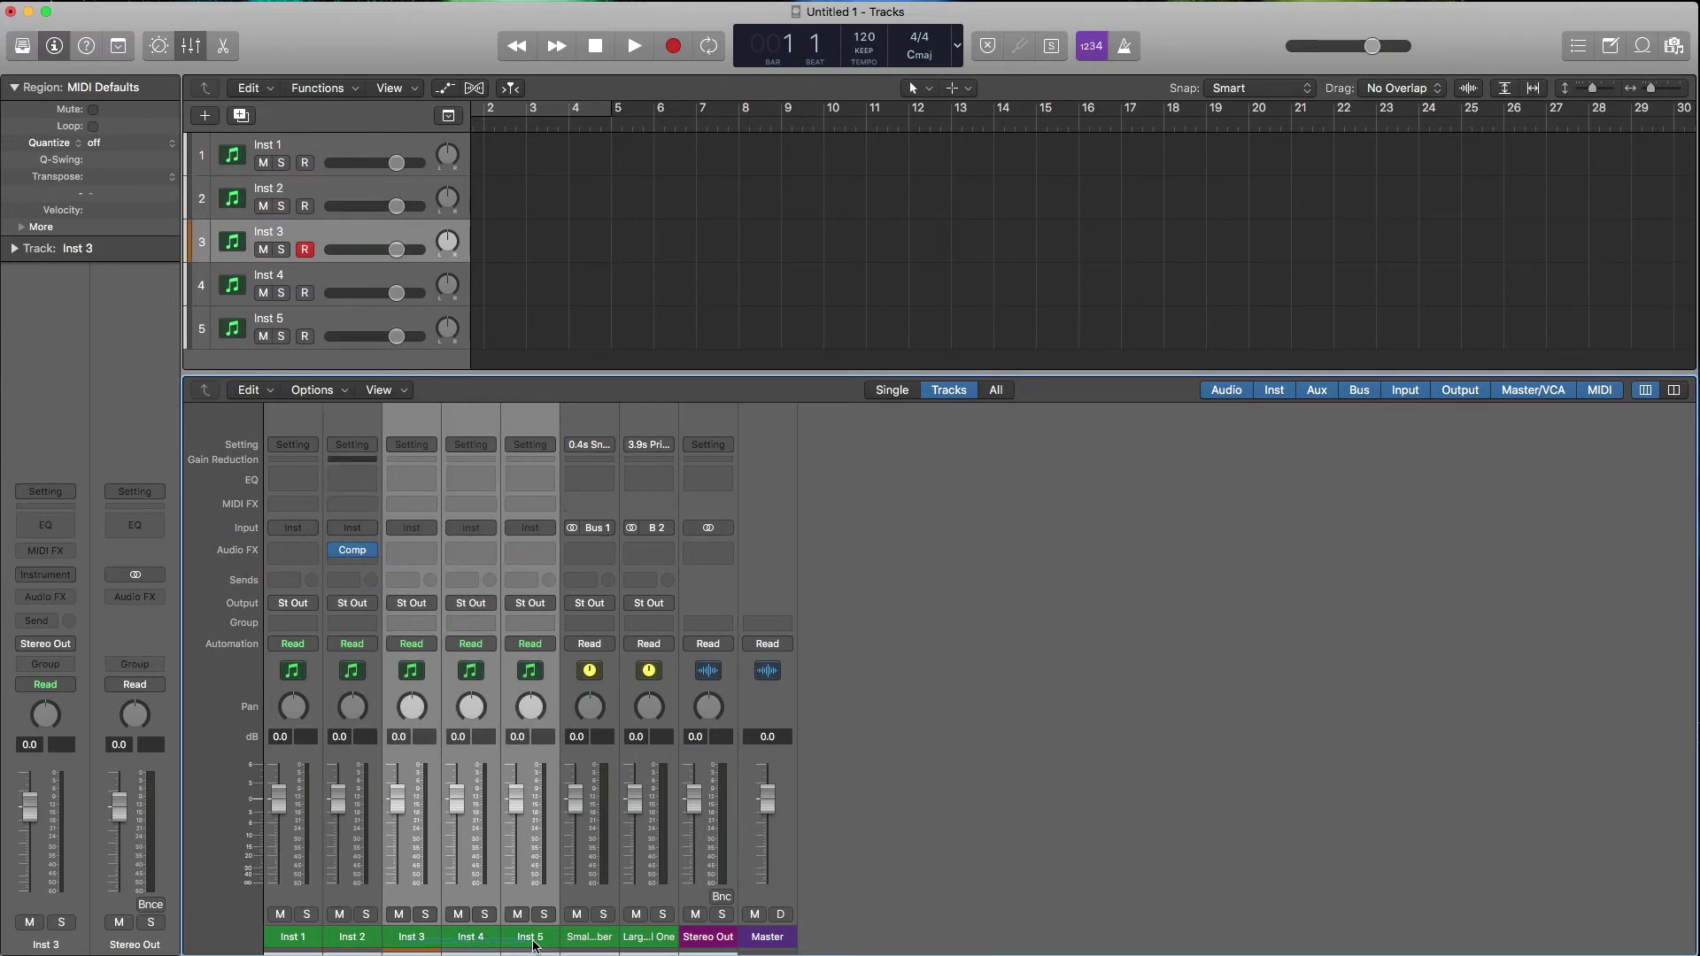
Try Paste Plug-ins Only on the selected Inst 3 to Inst 5 channels and check the Inst 3 Compressor's settings
{"action": "left_click", "coordinate": [423, 449]}
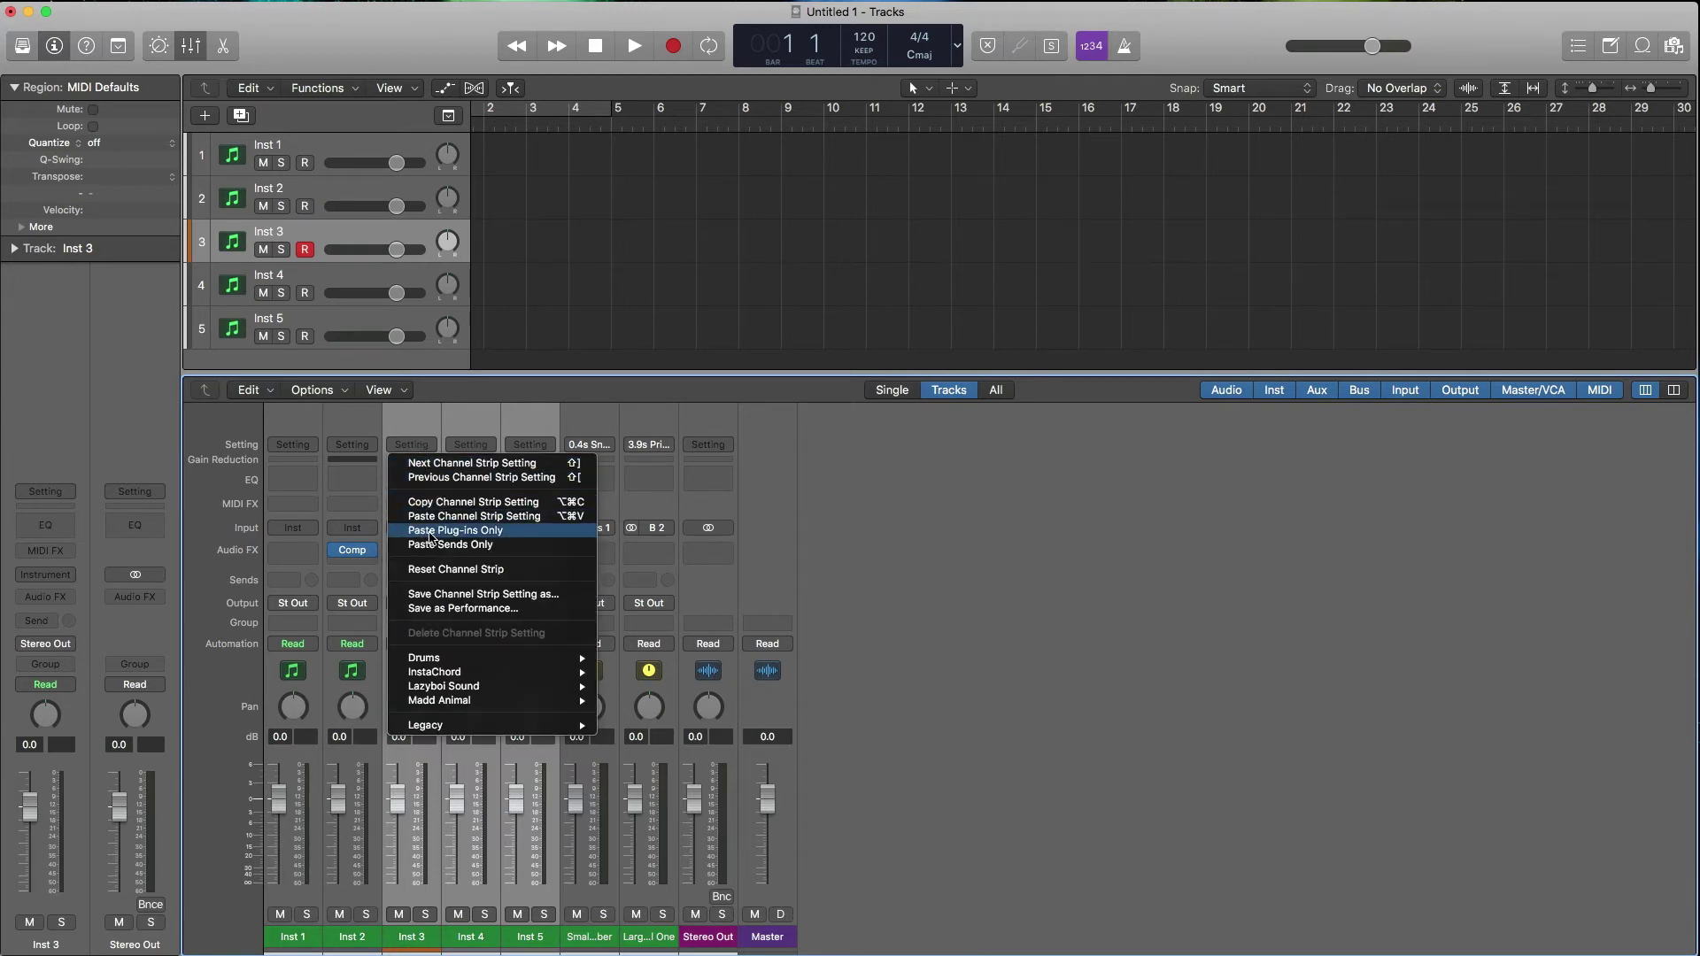
{"action": "left_click", "coordinate": [431, 534]}
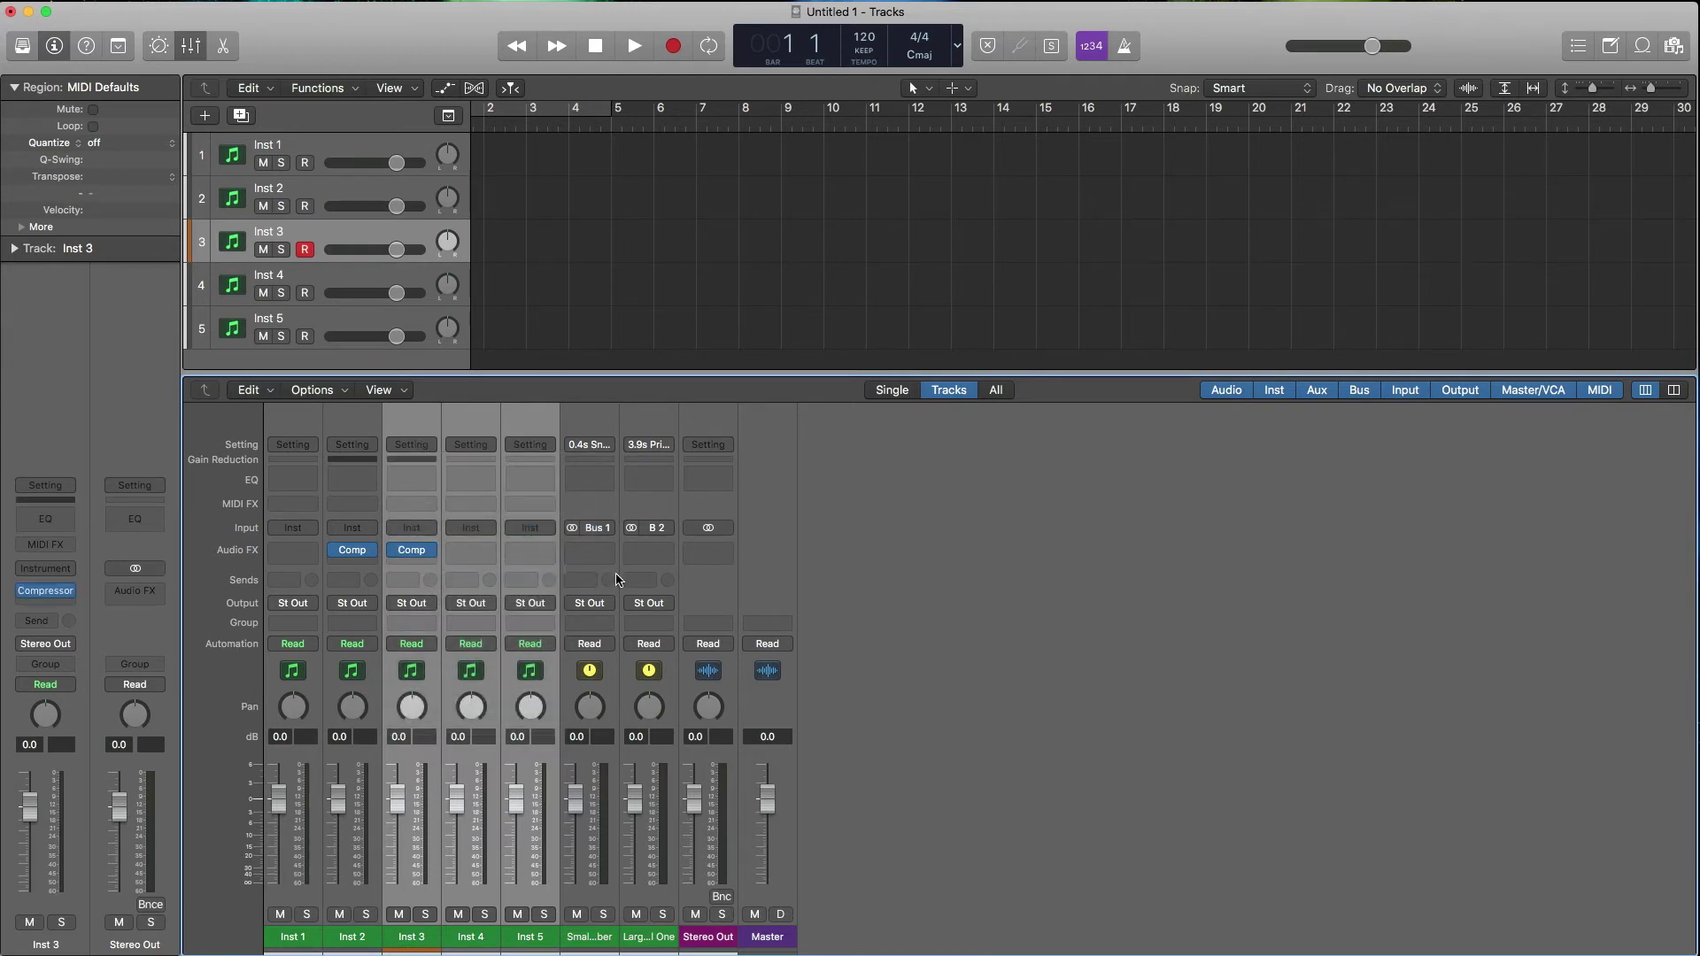
{"action": "left_click", "coordinate": [410, 550]}
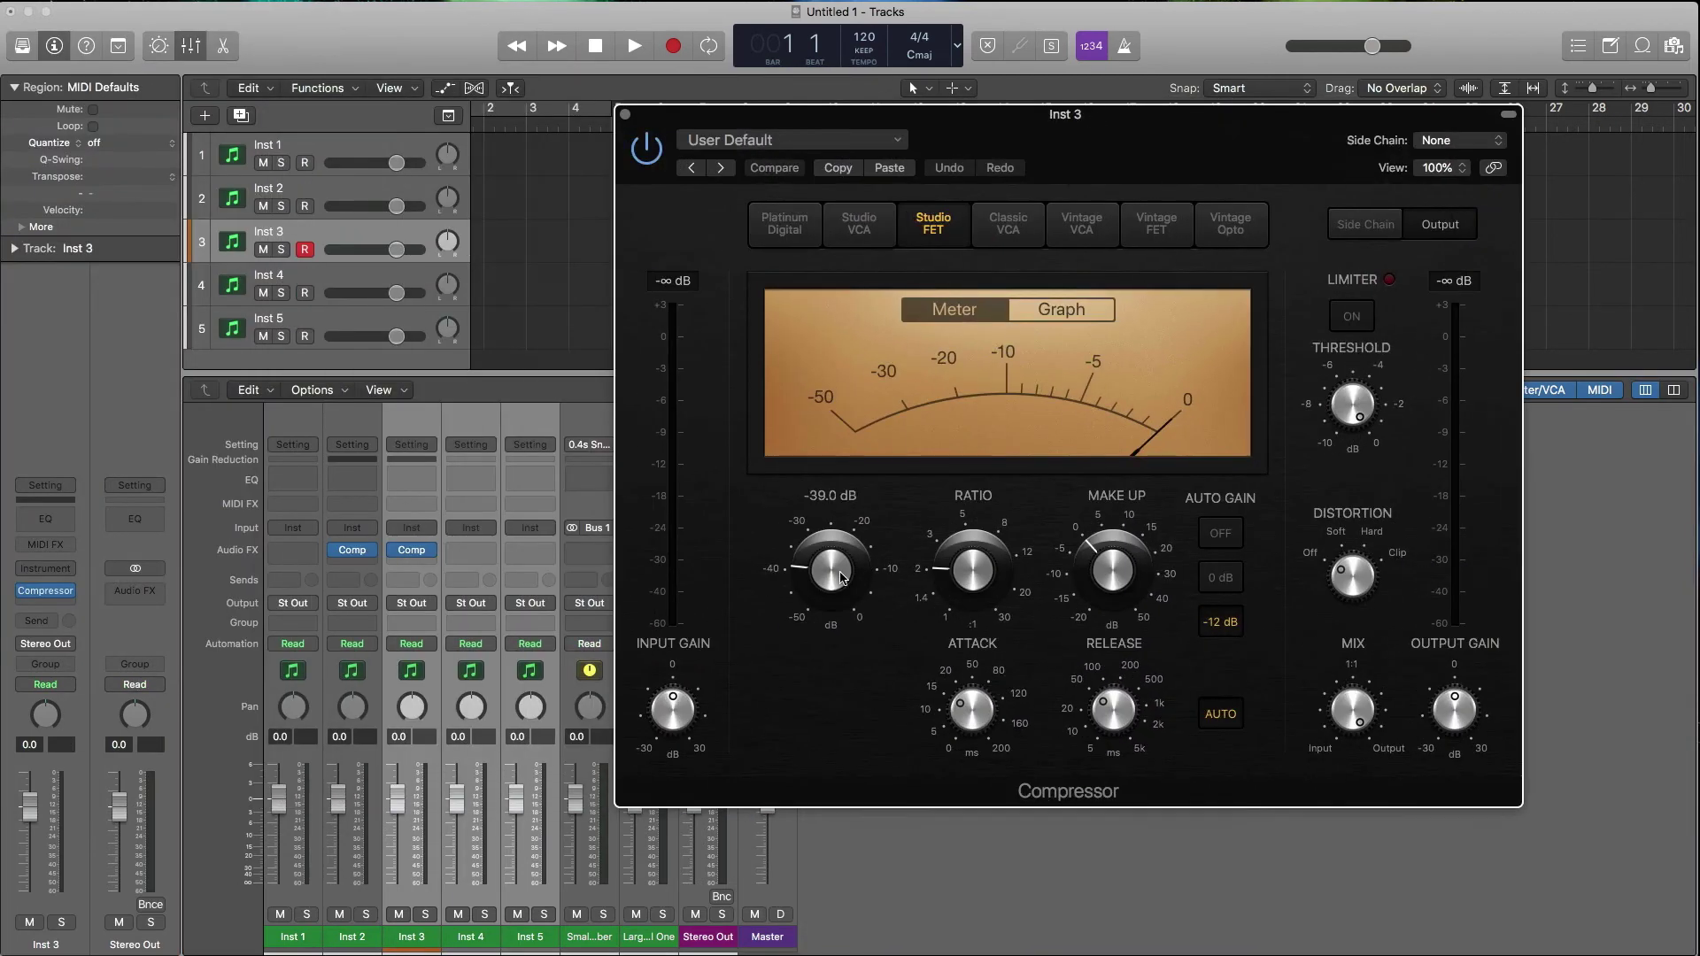
{"action": "left_click", "coordinate": [624, 115]}
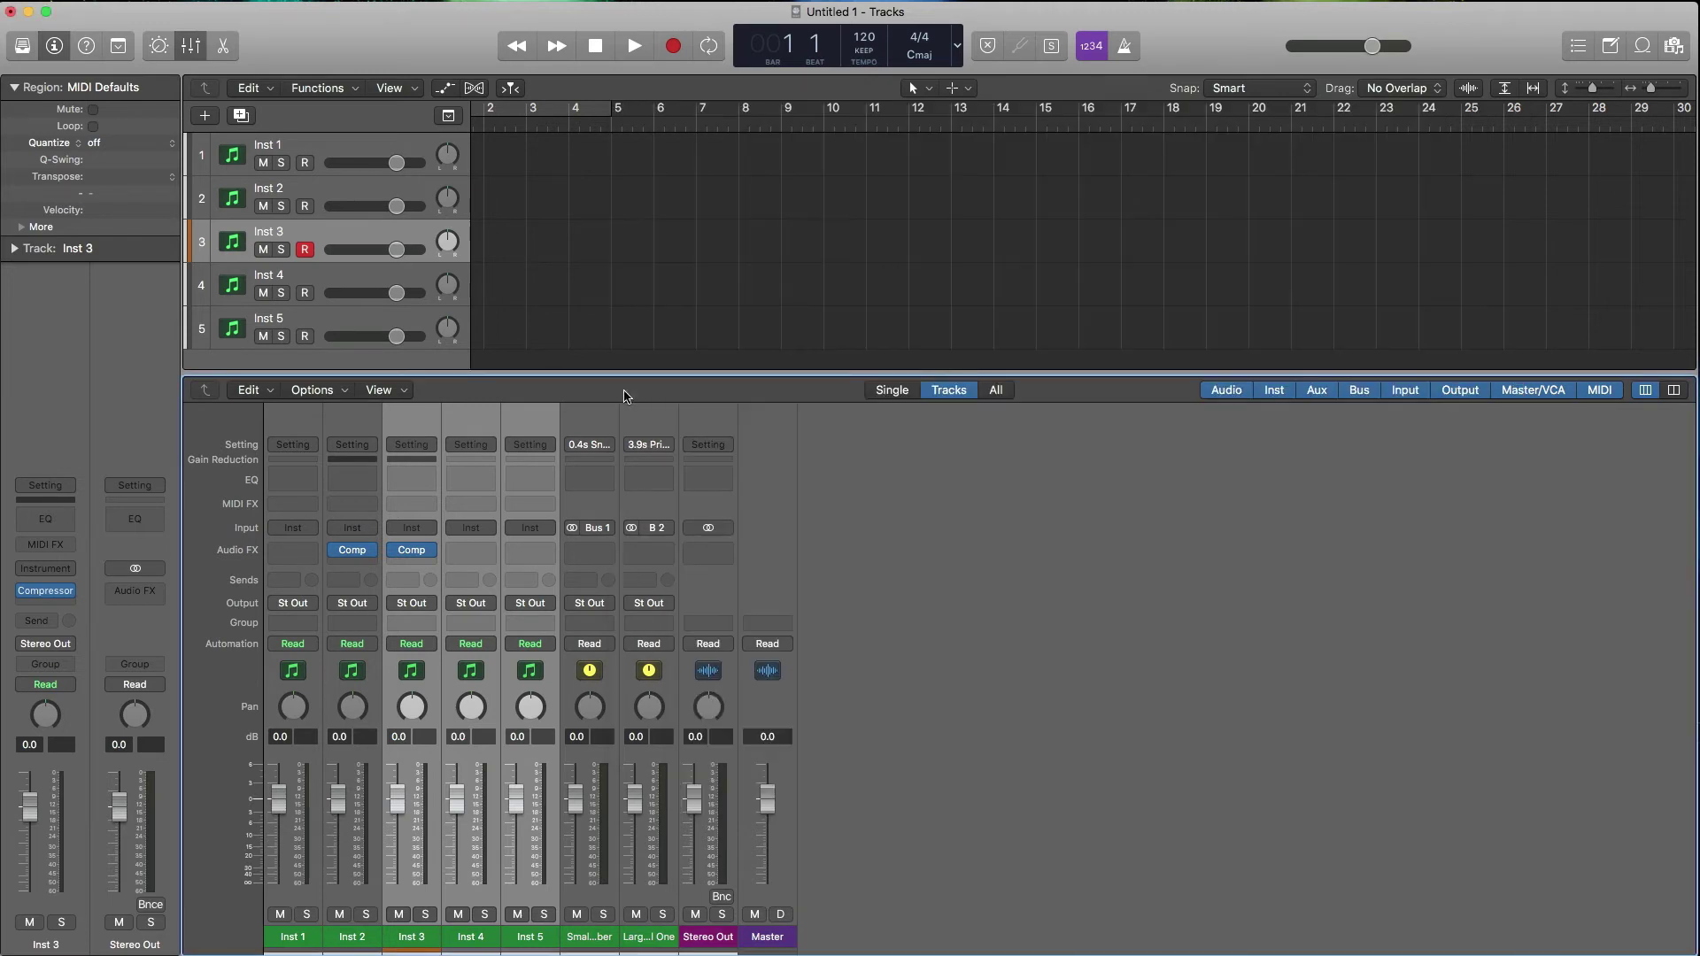
Remove the Compressor from Inst 3 and try Paste Channel Strip Setting from the Inst 3 strip's setting options
{"action": "left_click", "coordinate": [429, 555]}
{"action": "left_click", "coordinate": [431, 581]}
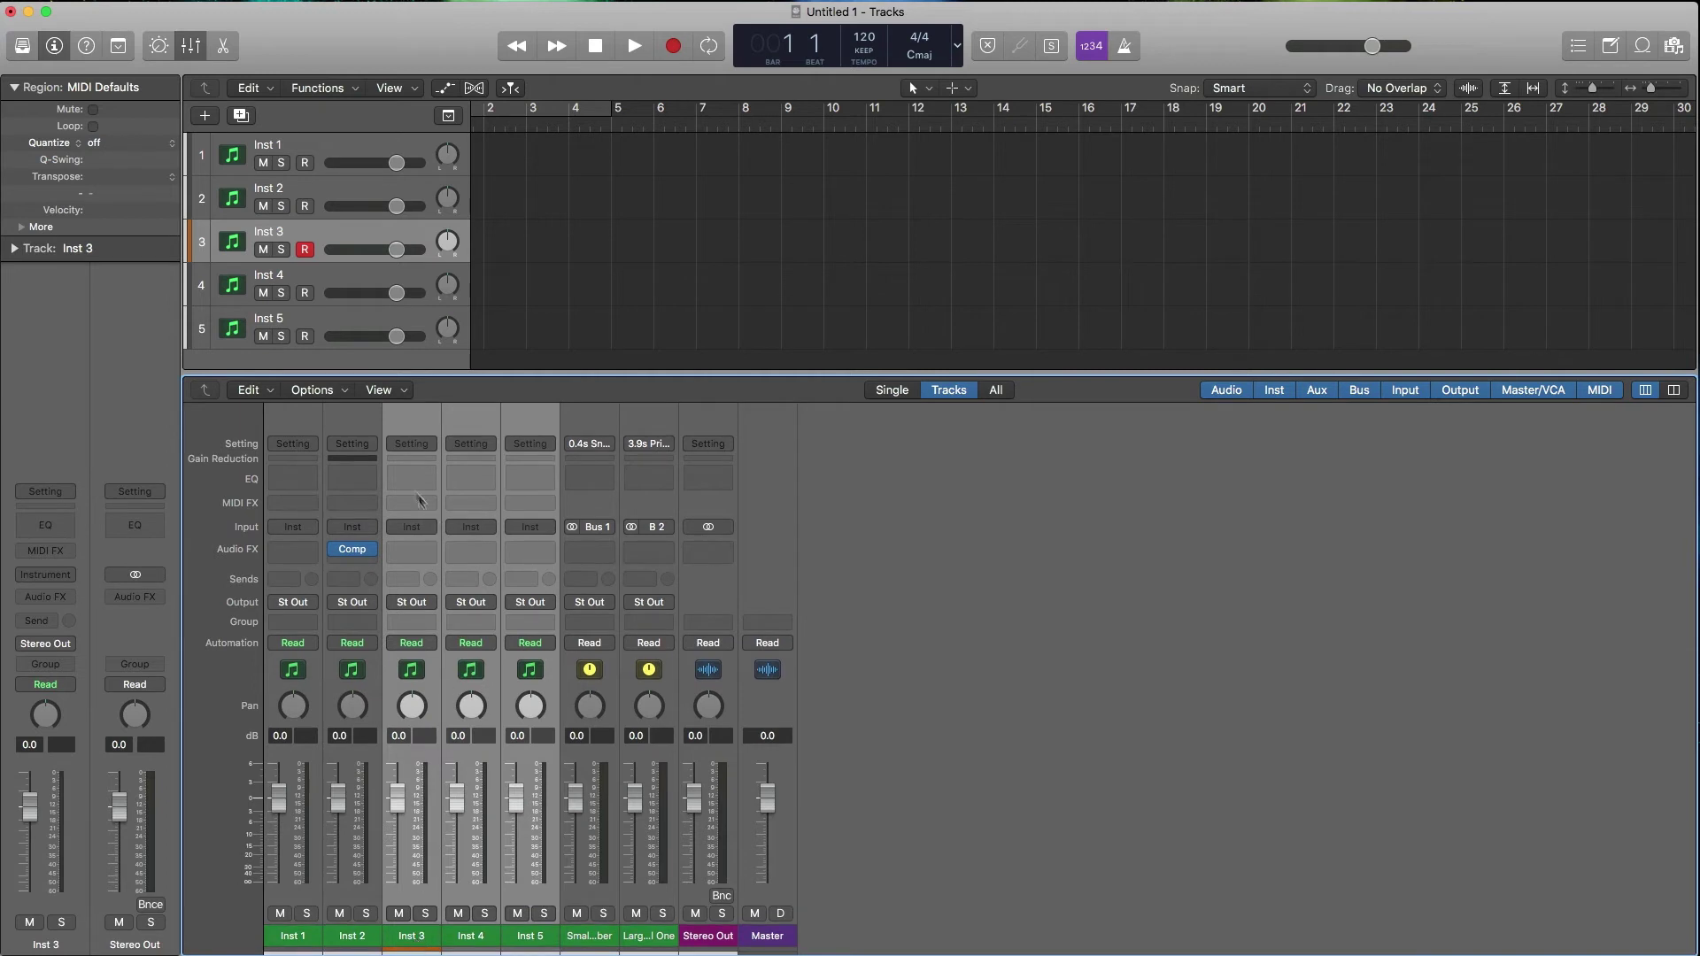
{"action": "left_click", "coordinate": [411, 446]}
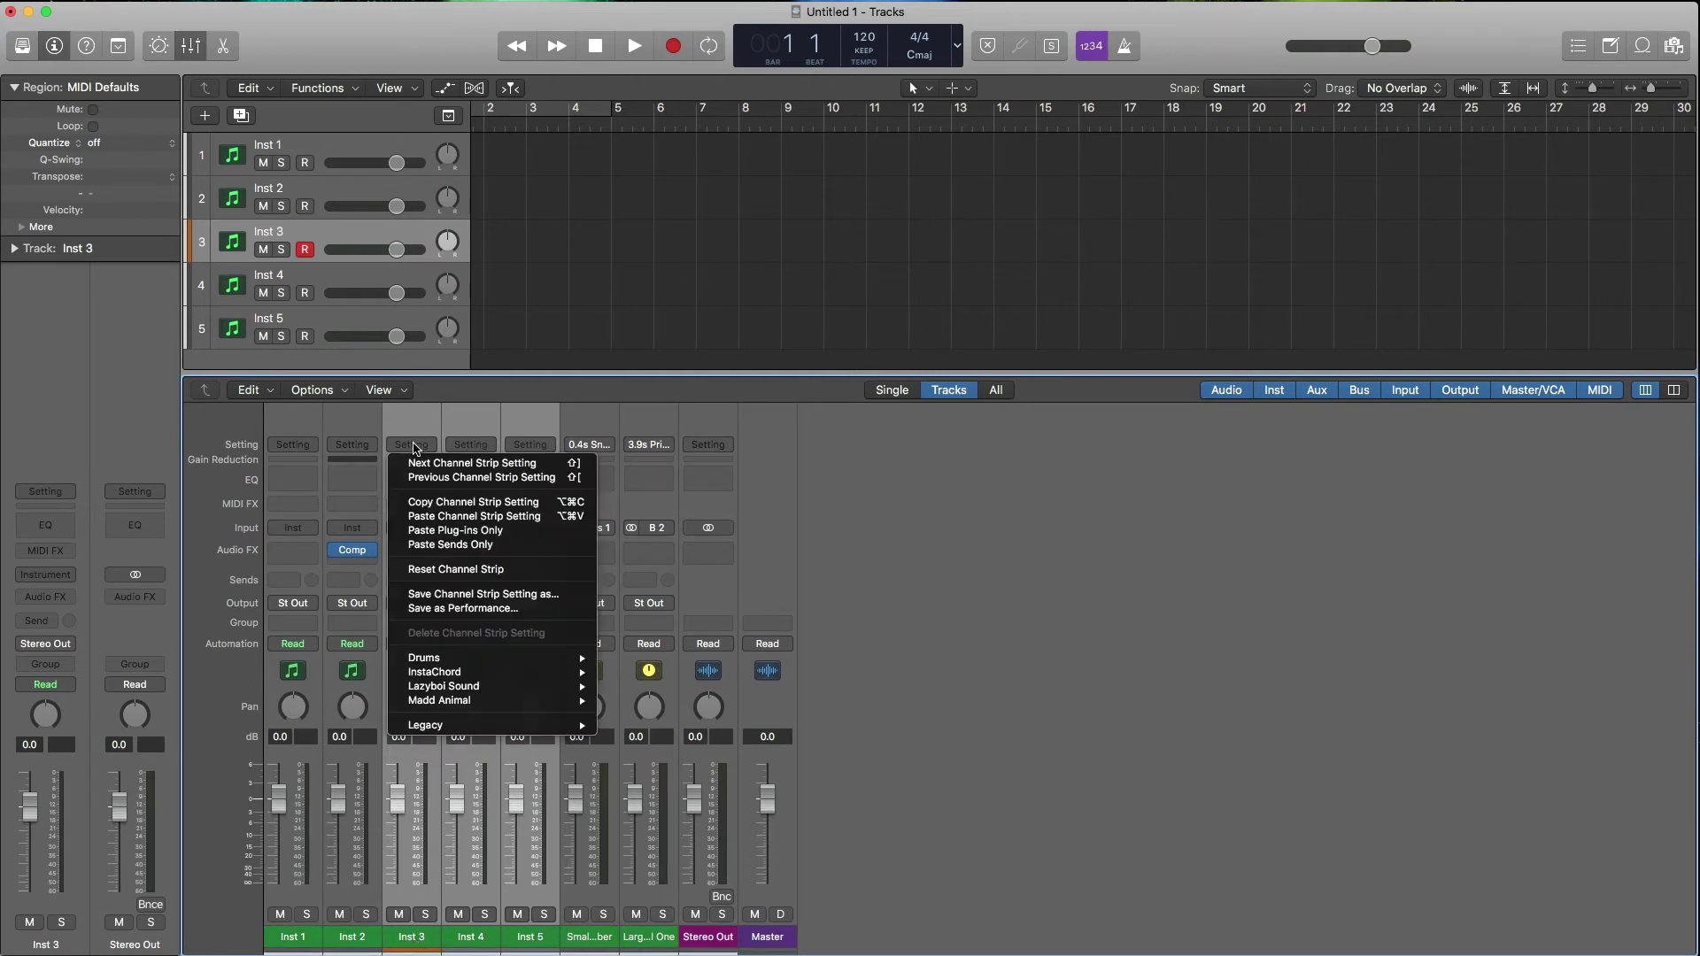
{"action": "left_click", "coordinate": [428, 531]}
{"action": "left_click", "coordinate": [413, 445]}
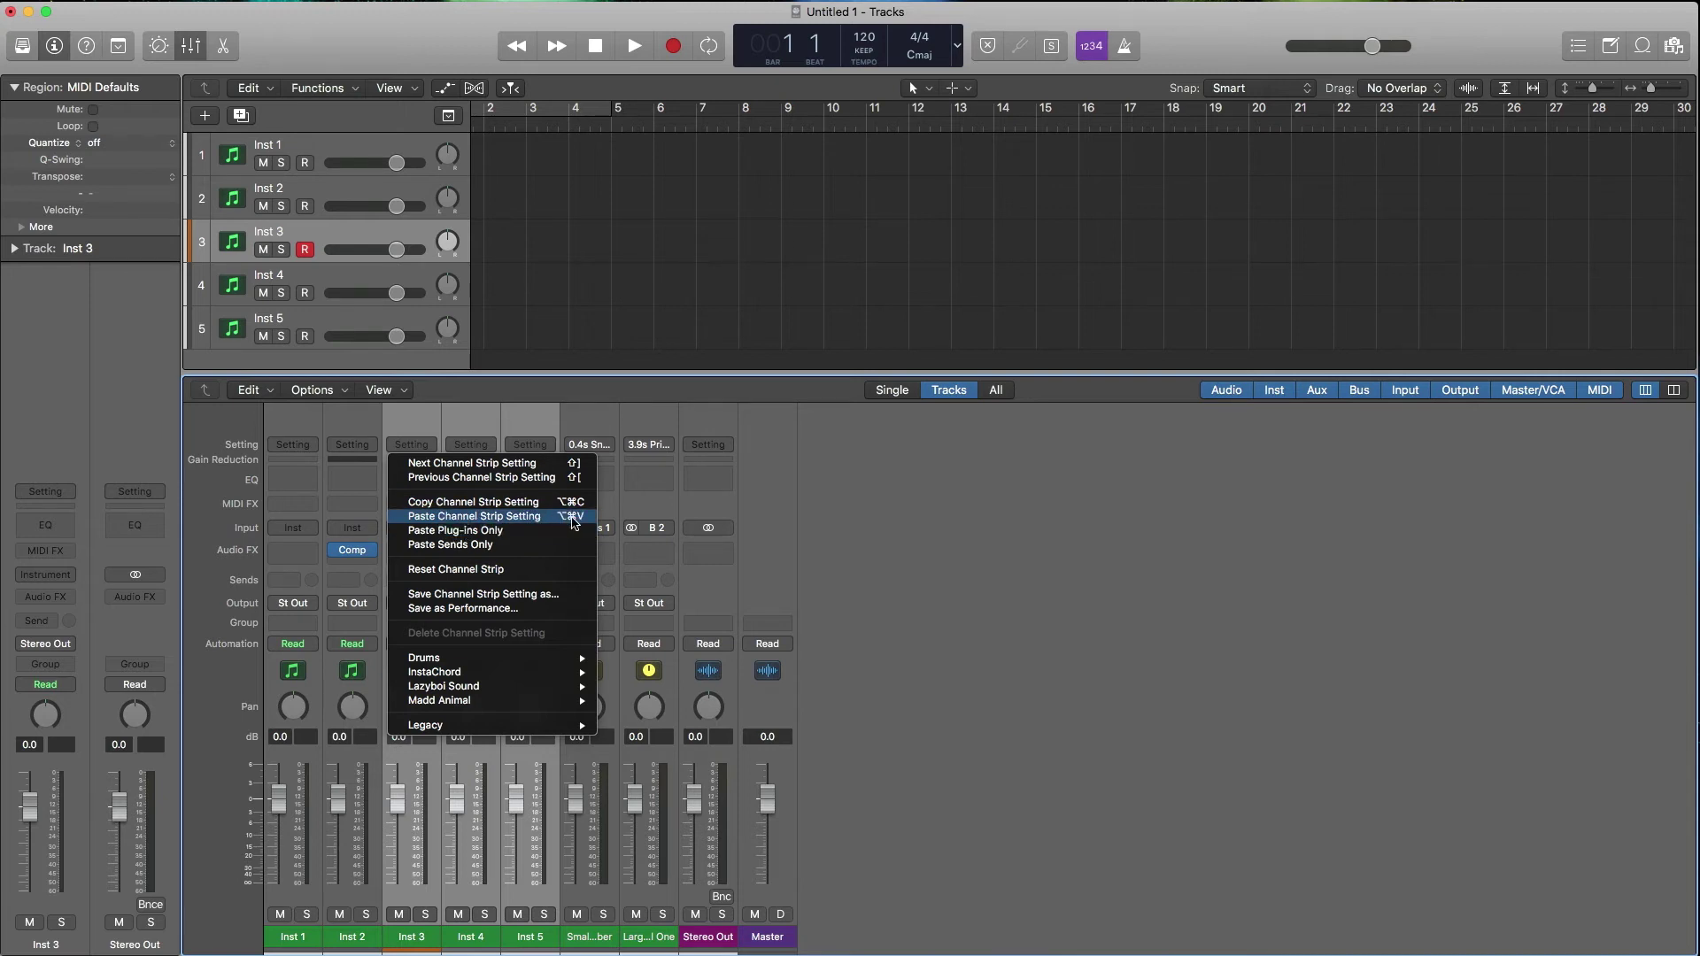
{"action": "left_click", "coordinate": [487, 518]}
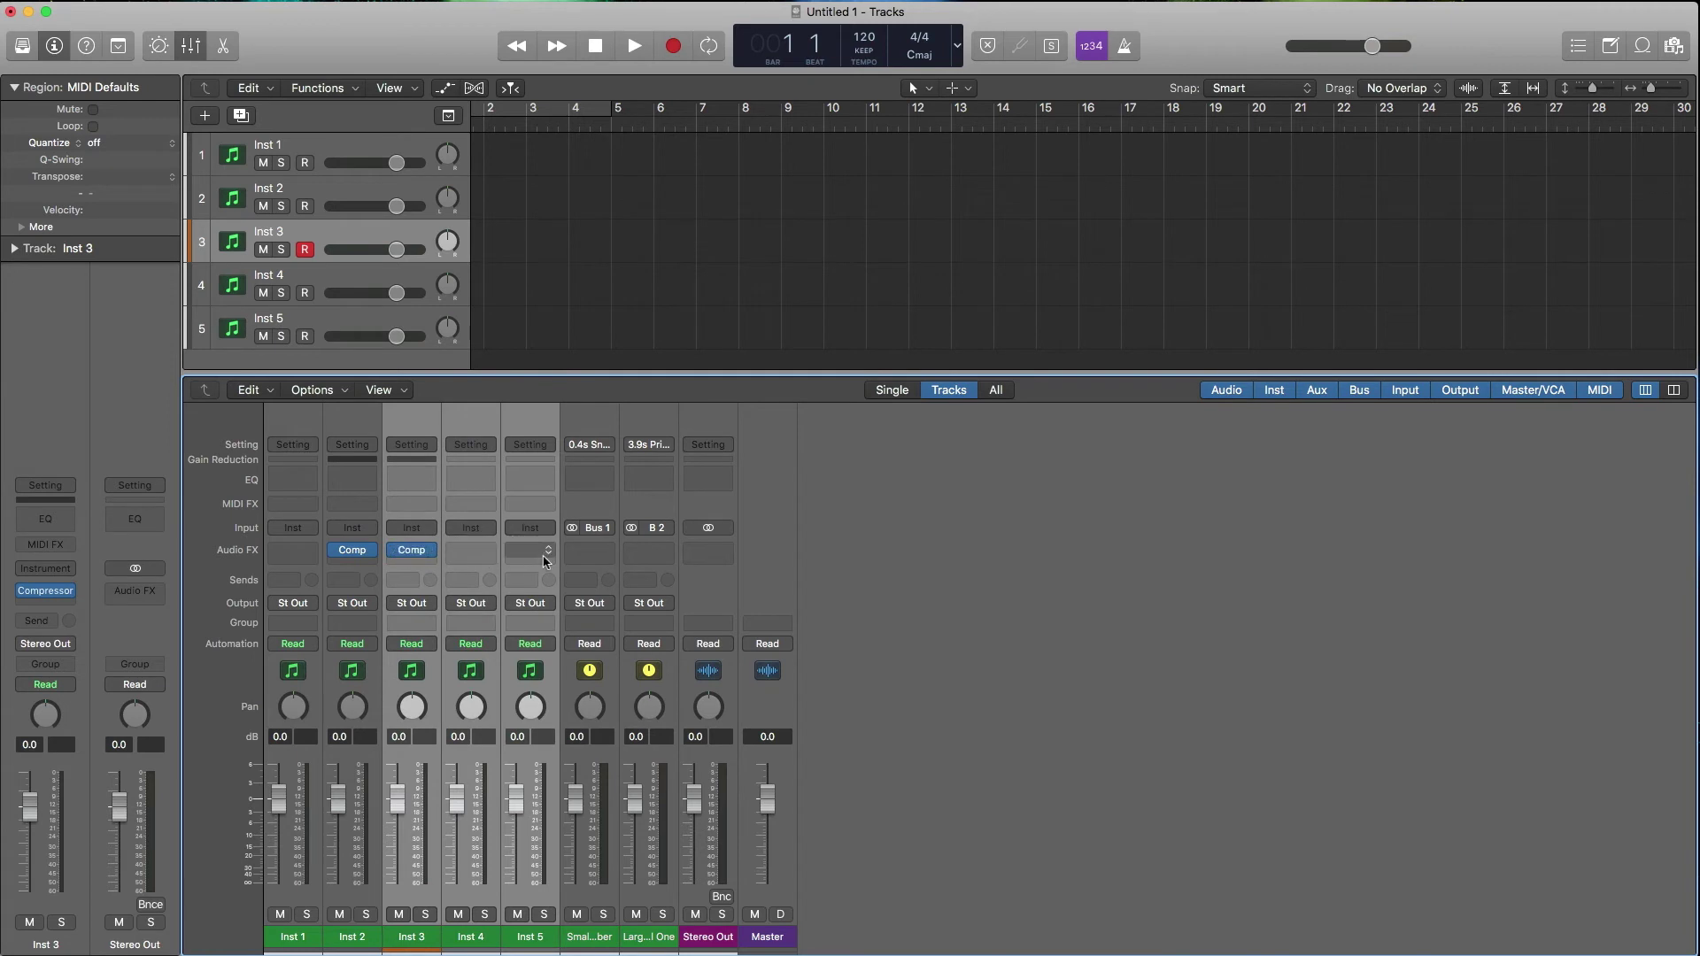
Remove the pasted Compressor from the Inst 3 channel again
{"action": "left_click", "coordinate": [434, 556]}
{"action": "left_click", "coordinate": [430, 577]}
{"action": "left_click", "coordinate": [410, 555]}
{"action": "left_click", "coordinate": [410, 546]}
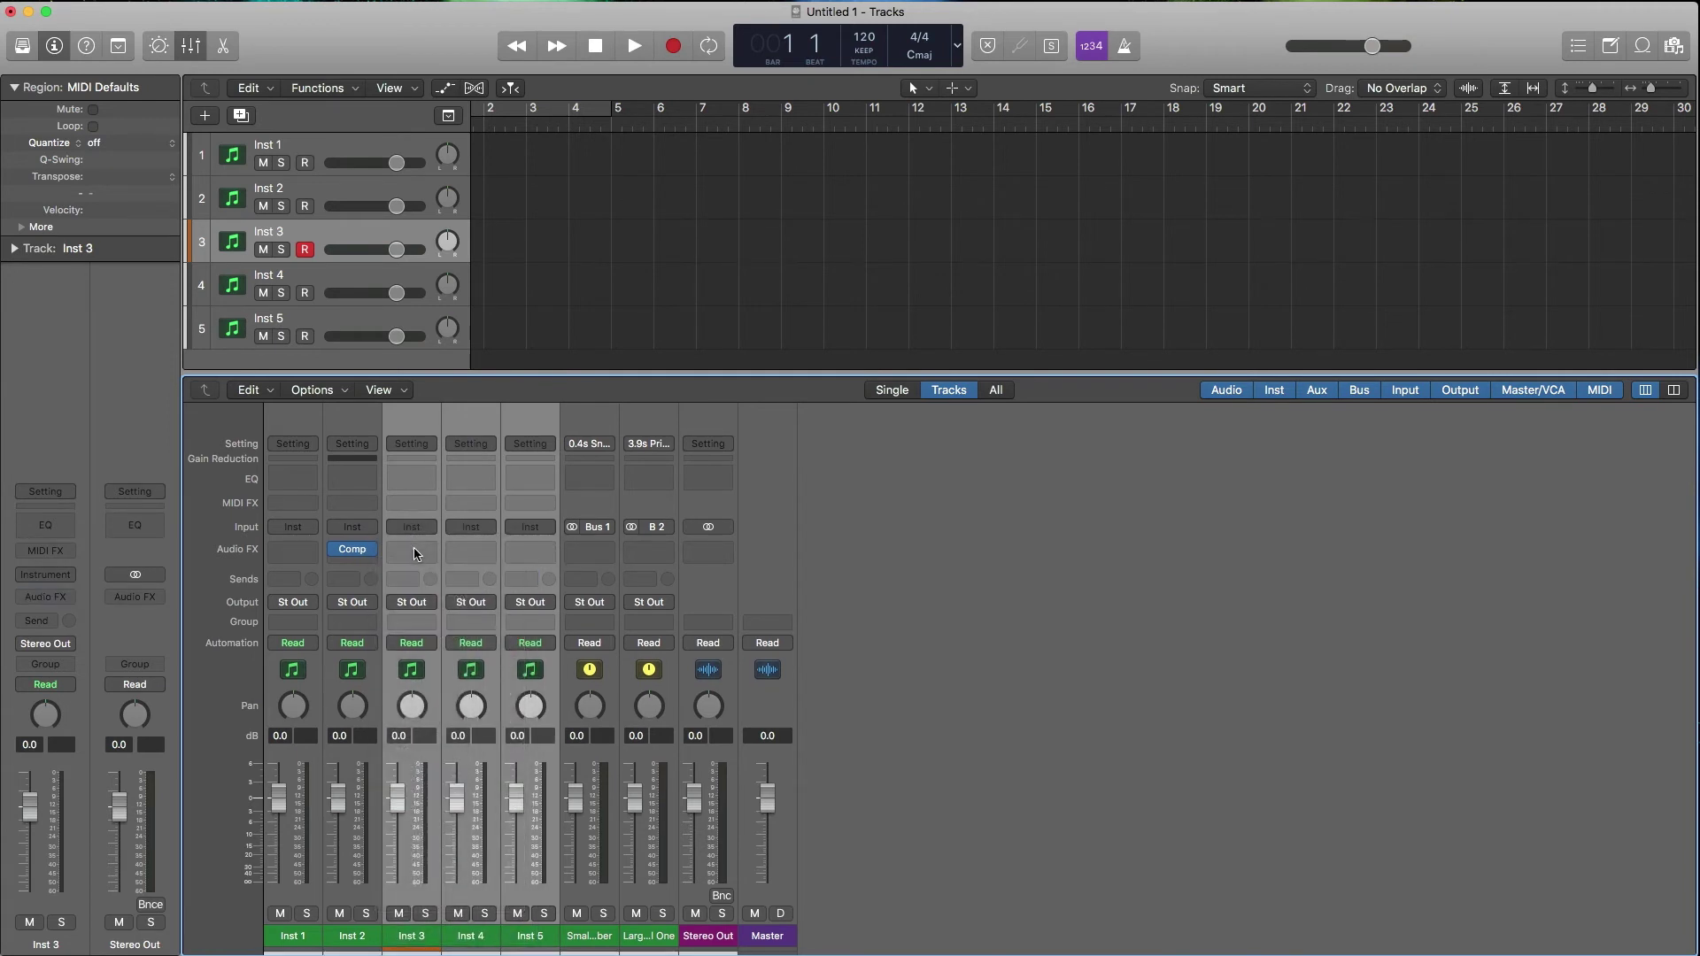
{"action": "left_click", "coordinate": [412, 549]}
Paste the copied Inst 2 channel strip setting onto the selected Inst 3, Inst 4 and Inst 5 channels together
{"action": "left_click", "coordinate": [405, 448]}
{"action": "left_click", "coordinate": [407, 445]}
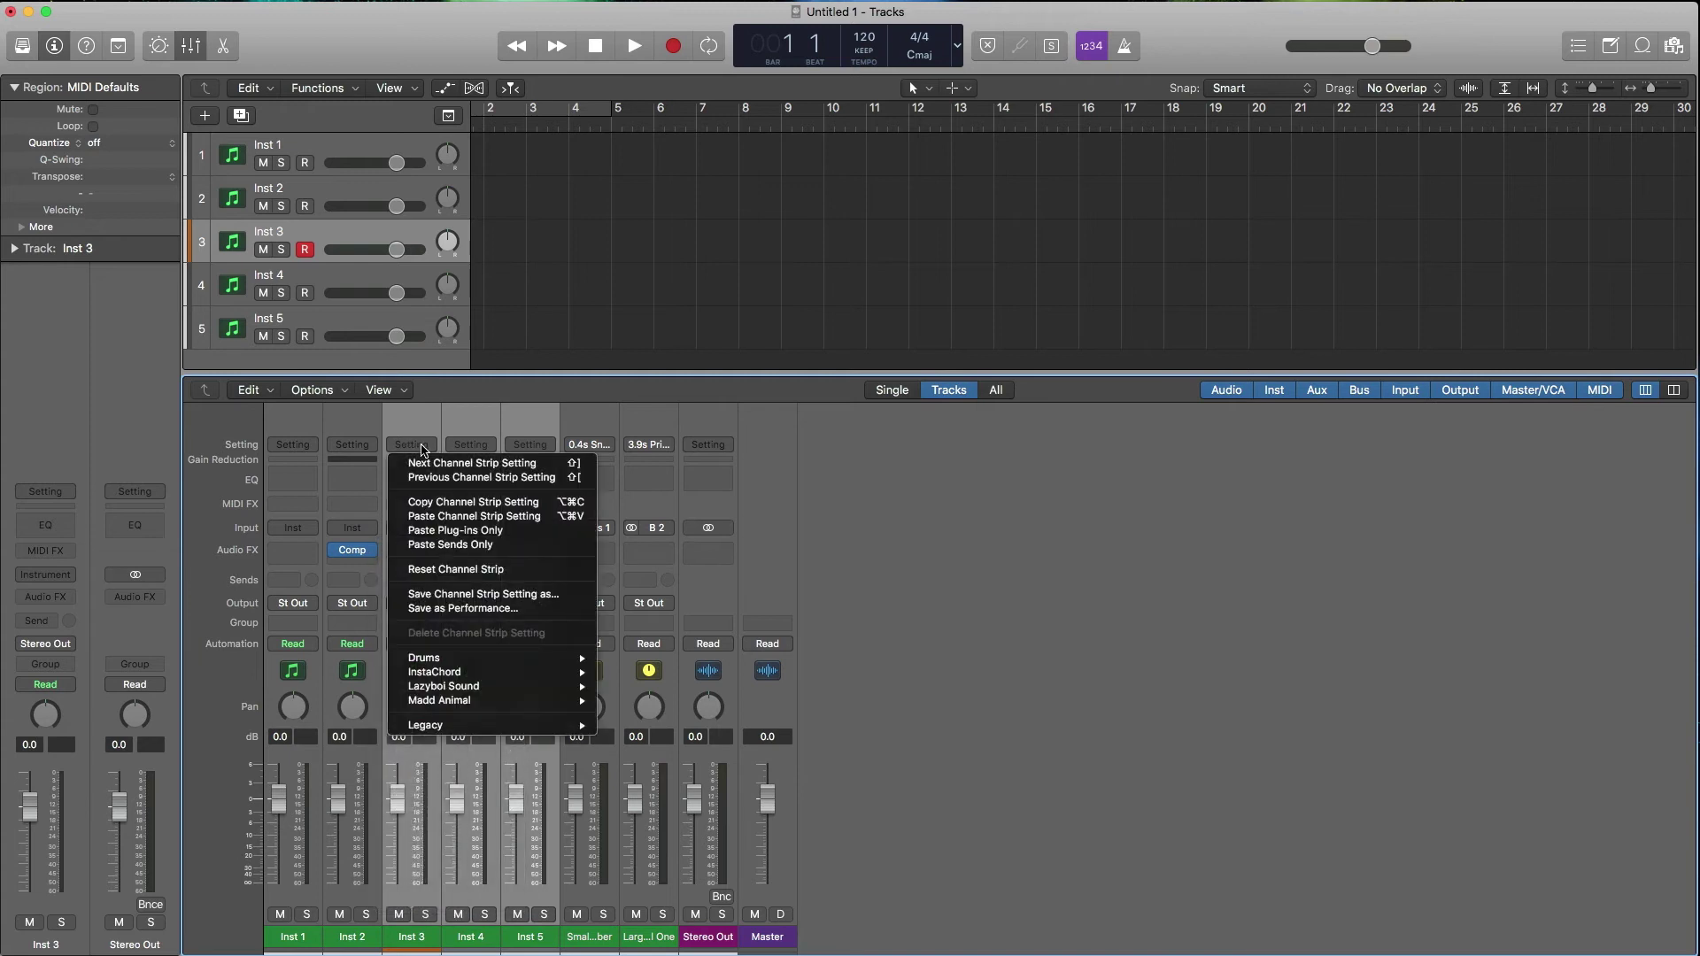
{"action": "left_click", "coordinate": [563, 518]}
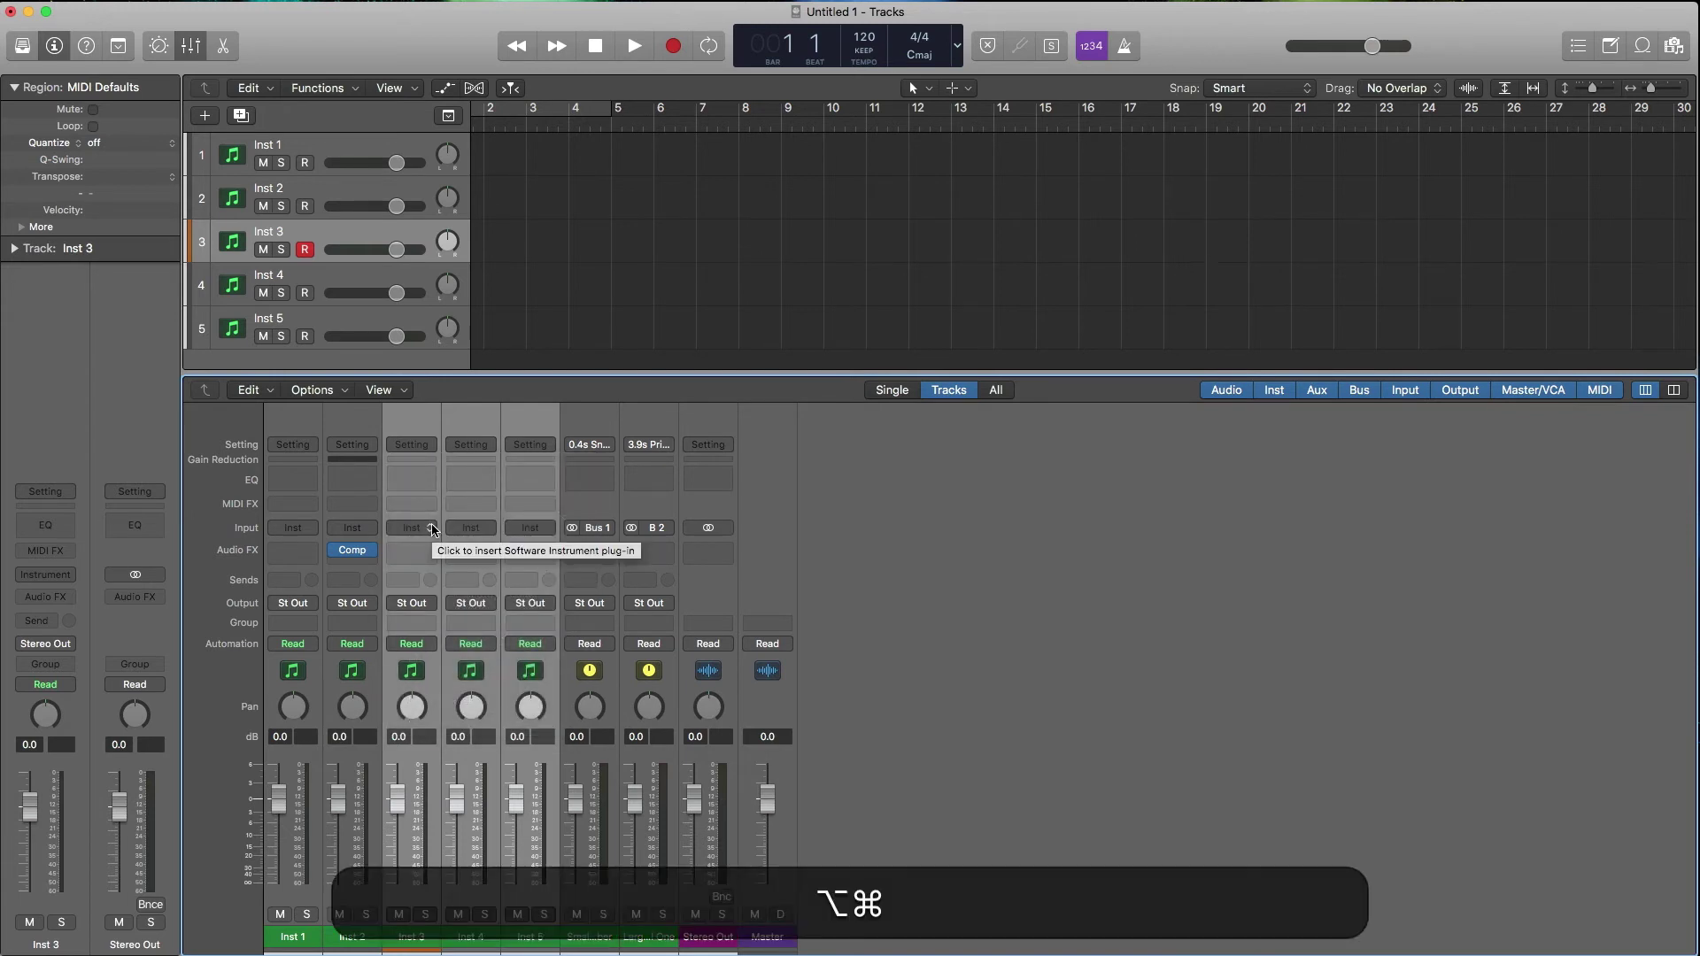
{"action": "key", "text": "alt+super+v"}
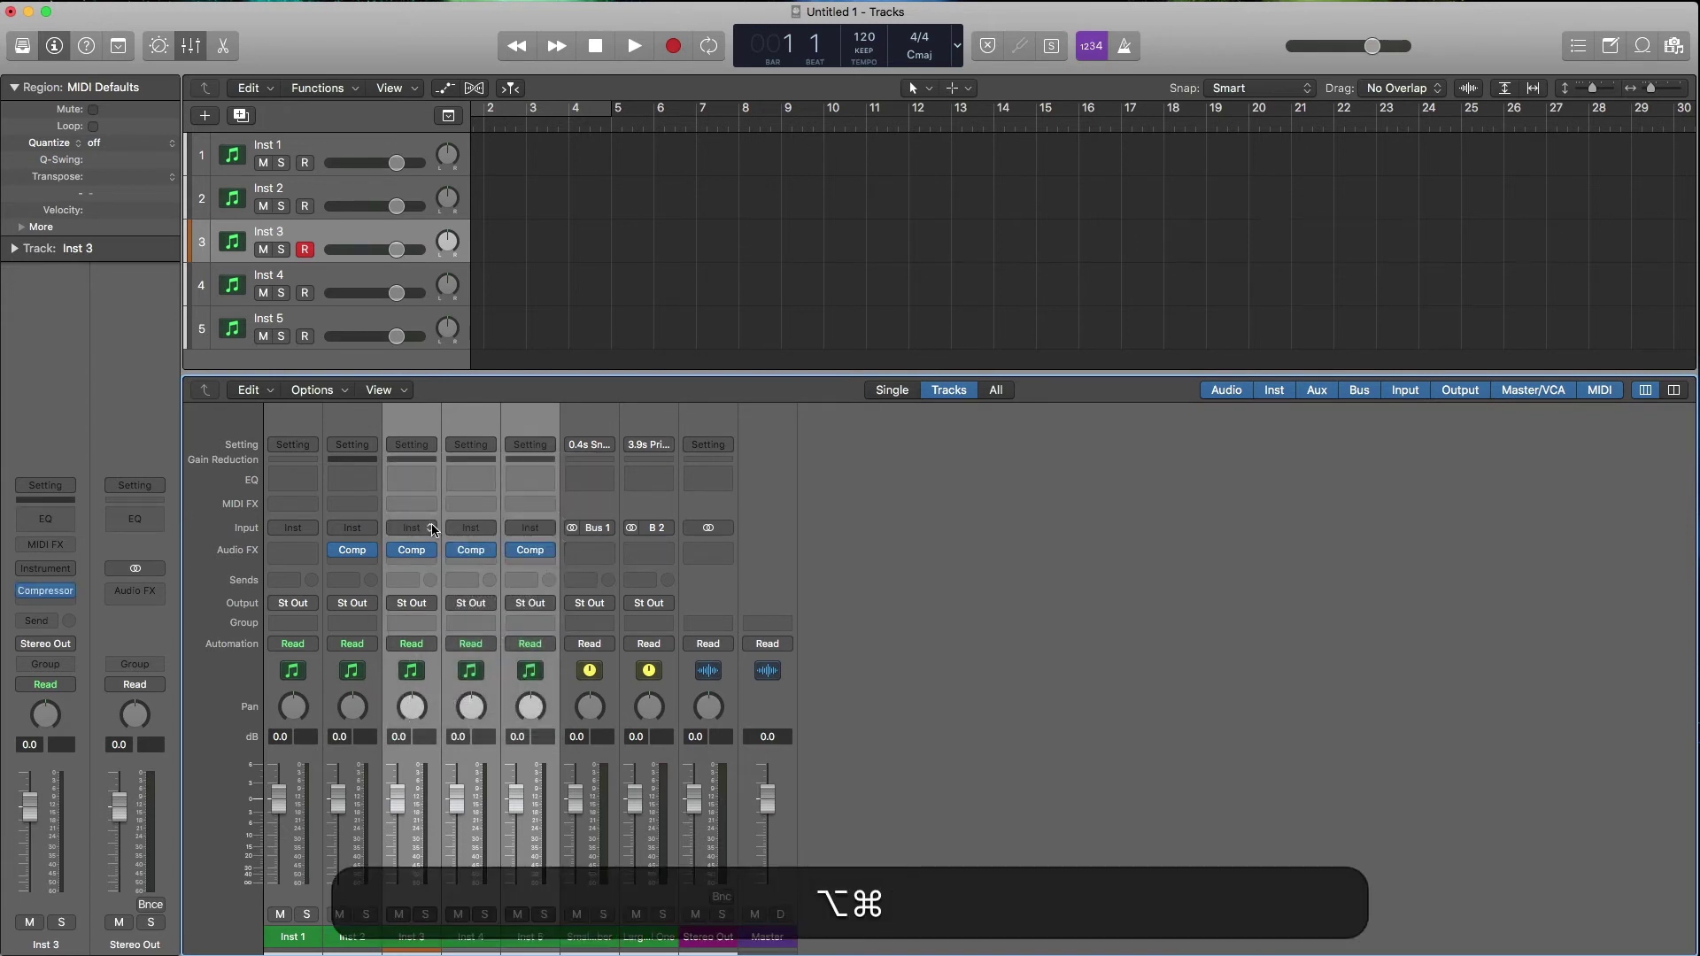
Open the Compressors on Inst 3, Inst 4 and Inst 5 to compare their settings, and close all three windows
{"action": "left_click", "coordinate": [413, 552]}
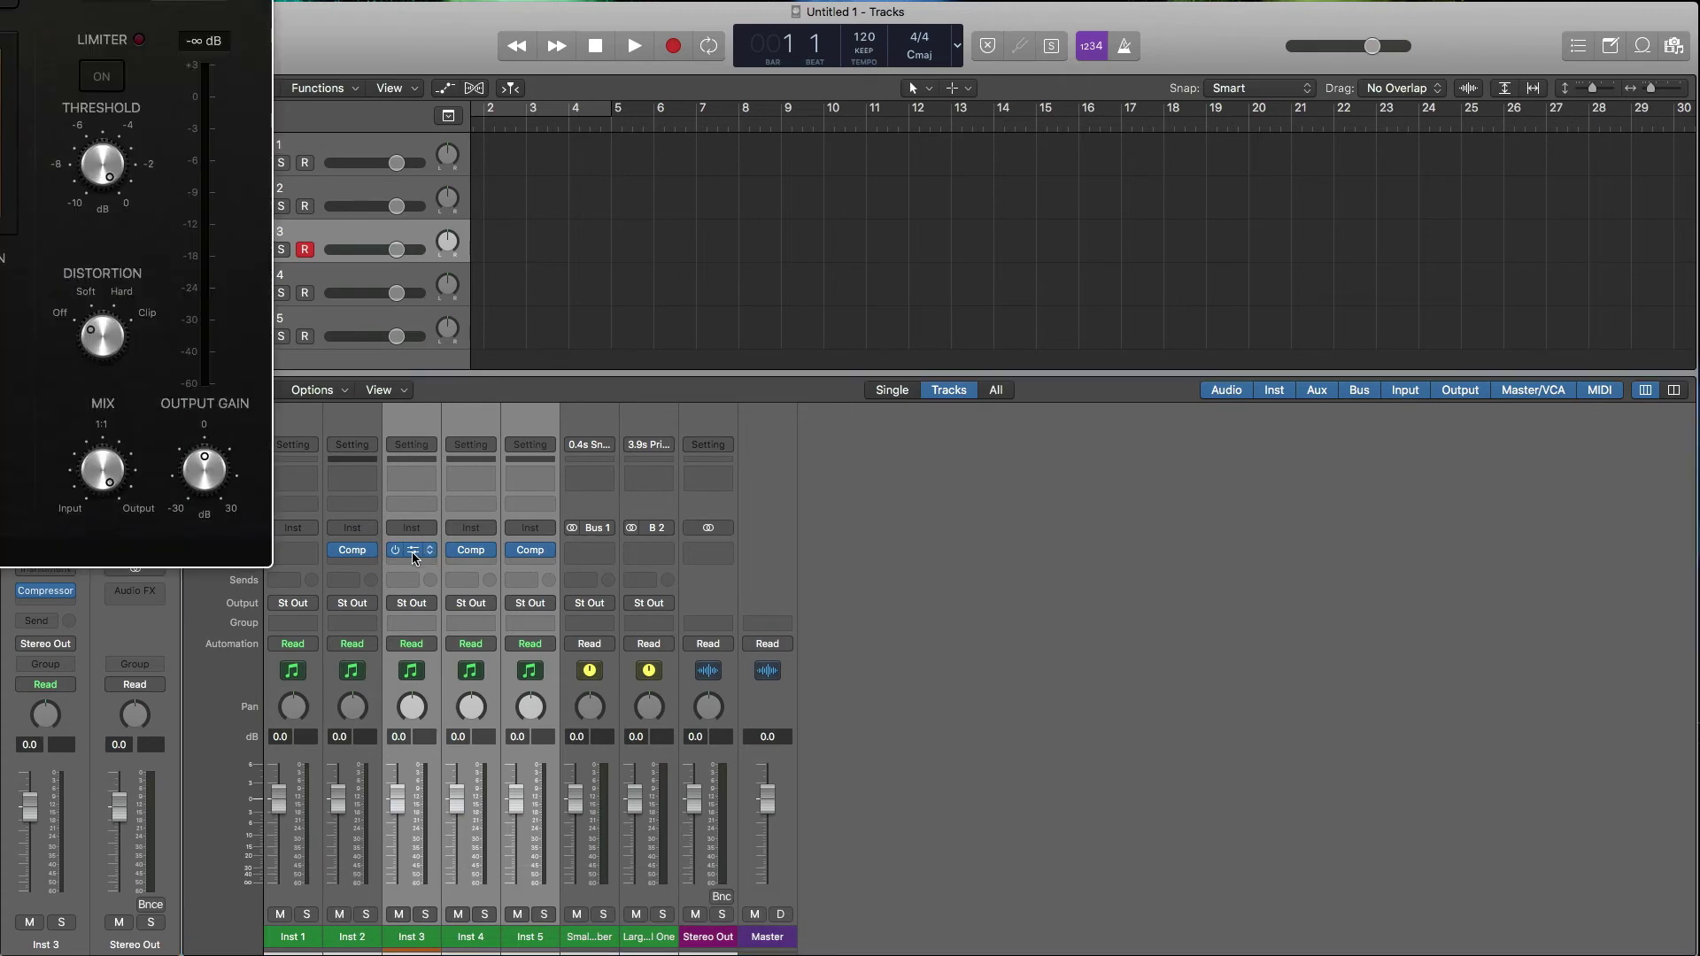
{"action": "left_click", "coordinate": [471, 552]}
{"action": "left_click", "coordinate": [531, 552]}
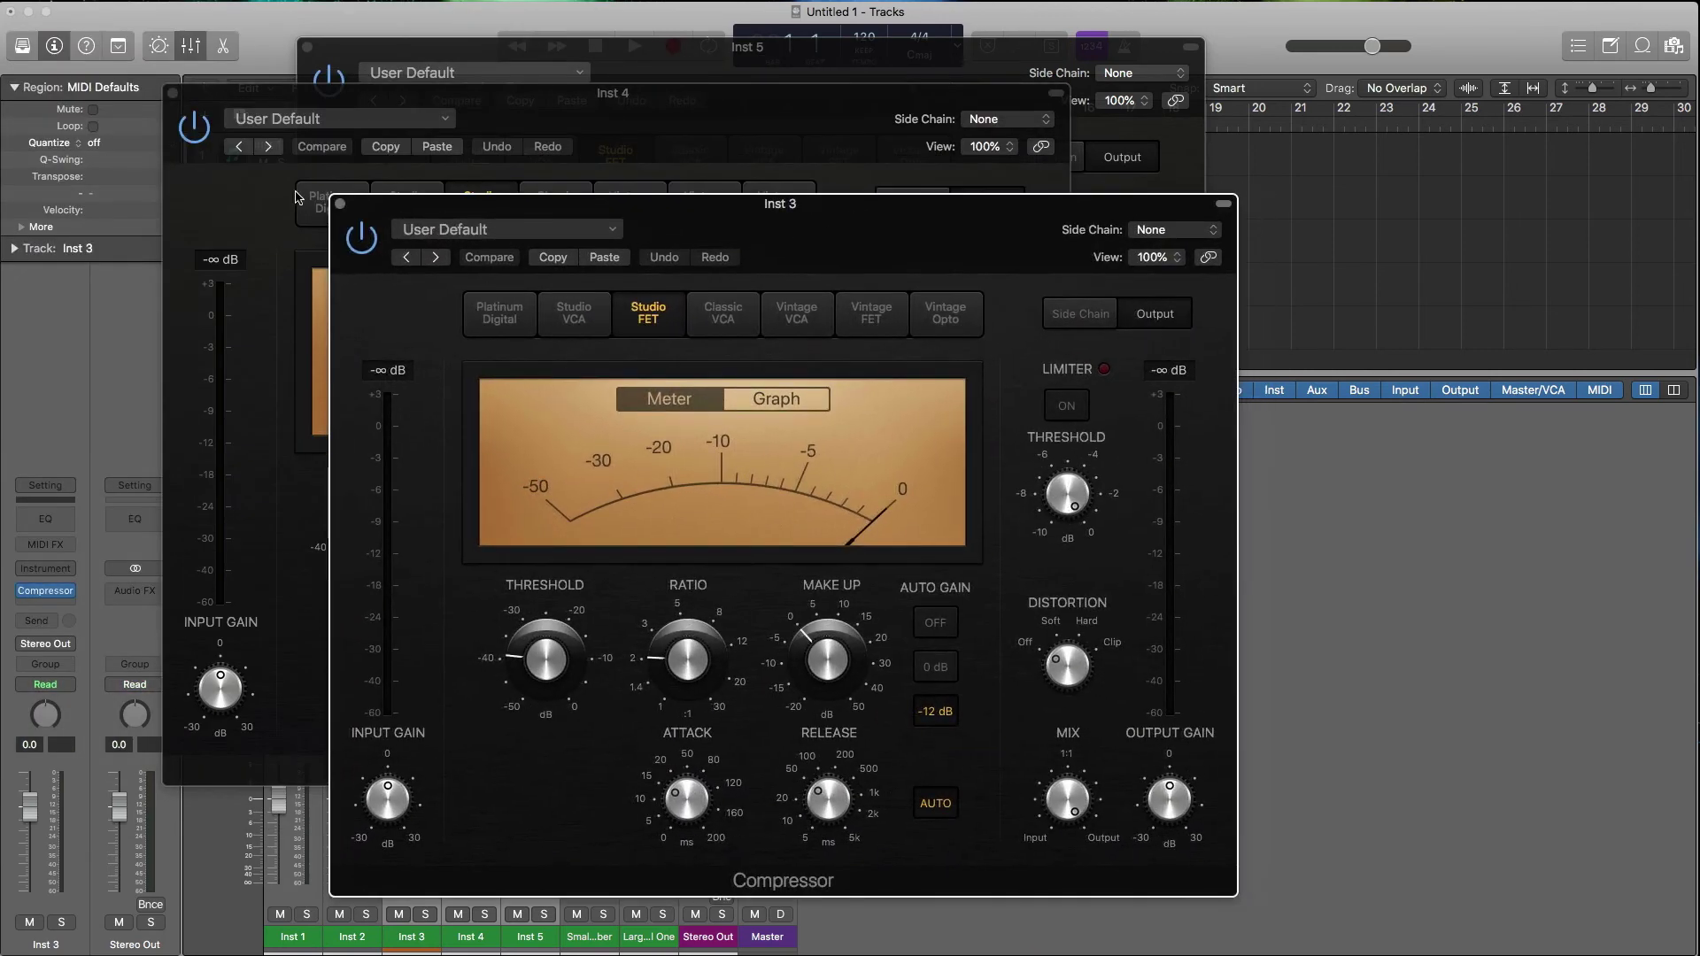
{"action": "left_click", "coordinate": [340, 205]}
{"action": "left_click", "coordinate": [173, 93]}
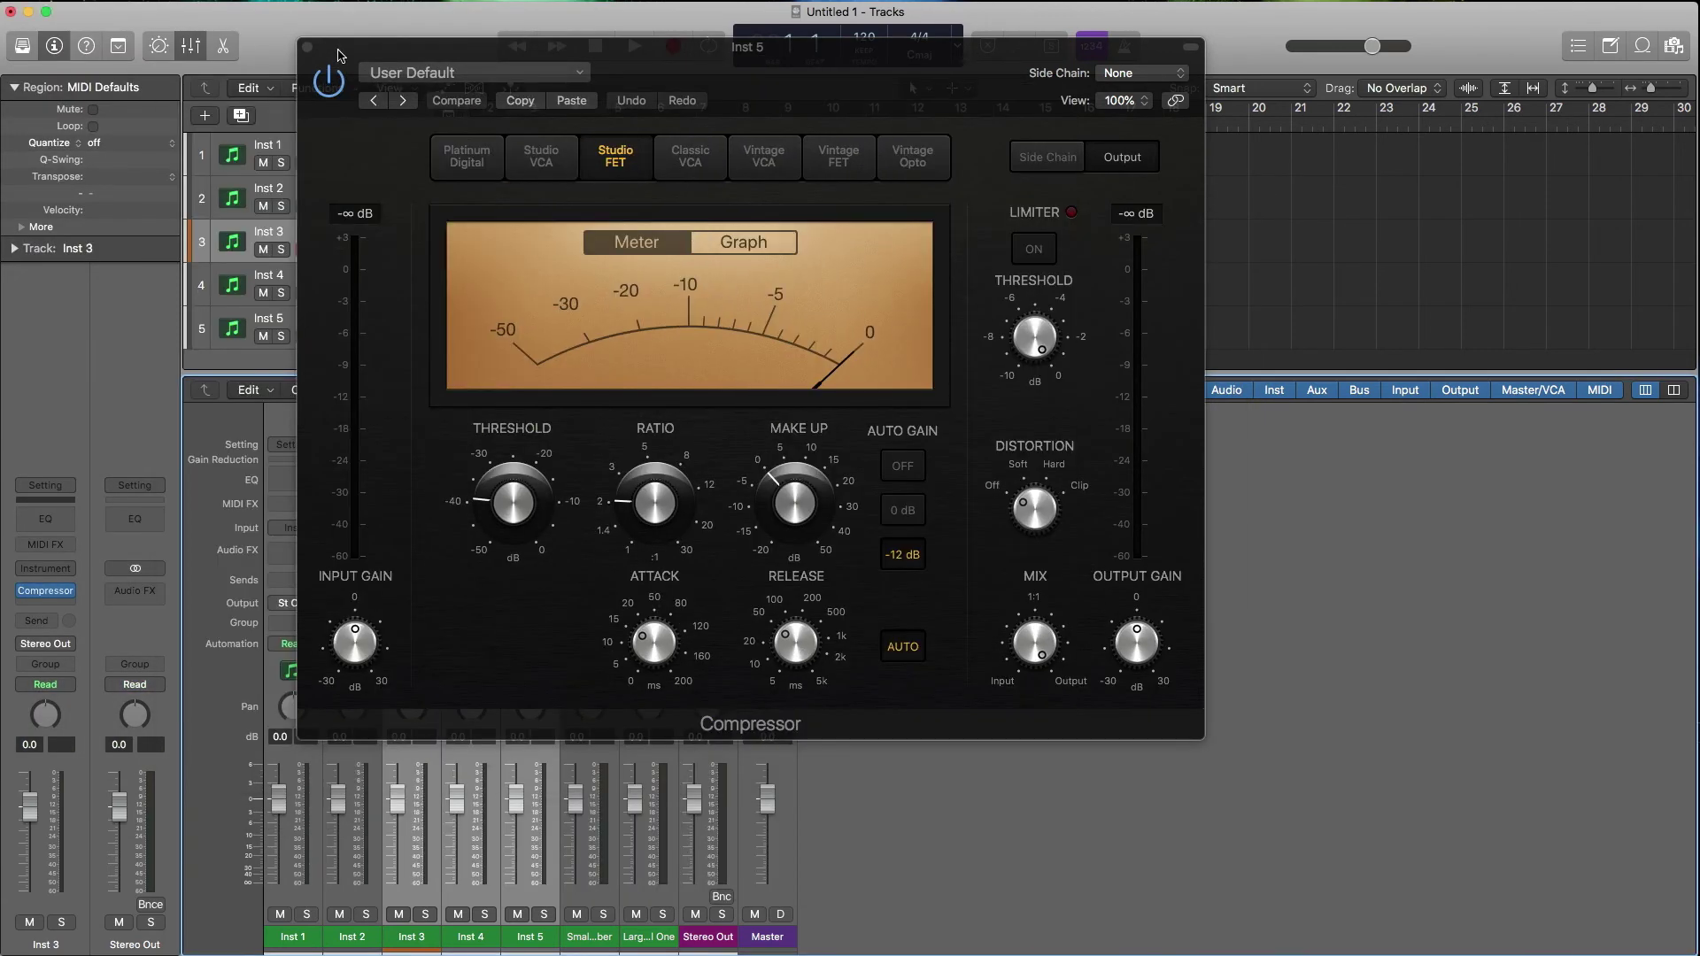
{"action": "left_click", "coordinate": [306, 46]}
Select only the Inst 5 track and create 10 new software instrument tracks below it
{"action": "left_click", "coordinate": [538, 943]}
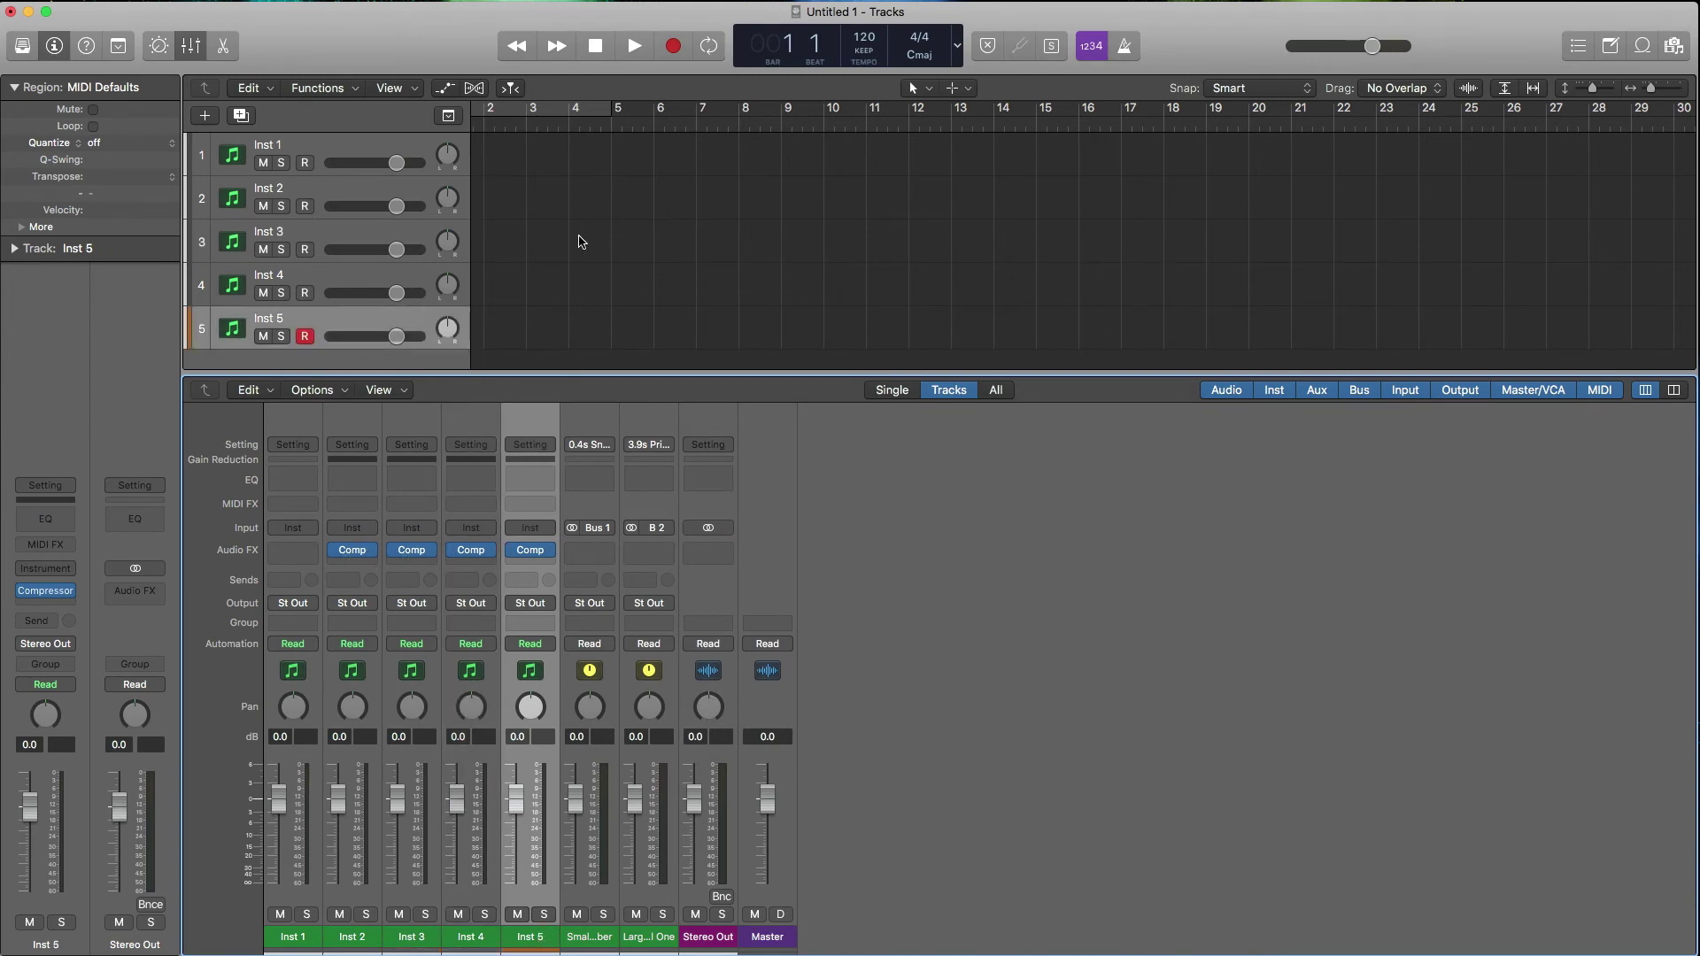
{"action": "left_click", "coordinate": [325, 316]}
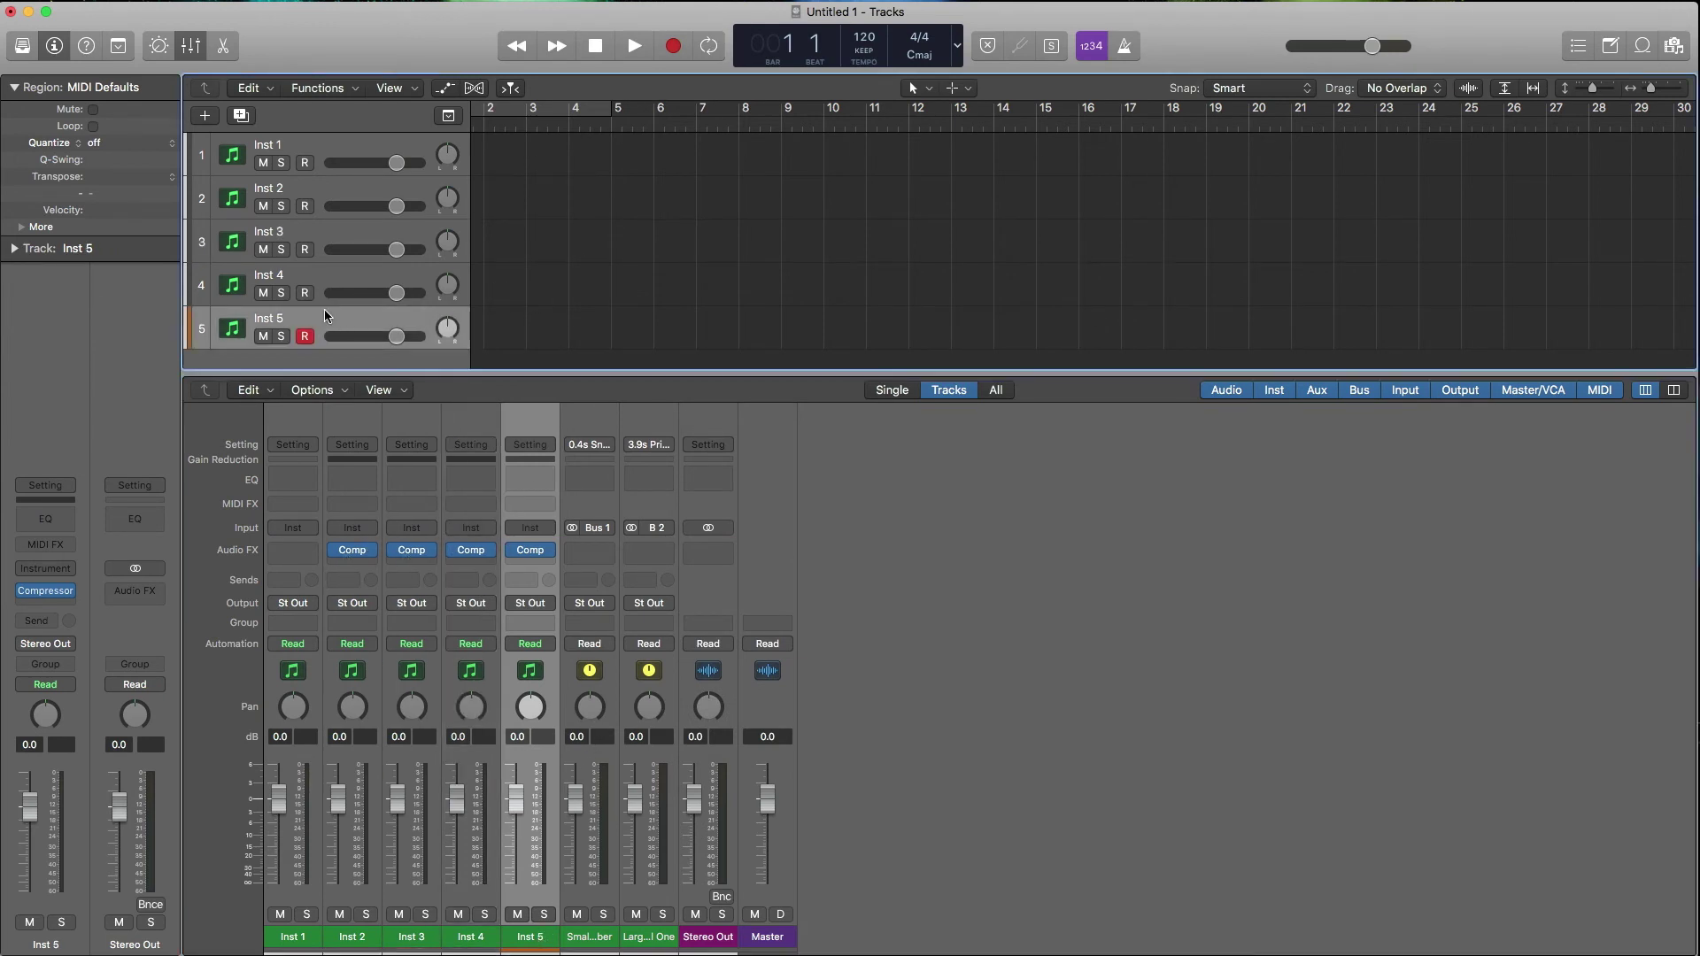
{"action": "left_click", "coordinate": [205, 116]}
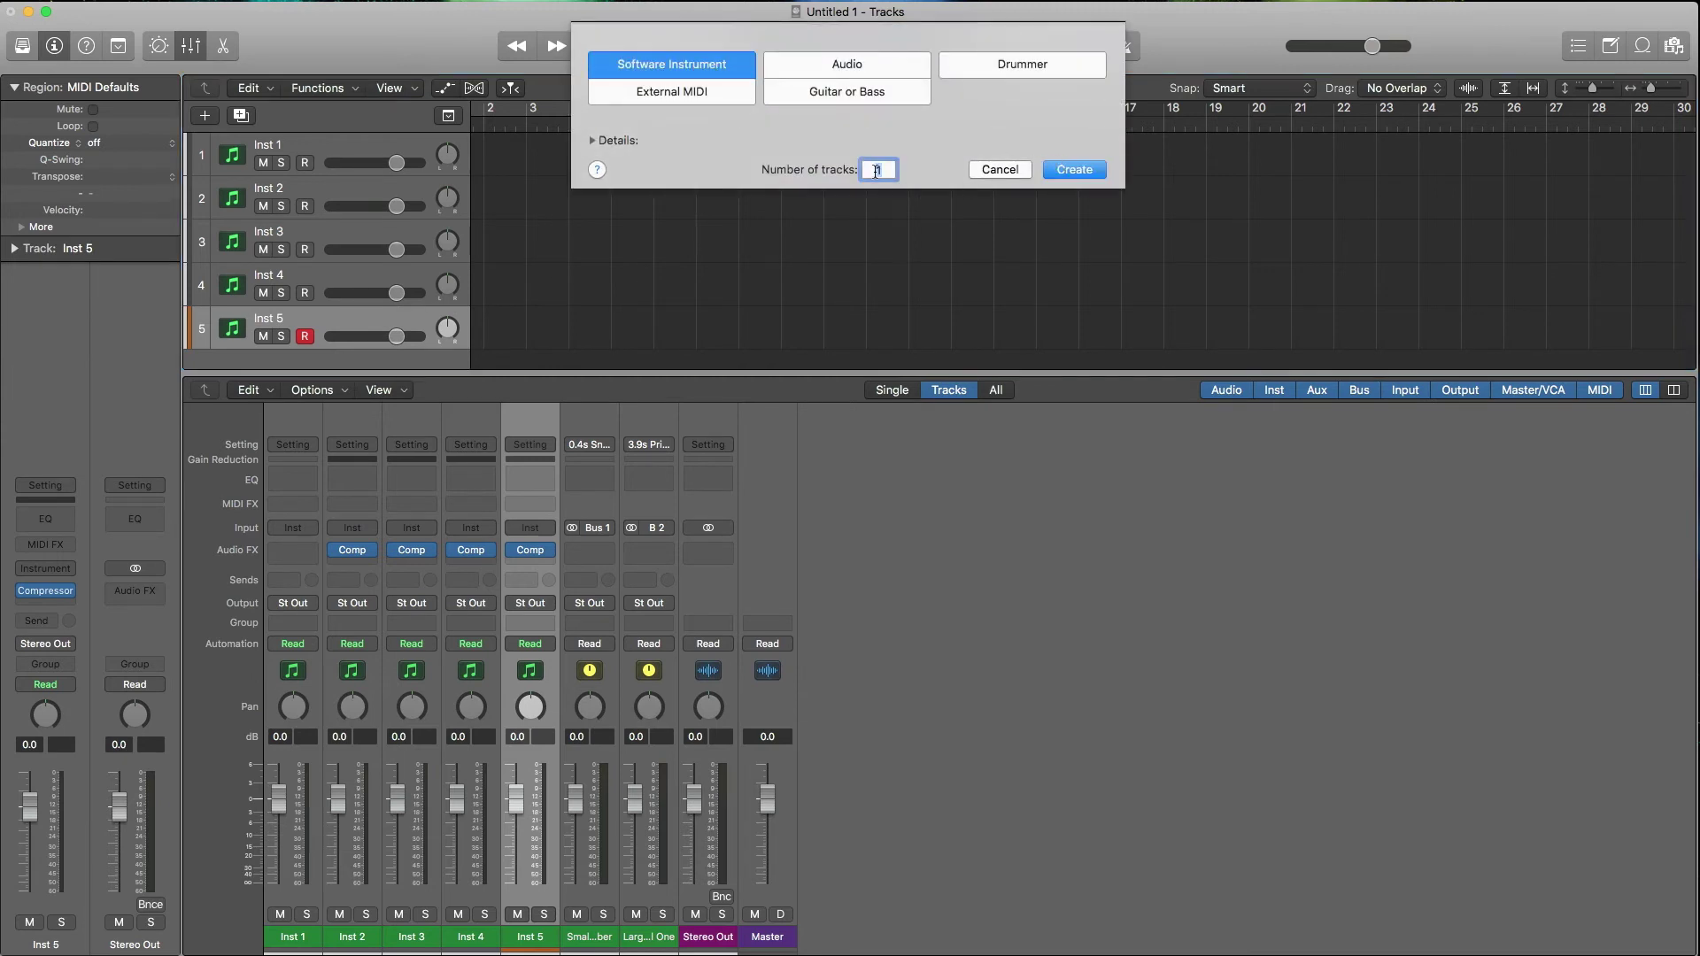
{"action": "type", "text": "10"}
{"action": "key", "text": "Return"}
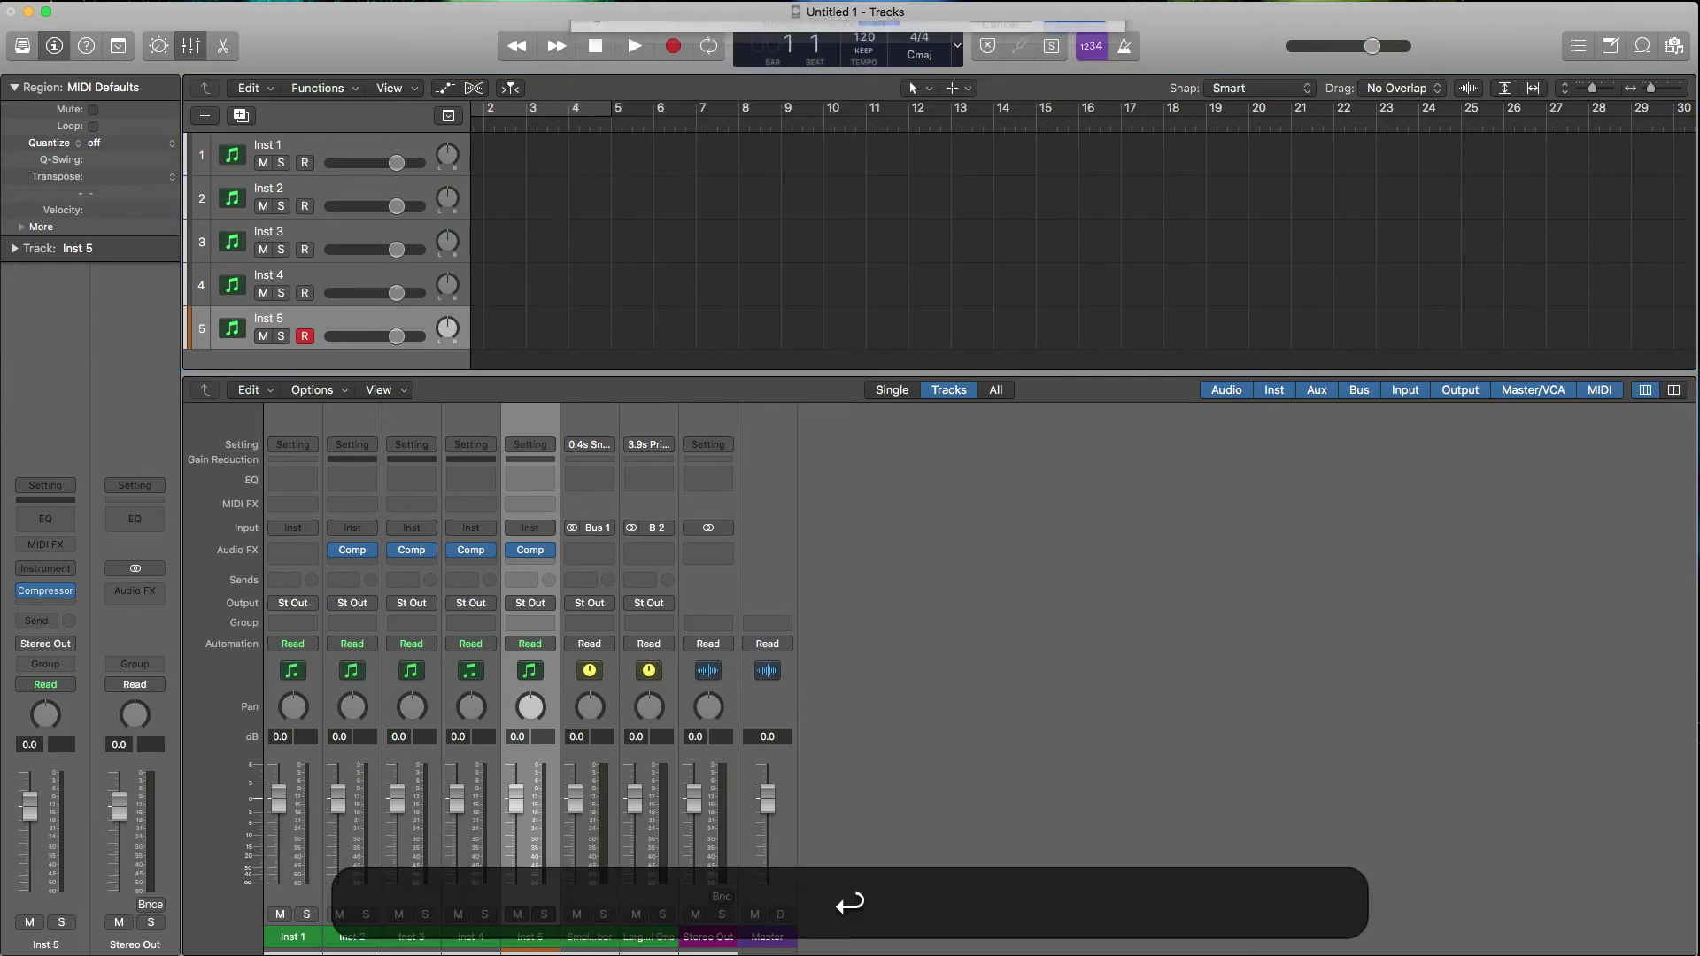
Select the Inst 3, Inst 4 and Inst 5 channels together and remove their Compressors
{"action": "left_click", "coordinate": [409, 940]}
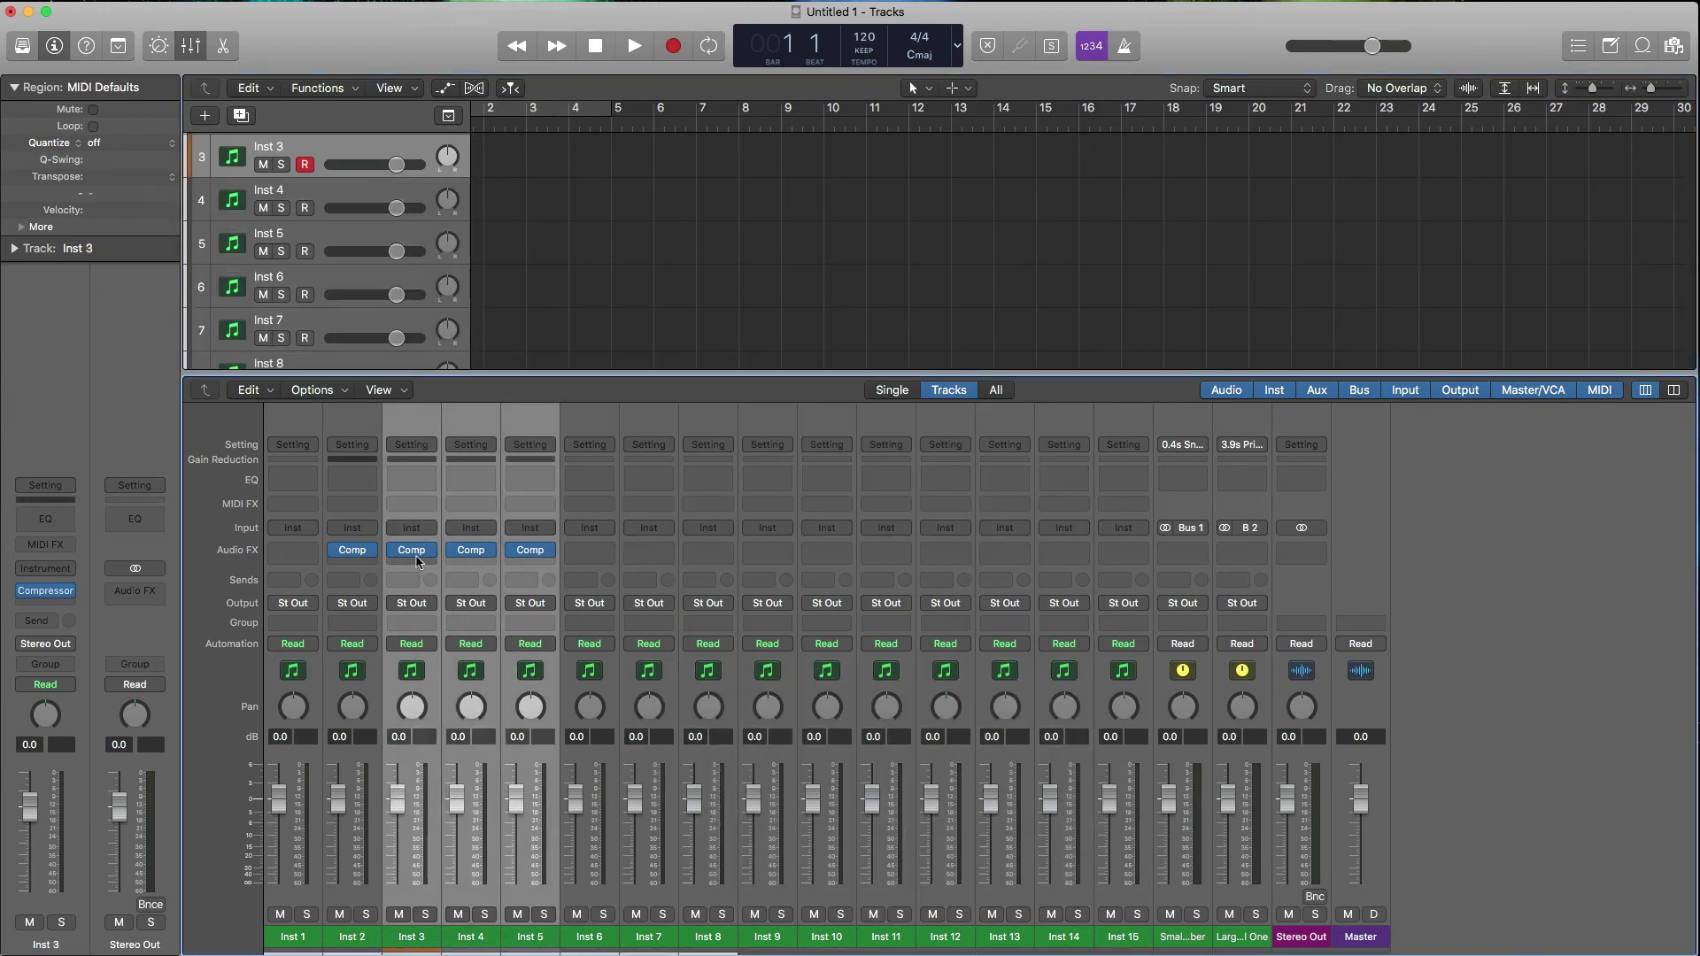
{"action": "left_click", "coordinate": [431, 552]}
{"action": "left_click", "coordinate": [425, 475]}
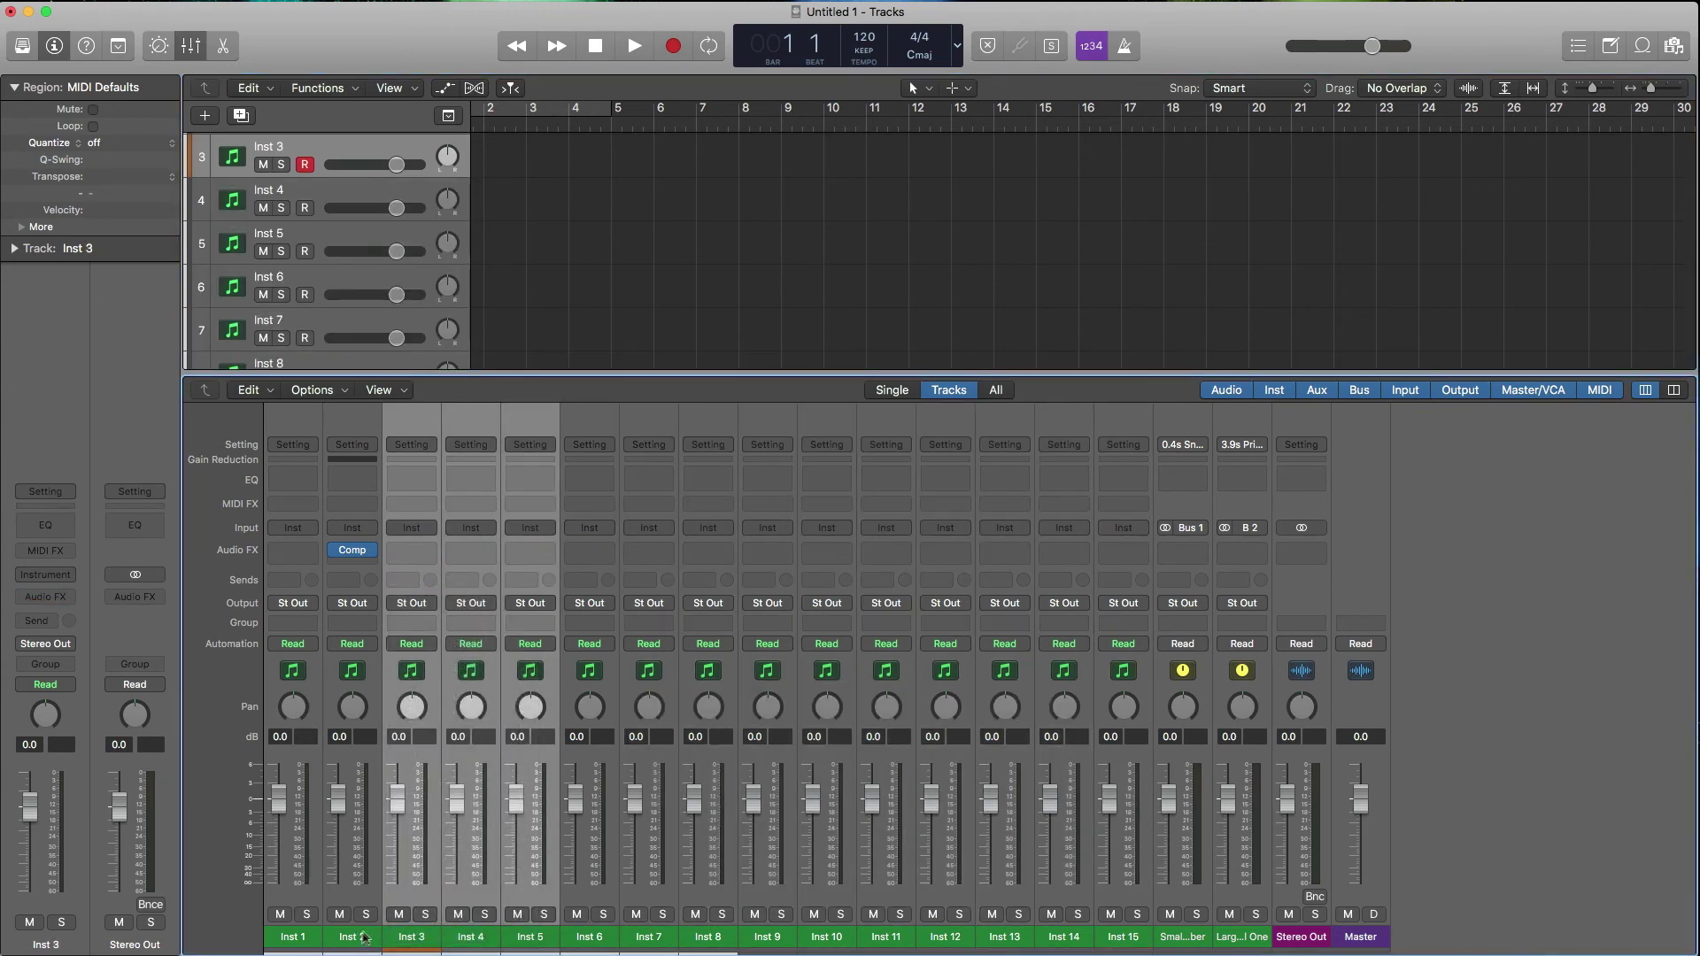
Add a Channel EQ to Inst 2 and boost its high shelf by 4.0 dB at 4800 Hz, closing the plug-in window
{"action": "left_click", "coordinate": [365, 544]}
{"action": "left_click", "coordinate": [353, 478]}
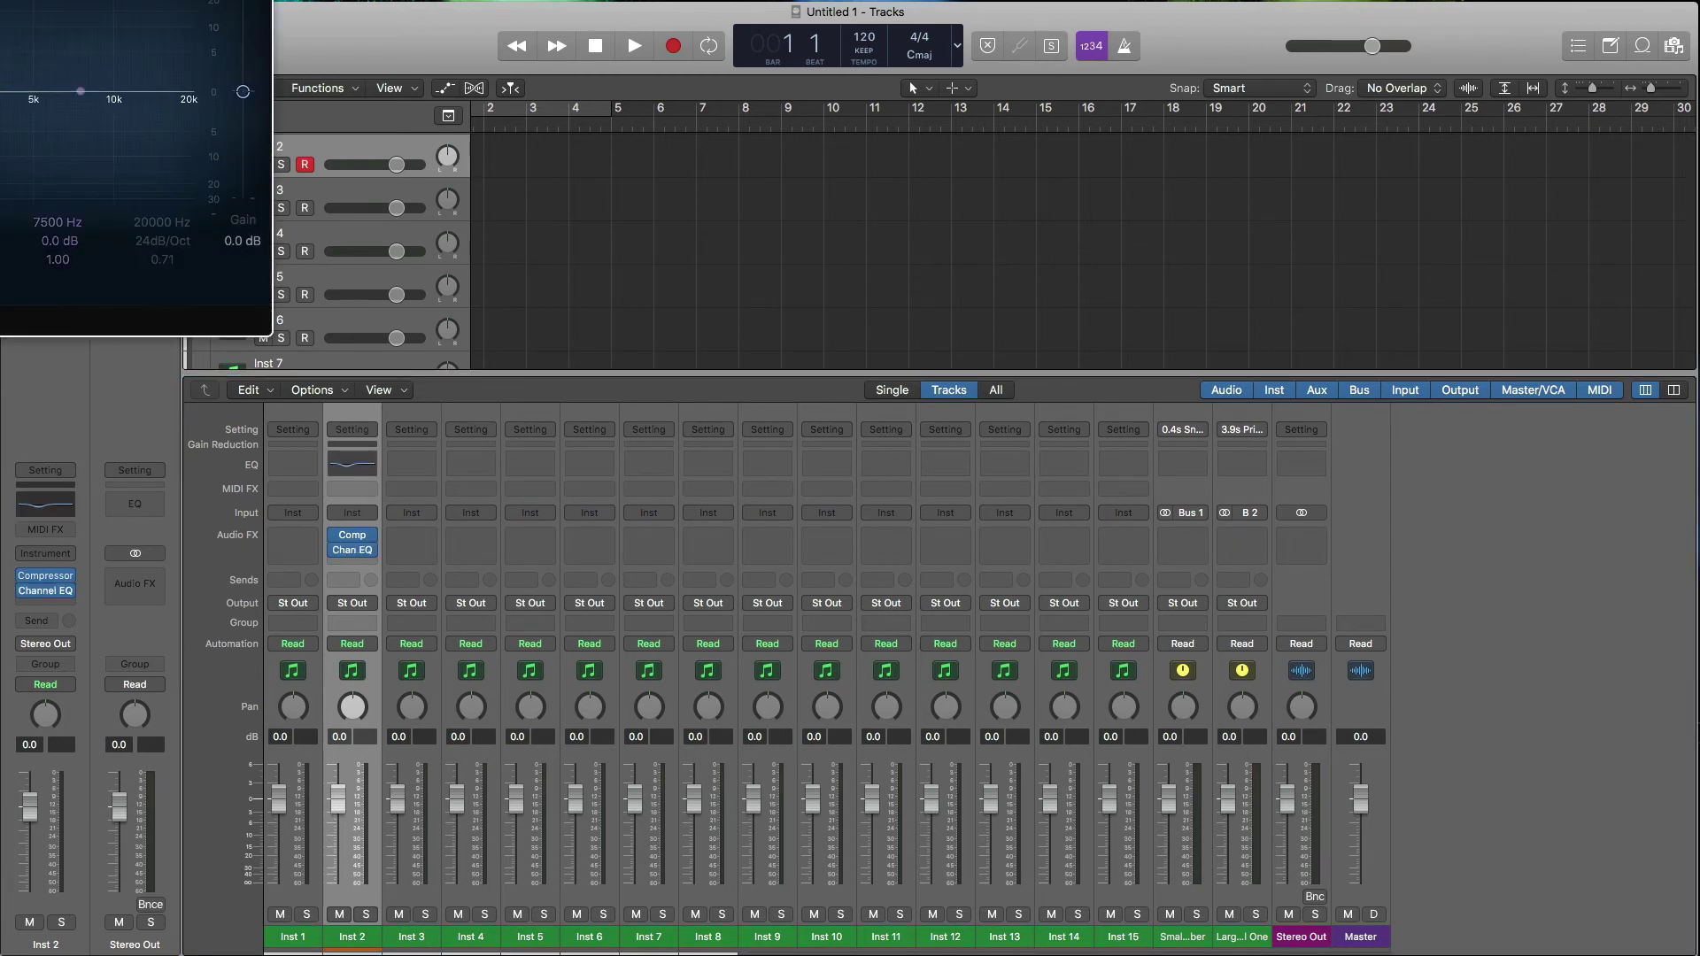
{"action": "left_click_drag", "start_coordinate": [81, 91], "coordinate": [29, 60]}
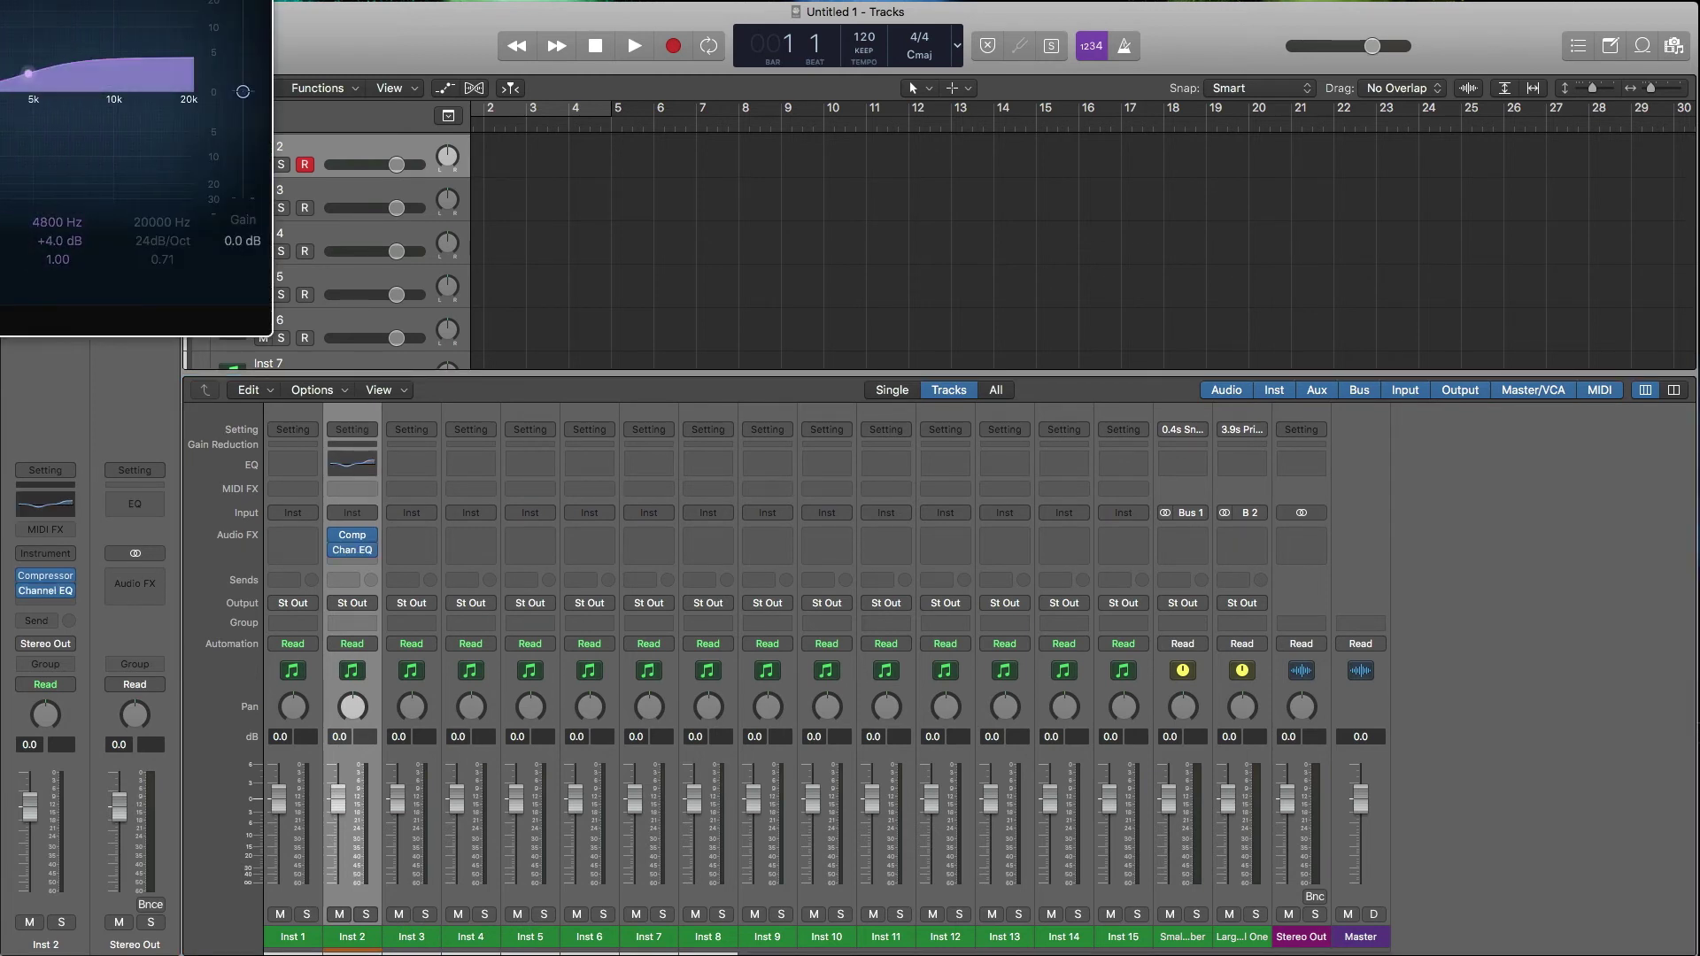
{"action": "key", "text": "super+w"}
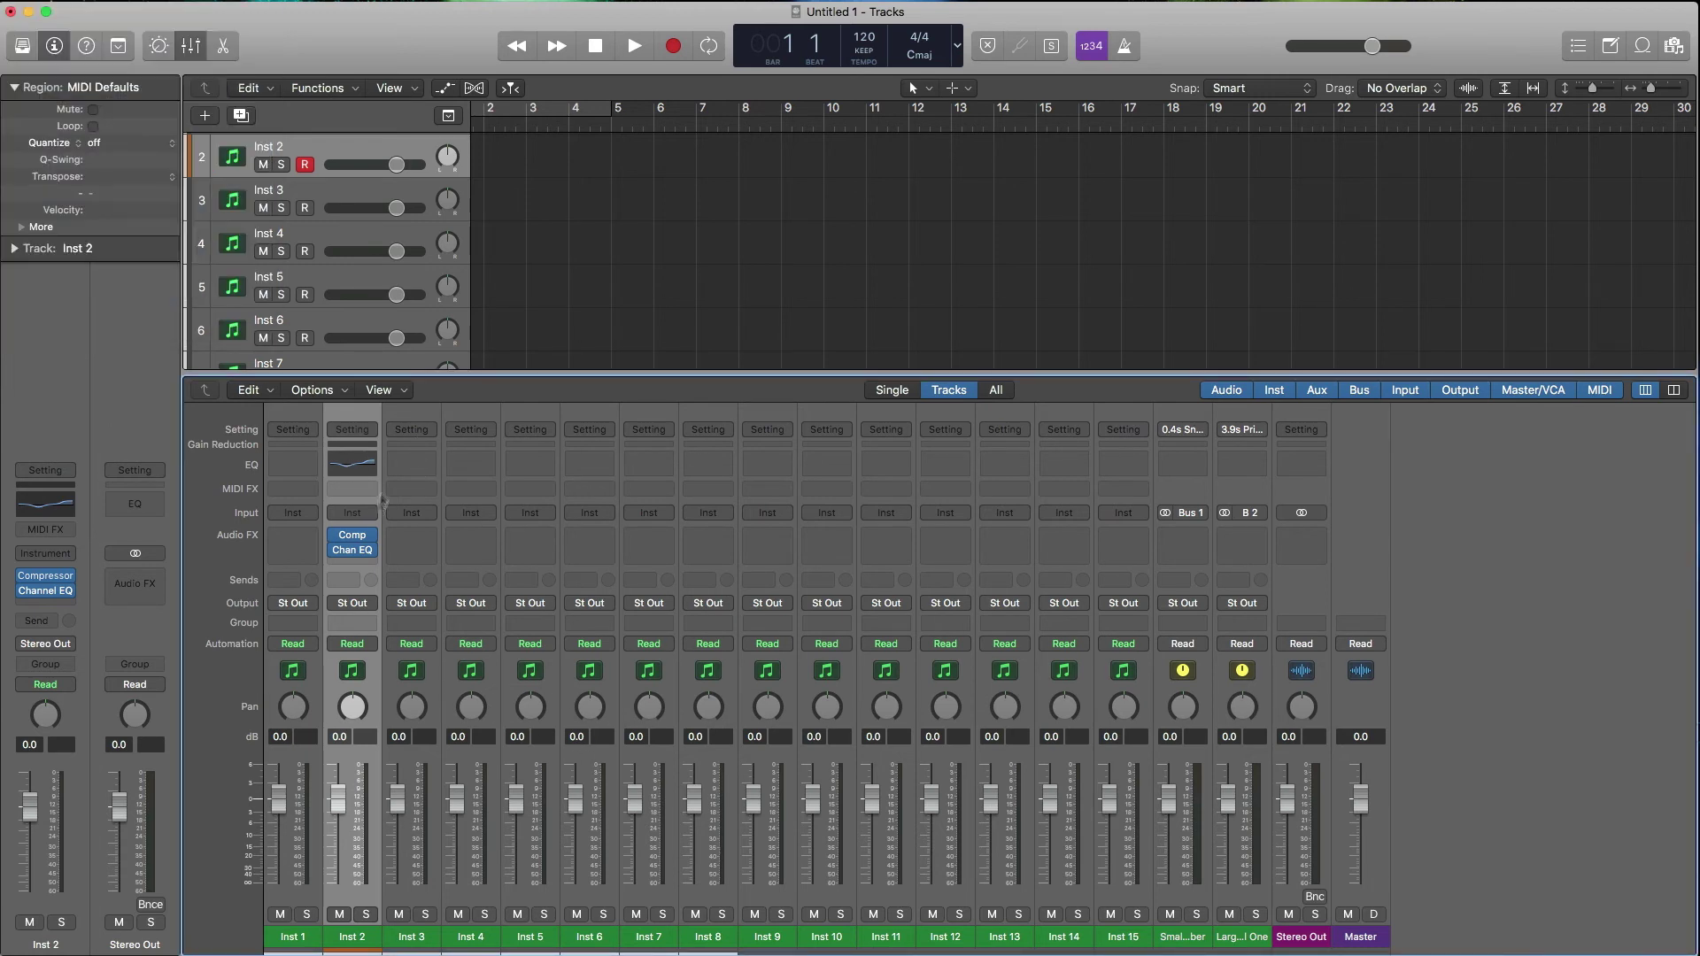
Insert a Mono->Stereo Stereo Delay below the Channel EQ on Inst 2
{"action": "left_click", "coordinate": [343, 560]}
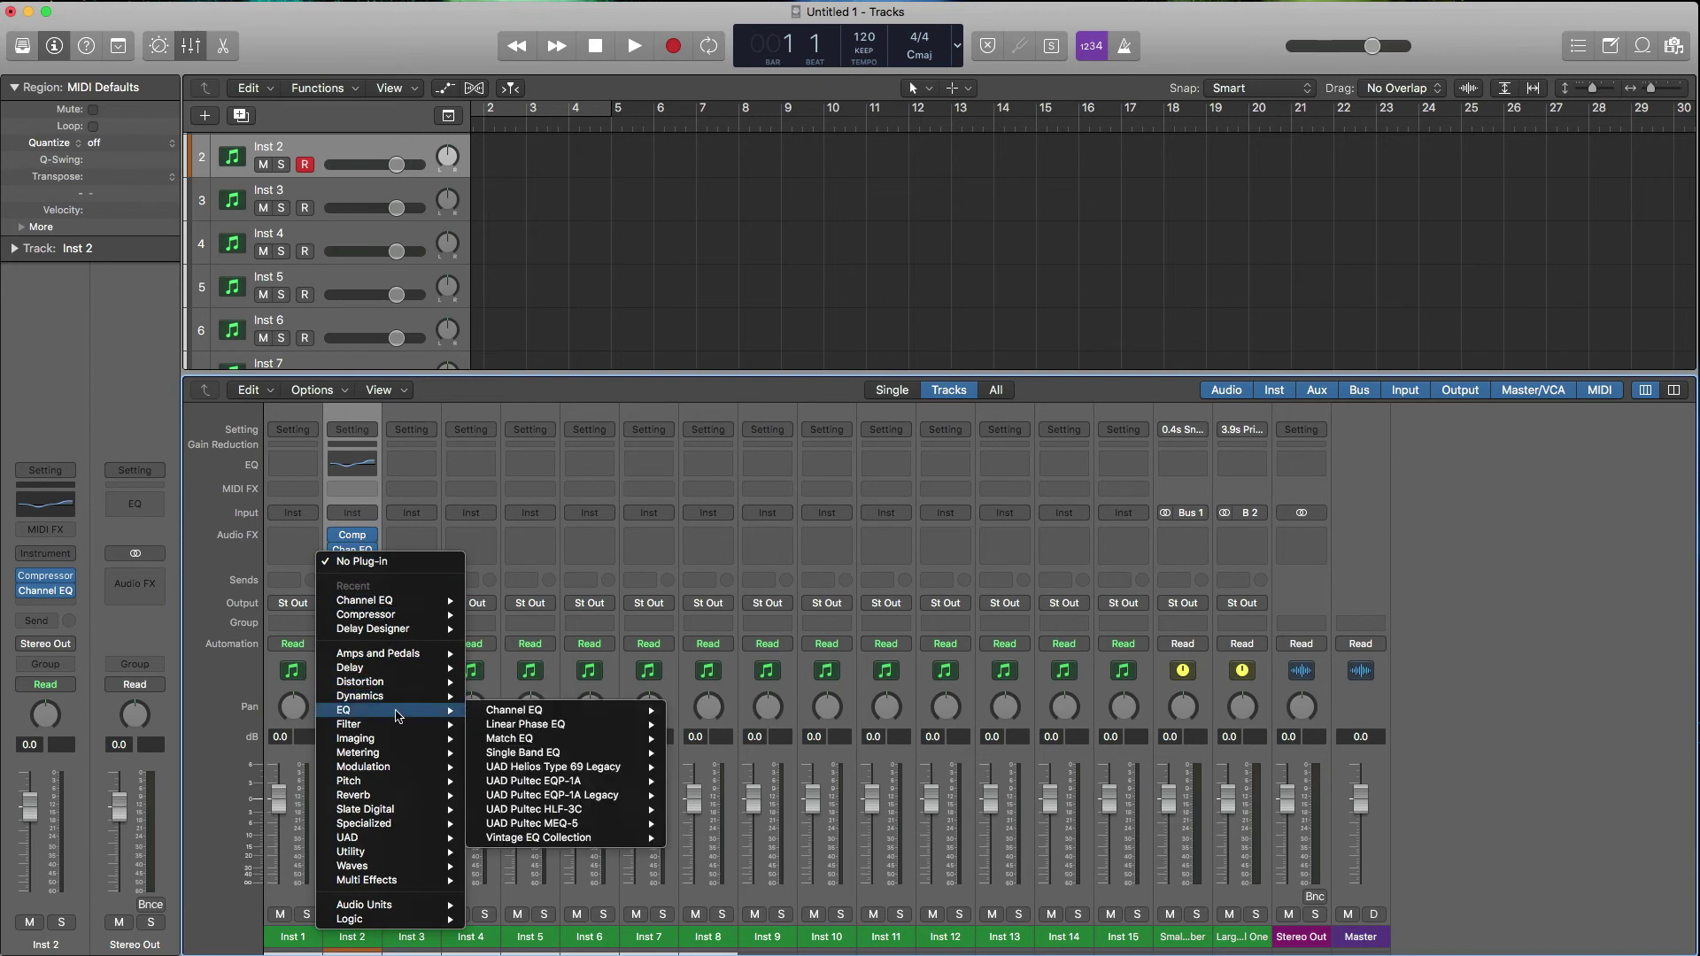
{"action": "mouse_move", "coordinate": [372, 786]}
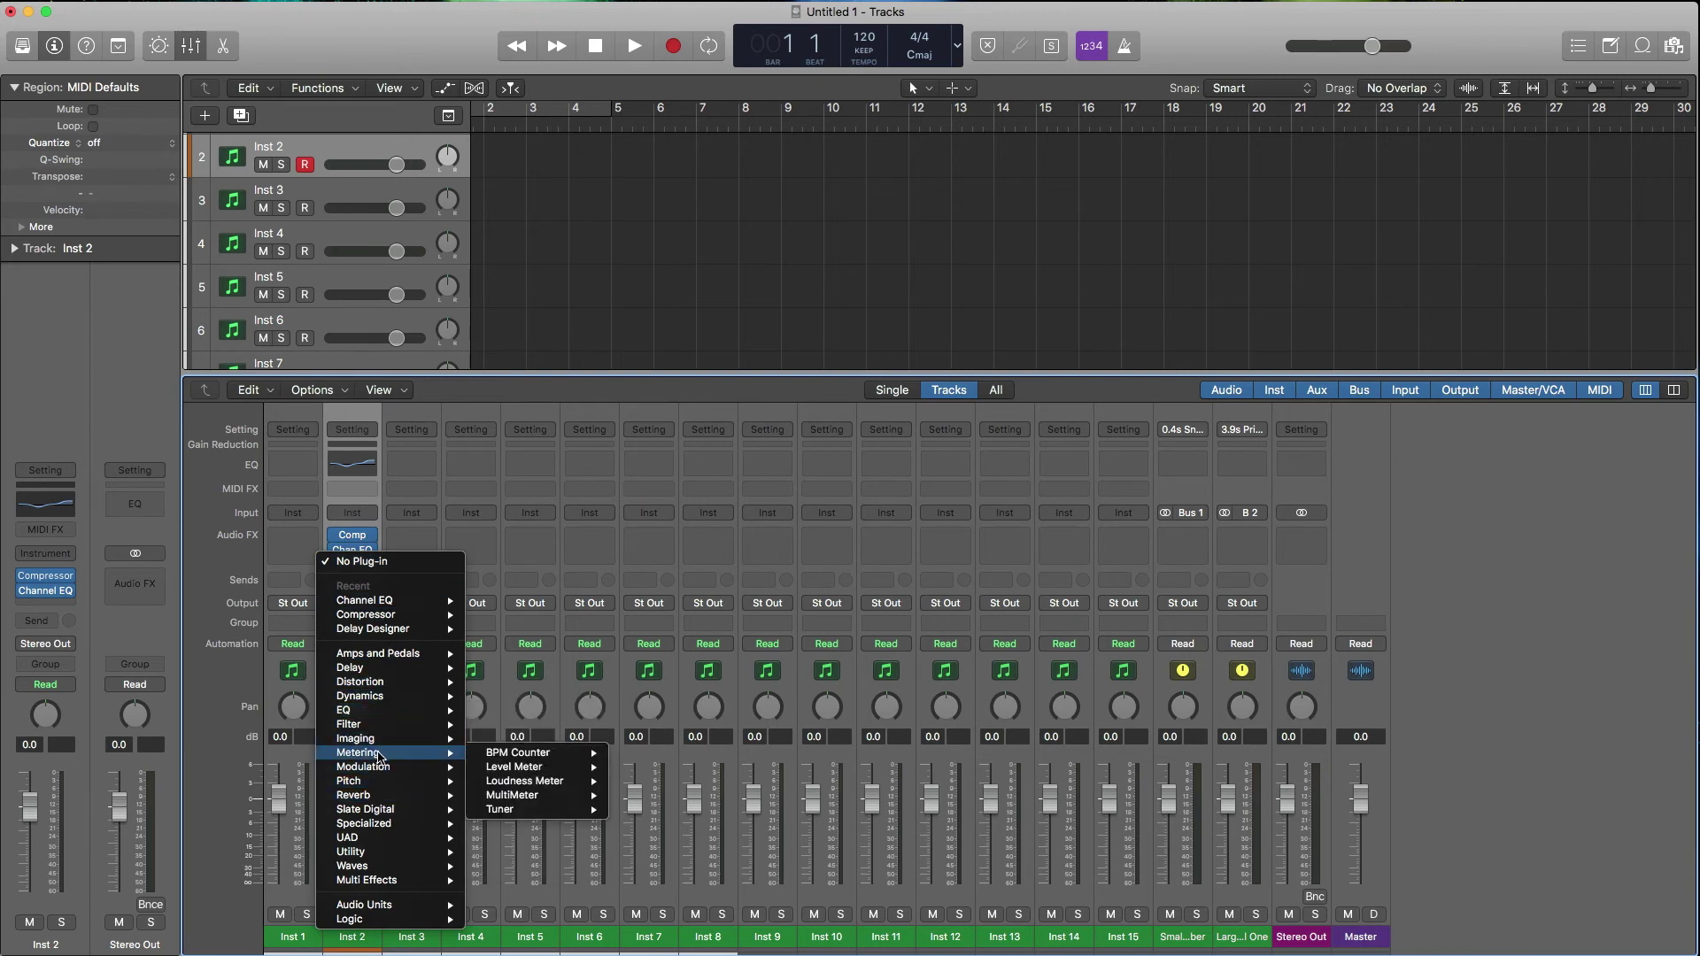
{"action": "mouse_move", "coordinate": [385, 709]}
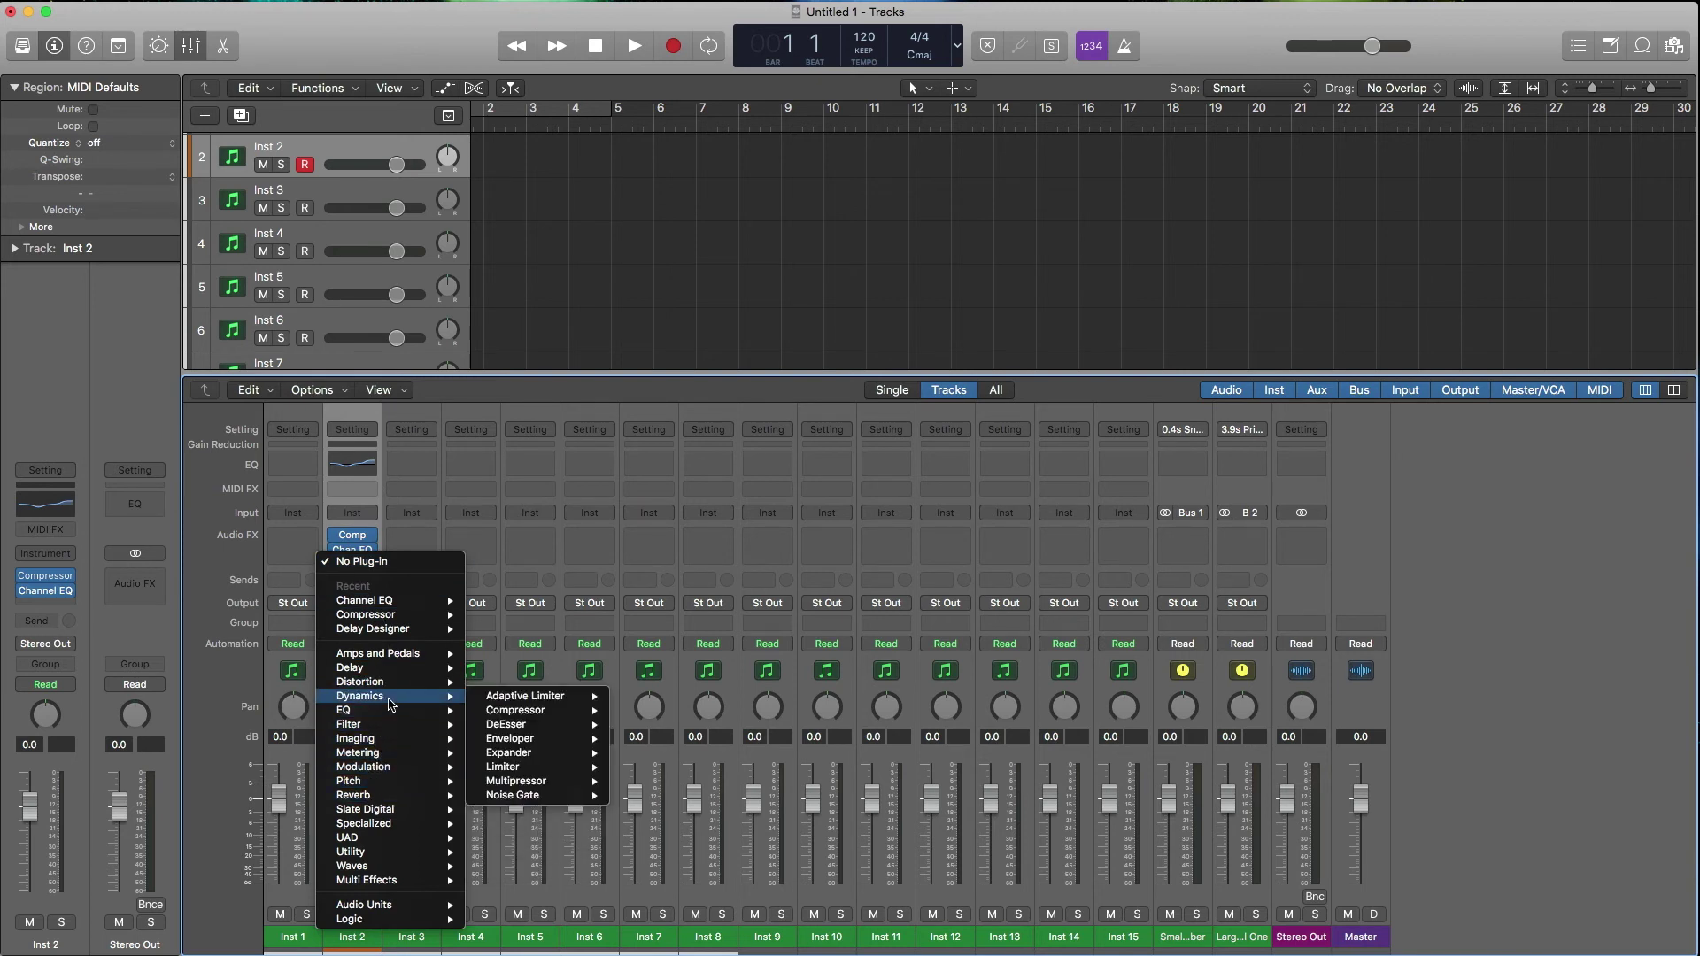
{"action": "mouse_move", "coordinate": [394, 669]}
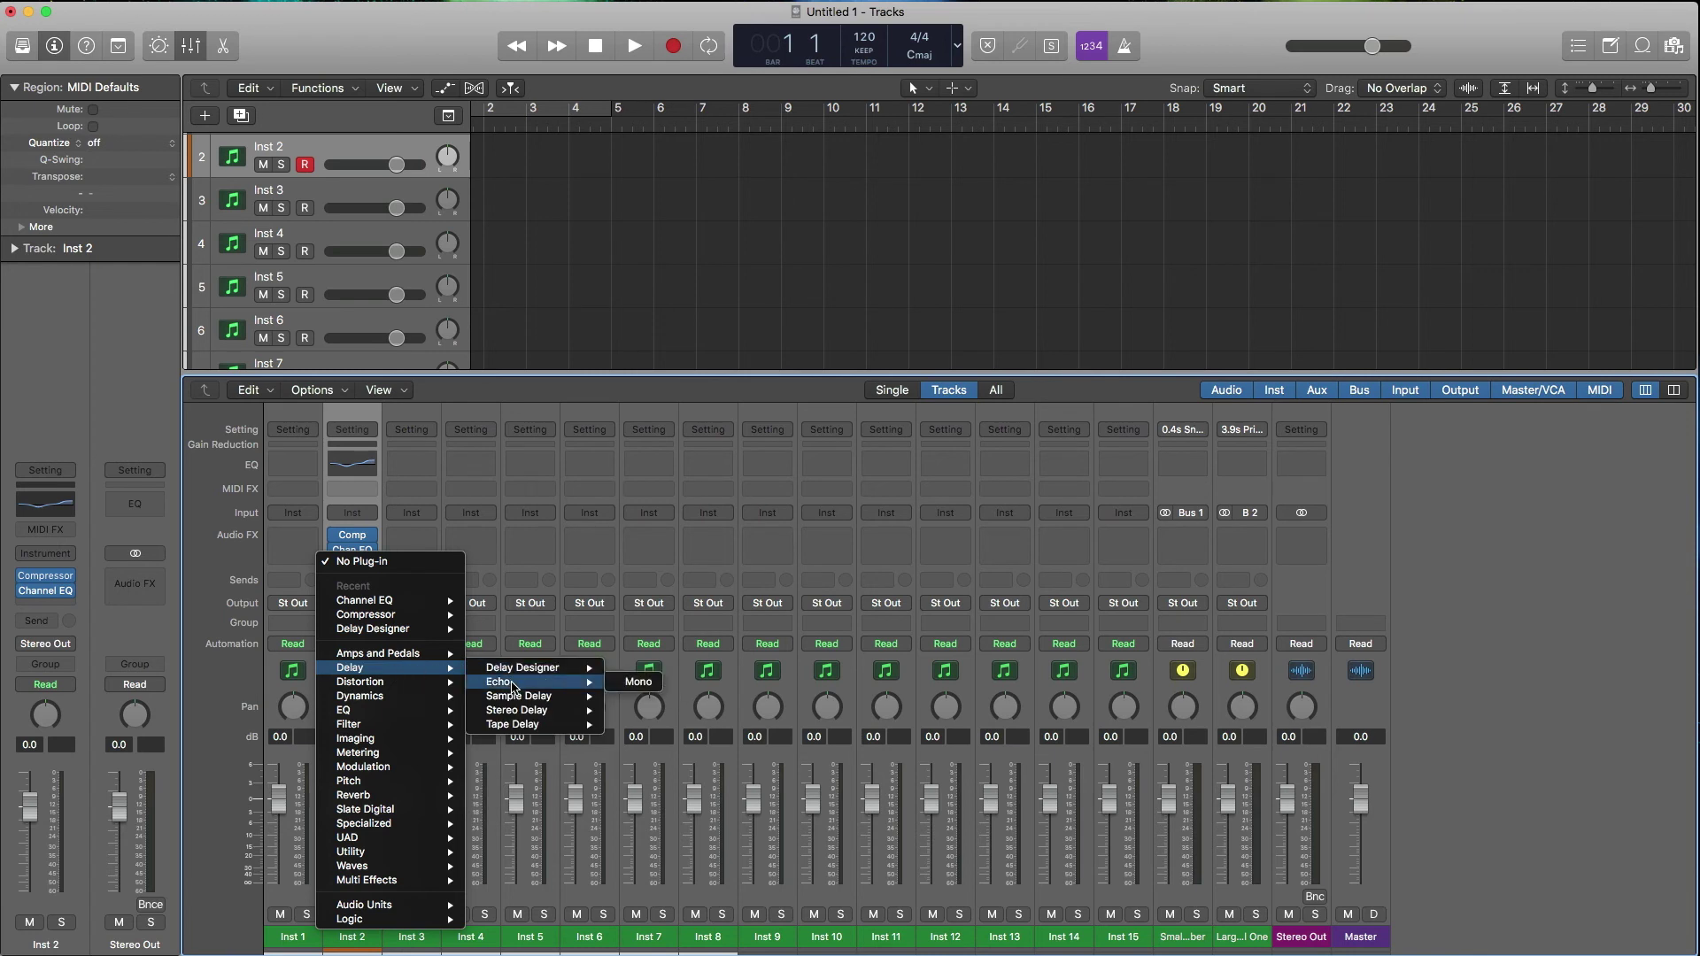
{"action": "mouse_move", "coordinate": [533, 713]}
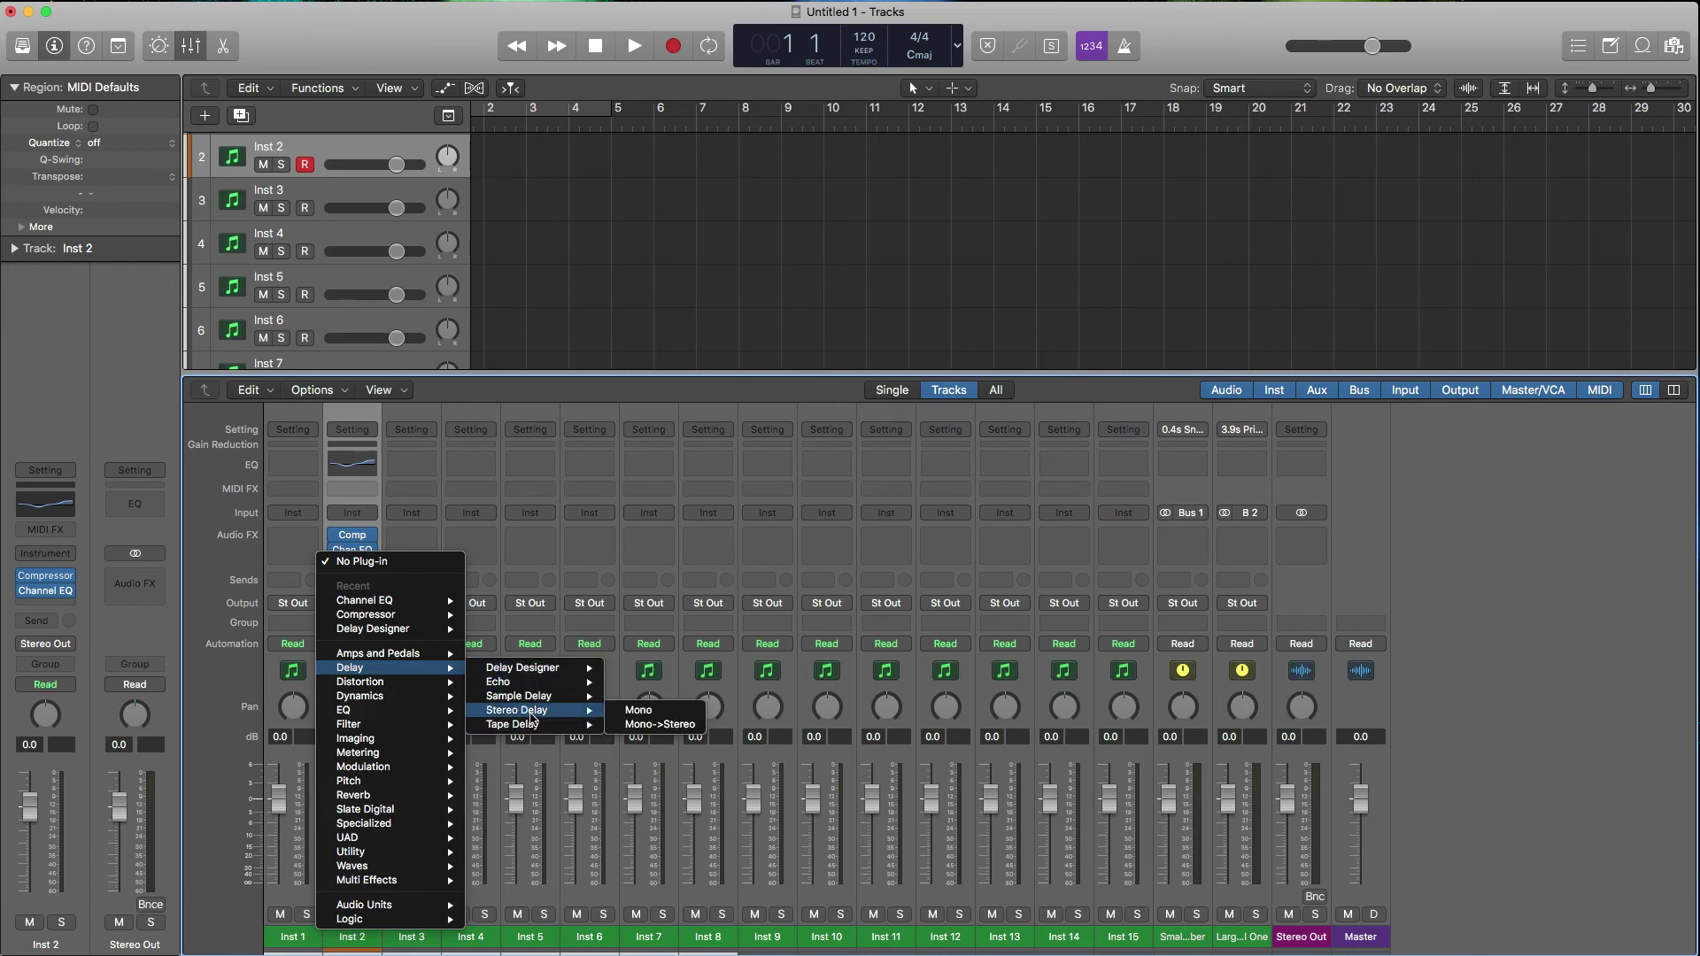
{"action": "left_click", "coordinate": [638, 724]}
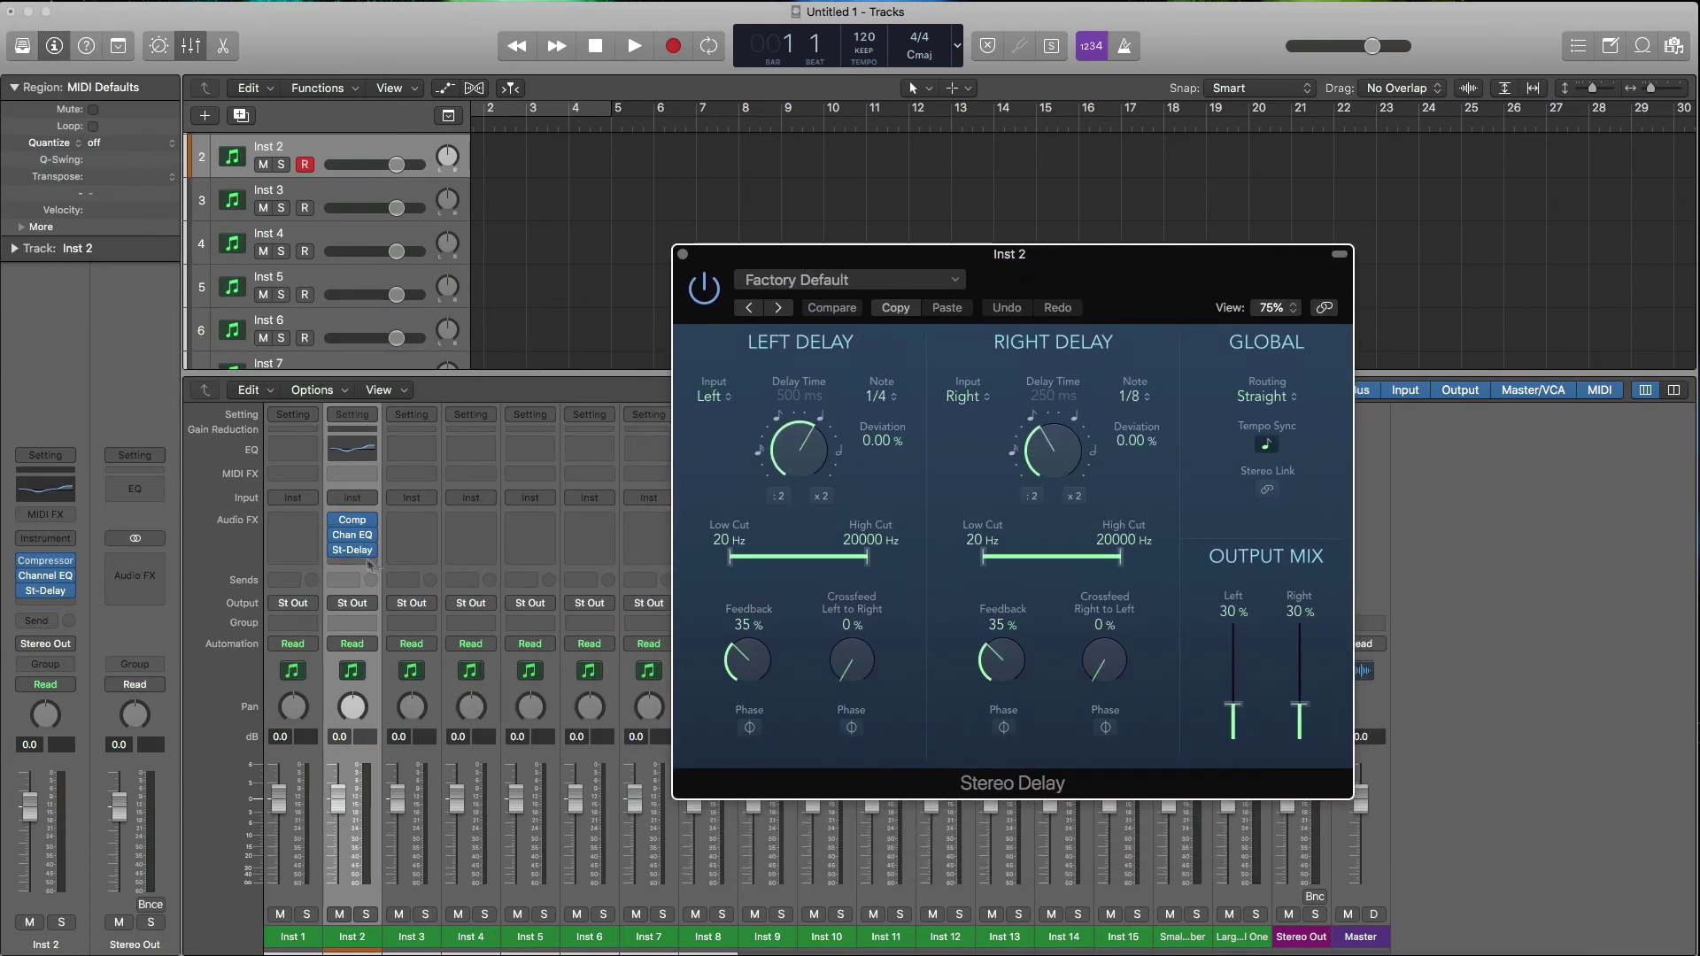
Load the factory preset Dual 1\2 Note Dotted in the Inst 2 Stereo Delay and close its window
{"action": "left_click_drag", "start_coordinate": [984, 257], "coordinate": [1088, 282]}
{"action": "left_click_drag", "start_coordinate": [928, 280], "coordinate": [903, 278]}
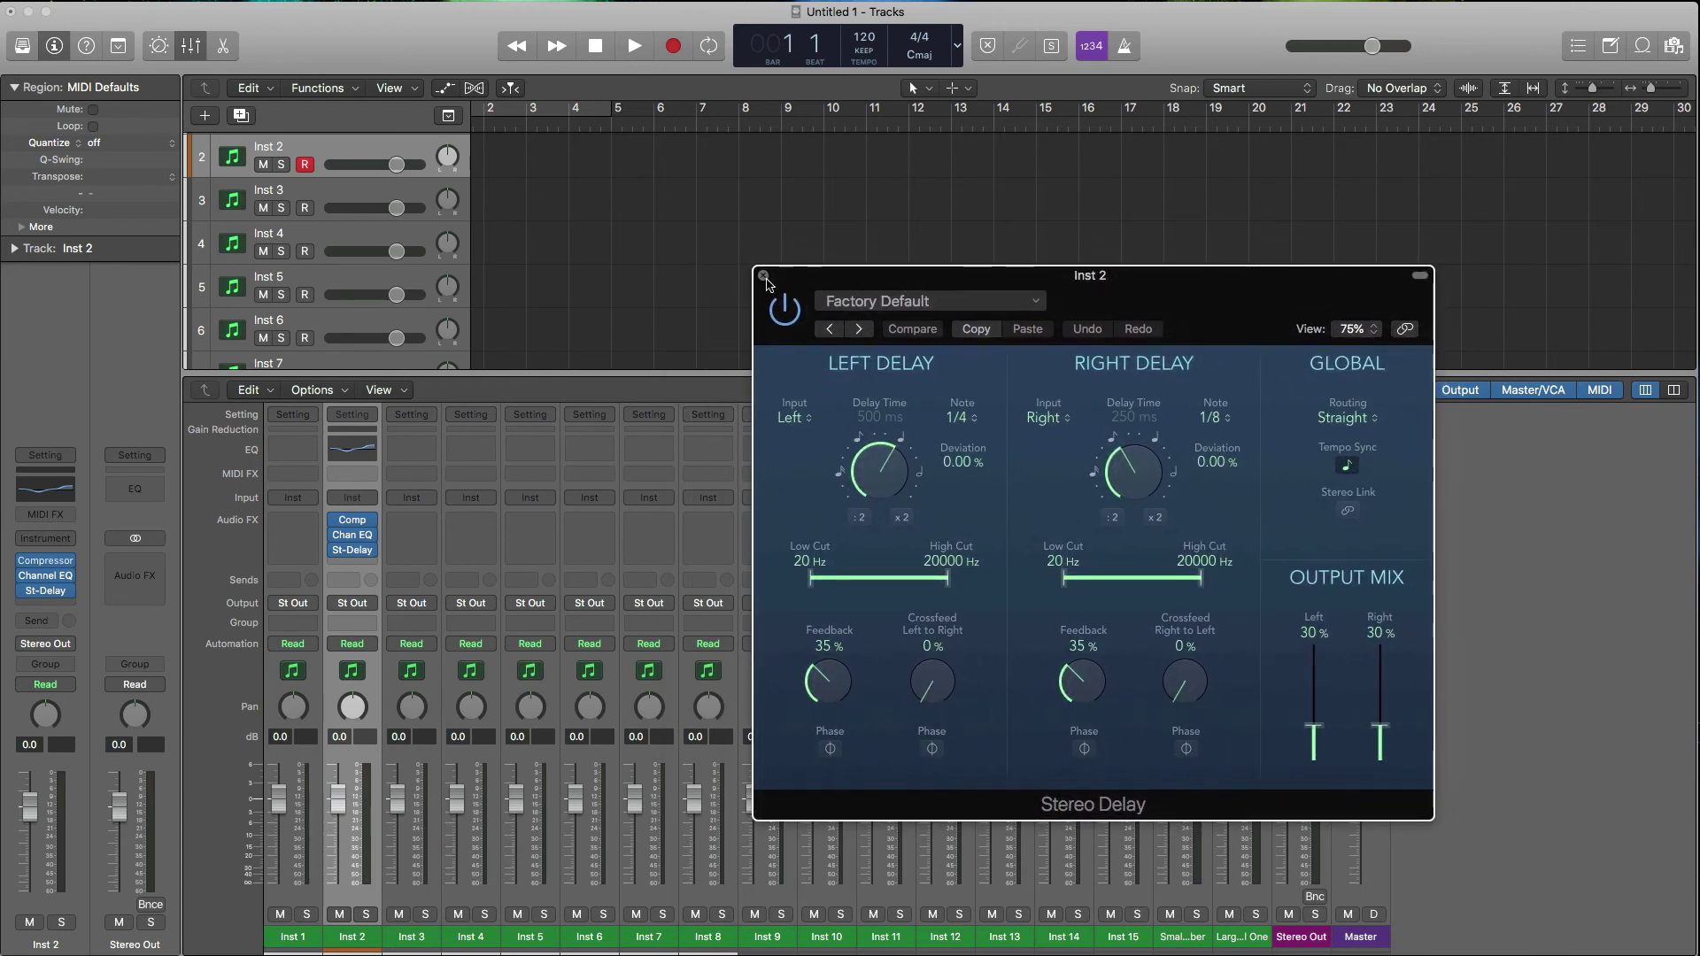
{"action": "left_click", "coordinate": [903, 303]}
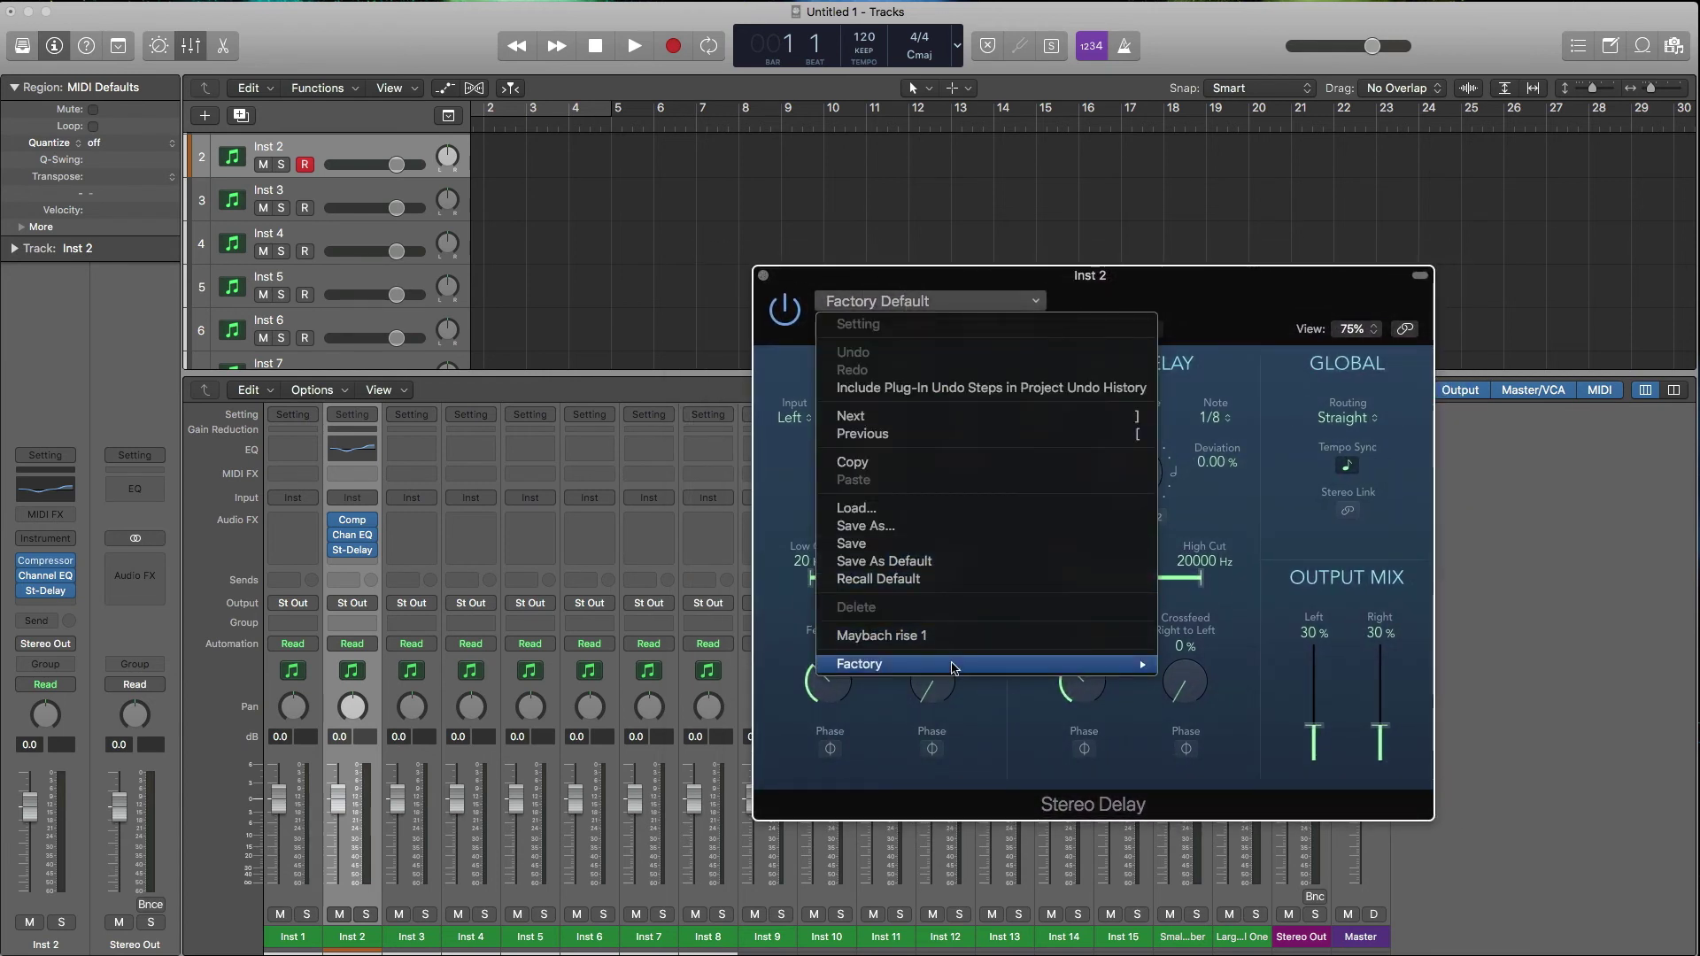
{"action": "mouse_move", "coordinate": [954, 667]}
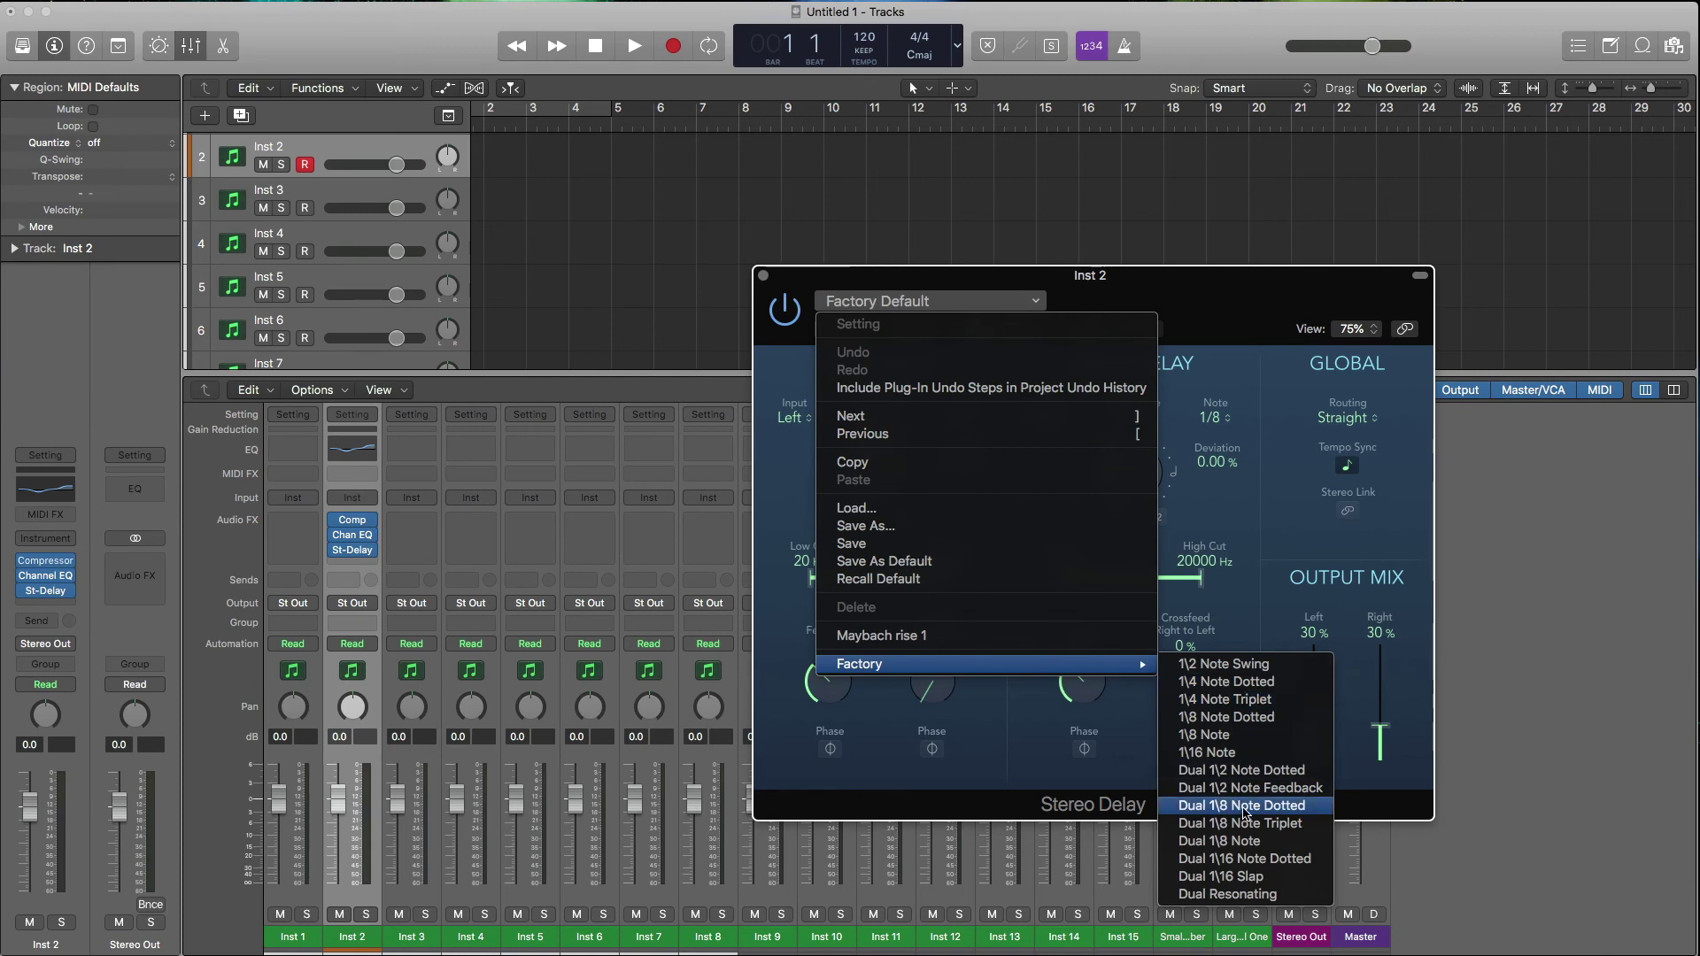
{"action": "left_click", "coordinate": [1244, 772]}
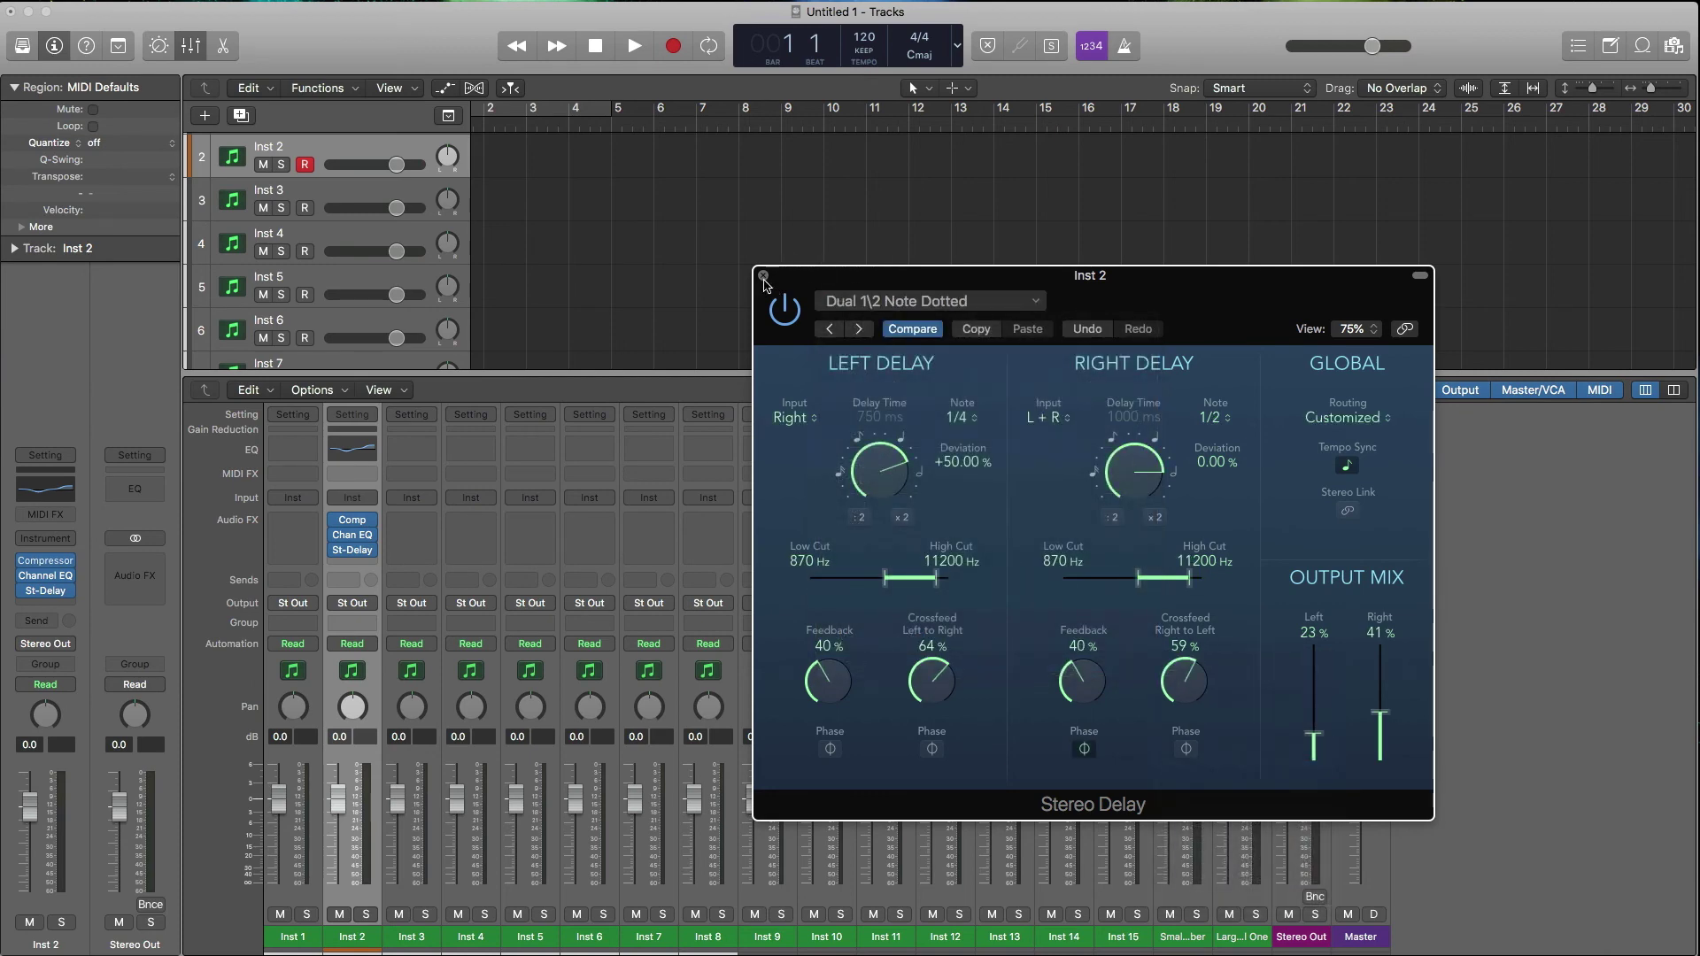
{"action": "left_click", "coordinate": [763, 276]}
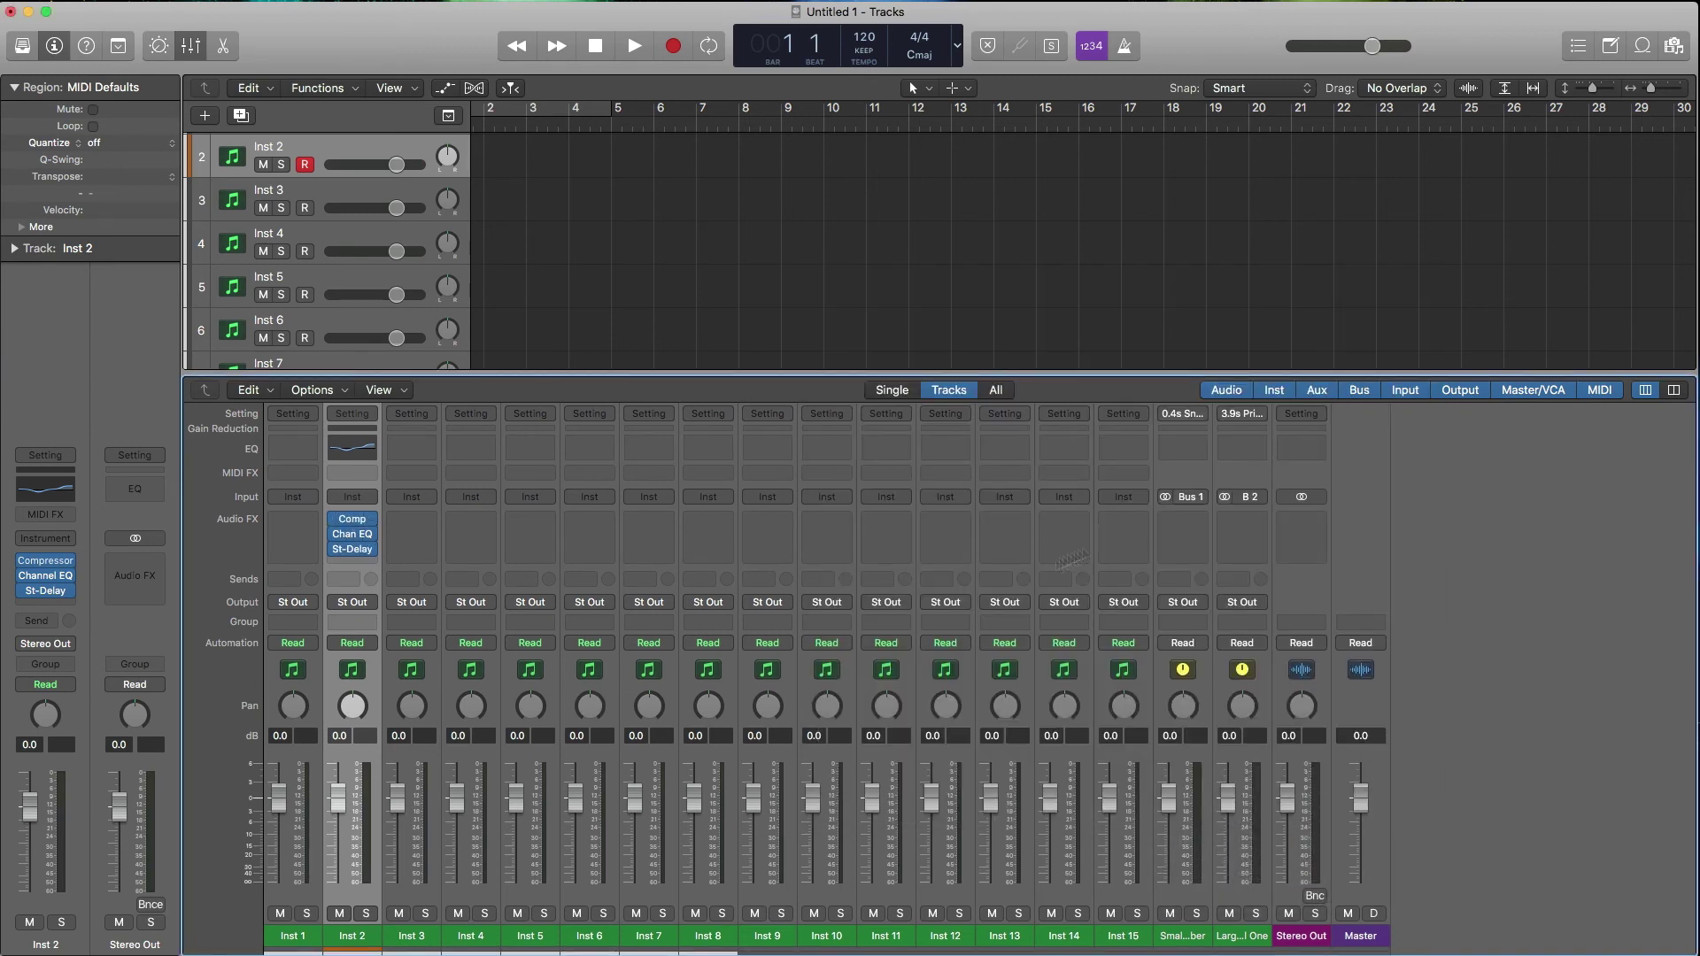
Copy the Inst 2 channel strip setting and paste it onto Inst 3 through Inst 15 together
{"action": "left_click", "coordinate": [352, 415]}
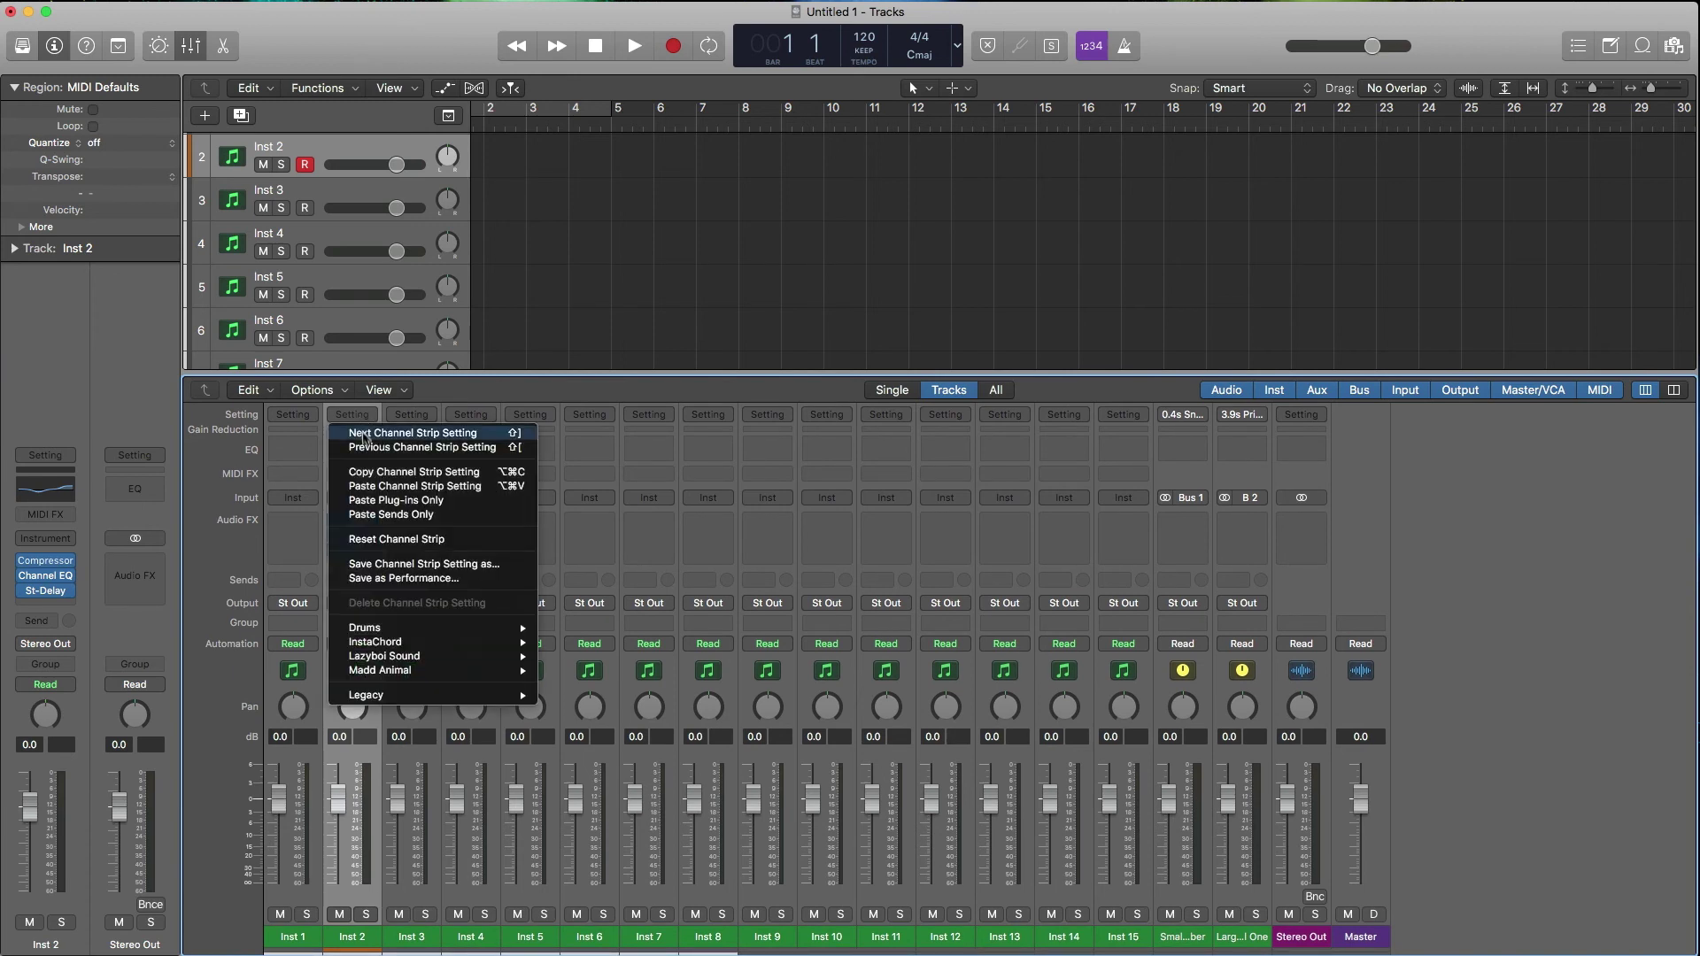
{"action": "left_click", "coordinate": [377, 472]}
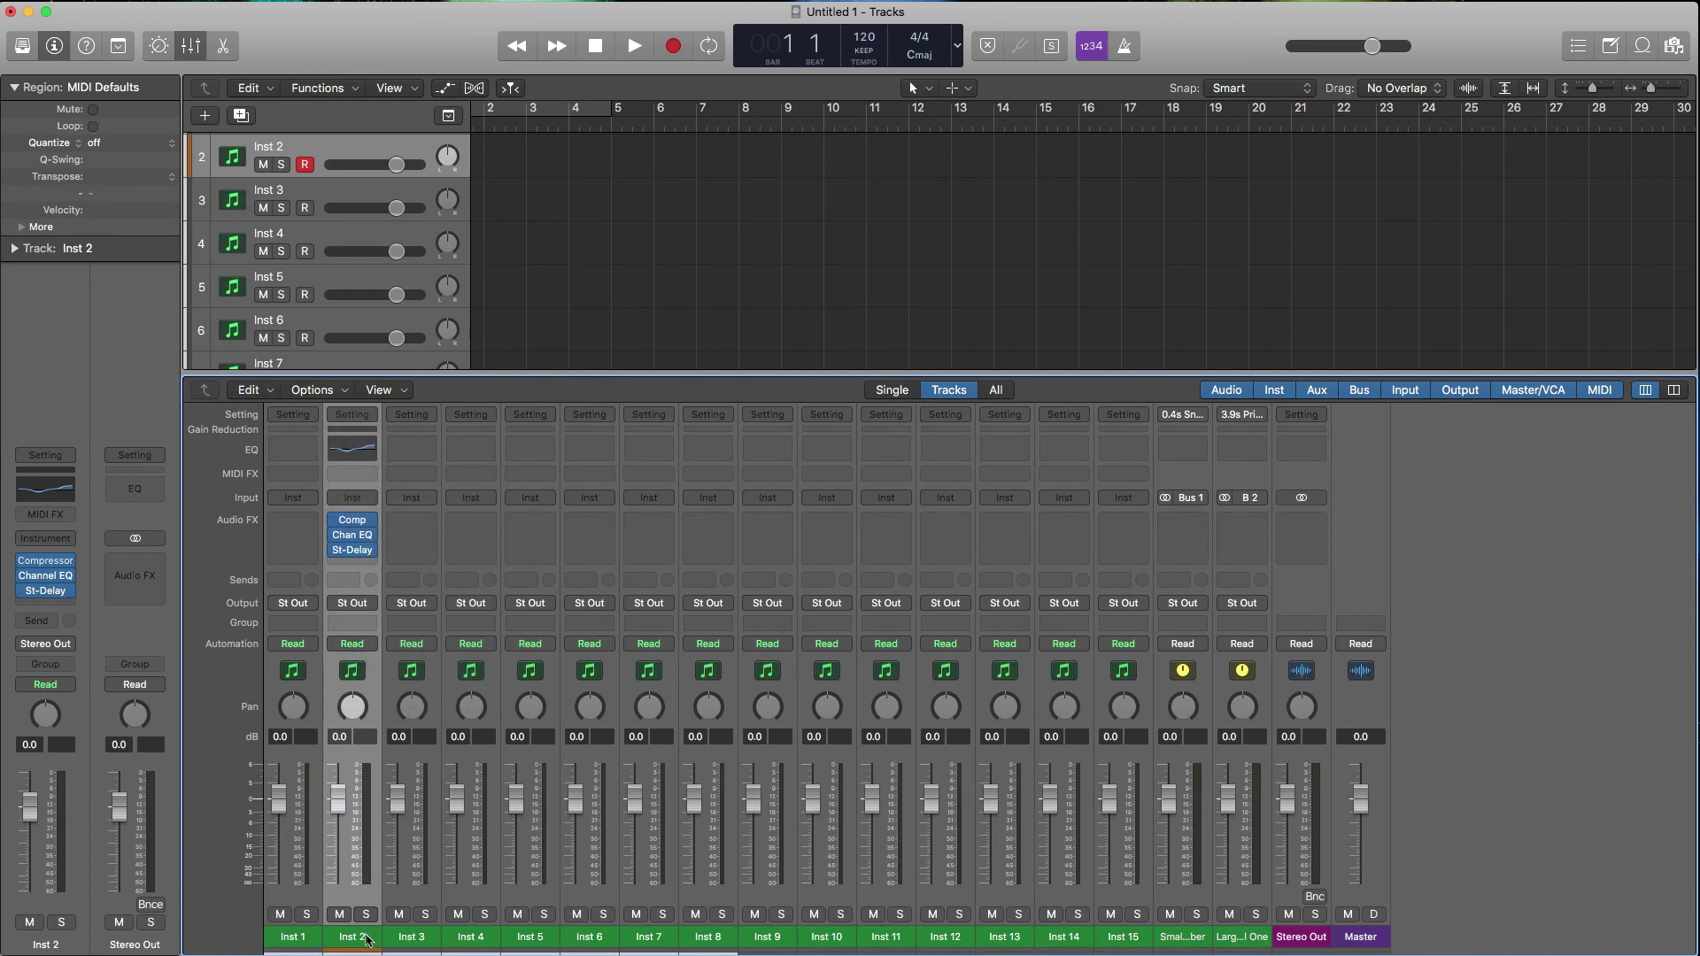
{"action": "left_click", "coordinate": [411, 938]}
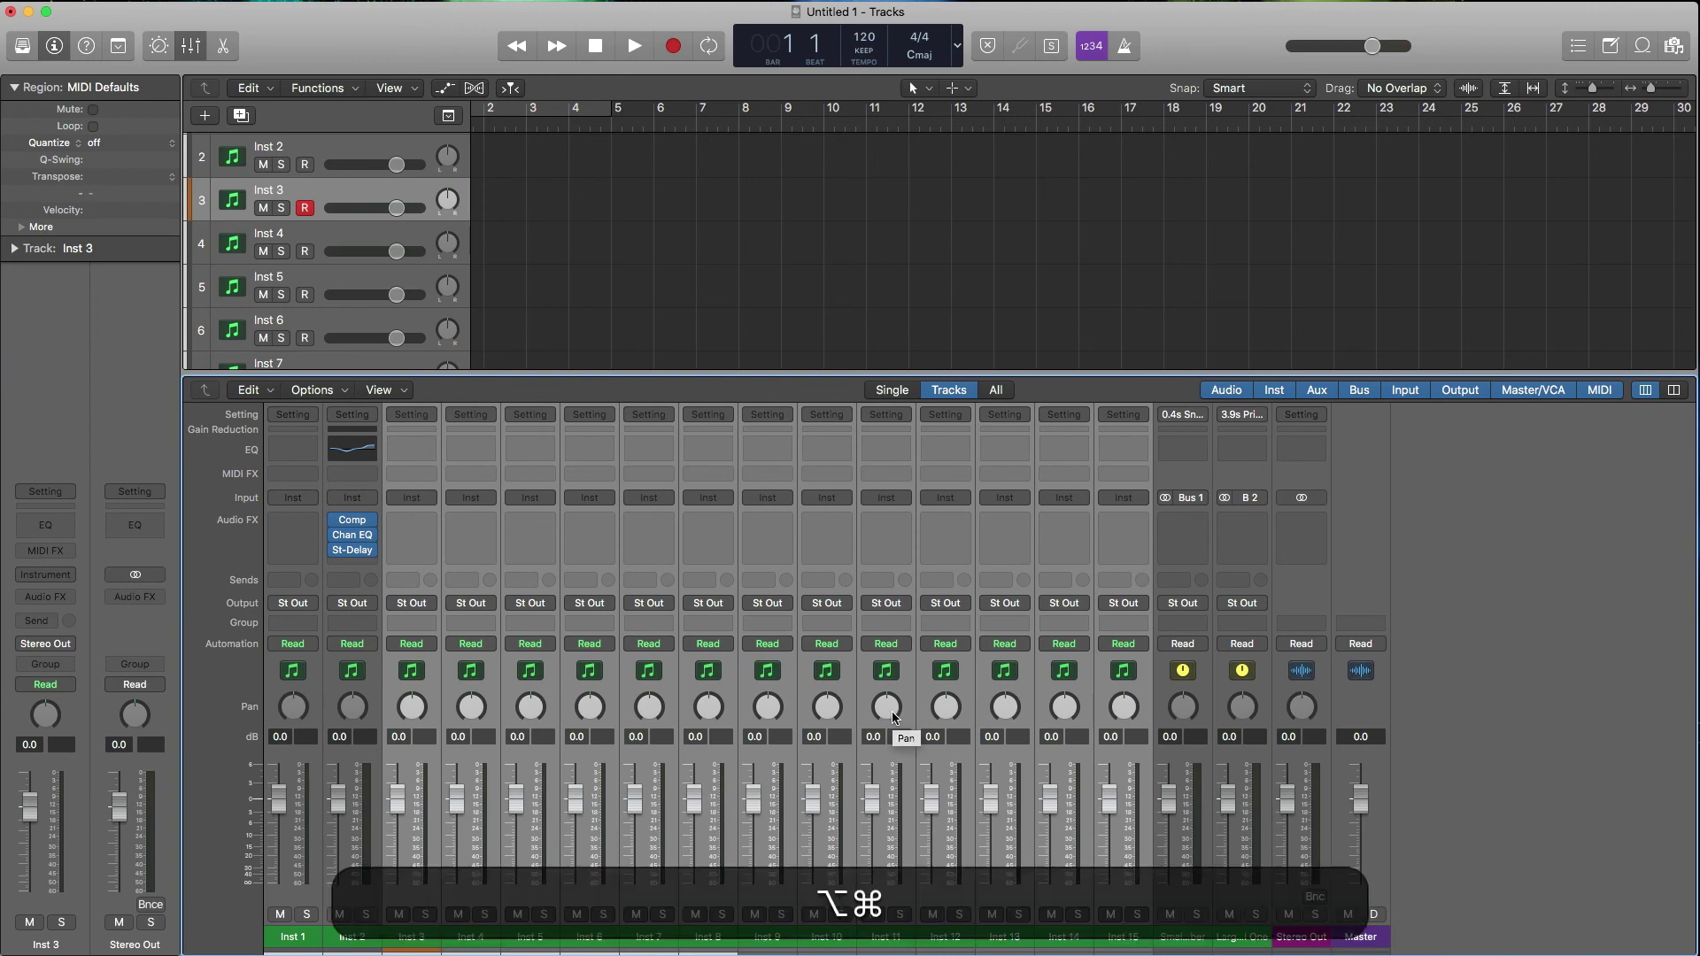
{"action": "key", "text": "alt+super+v"}
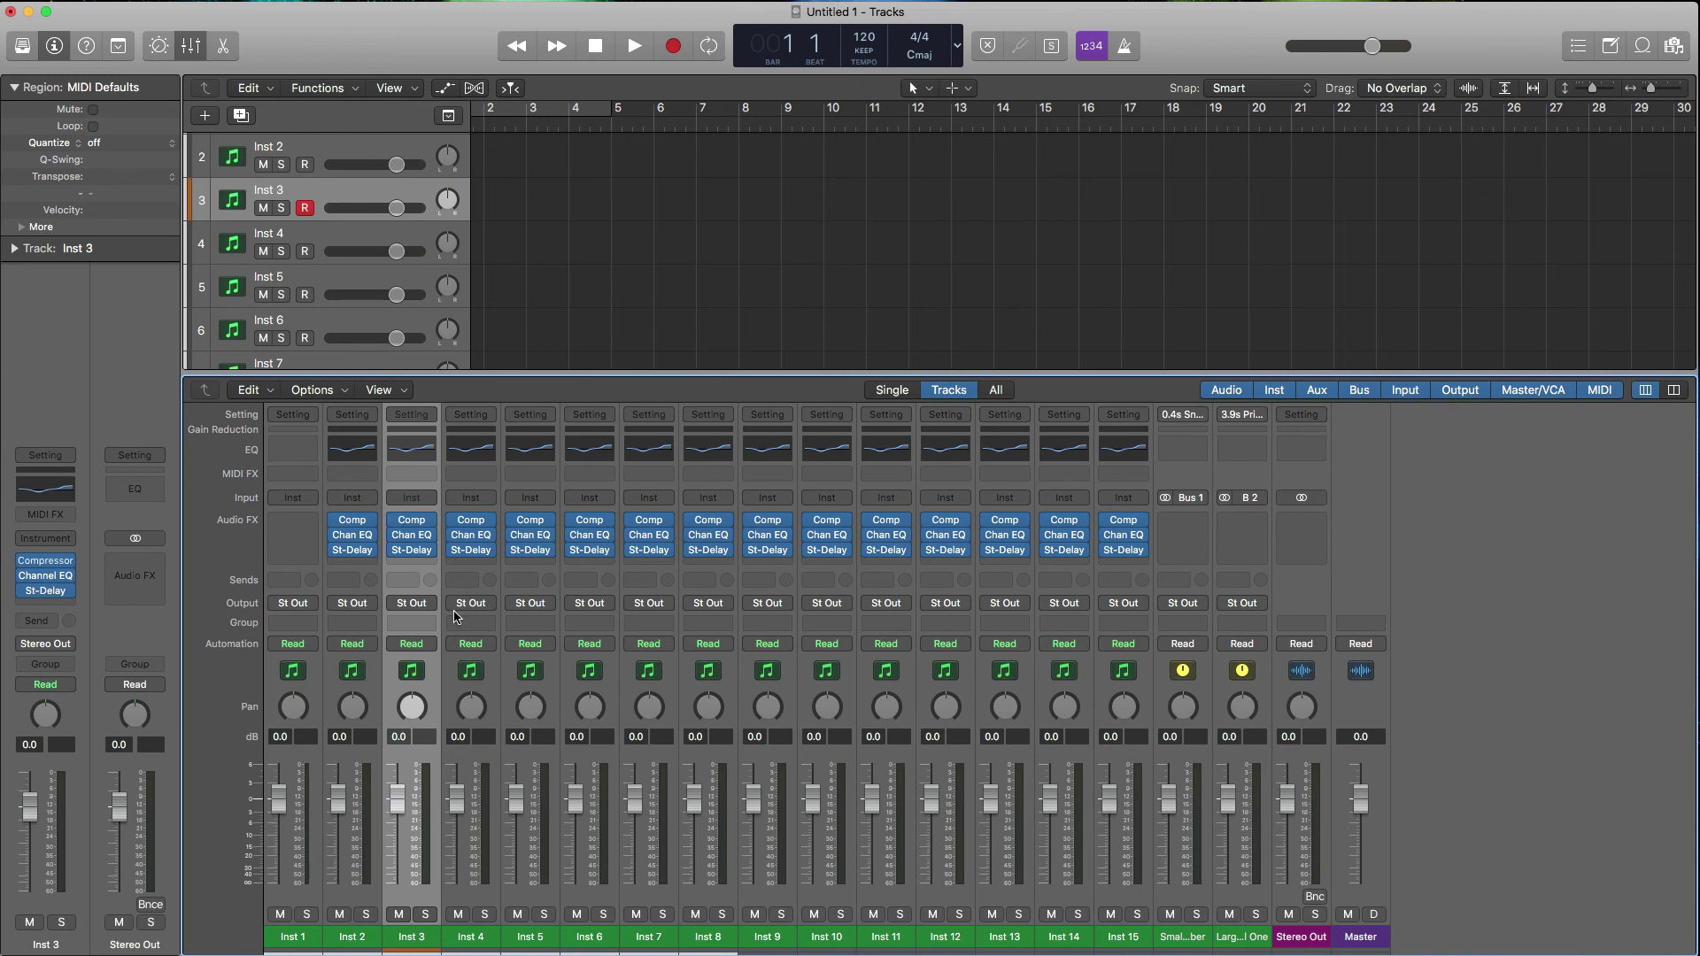
Set the low cut of the Inst 3 Channel EQ to 70 Hz with Q 0.37, and move the EQ above the Compressor
{"action": "left_click", "coordinate": [409, 450]}
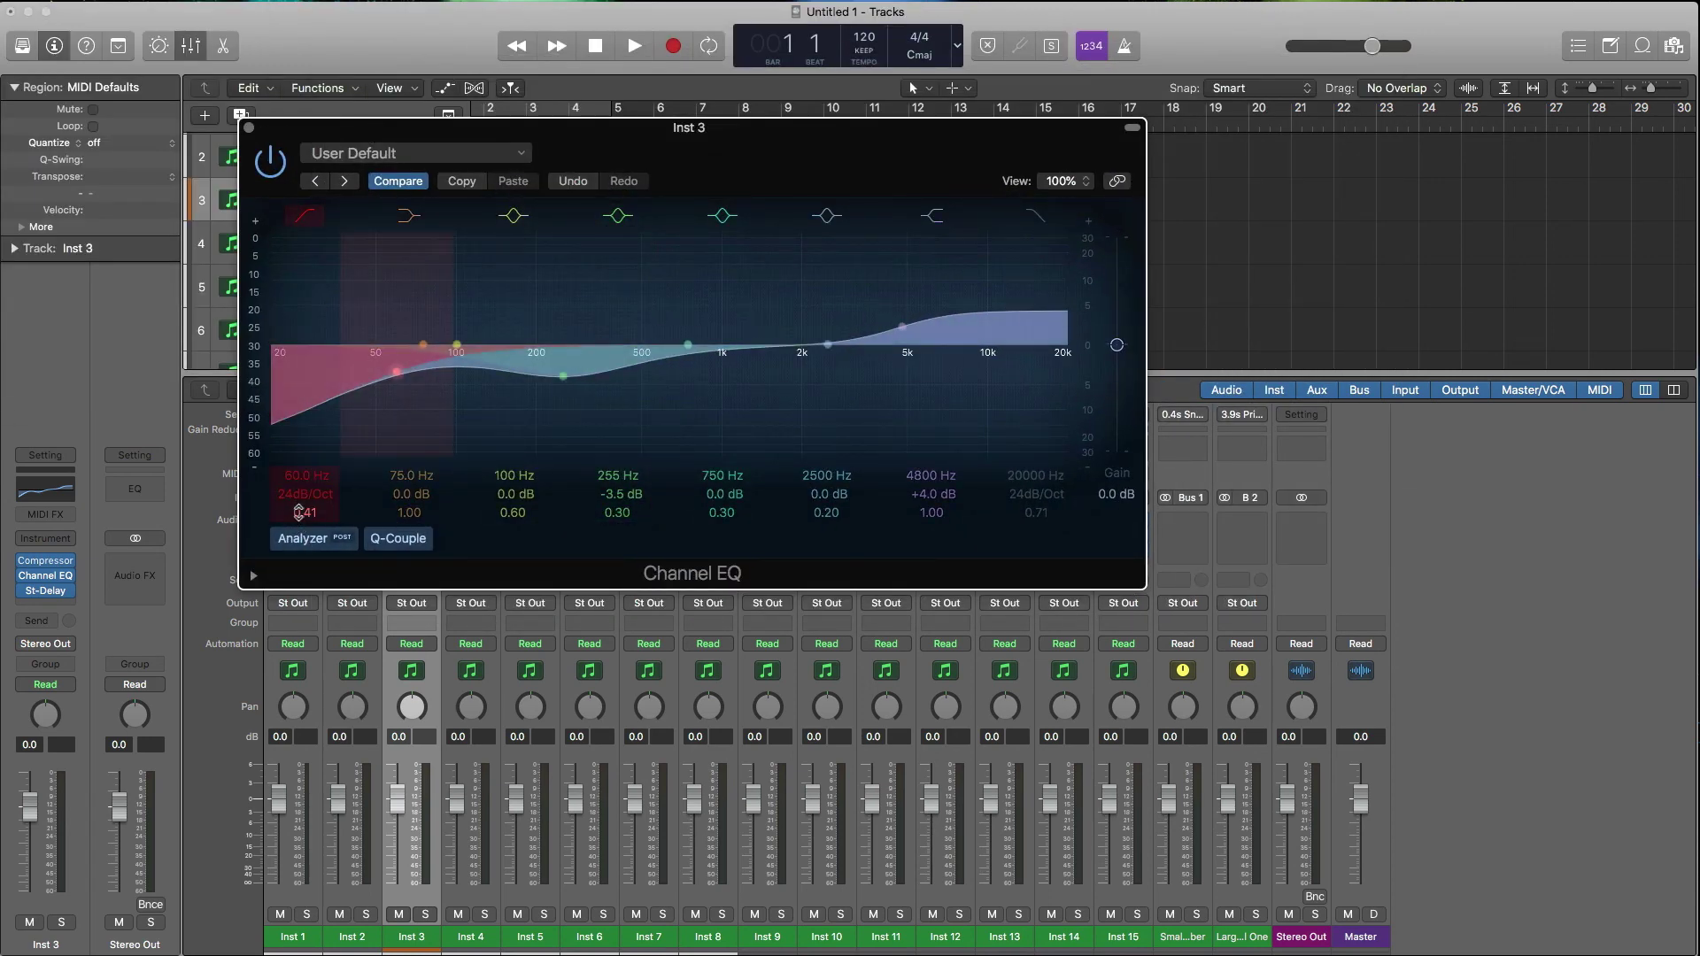
{"action": "left_click_drag", "start_coordinate": [303, 511], "coordinate": [306, 463]}
{"action": "left_click", "coordinate": [270, 160]}
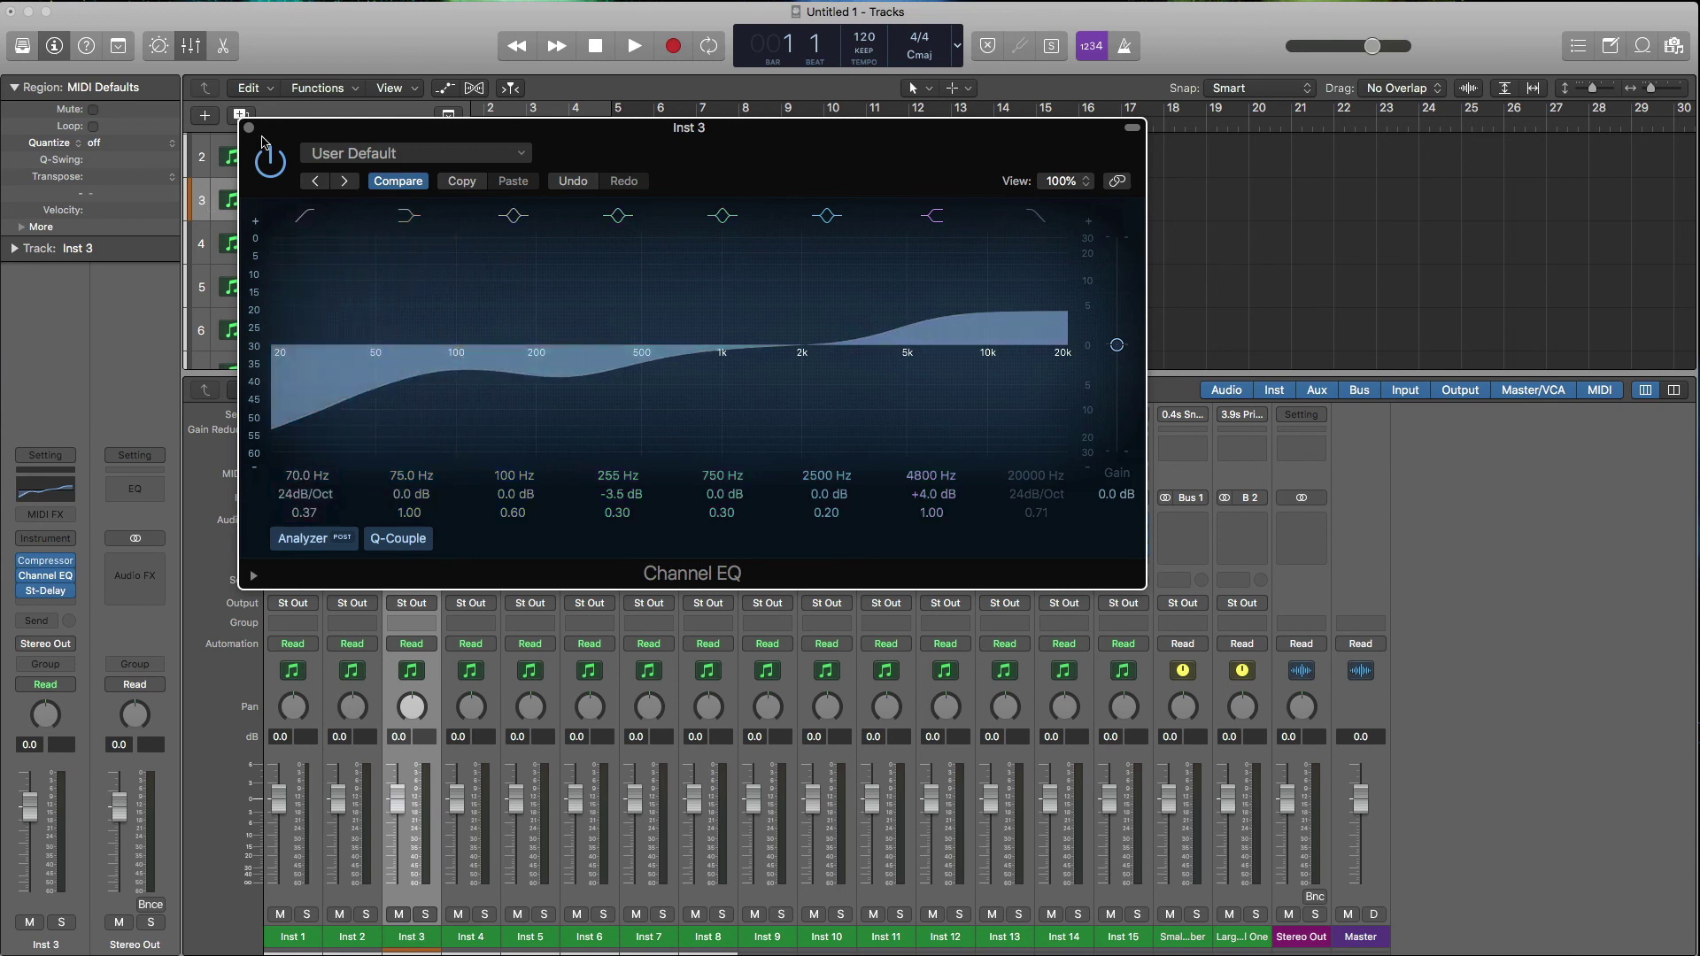
{"action": "left_click", "coordinate": [249, 127]}
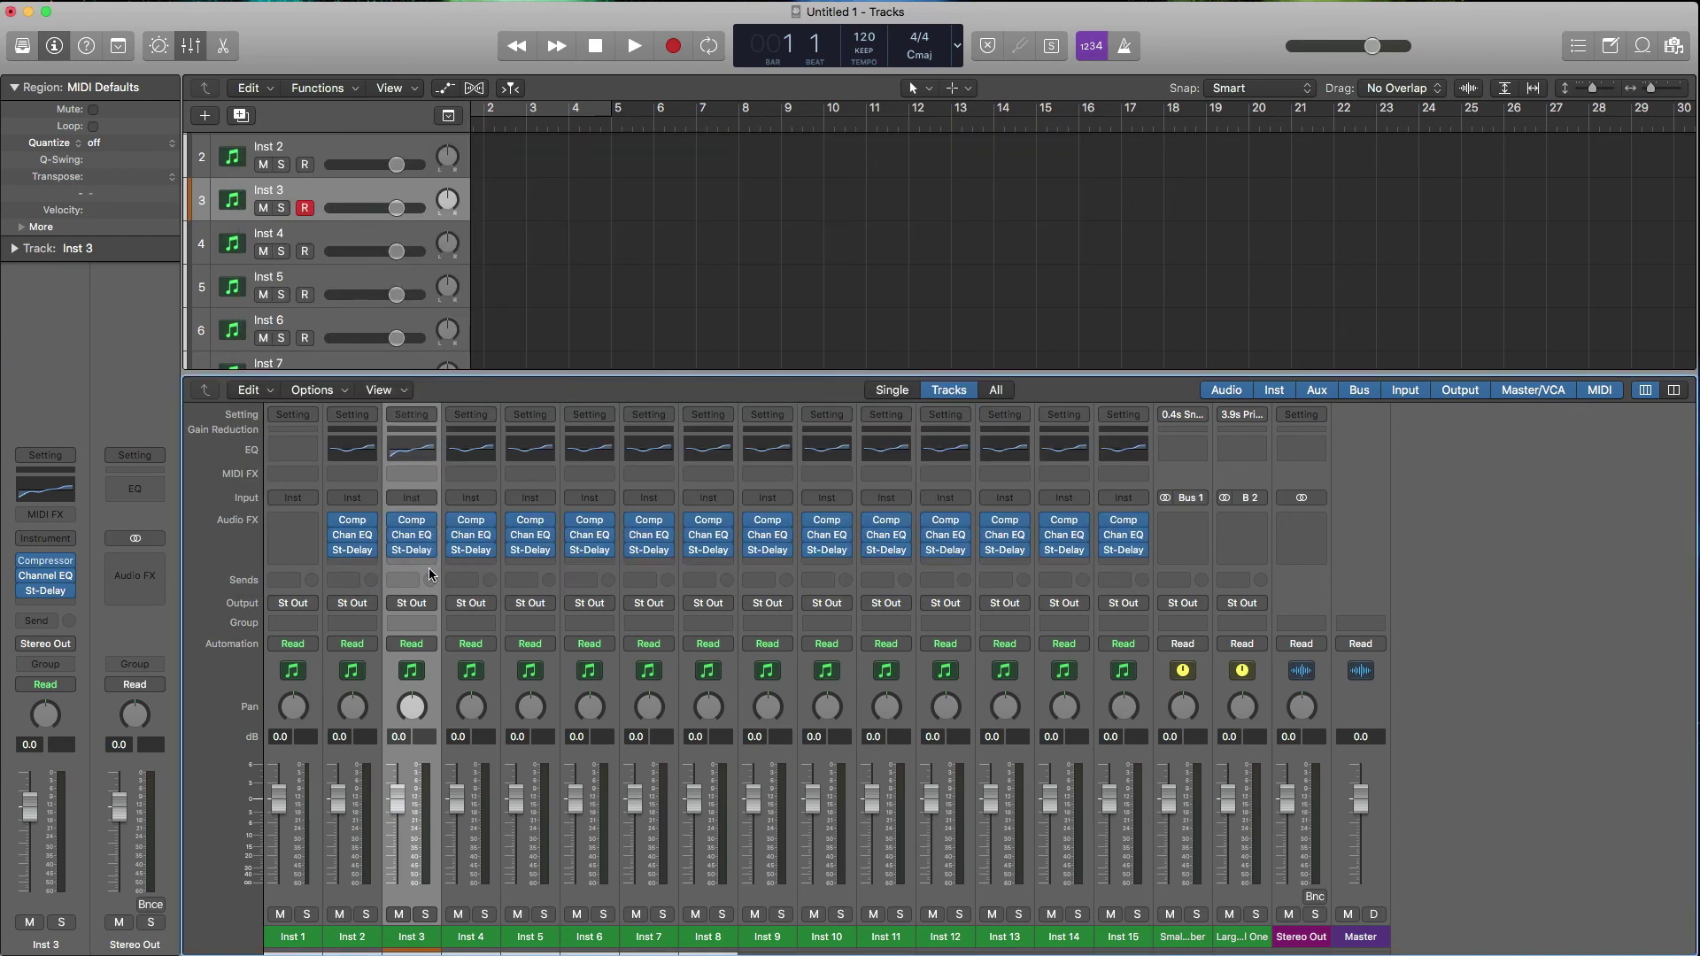
{"action": "left_click_drag", "start_coordinate": [416, 542], "coordinate": [412, 519]}
Copy the Inst 3 channel strip setting and paste it onto Inst 4 through Inst 15 together
{"action": "left_click", "coordinate": [425, 427]}
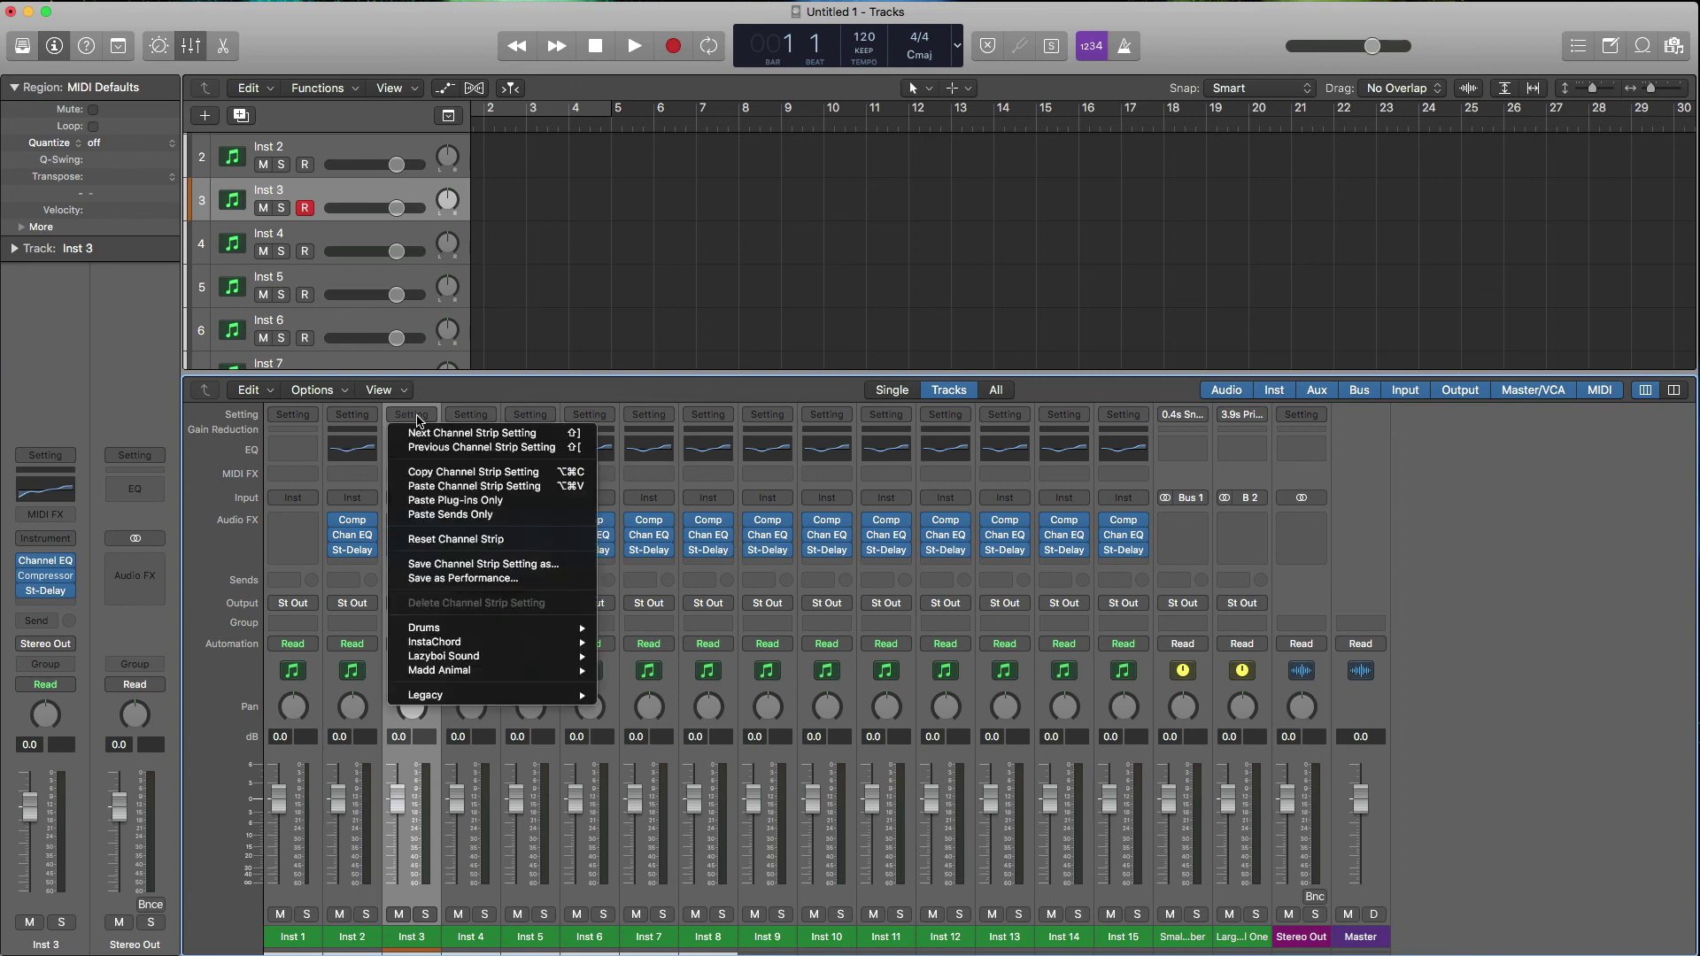
{"action": "left_click", "coordinate": [434, 475]}
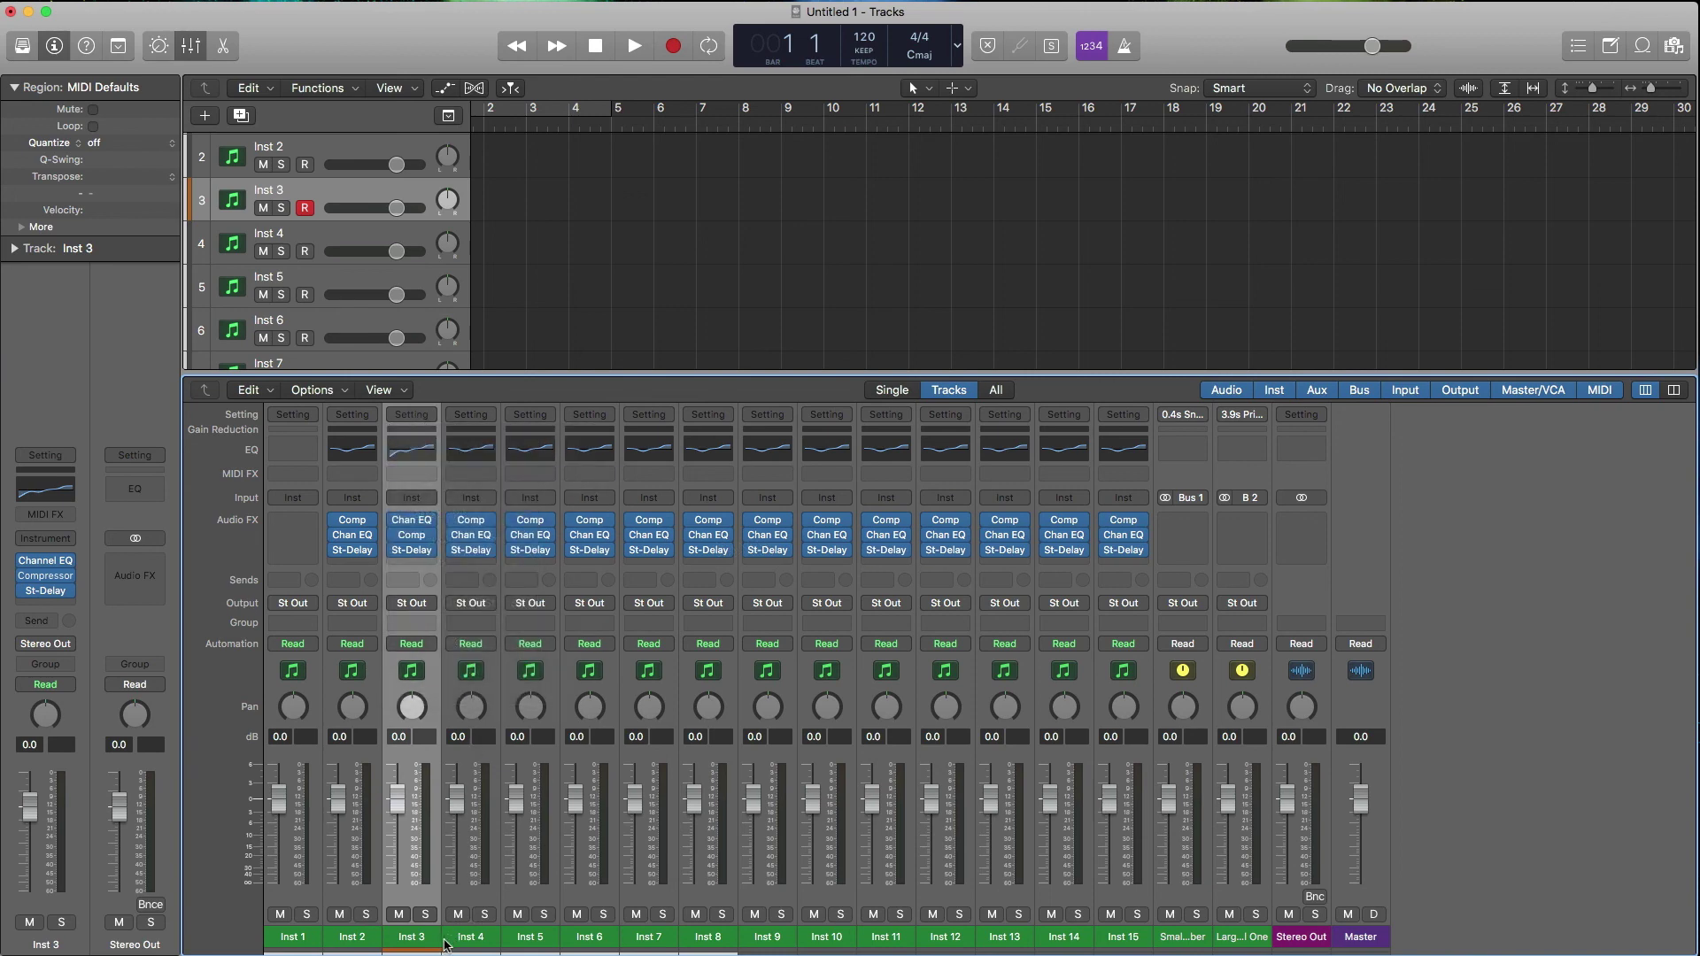
{"action": "left_click_drag", "start_coordinate": [470, 938], "coordinate": [1102, 927]}
{"action": "key", "text": "alt+super+v"}
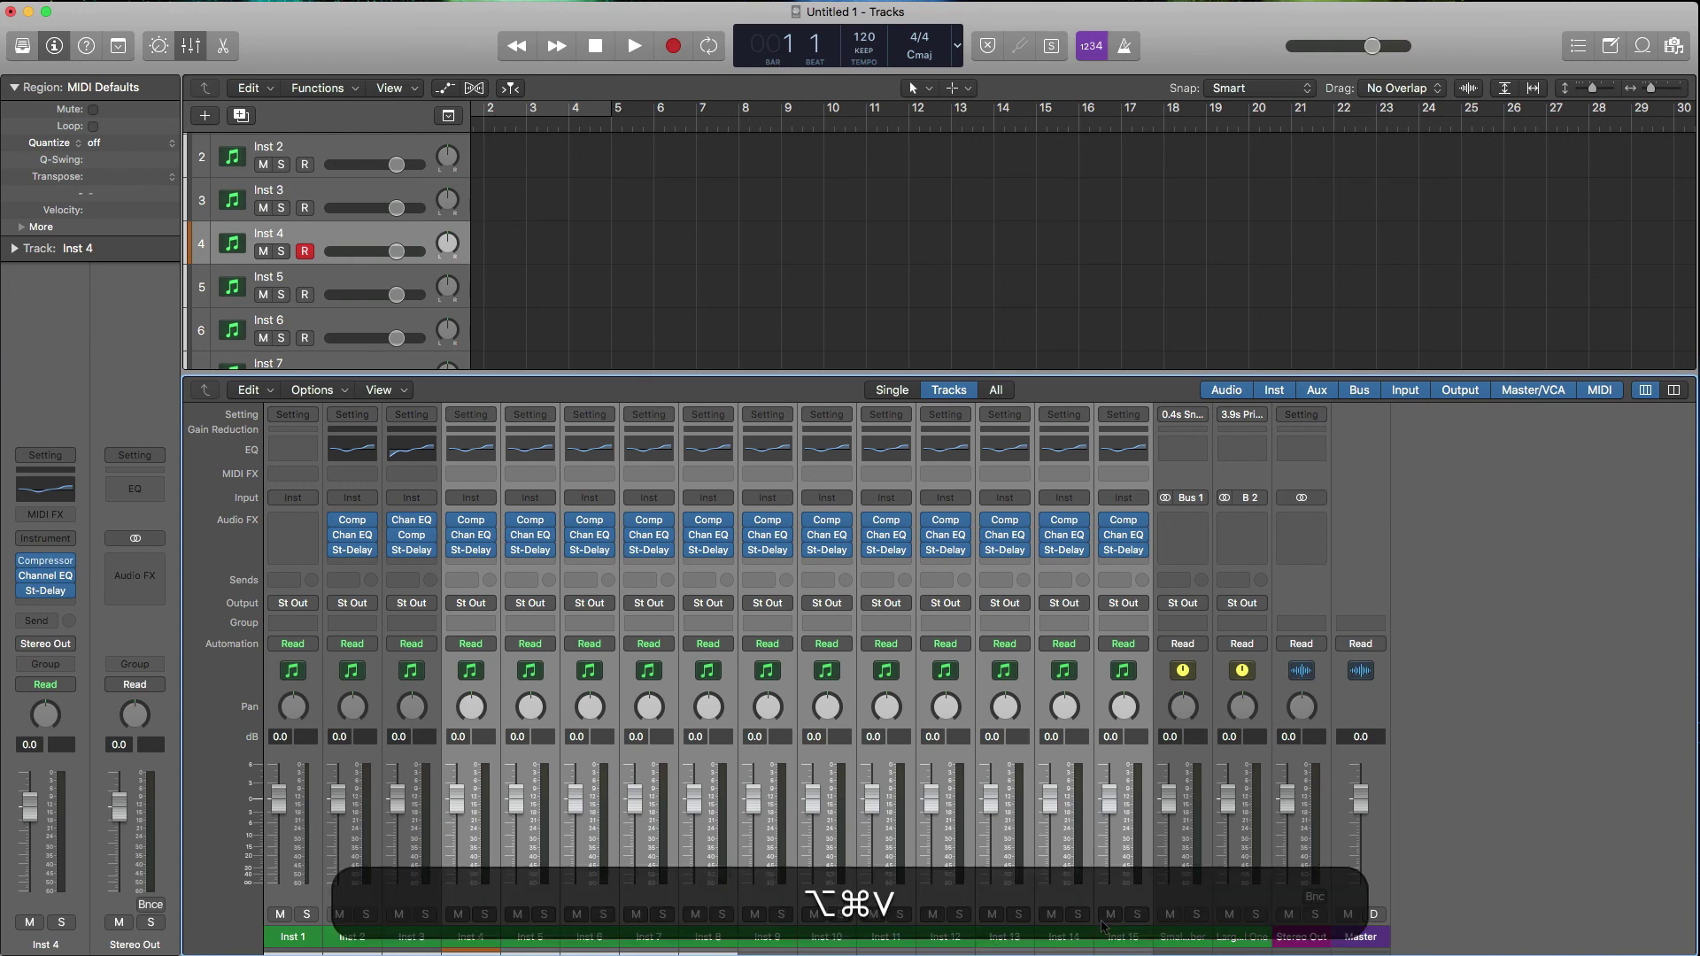